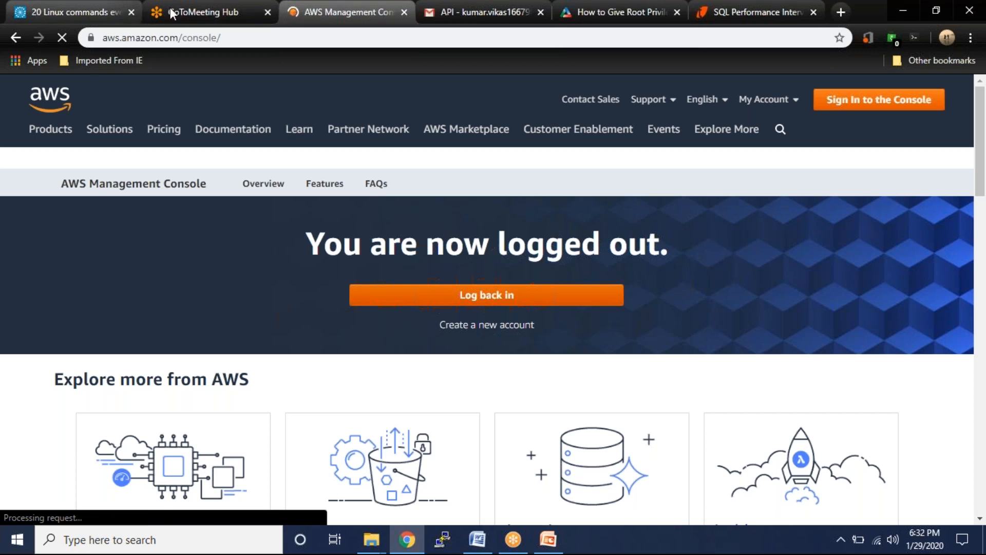
# - Log back in and correct the root account e-mail address, then continue to the password step
pyautogui.click(503, 301)
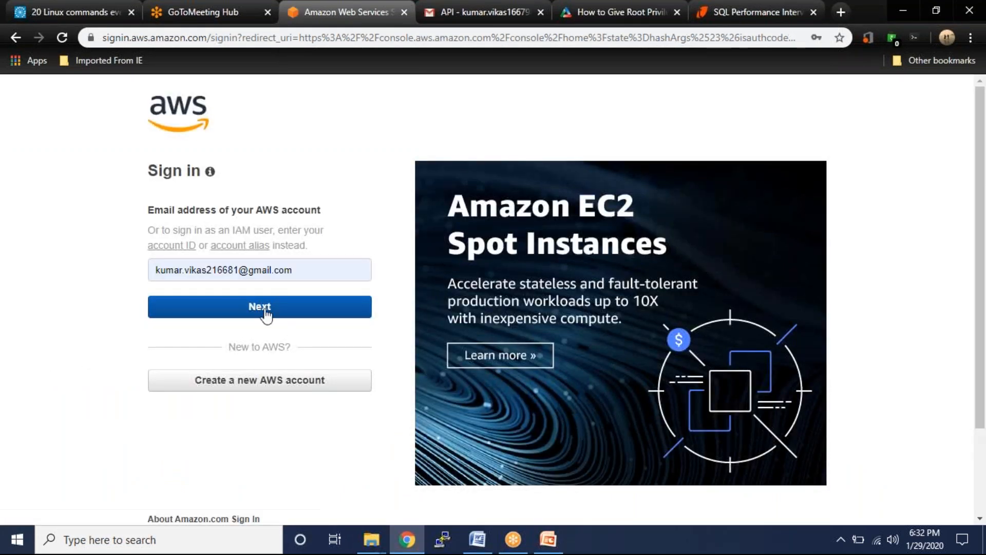
pyautogui.click(239, 269)
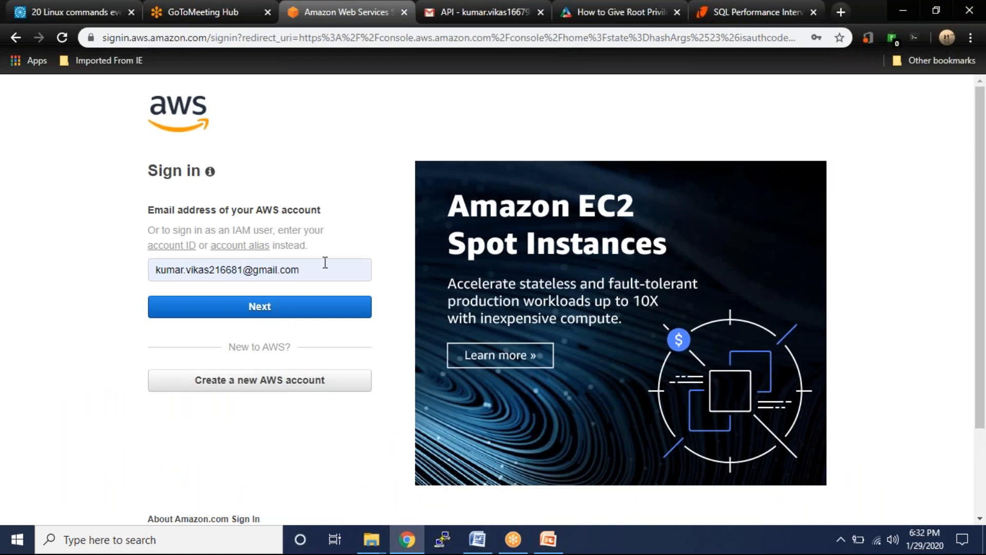
pyautogui.click(316, 267)
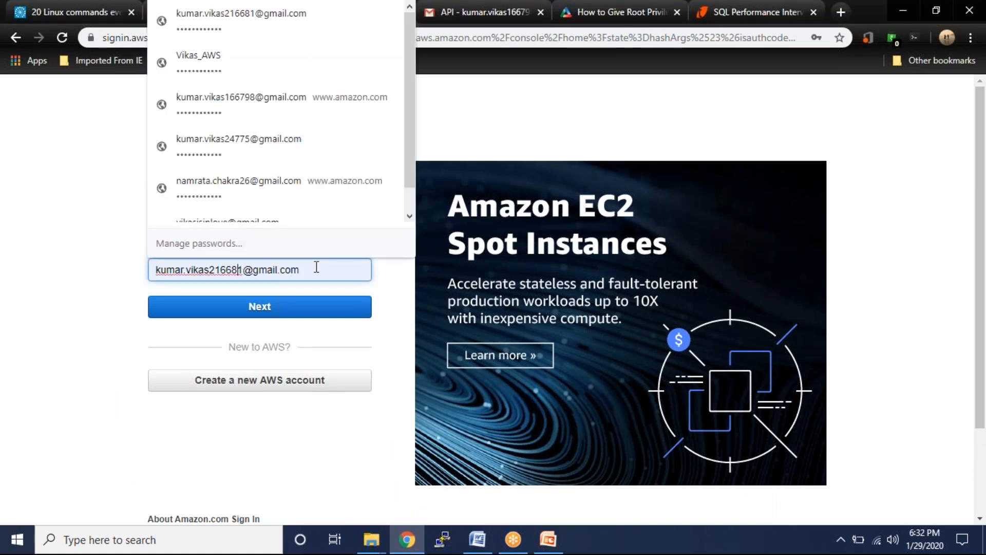
pyautogui.press('BackSpace')
pyautogui.press('BackSpace')
pyautogui.press('BackSpace')
pyautogui.press('BackSpace')
pyautogui.press('BackSpace')
pyautogui.press('BackSpace')
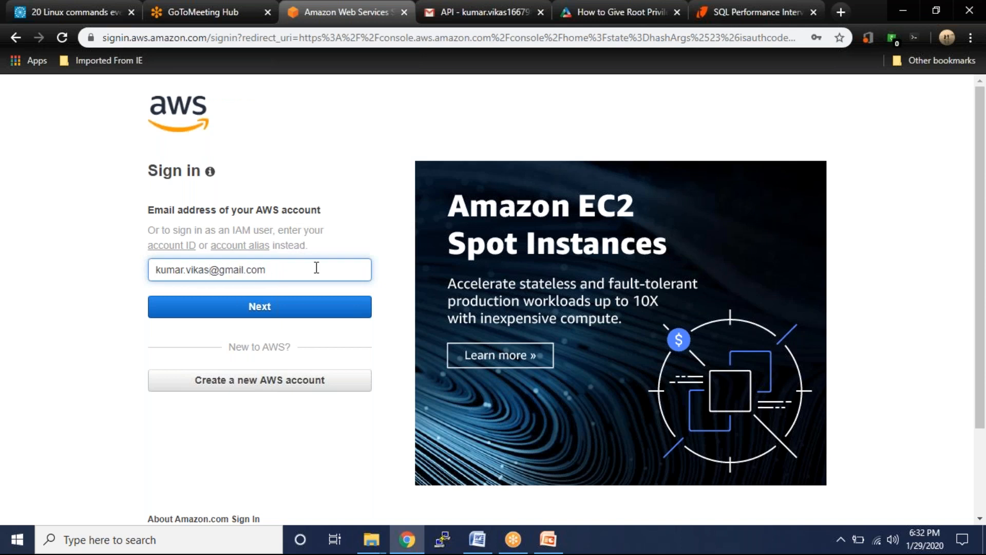
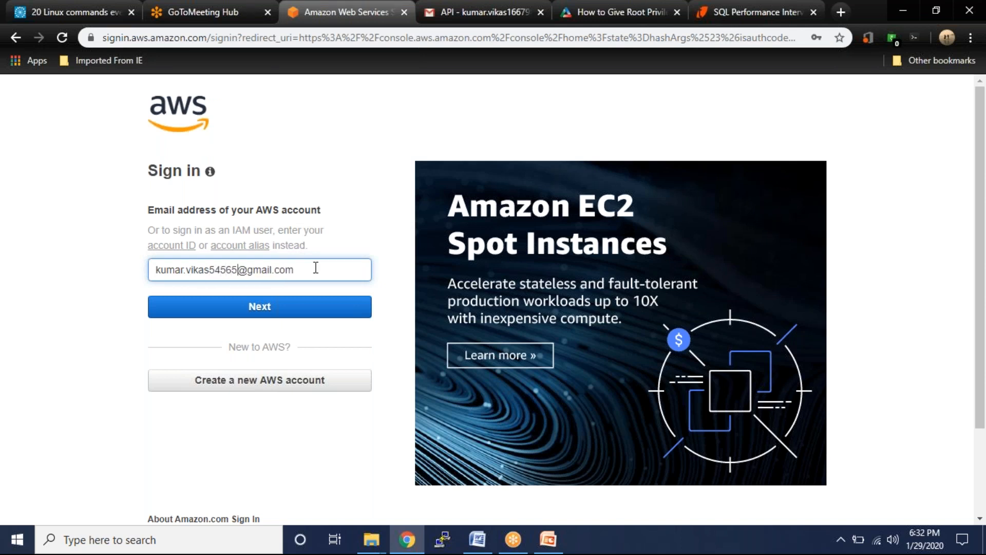
pyautogui.click(274, 303)
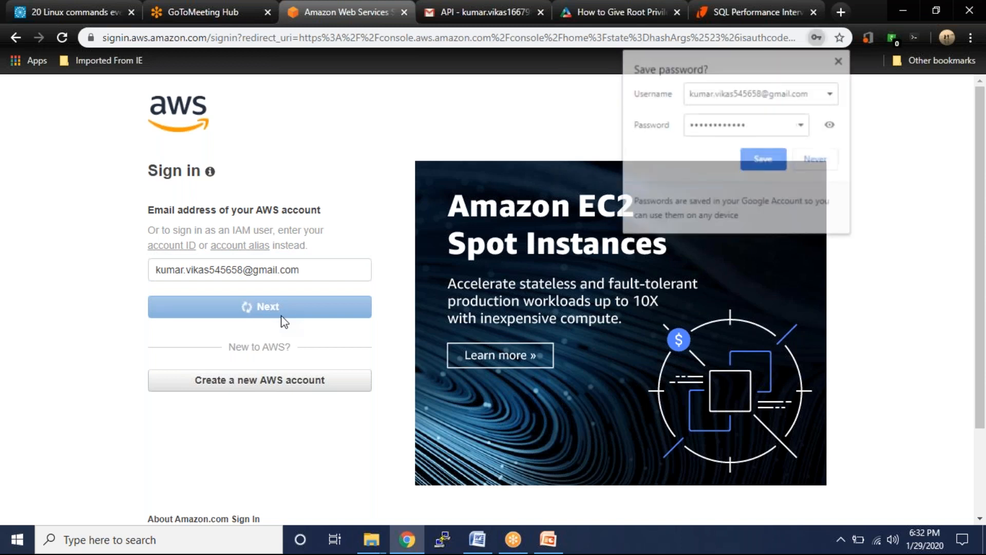
# - Enter the root user password and sign in, retyping it after the authentication failure
pyautogui.click(259, 264)
pyautogui.write('••••')
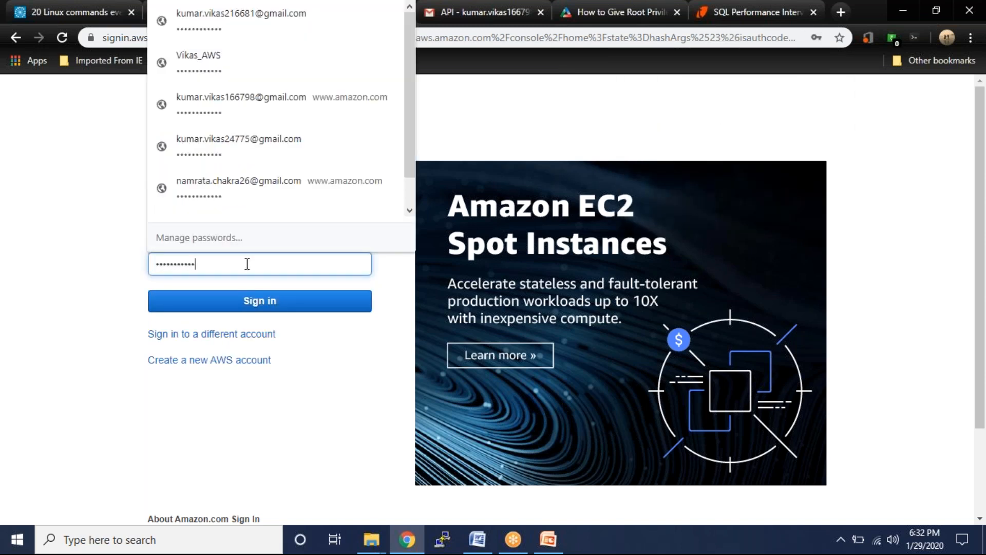
pyautogui.click(255, 303)
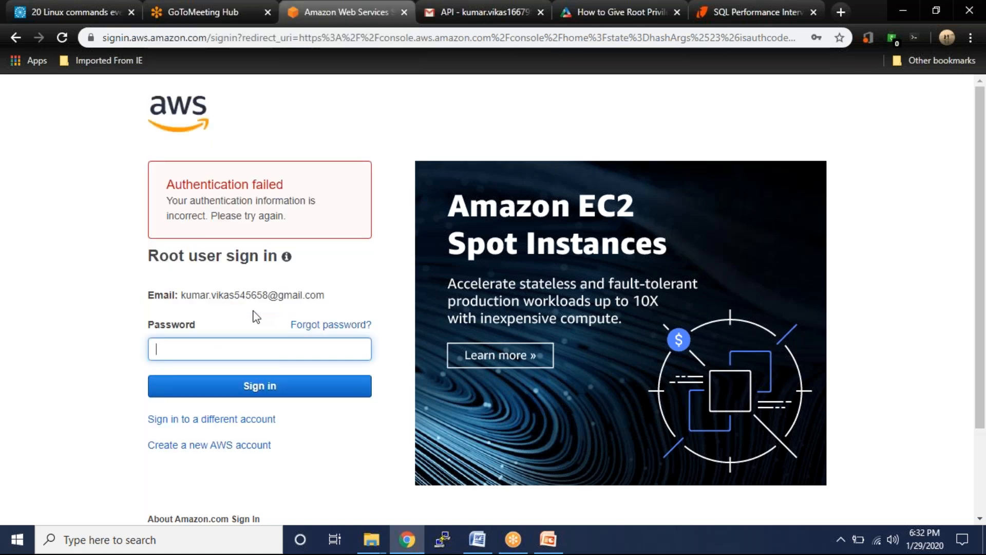
pyautogui.click(222, 345)
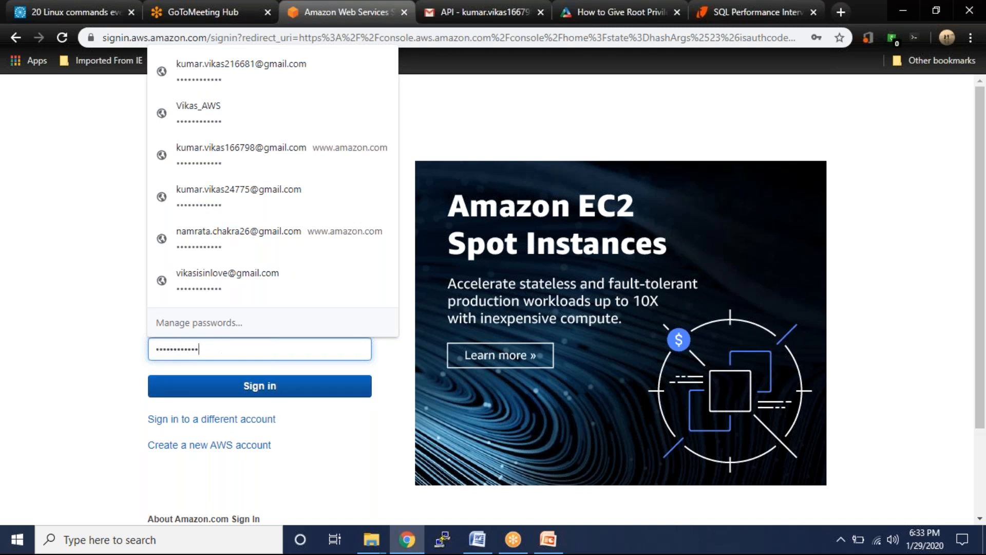
pyautogui.click(259, 386)
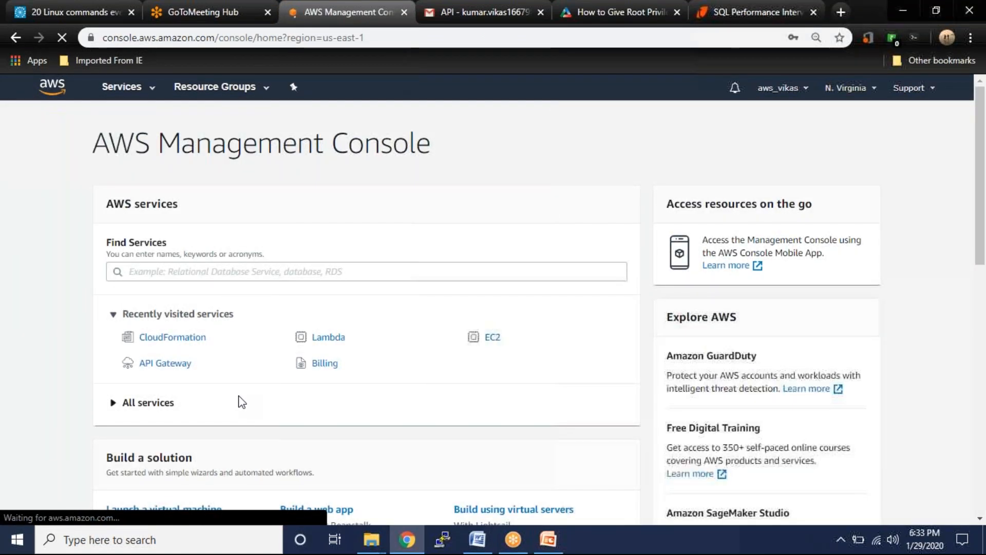
# - Dismiss the save-password prompt and open S3 by searching services for 's3'
pyautogui.click(817, 159)
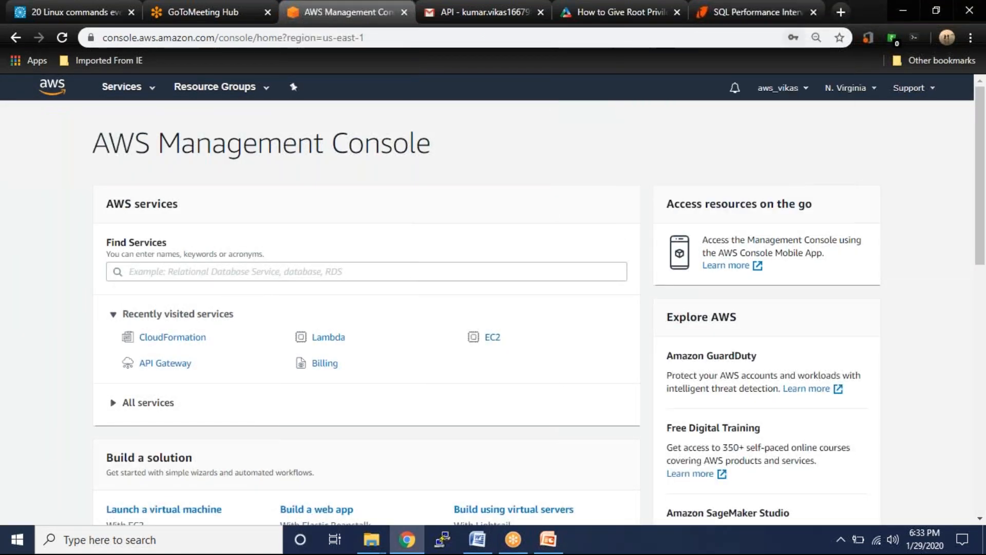
pyautogui.click(180, 273)
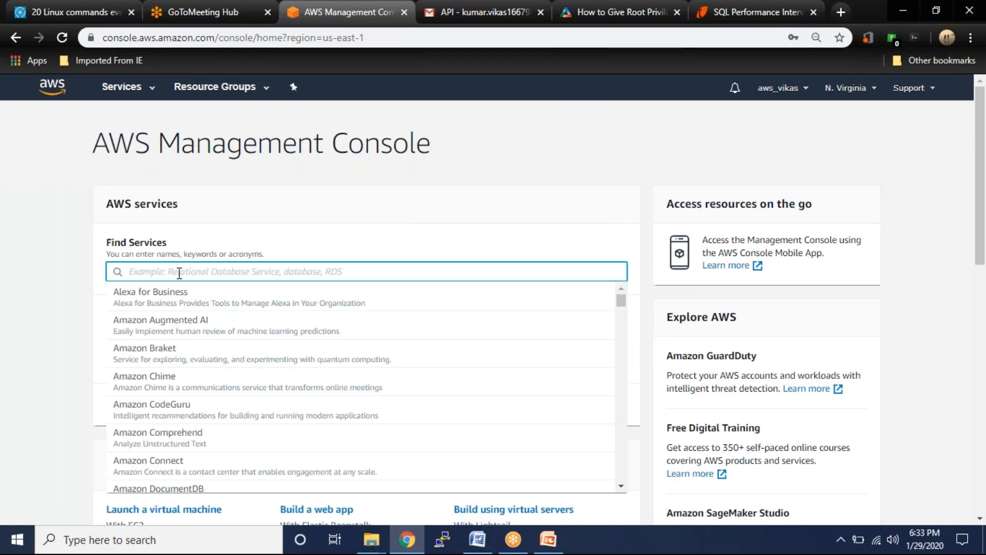
pyautogui.write('s3')
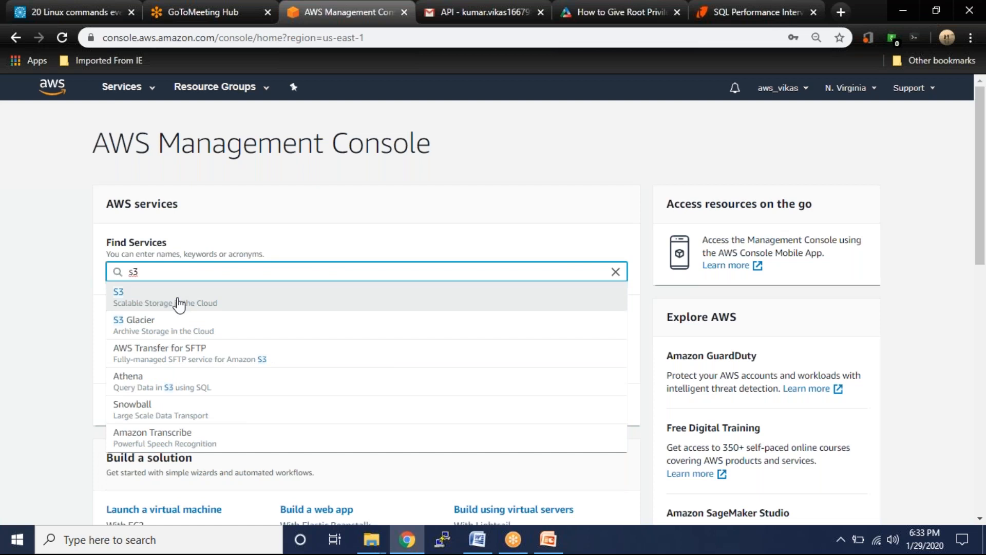
pyautogui.click(176, 301)
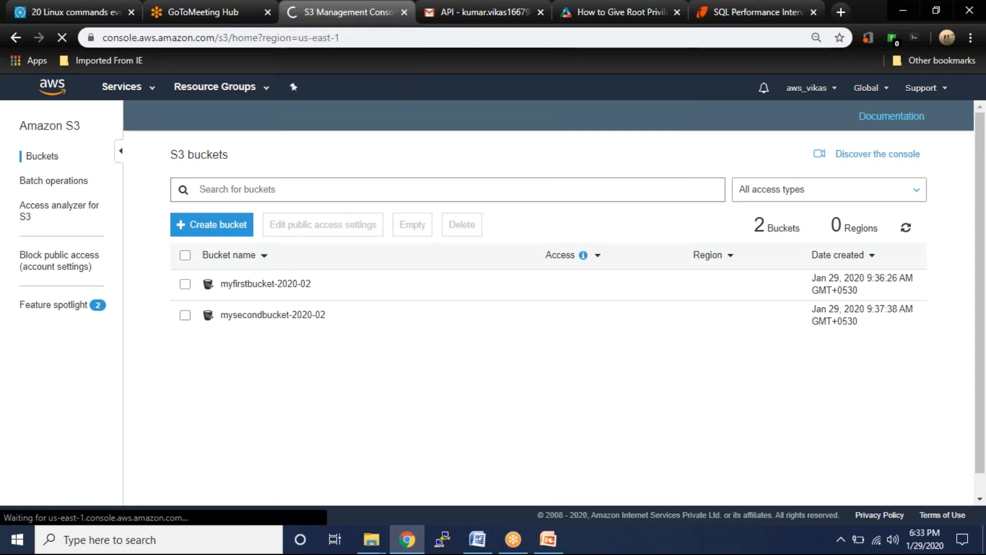
# - Delete mysecondbucket-2020-02, pasting its name into the confirmation field
pyautogui.click(184, 287)
pyautogui.click(185, 318)
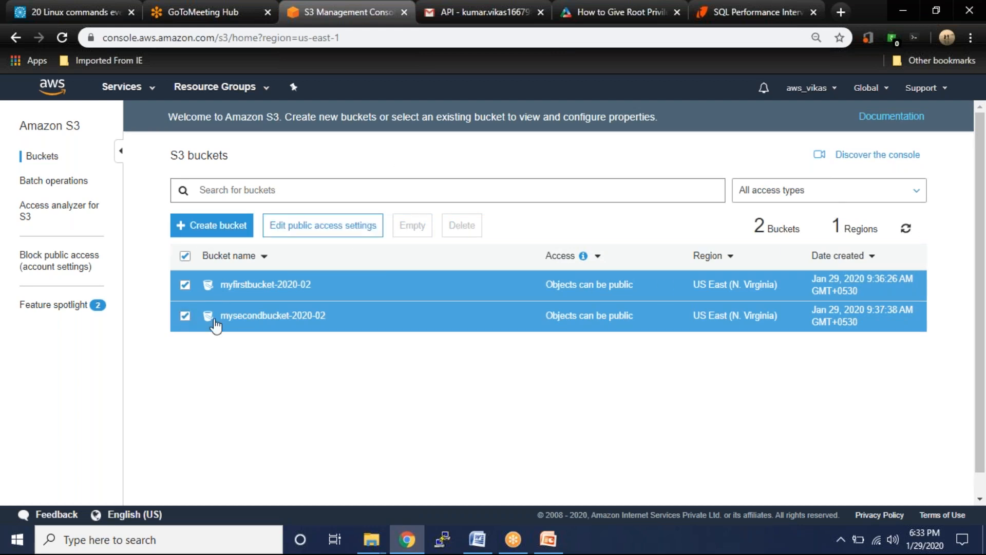
pyautogui.click(183, 319)
pyautogui.click(462, 229)
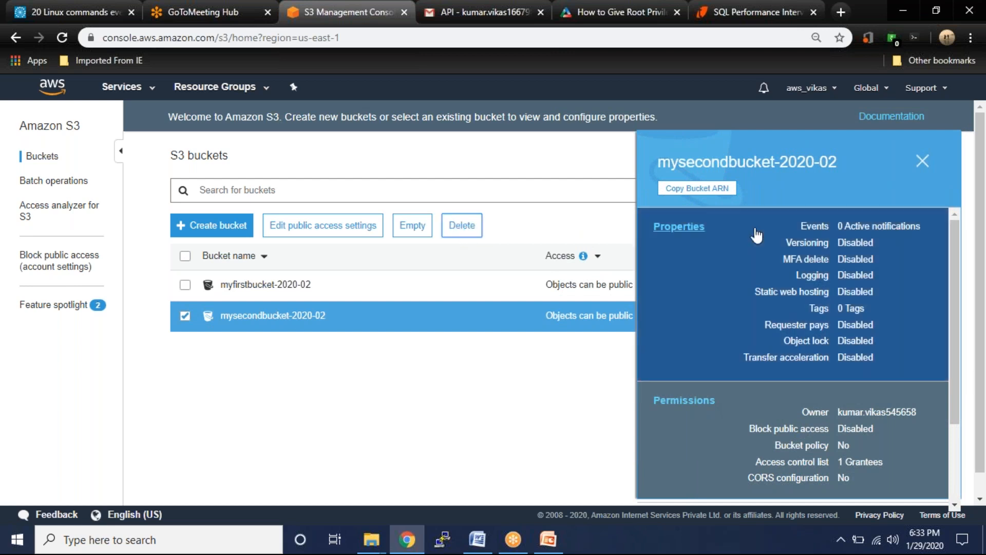
pyautogui.moveTo(385, 205); pyautogui.dragTo(490, 203)
pyautogui.hotkey('ctrl', 'c')
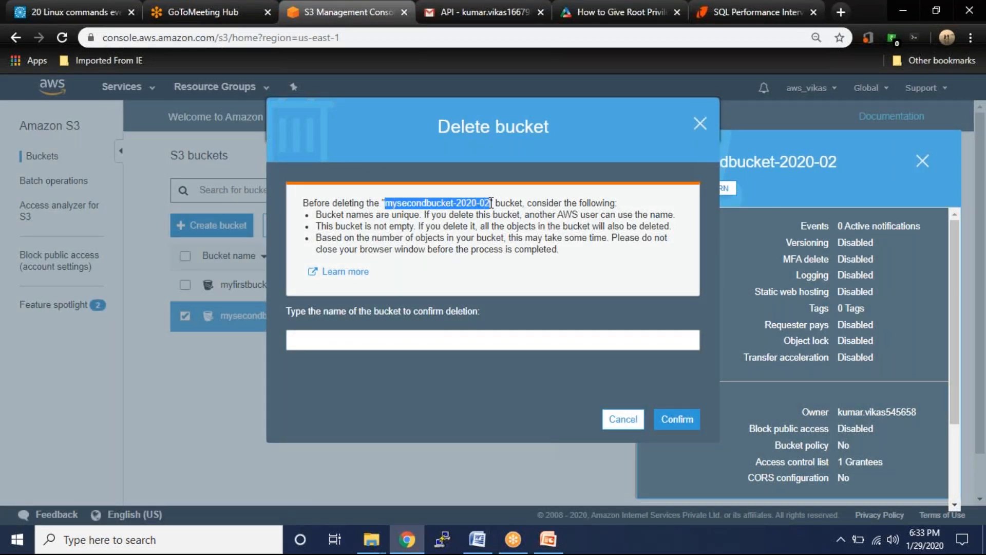
pyautogui.click(400, 345)
pyautogui.hotkey('ctrl', 'v')
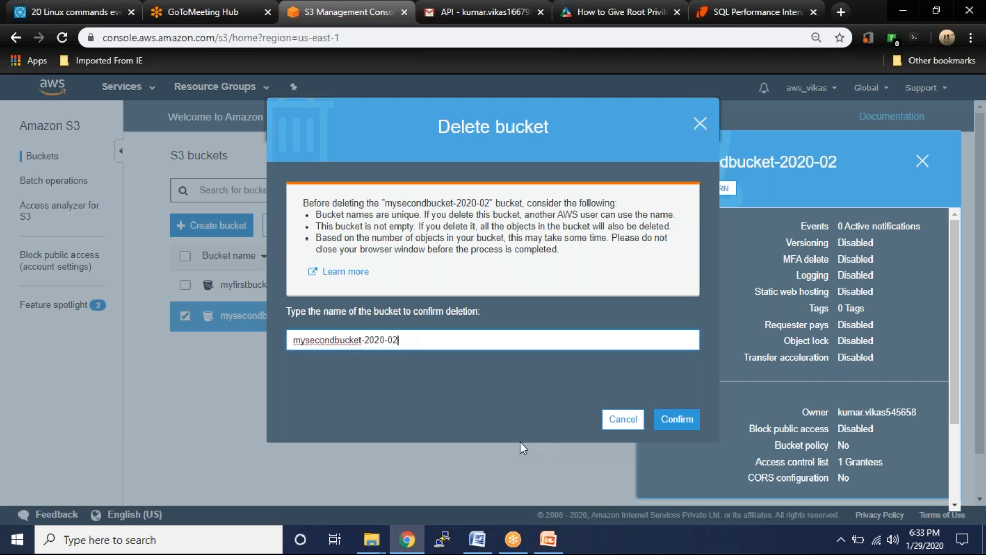
pyautogui.click(685, 426)
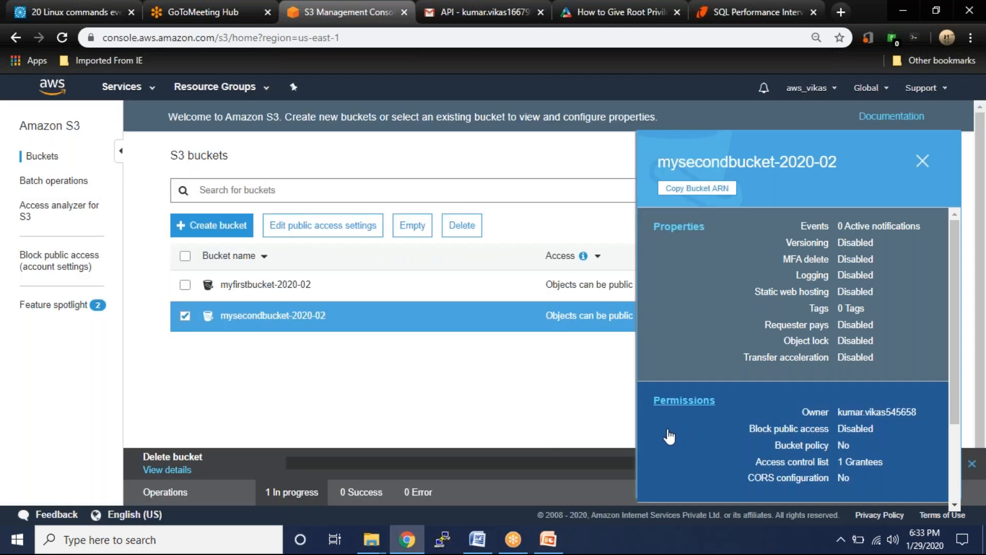
# - Inspect myfirstbucket-2020-02's contents and copy its bucket name
pyautogui.click(250, 288)
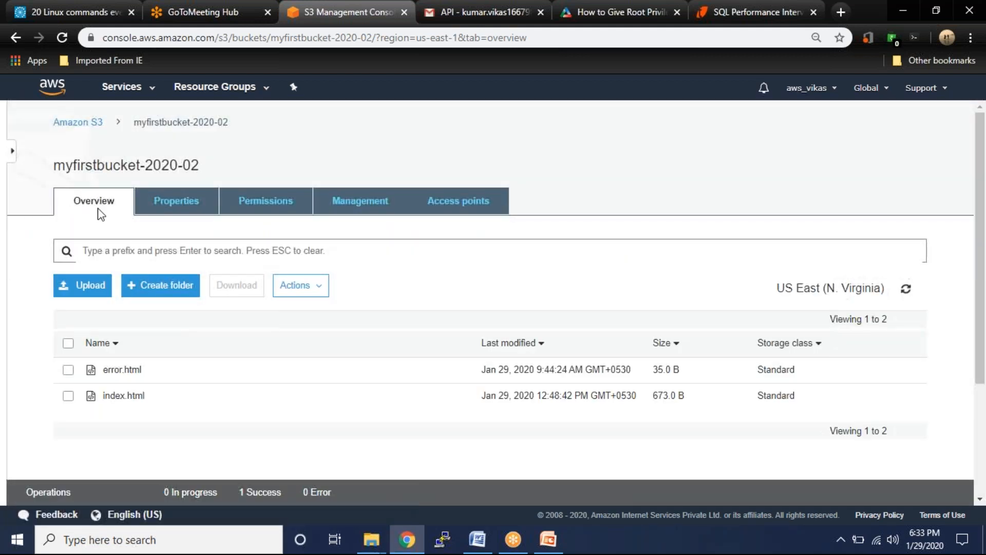
pyautogui.click(12, 38)
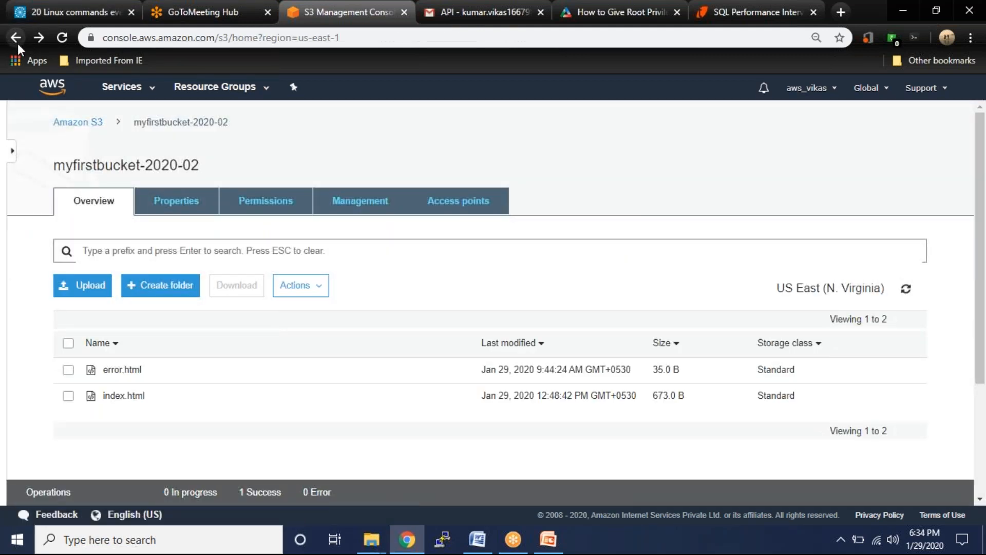
pyautogui.click(245, 287)
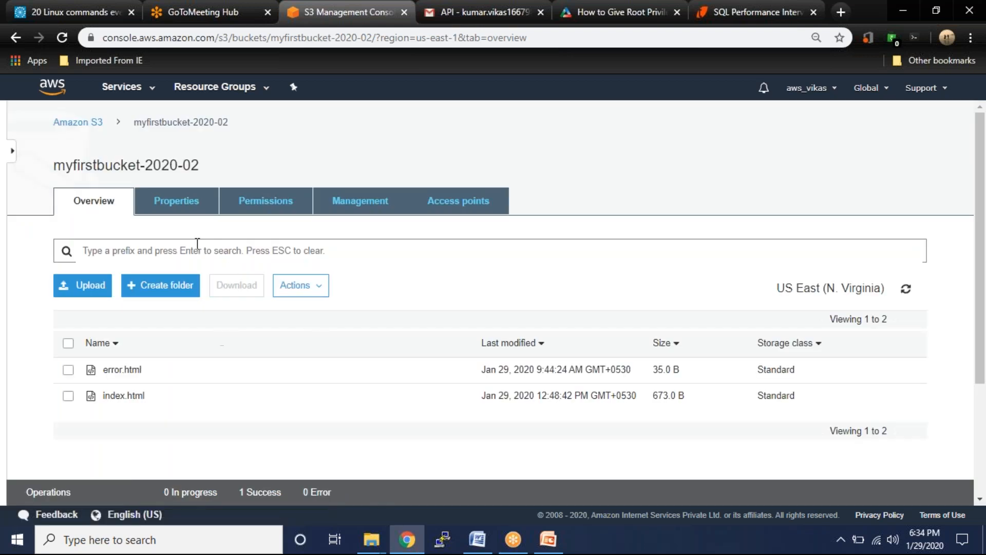
pyautogui.moveTo(203, 169); pyautogui.dragTo(57, 170)
pyautogui.hotkey('ctrl', 'c')
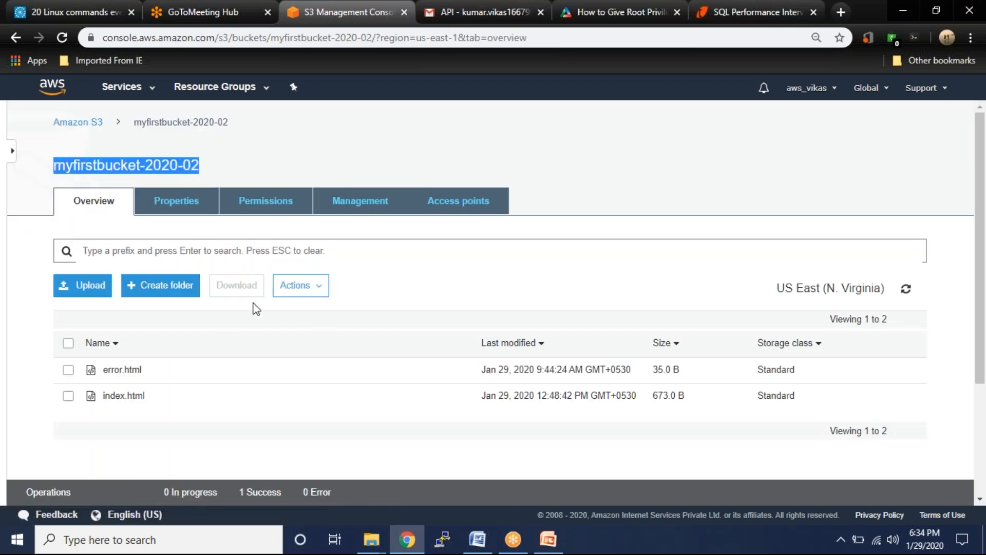
pyautogui.click(301, 291)
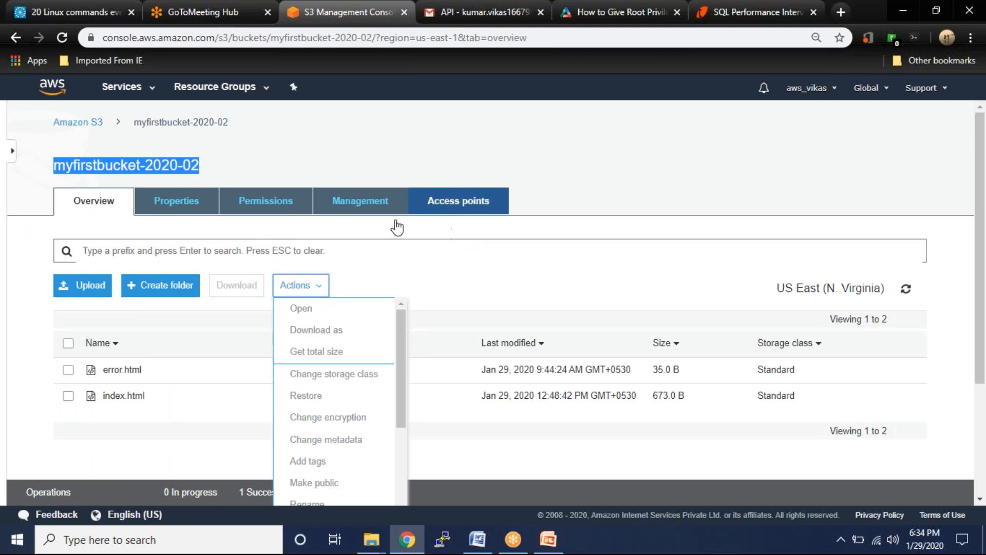
pyautogui.click(17, 37)
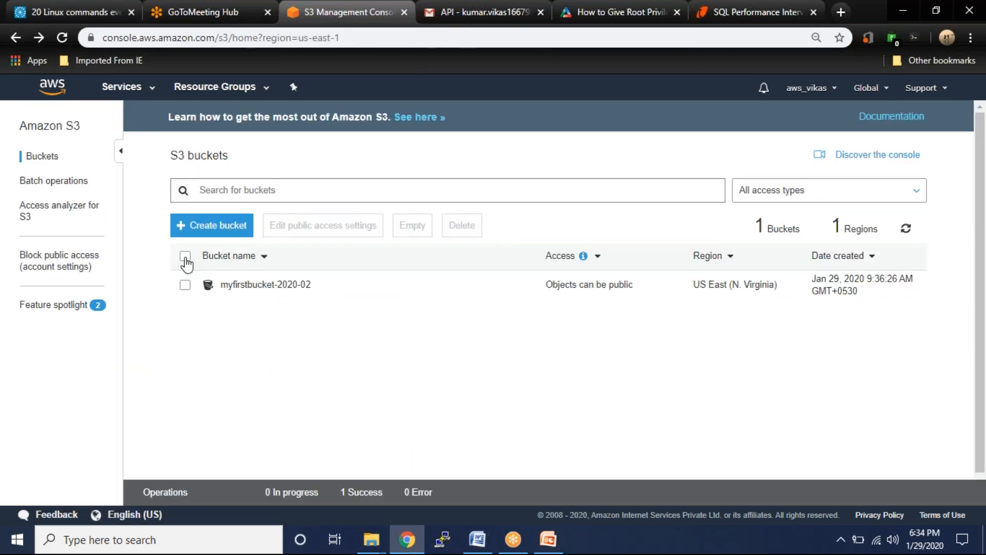
# - Delete myfirstbucket-2020-02 with the pasted name and close the bucket details panel
pyautogui.click(185, 284)
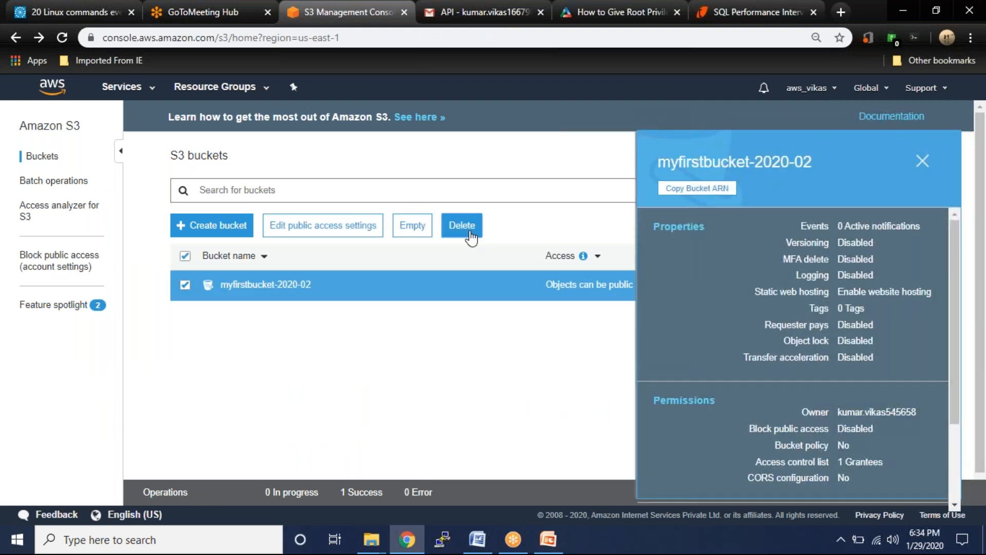
pyautogui.click(462, 225)
pyautogui.hotkey('ctrl', 'v')
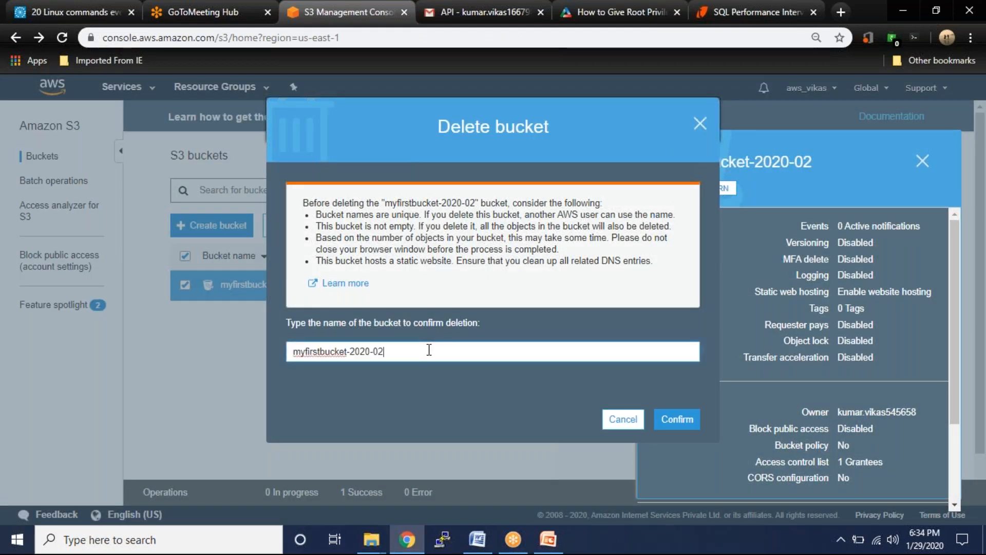
pyautogui.click(687, 423)
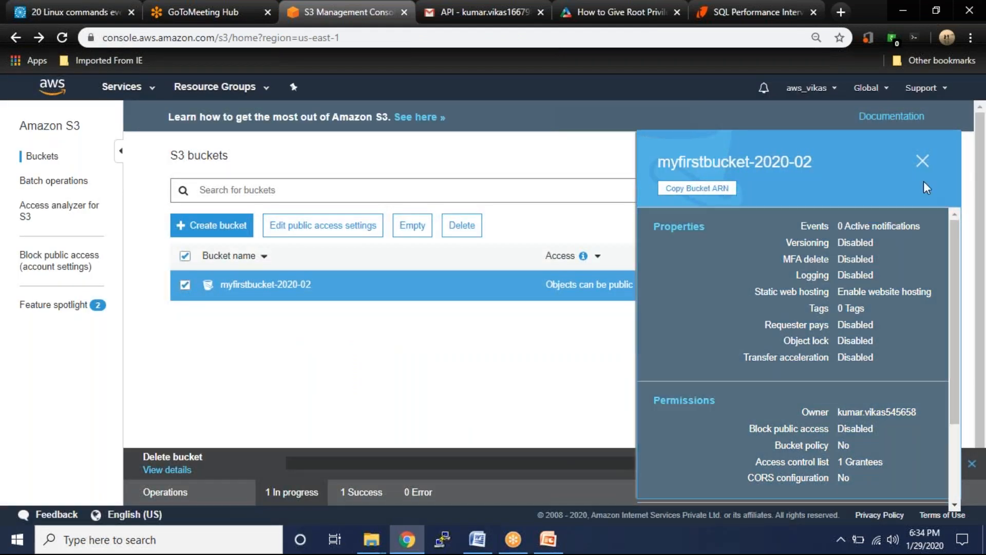
pyautogui.click(923, 161)
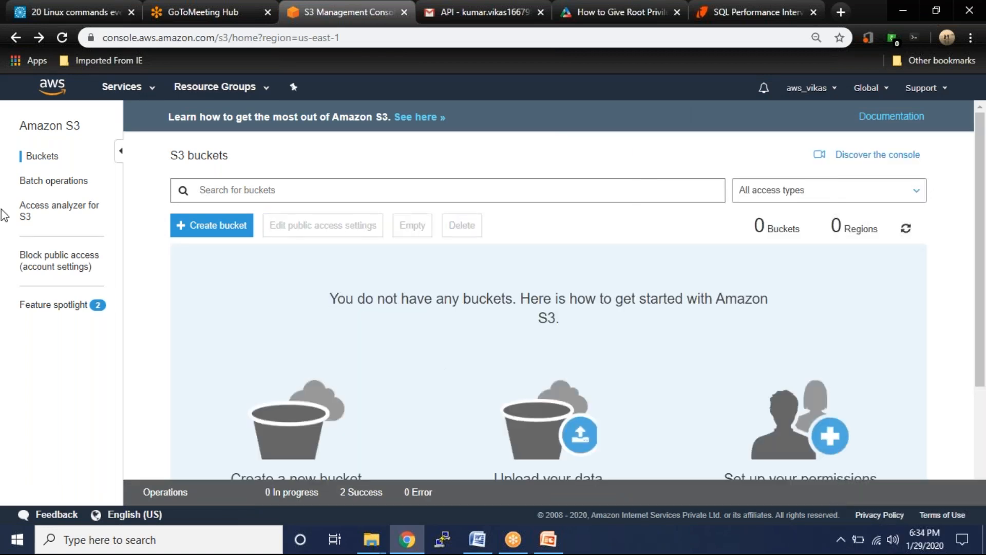
# - Create the bucket myfirstbucket2020-01, fixing the name after the first attempt
pyautogui.click(196, 229)
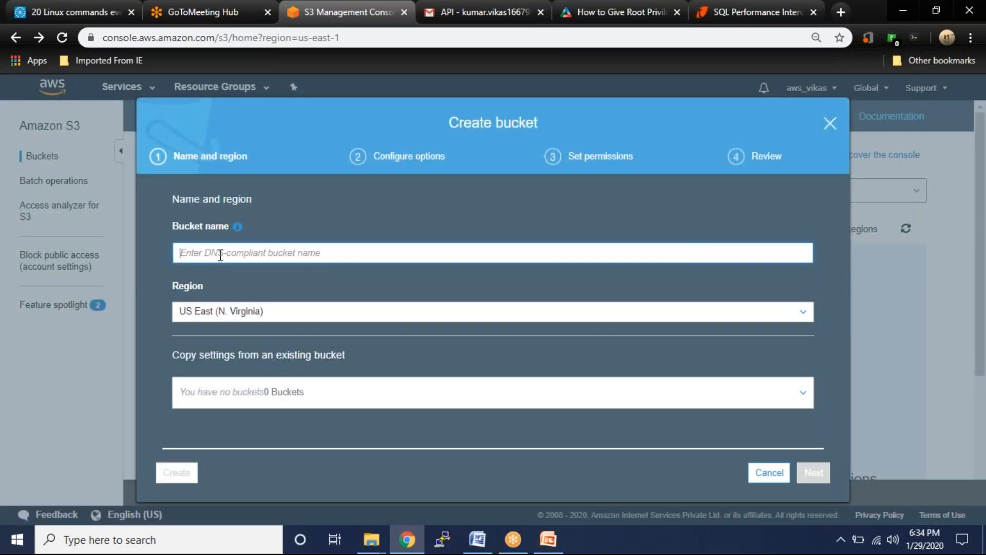
pyautogui.write('myfirstbu')
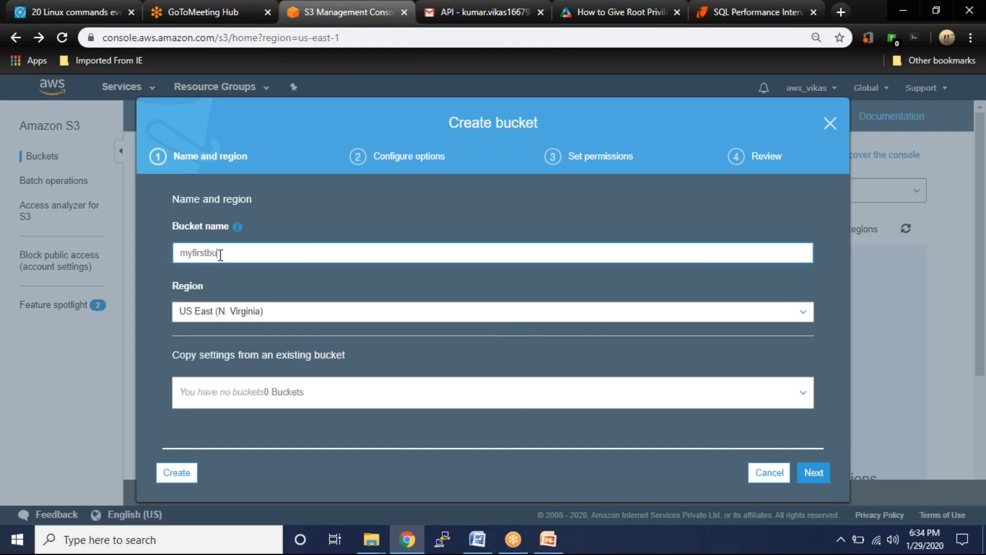
pyautogui.write('cket2020')
pyautogui.click(176, 477)
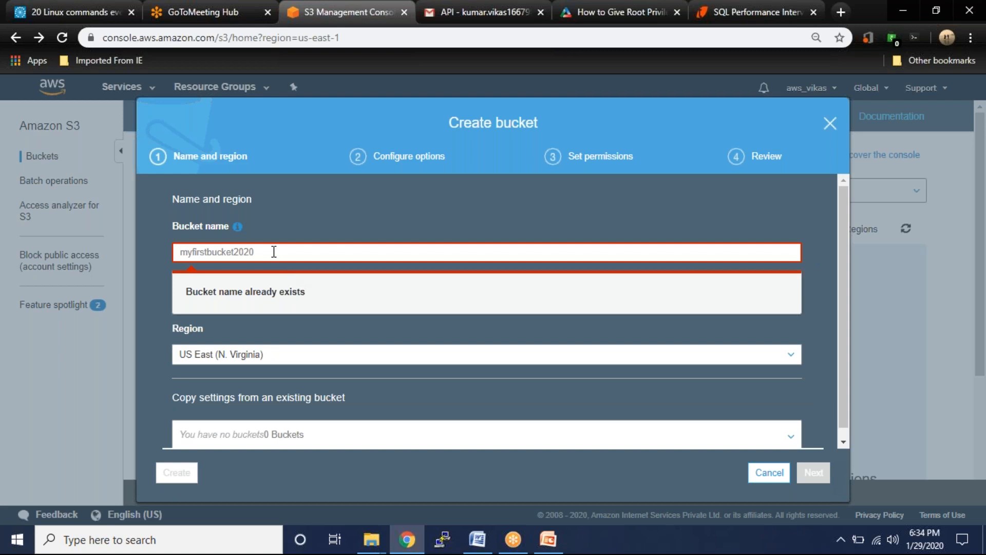
pyautogui.click(273, 252)
pyautogui.write('-01')
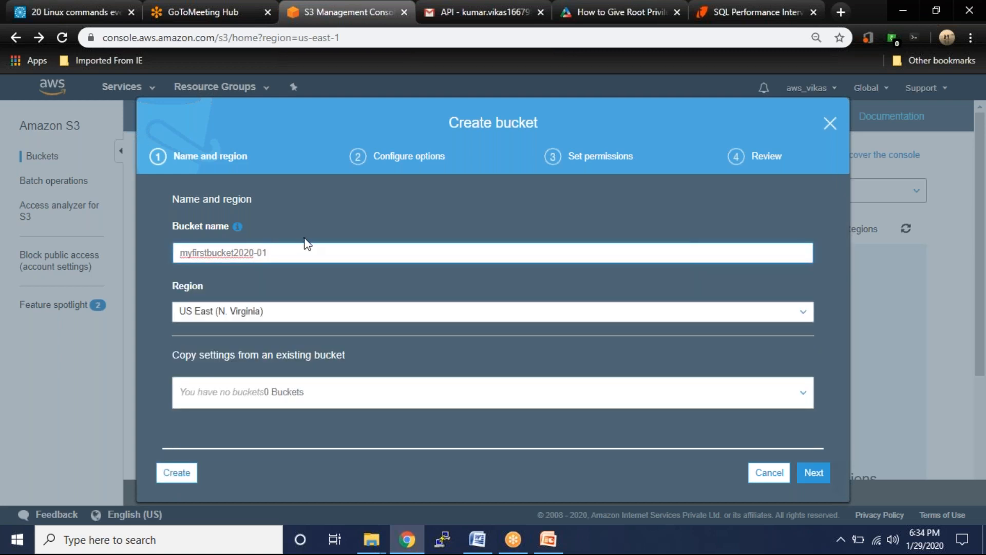
pyautogui.click(191, 476)
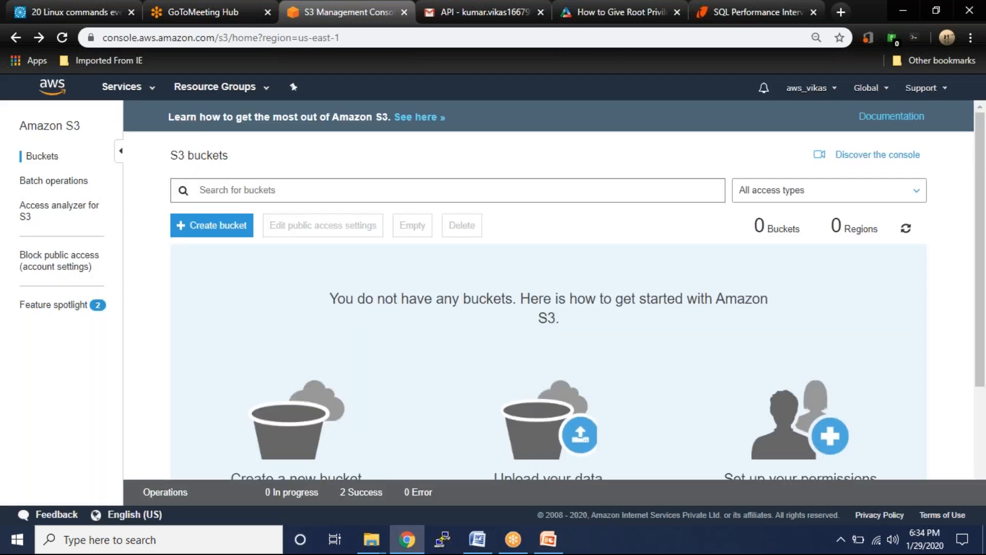
# - Create a second bucket named mysecondbucket2020-02
pyautogui.click(231, 231)
pyautogui.write('myse')
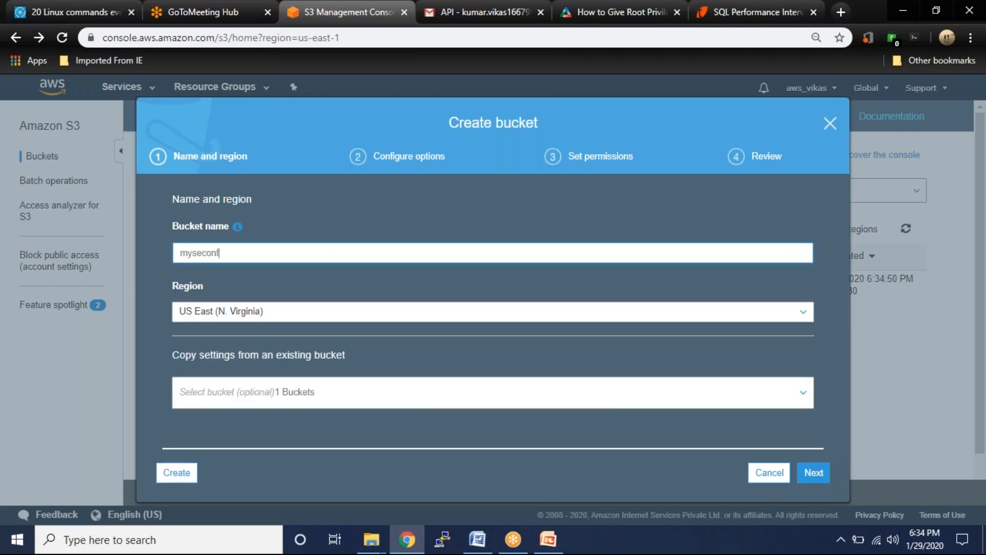
pyautogui.write('condbucket2020-02')
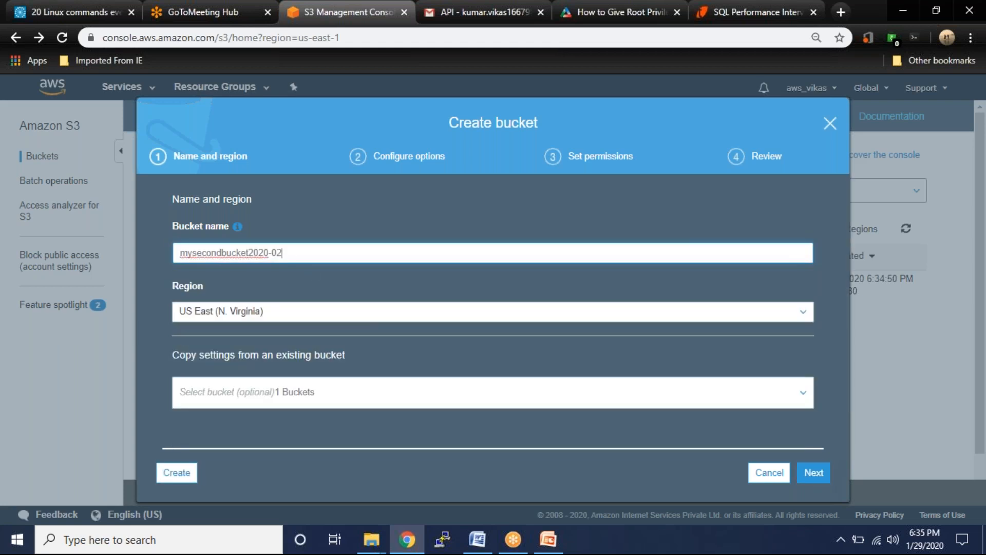
pyautogui.click(171, 473)
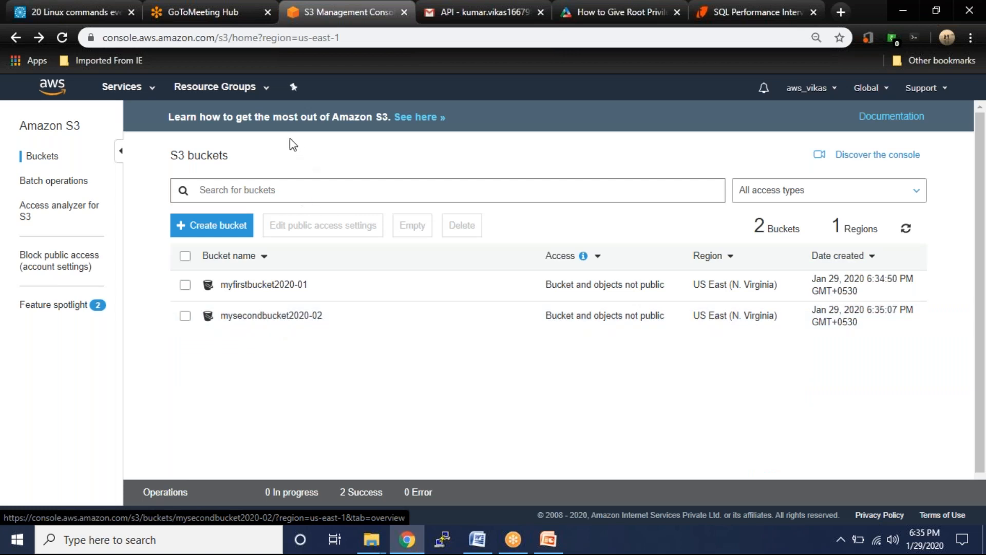
# - Switch to the GoToMeeting Hub tab and focus its address bar
pyautogui.rightClick(184, 14)
pyautogui.click(171, 14)
pyautogui.click(171, 14)
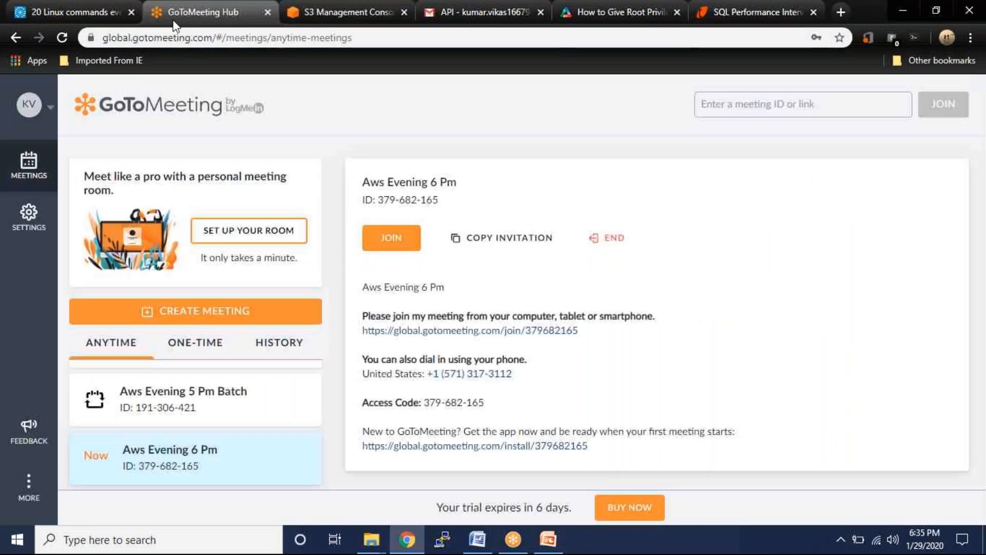
pyautogui.click(179, 39)
# - Search for 'image of flower' and start saving the red dahlia image, clearing the suggested name
pyautogui.write('image ')
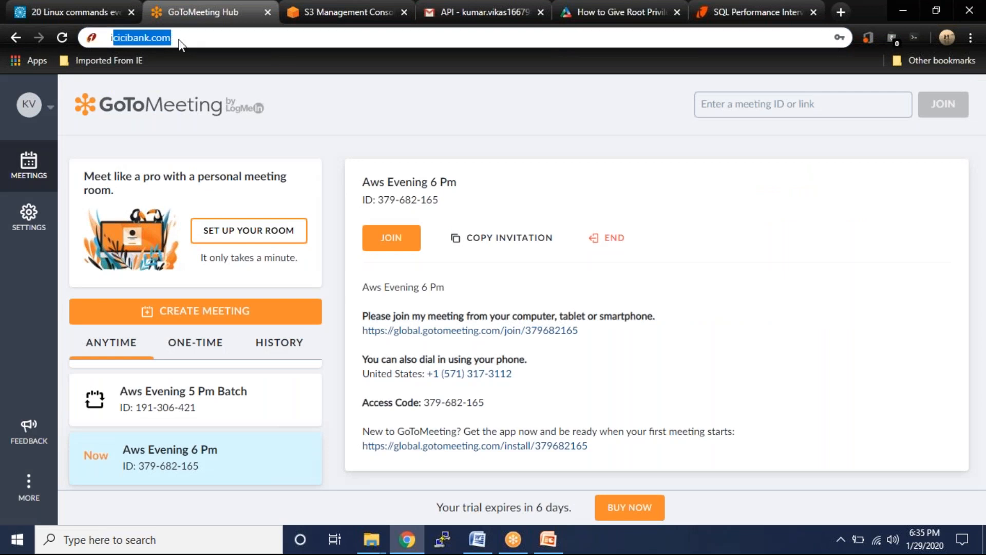
pyautogui.write('of flo')
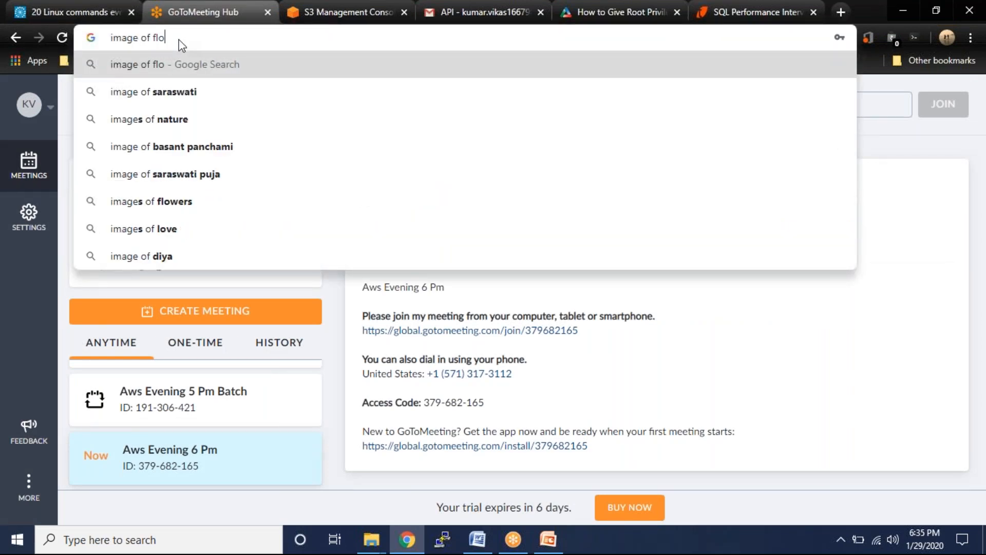
pyautogui.write('wer')
pyautogui.press('Return')
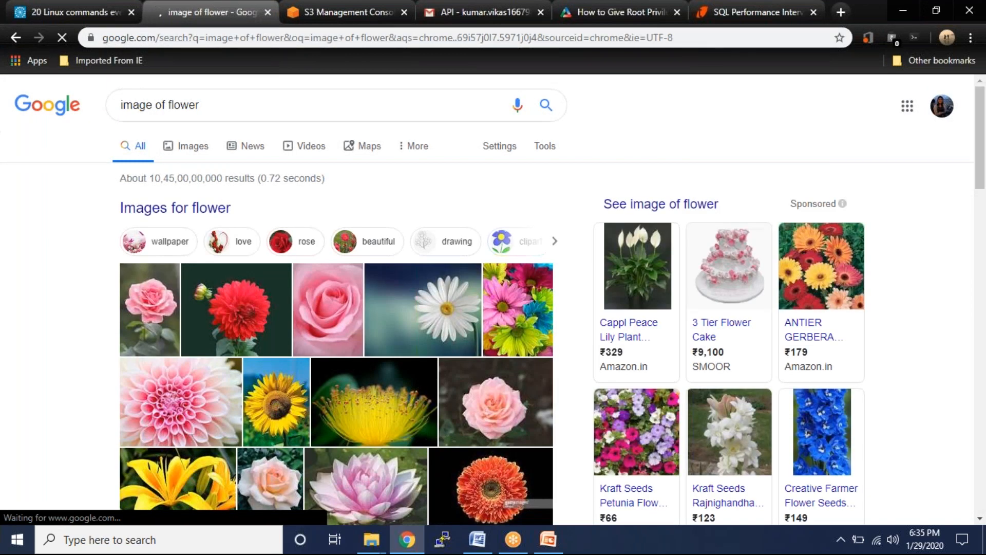
pyautogui.rightClick(253, 308)
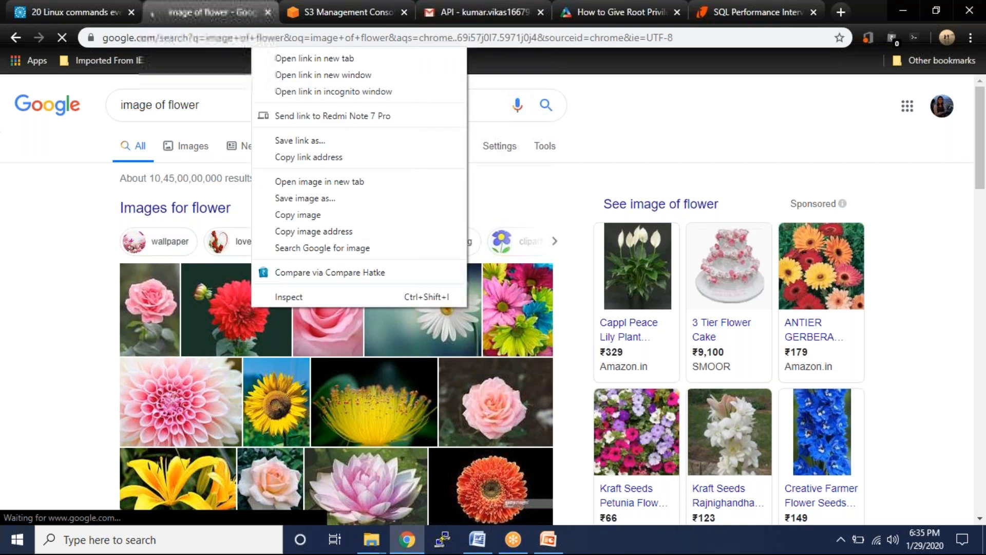
pyautogui.click(323, 200)
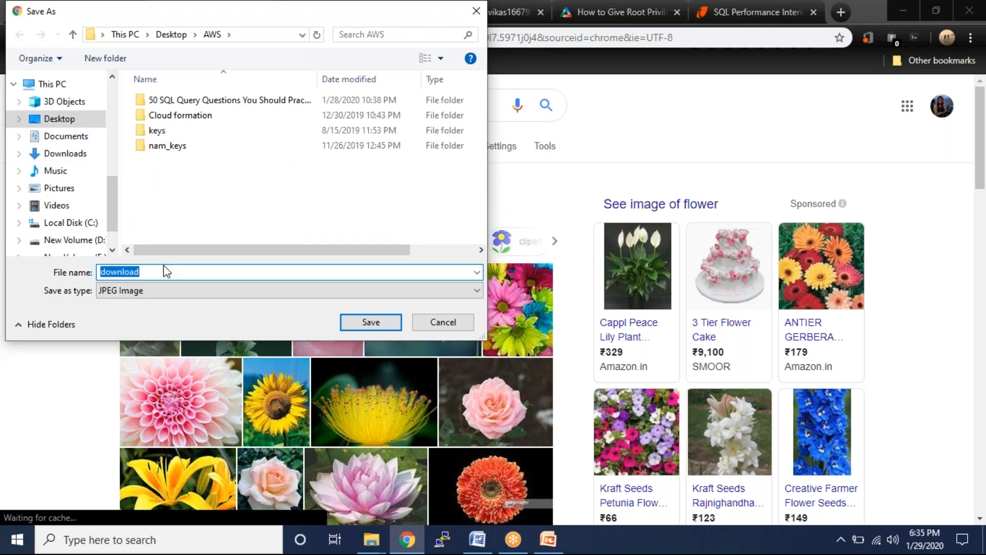
pyautogui.press('BackSpace')
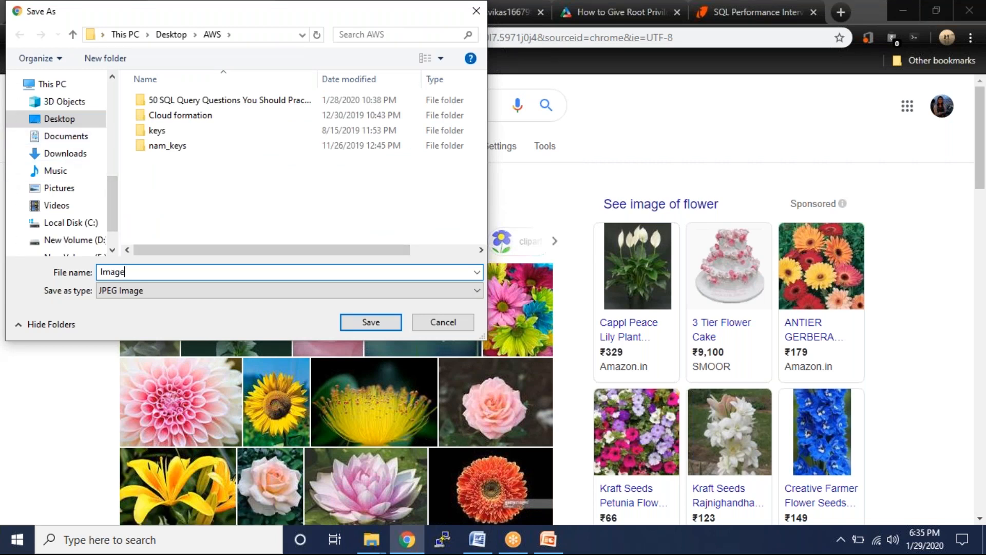
# - Finish saving the flower image into the AWS folder and open mysecondbucket2020-02 in S3
pyautogui.click(371, 324)
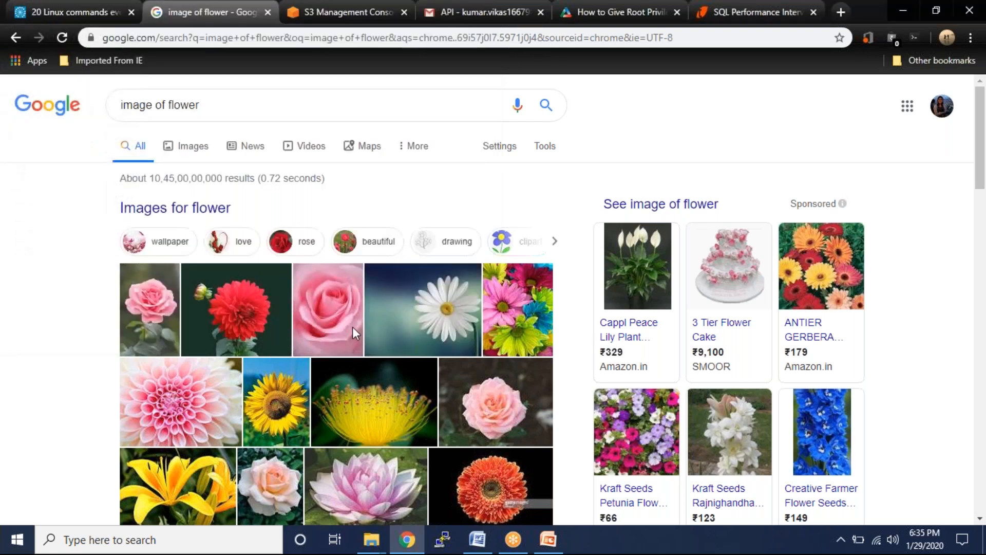
pyautogui.click(312, 10)
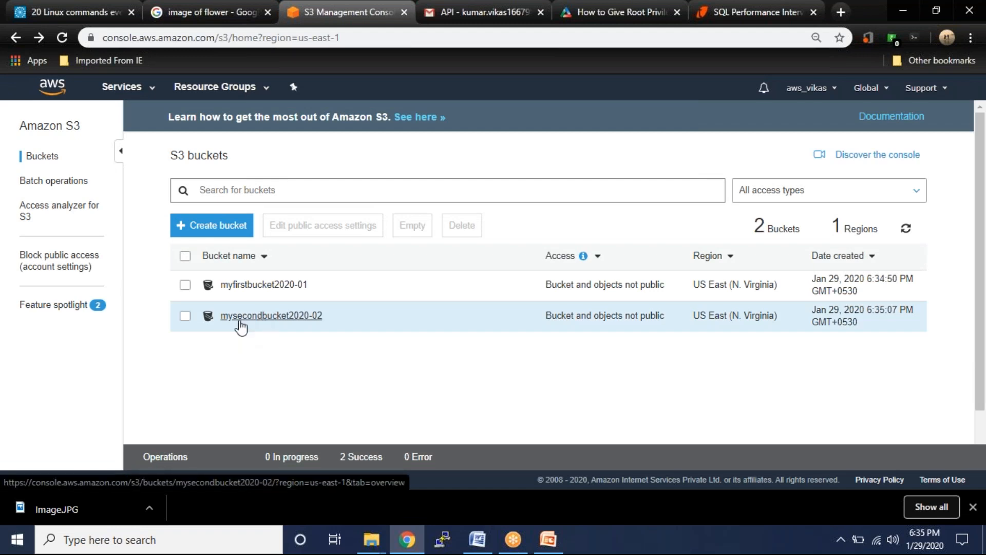
pyautogui.click(186, 317)
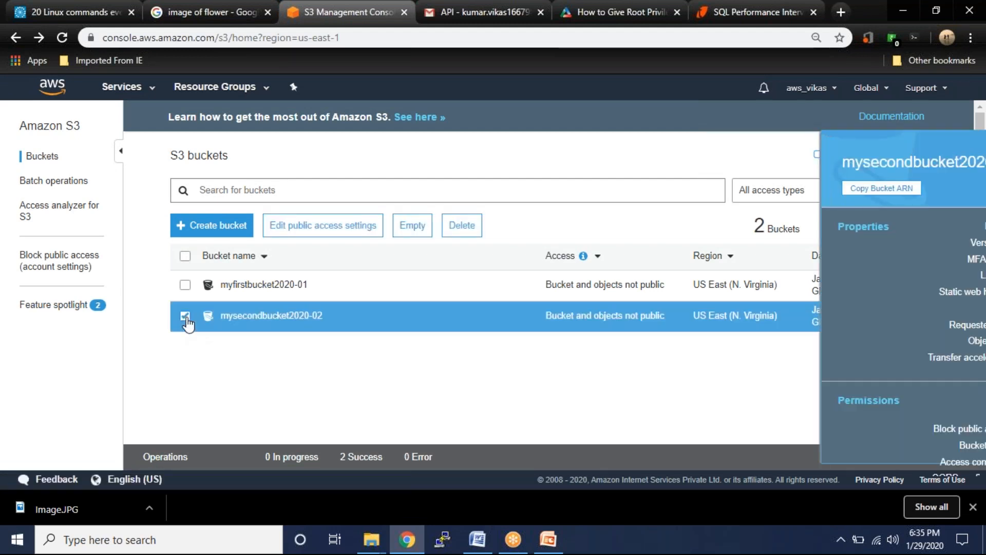
pyautogui.click(308, 316)
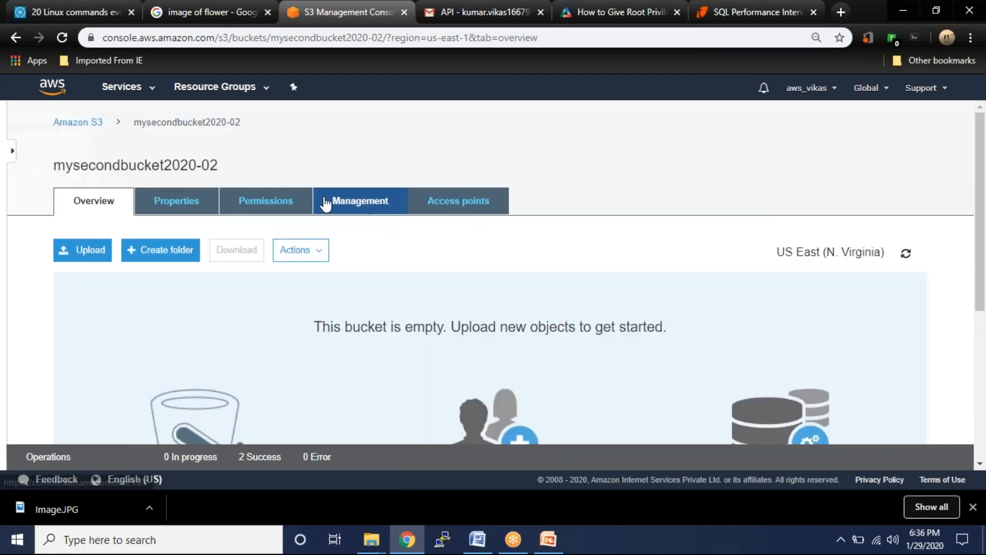
# - Uncheck Block all public access in the bucket's permissions and confirm with 'confirm'
pyautogui.click(254, 201)
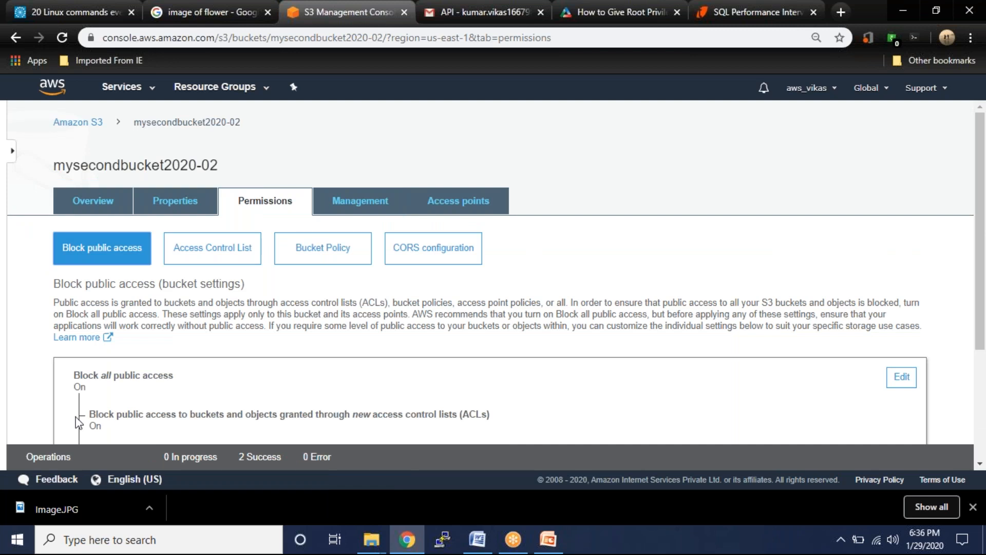
pyautogui.click(905, 379)
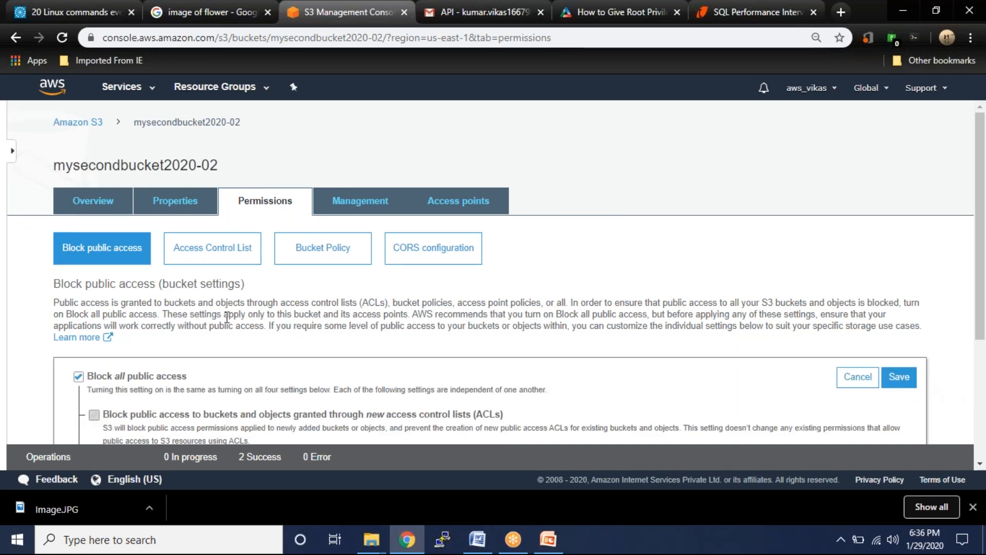
pyautogui.click(78, 377)
pyautogui.click(907, 379)
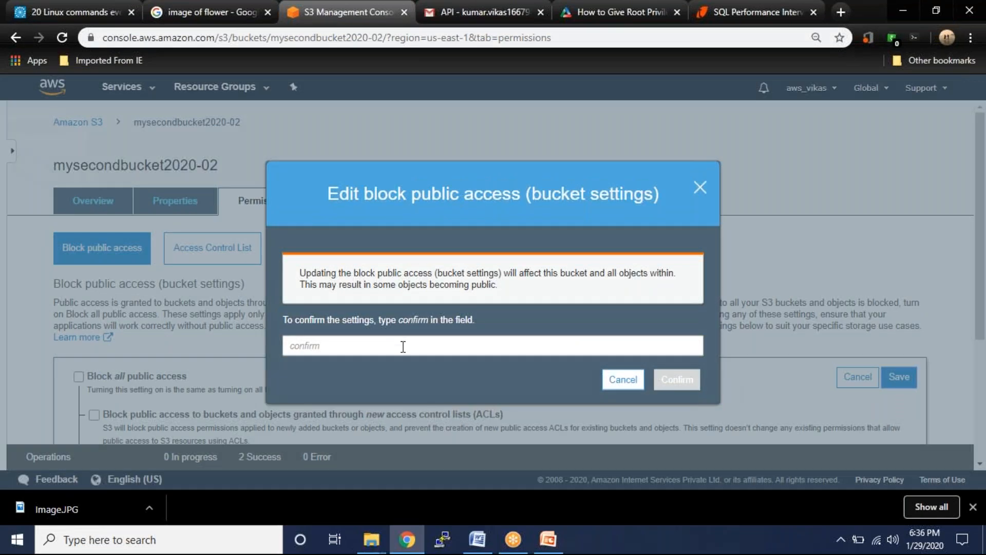
pyautogui.press('BackSpace')
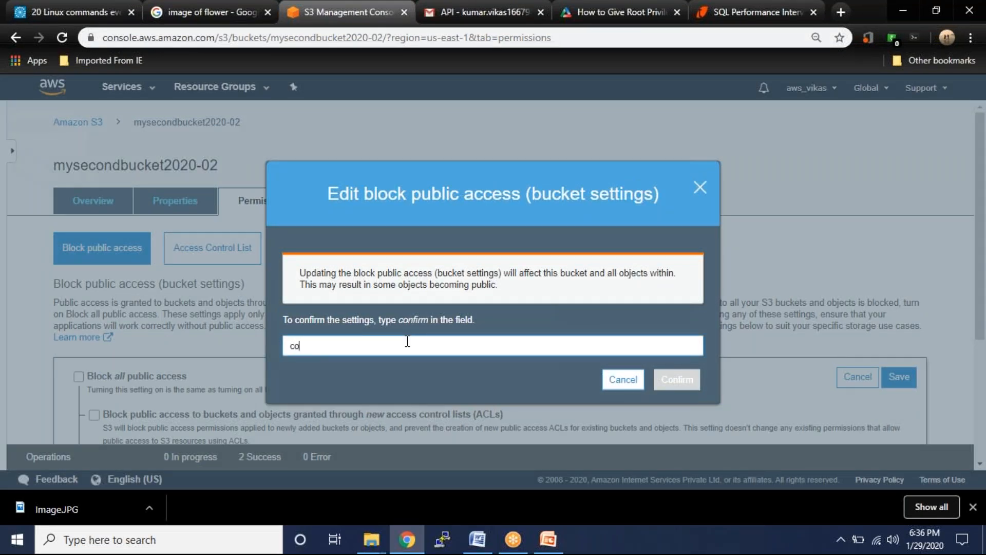
pyautogui.write('confirm')
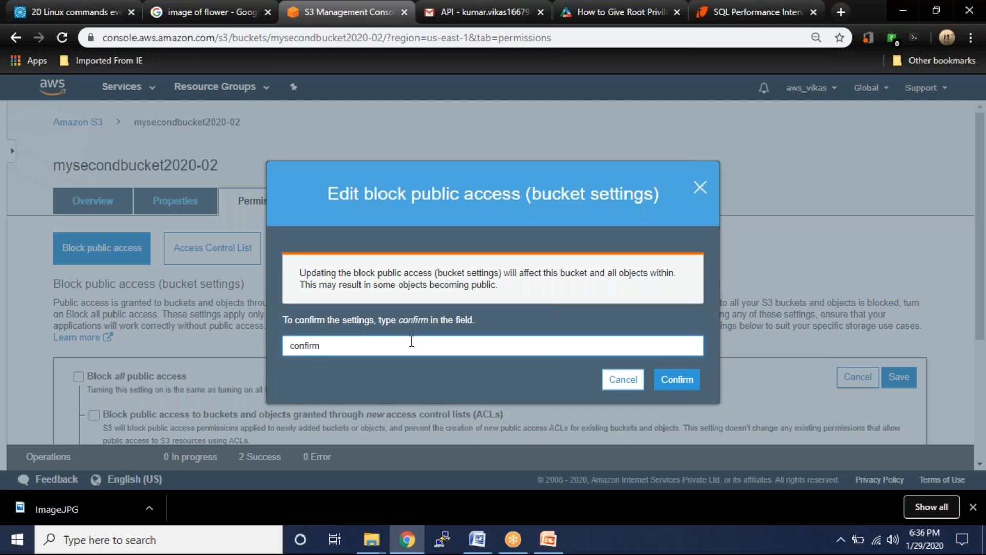
pyautogui.click(678, 381)
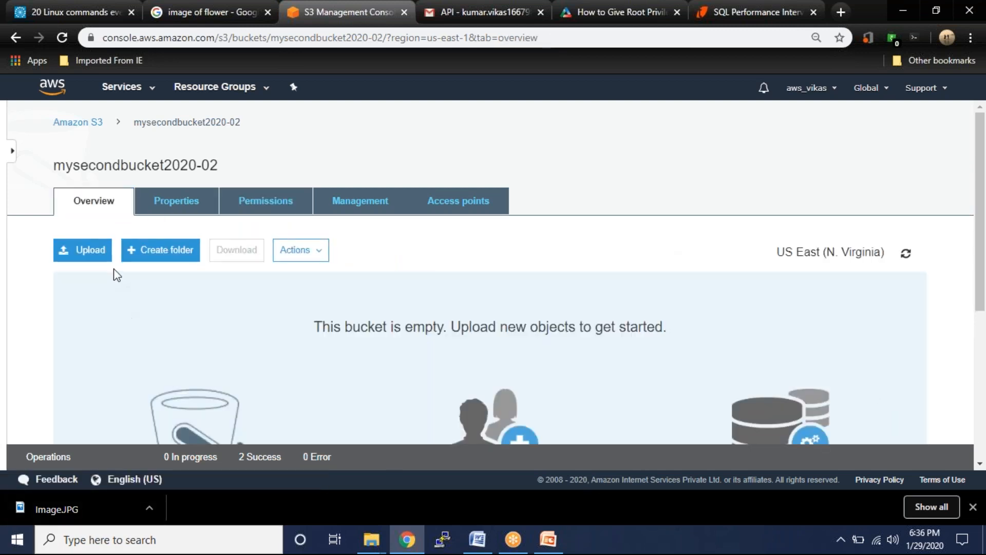
# - Start an upload to mysecondbucket2020-02 and browse the Desktop folder showing all file types
pyautogui.click(85, 258)
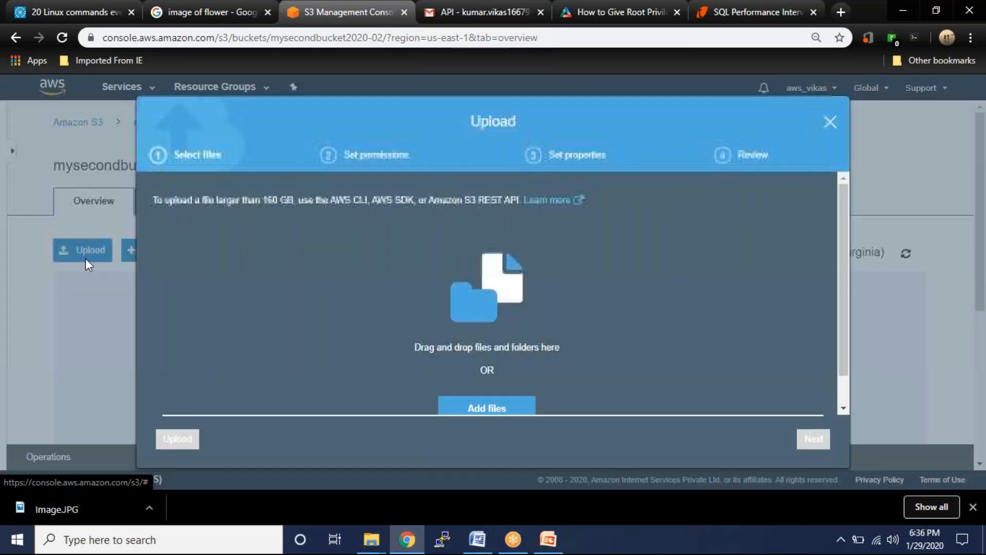
pyautogui.click(483, 408)
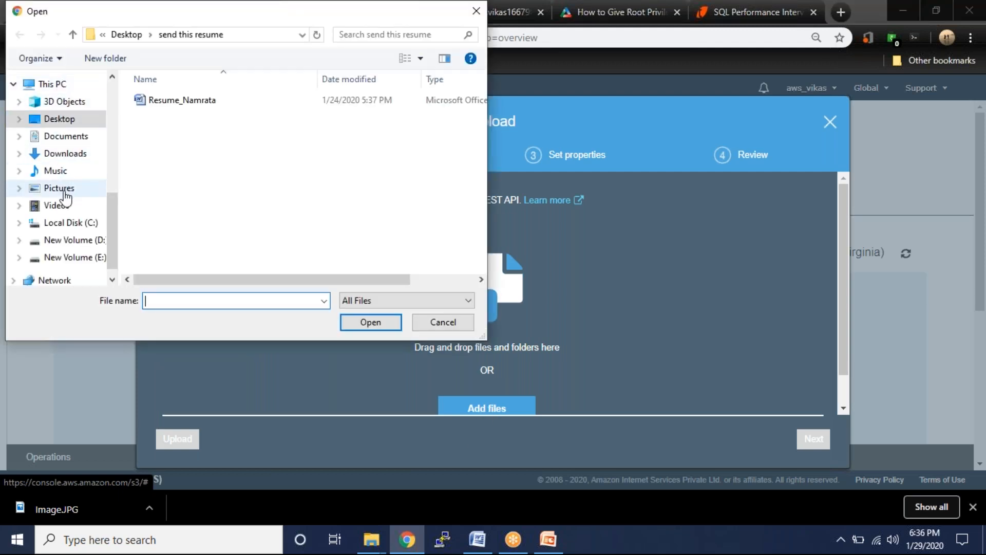
pyautogui.click(424, 301)
pyautogui.click(411, 316)
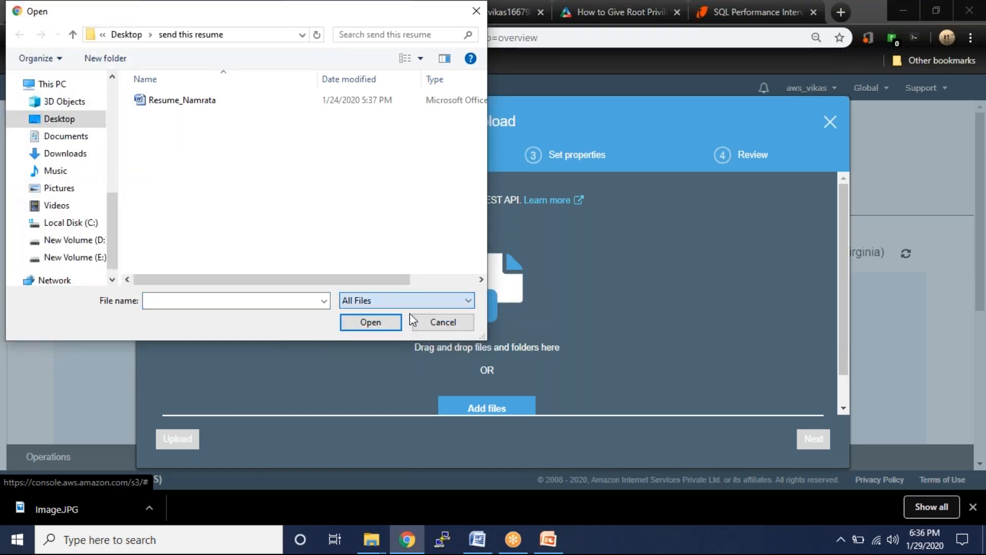
pyautogui.click(55, 120)
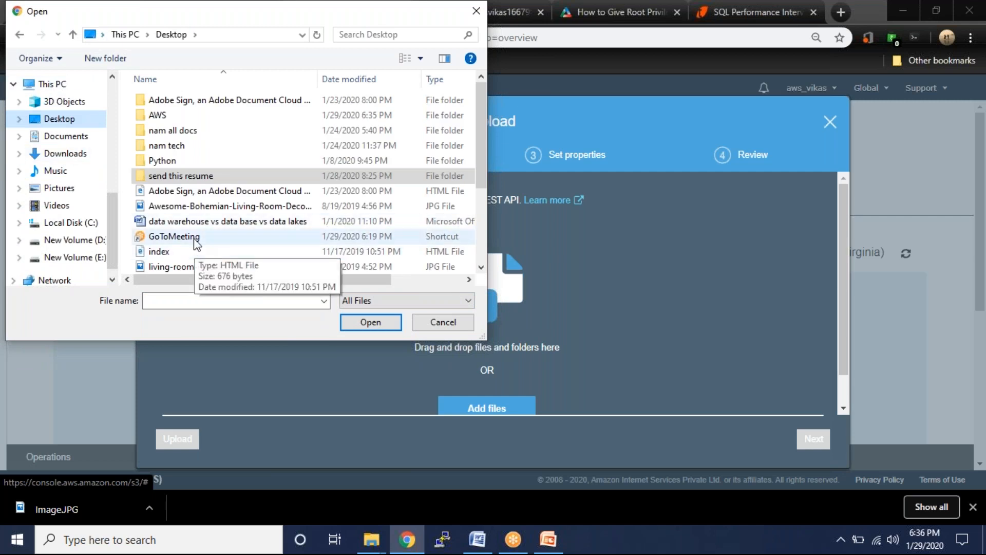
pyautogui.click(197, 301)
pyautogui.write('i')
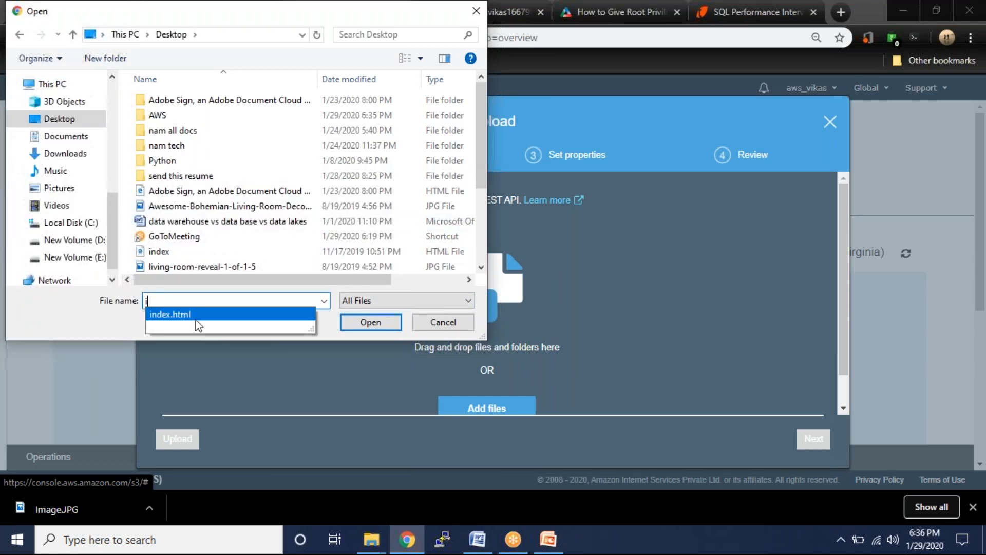
pyautogui.write('i')
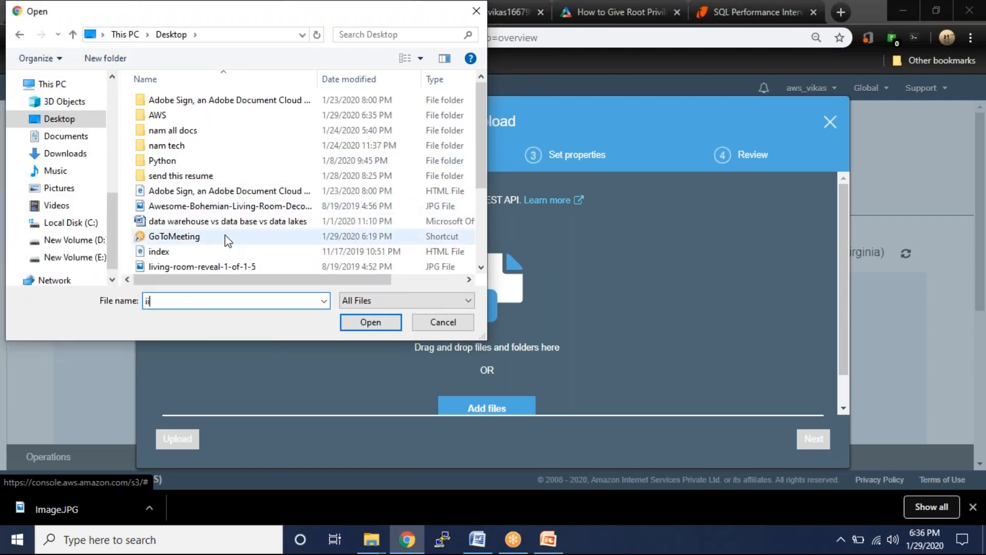
pyautogui.press('BackSpace')
pyautogui.press('BackSpace')
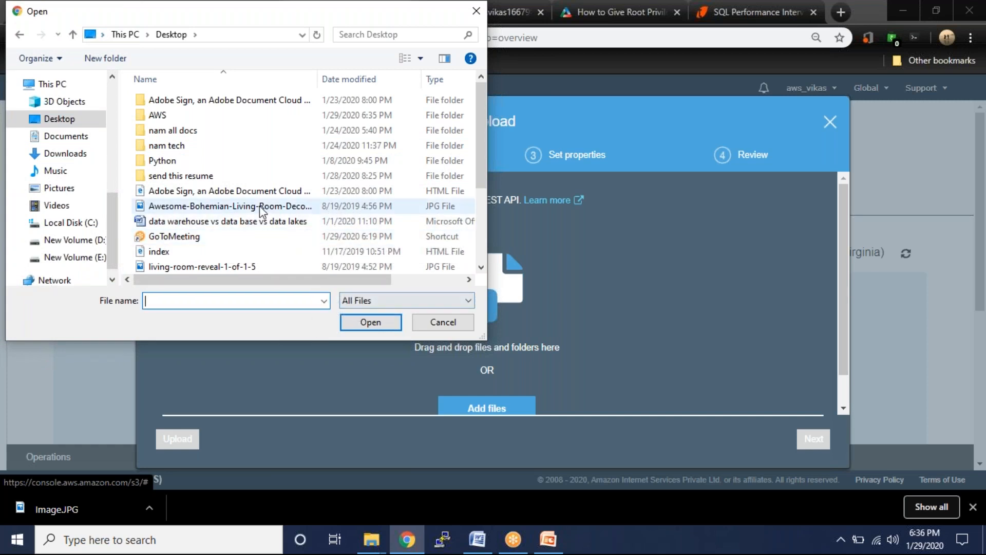
pyautogui.scroll(-3, 260, 206)
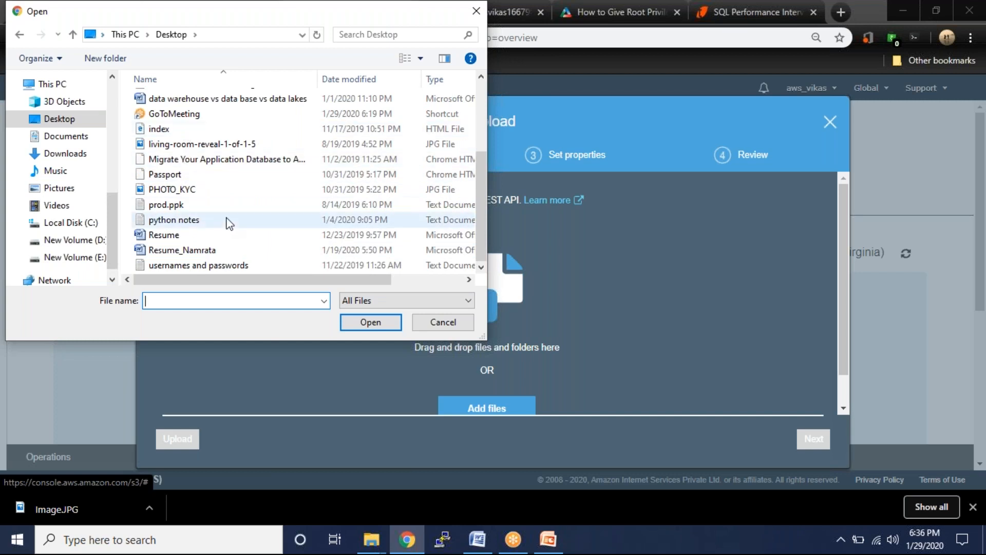
pyautogui.press('super+d')
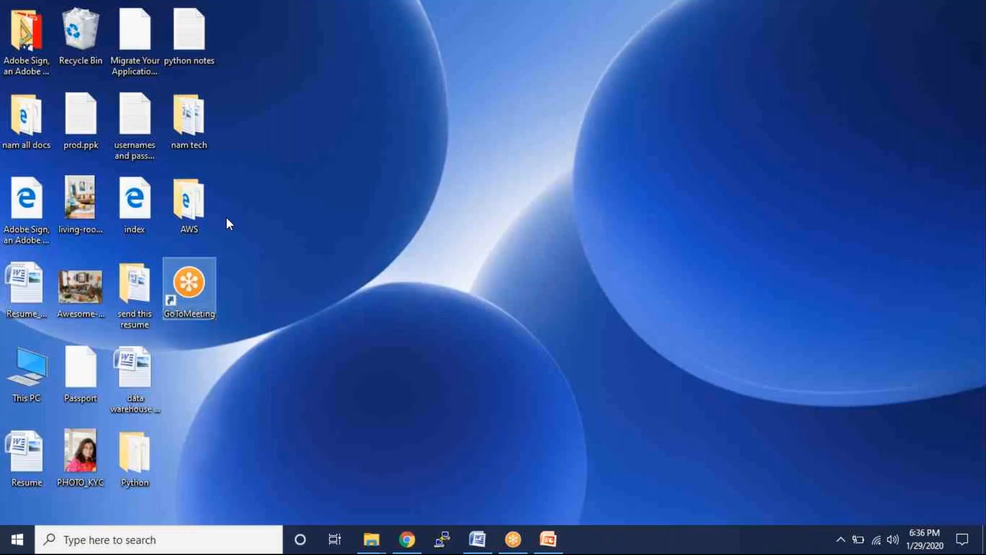
pyautogui.rightClick(337, 195)
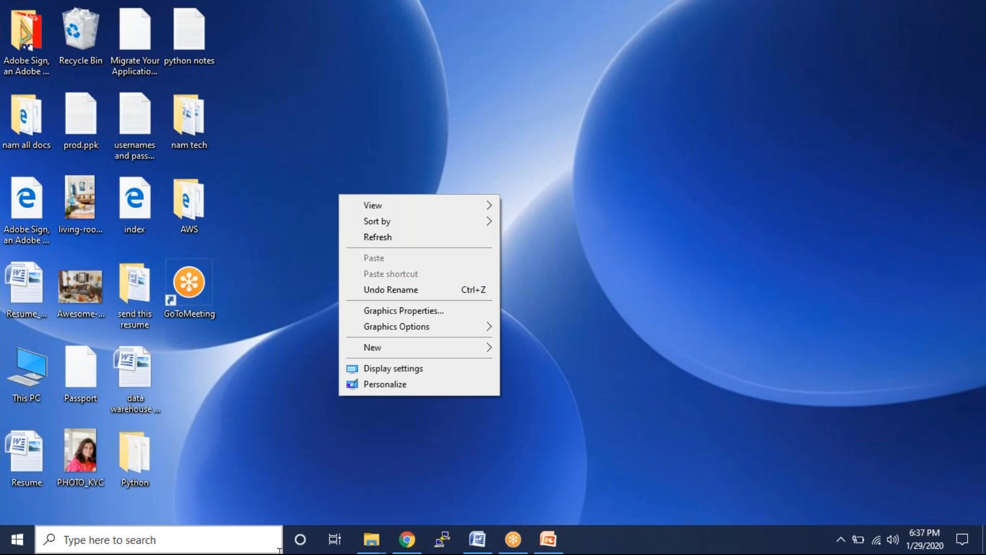
pyautogui.click(405, 540)
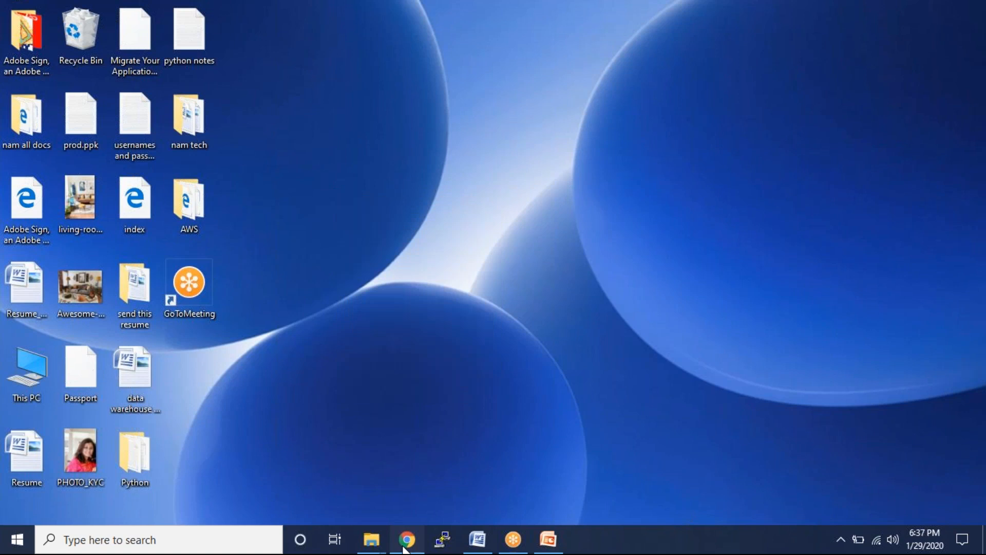
pyautogui.write('a')
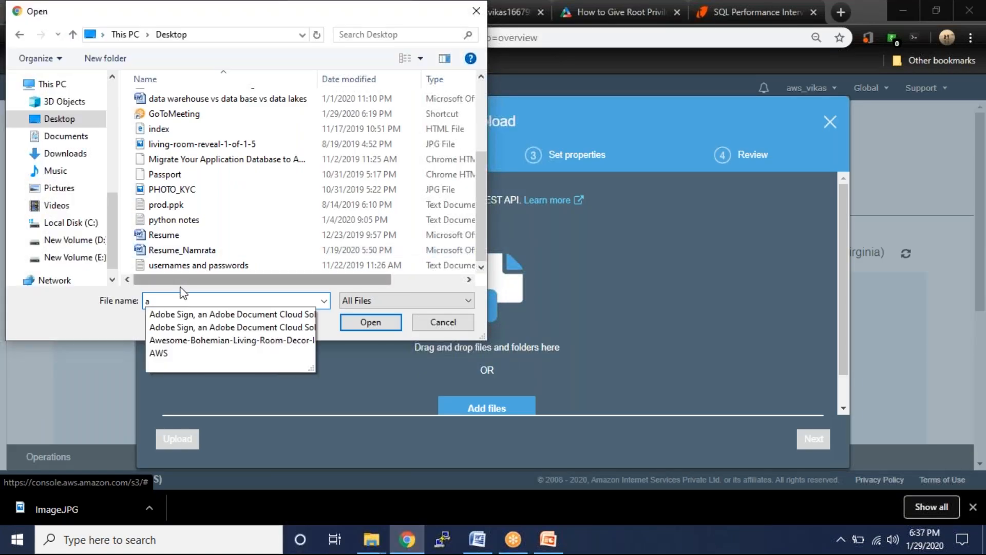
pyautogui.write('w')
# - Enter the AWS folder in the file picker, then cancel without choosing a file
pyautogui.click(178, 329)
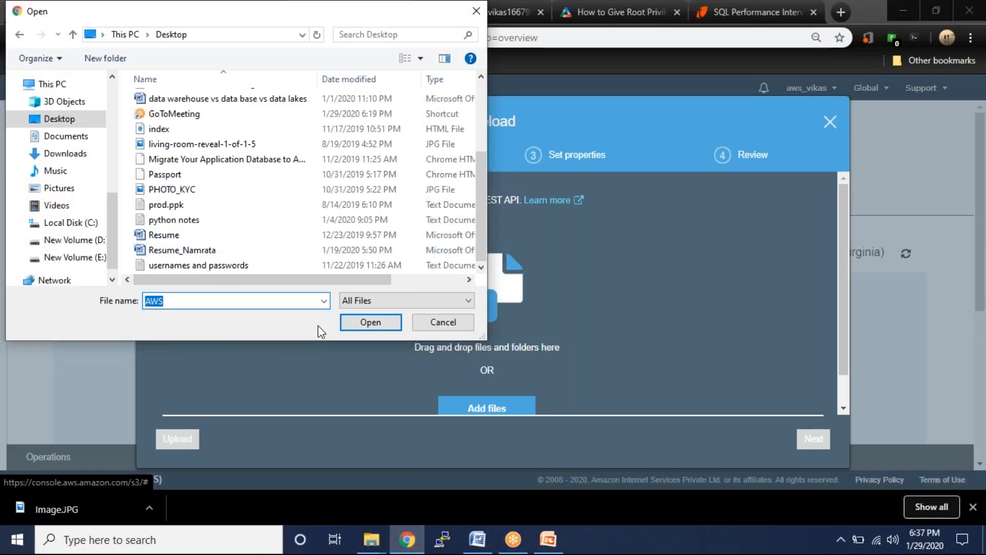
pyautogui.click(350, 327)
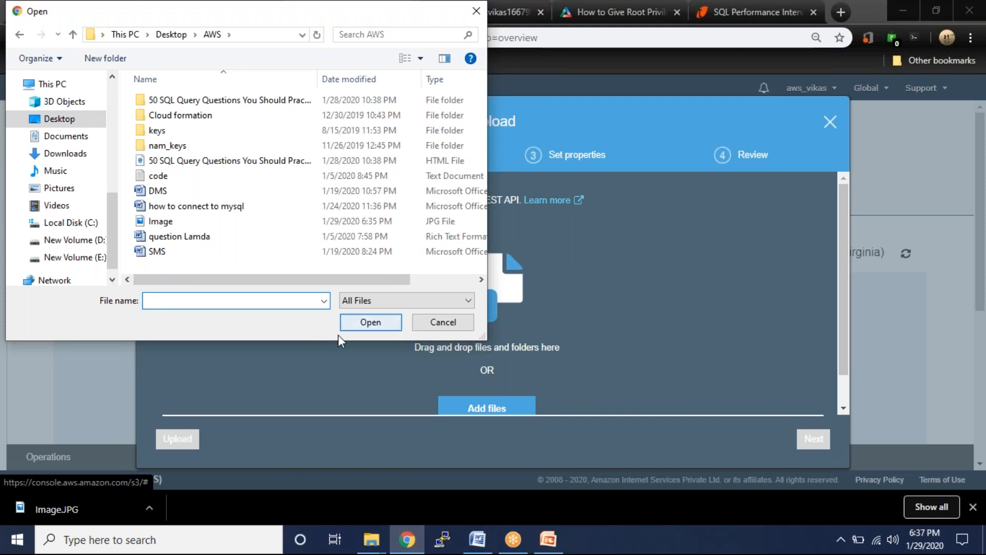
pyautogui.click(442, 322)
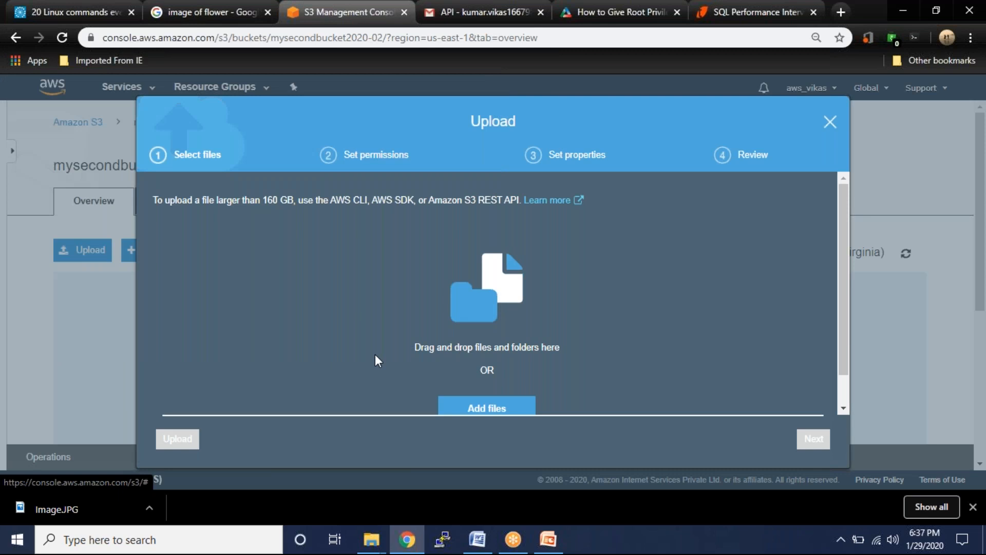
# - Bring Chrome back and switch to the 'image of flower' search tab
pyautogui.press('super+d')
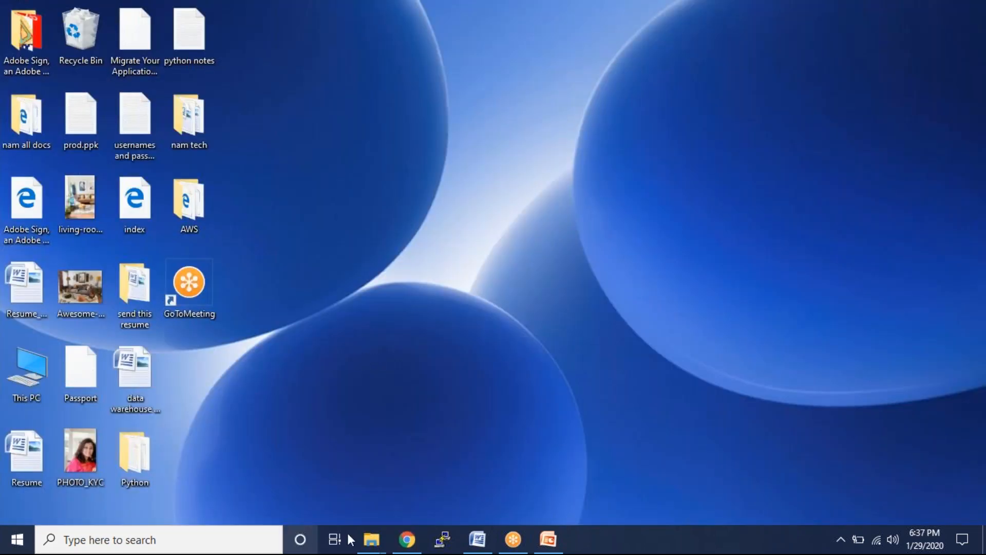
pyautogui.click(406, 541)
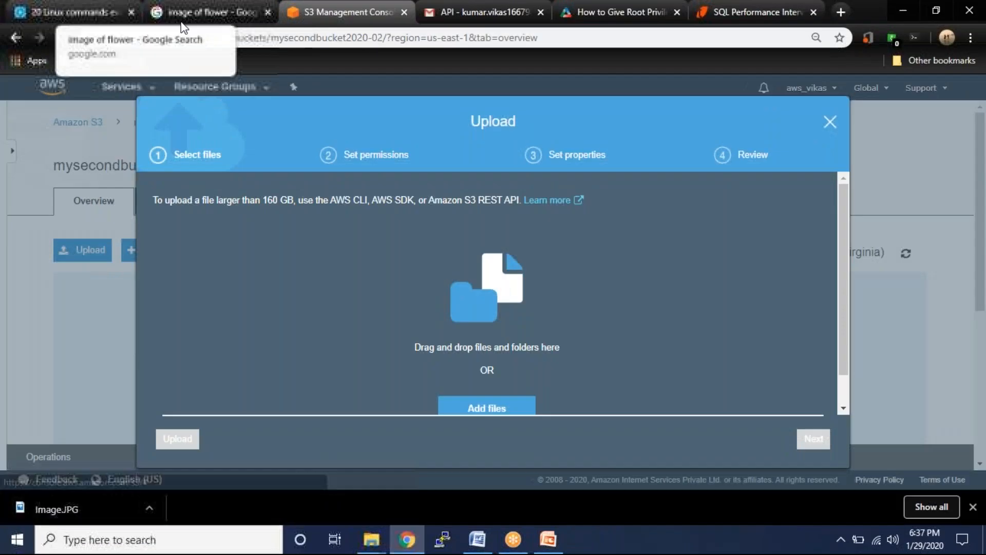
pyautogui.click(190, 8)
# - Save the red dahlia image from Google Images to the Desktop as Photo.JPG
pyautogui.click(242, 324)
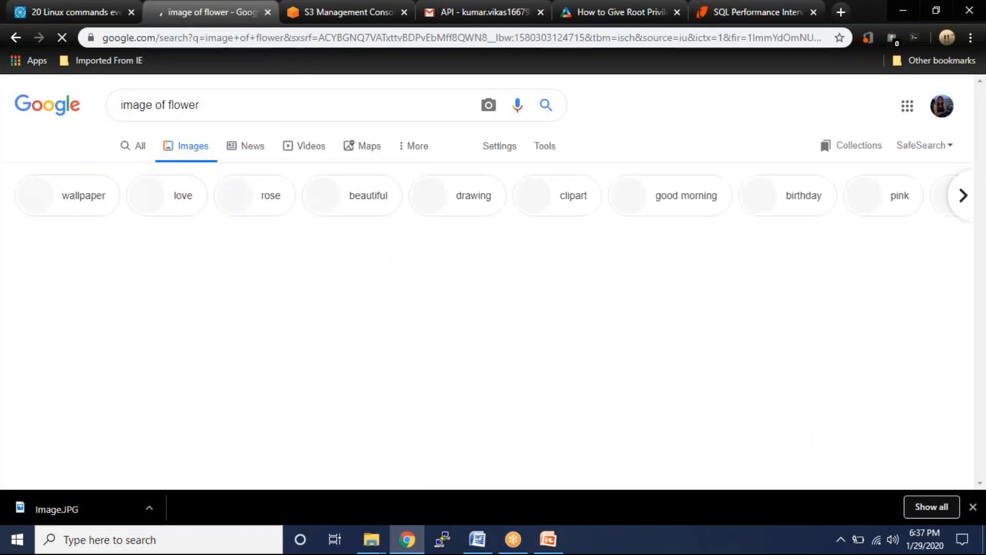
pyautogui.rightClick(78, 290)
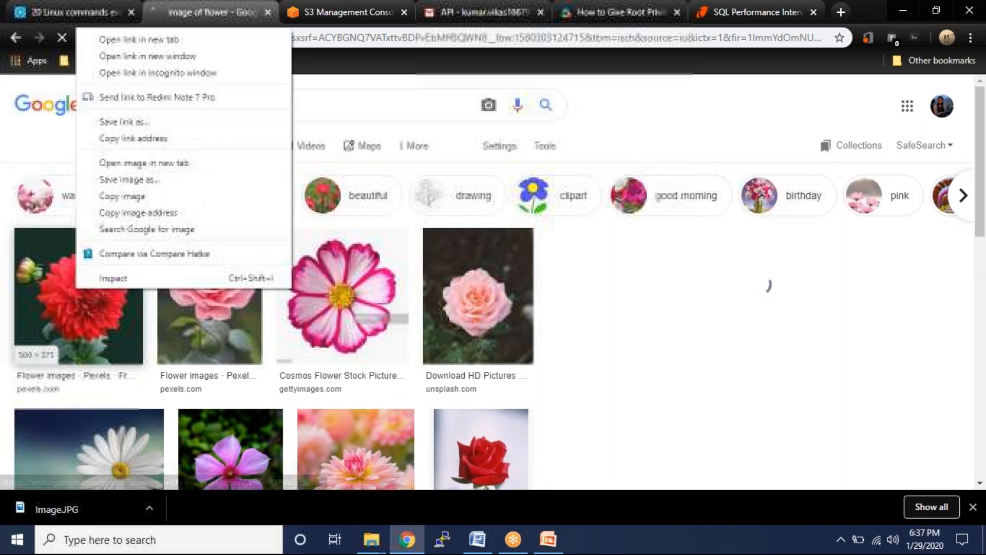
pyautogui.click(158, 181)
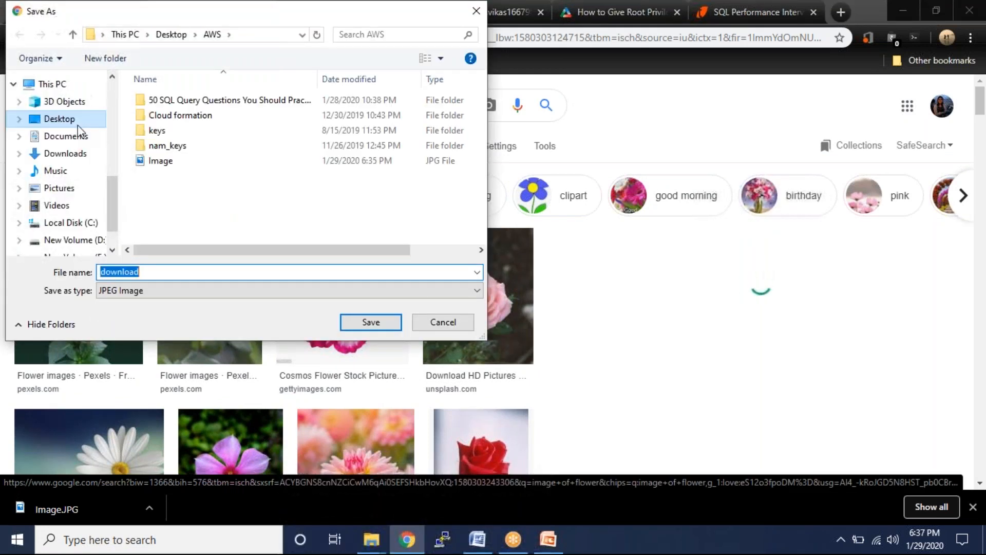
pyautogui.click(78, 119)
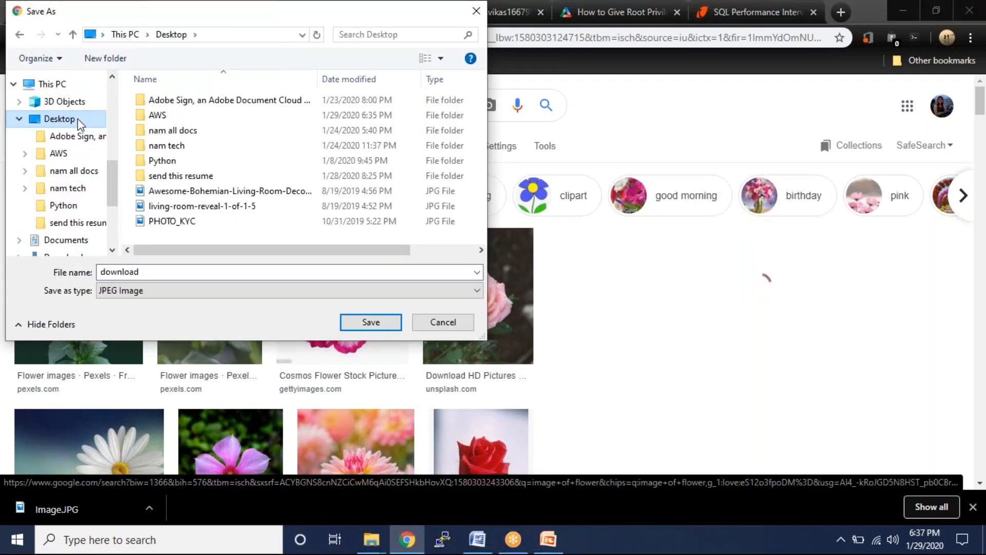
pyautogui.doubleClick(162, 273)
pyautogui.click(162, 273)
pyautogui.doubleClick(162, 273)
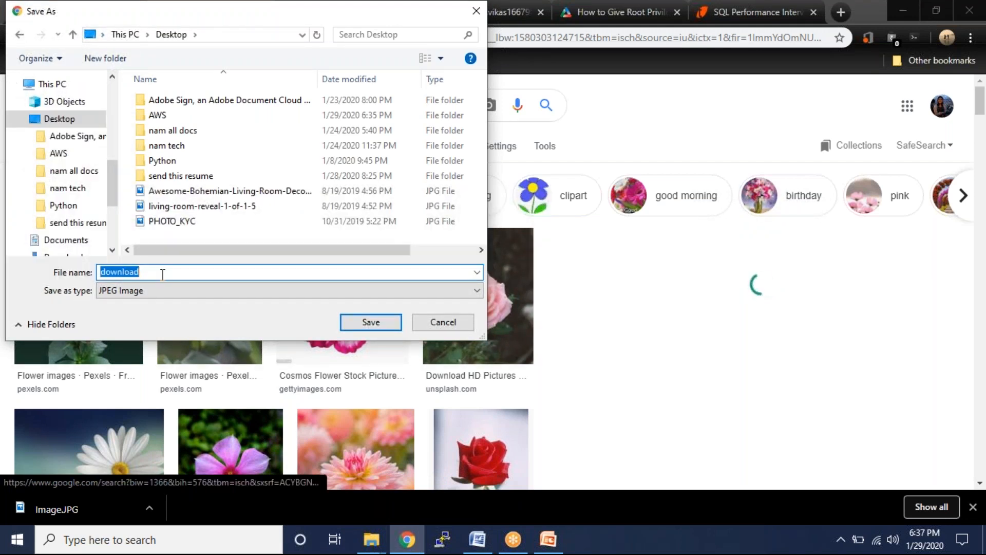
pyautogui.write('Phot')
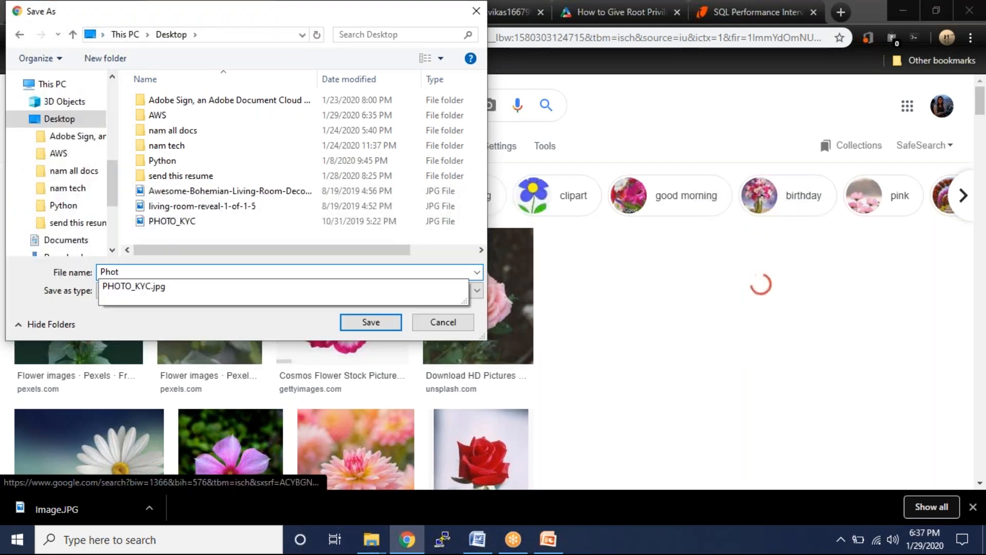
pyautogui.write('o')
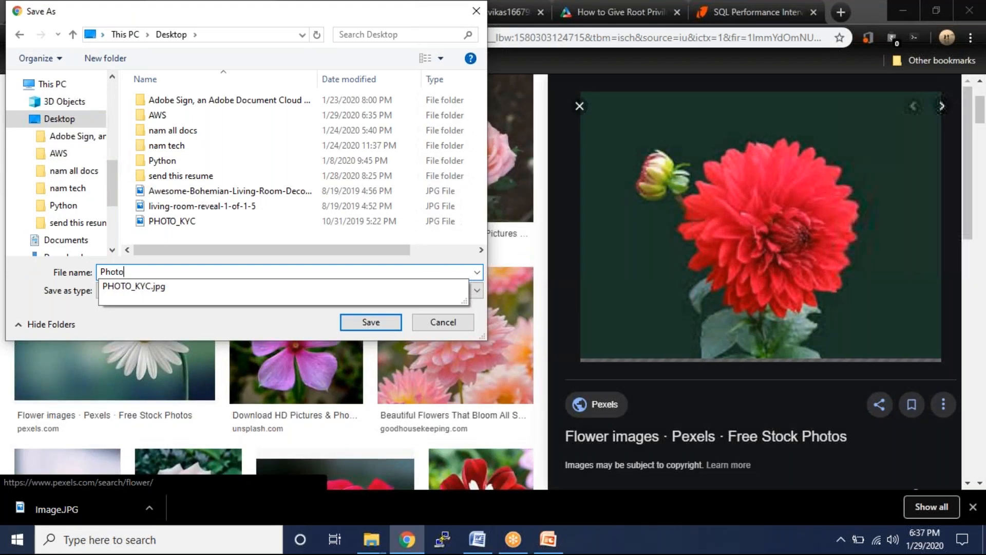
pyautogui.write('.JPG')
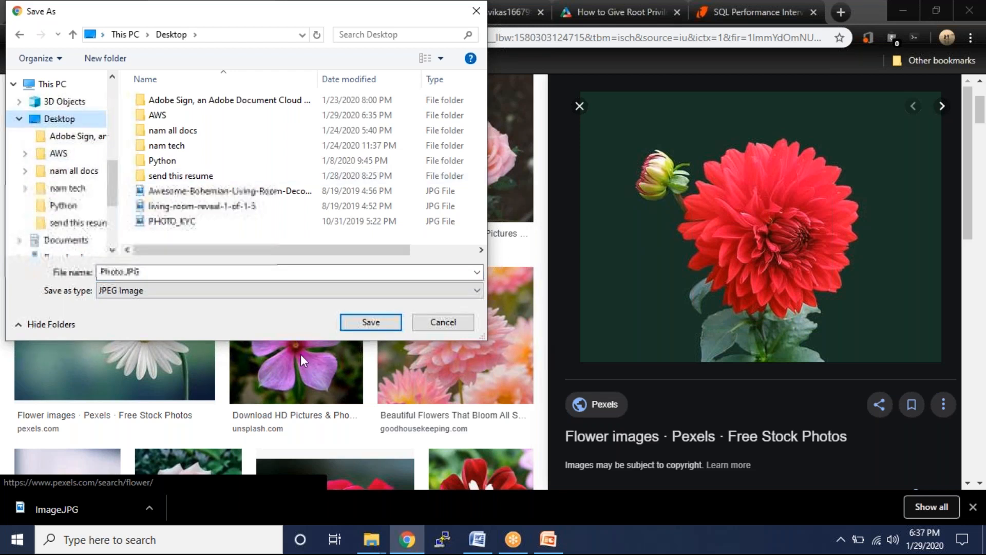
pyautogui.click(359, 321)
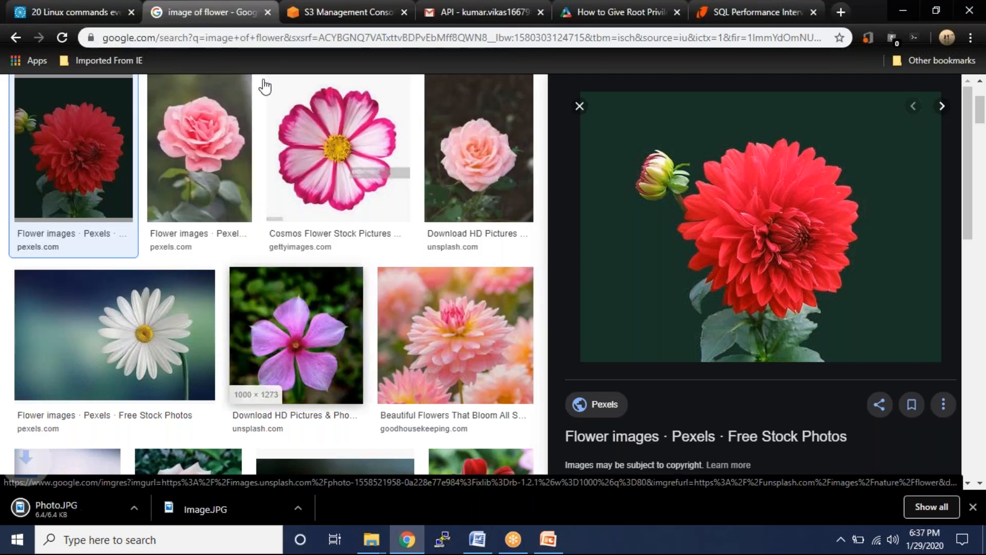
# - Add Photo.JPG from the Desktop and upload it to mysecondbucket2020-02, then select the new object
pyautogui.click(306, 20)
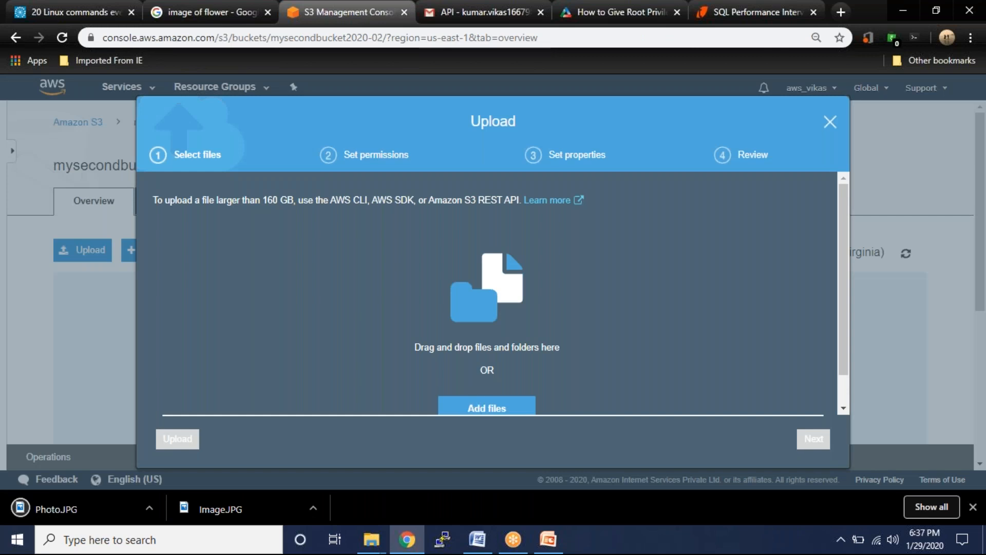
pyautogui.click(448, 407)
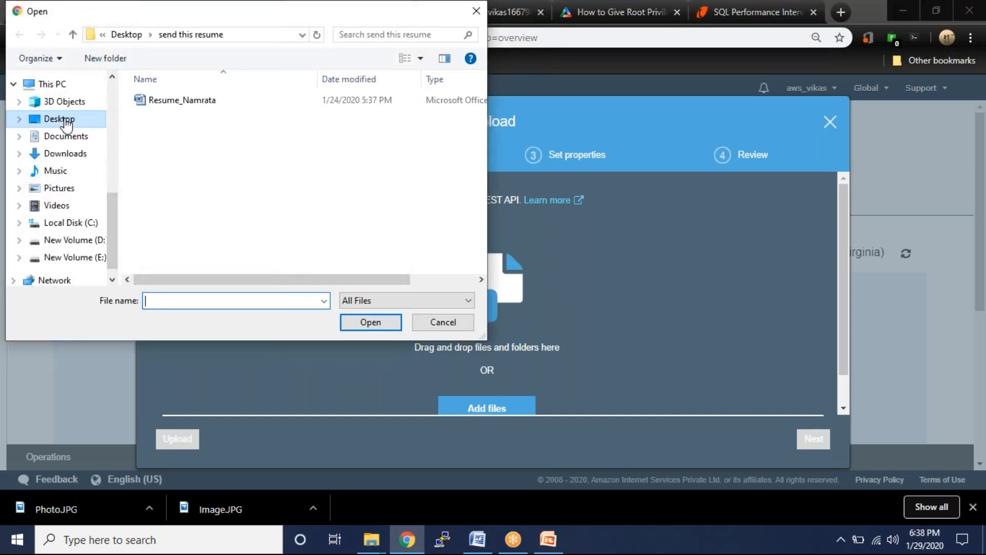
pyautogui.click(65, 122)
pyautogui.click(187, 302)
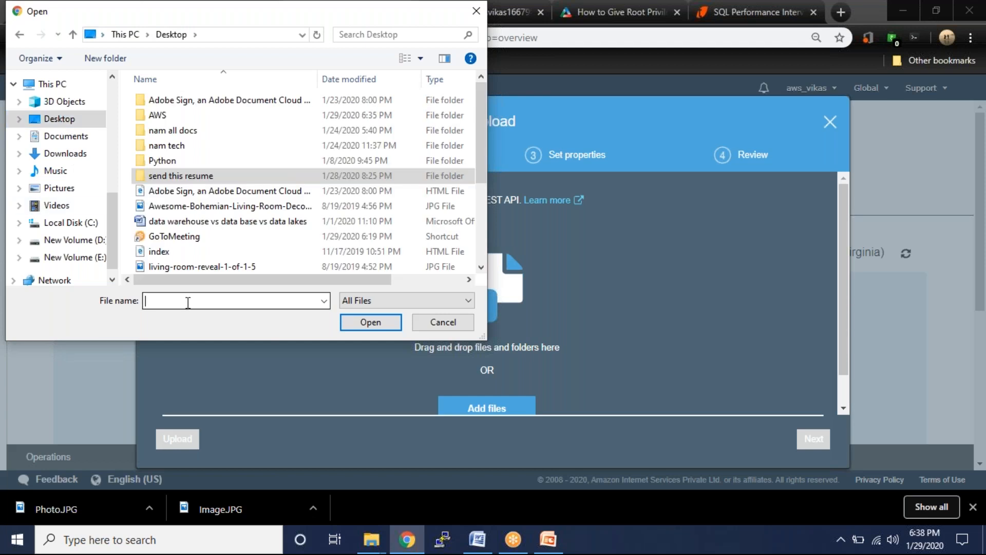
pyautogui.write('P')
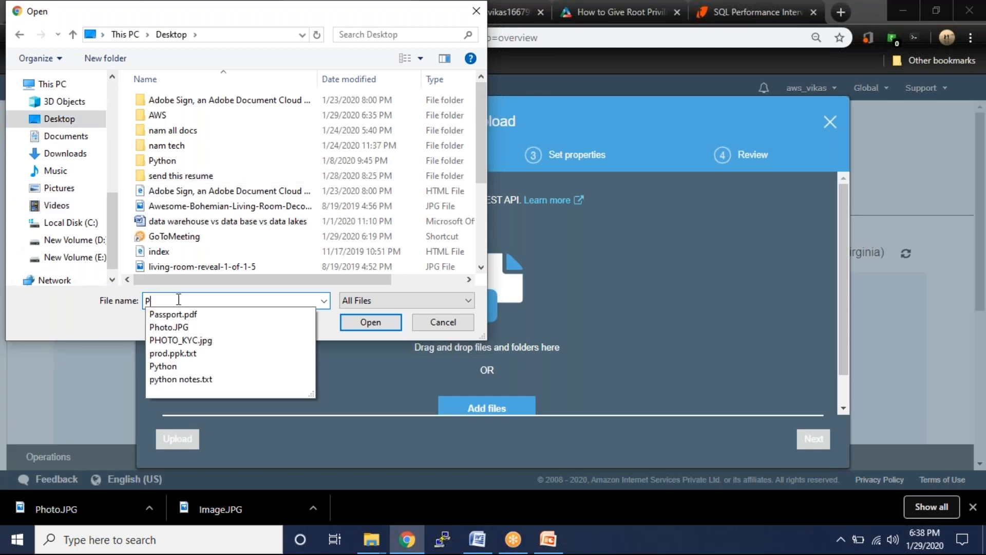
pyautogui.click(206, 327)
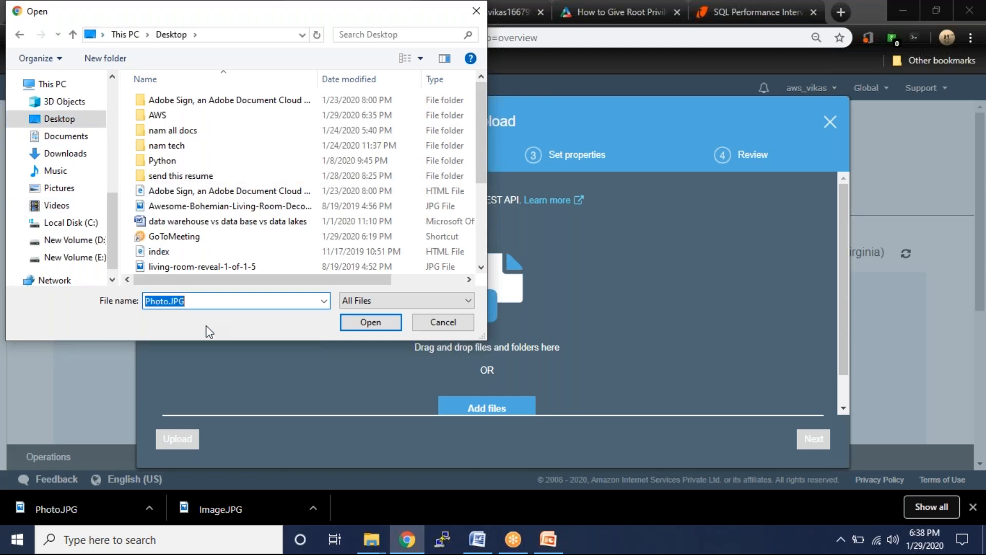
pyautogui.click(378, 324)
pyautogui.click(172, 446)
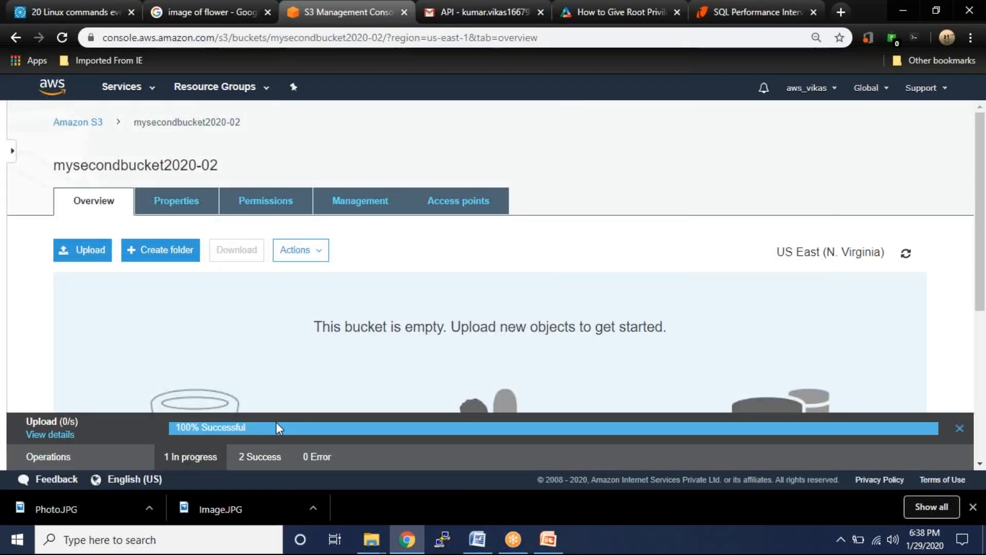
pyautogui.click(67, 370)
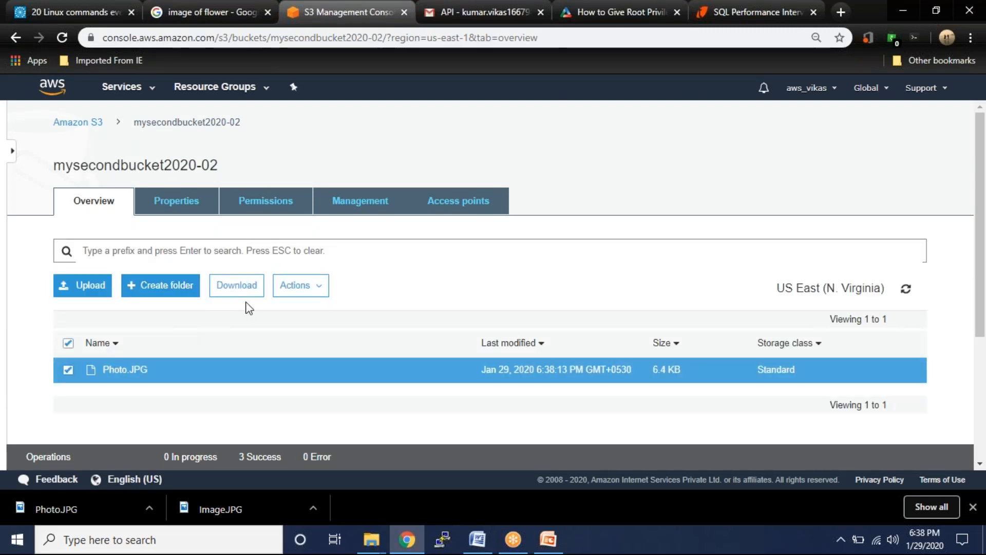
# - Make Photo.JPG public from its object page and copy its Object URL
pyautogui.click(105, 370)
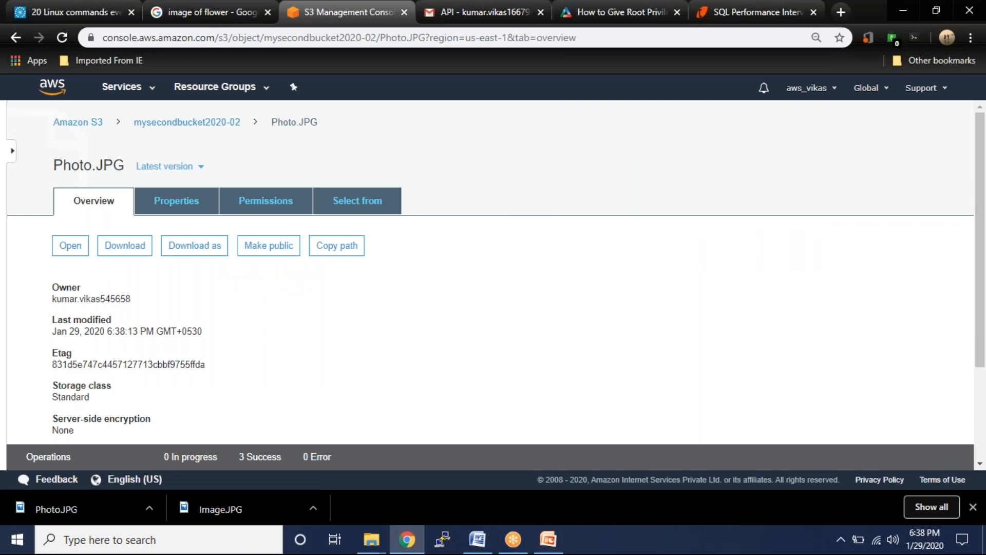
pyautogui.click(269, 246)
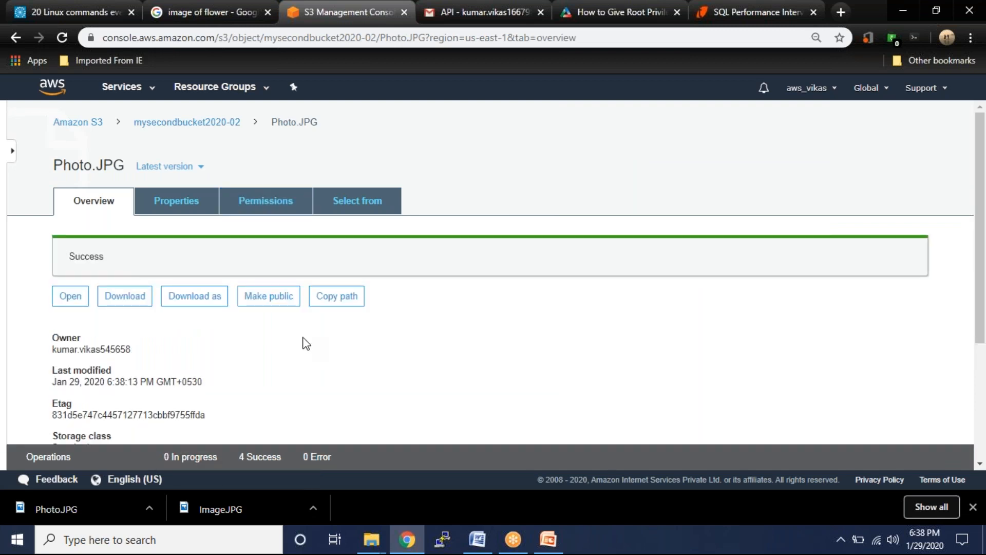
pyautogui.scroll(-3, 303, 343)
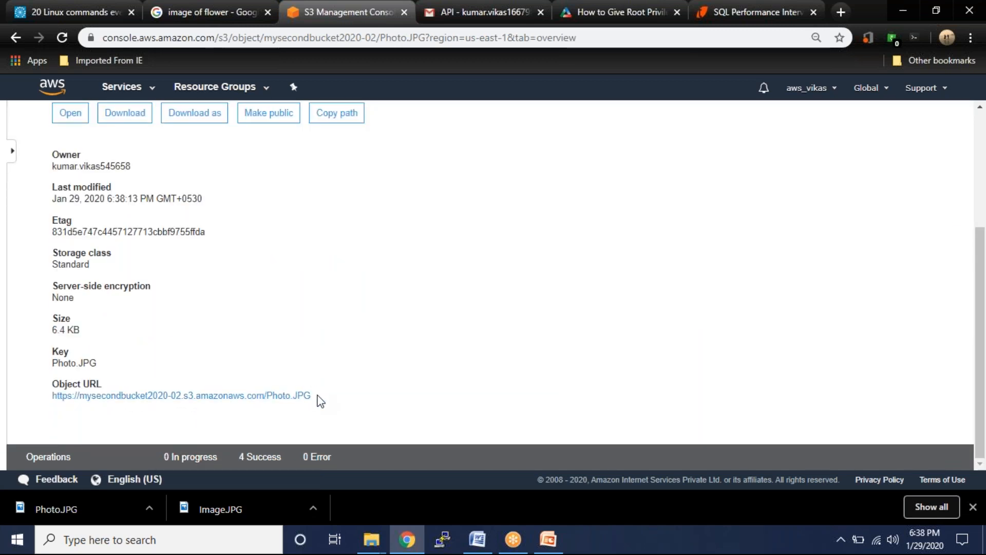
pyautogui.moveTo(315, 403); pyautogui.dragTo(54, 407)
pyautogui.hotkey('ctrl', 'c')
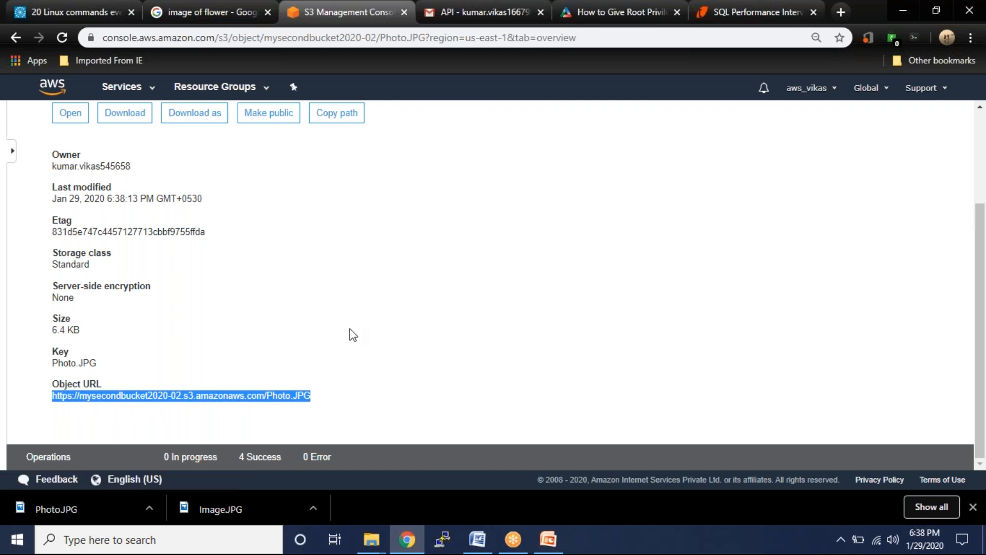
pyautogui.hotkey('alt', 'Tab')
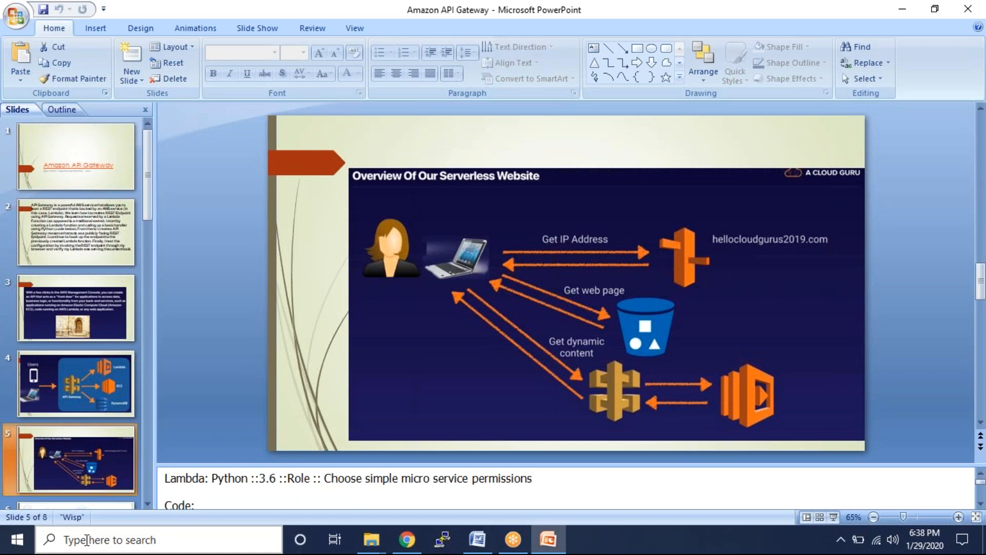
# - Paste Photo.JPG's object URL into a new Notepad note, then return to Chrome
pyautogui.click(14, 547)
pyautogui.write('NOTEPAD')
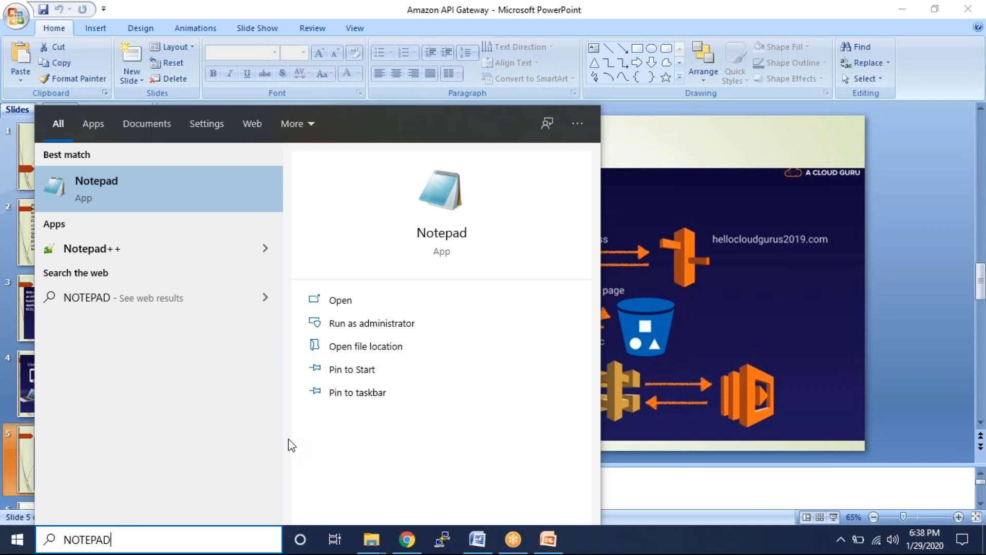
pyautogui.press('Escape')
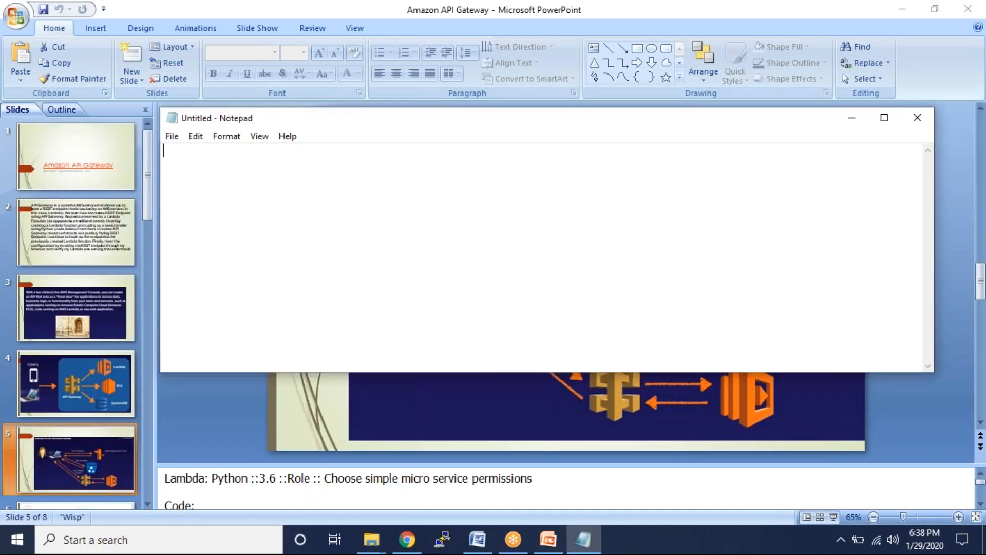
pyautogui.hotkey('ctrl', 'v')
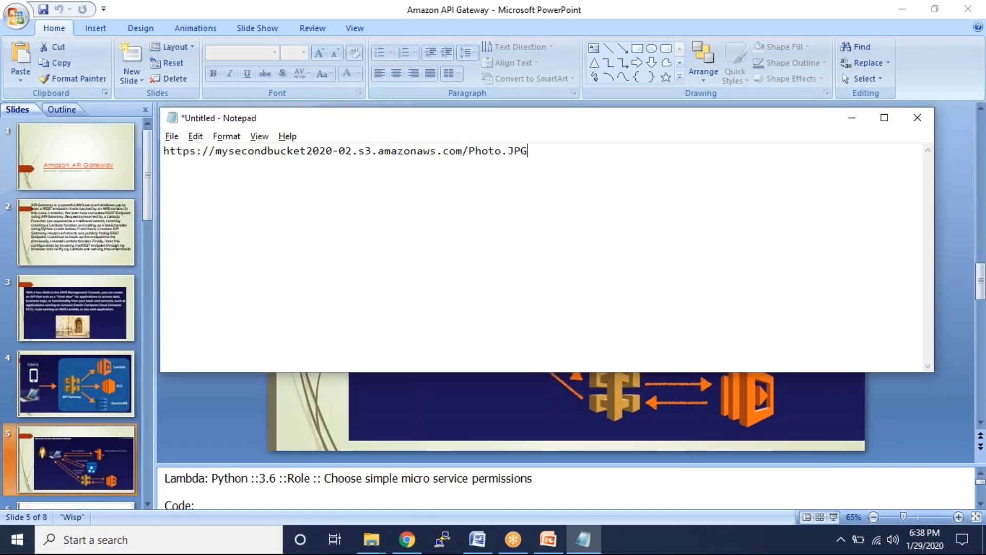
pyautogui.hotkey('alt', 'Tab')
pyautogui.hotkey('alt', 'Tab')
pyautogui.hotkey('alt', 'Tab')
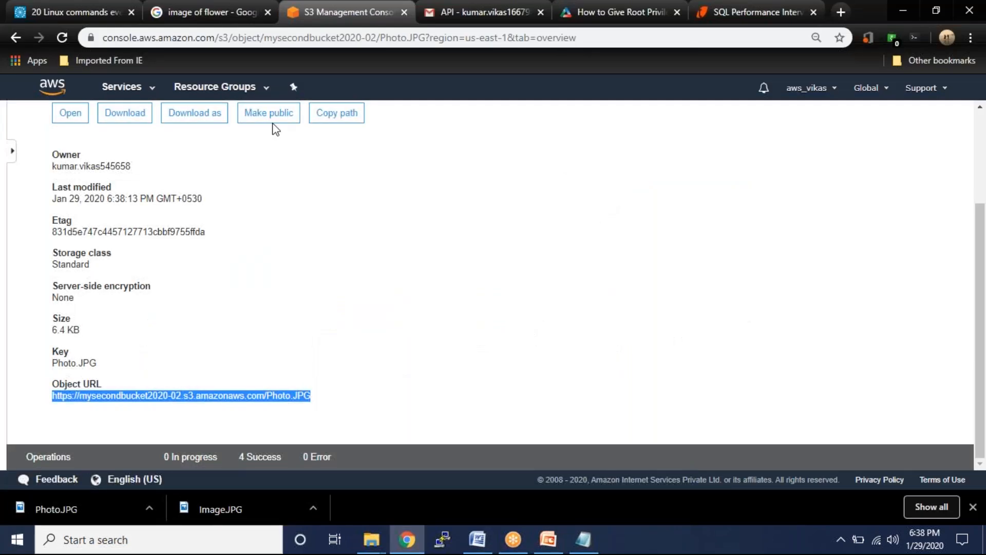
# - Go to the myfirstbucket2020-01 bucket's Permissions settings
pyautogui.click(21, 41)
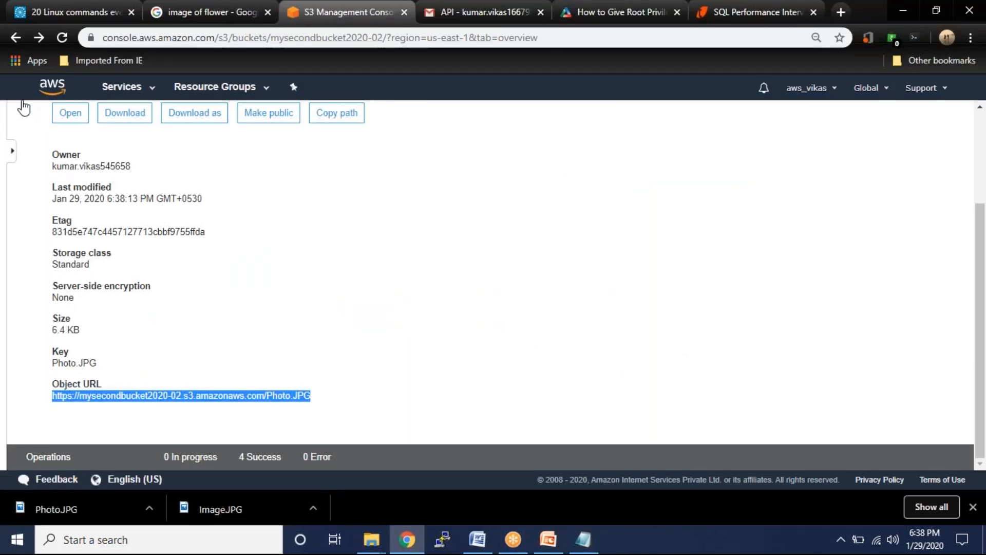
pyautogui.click(75, 129)
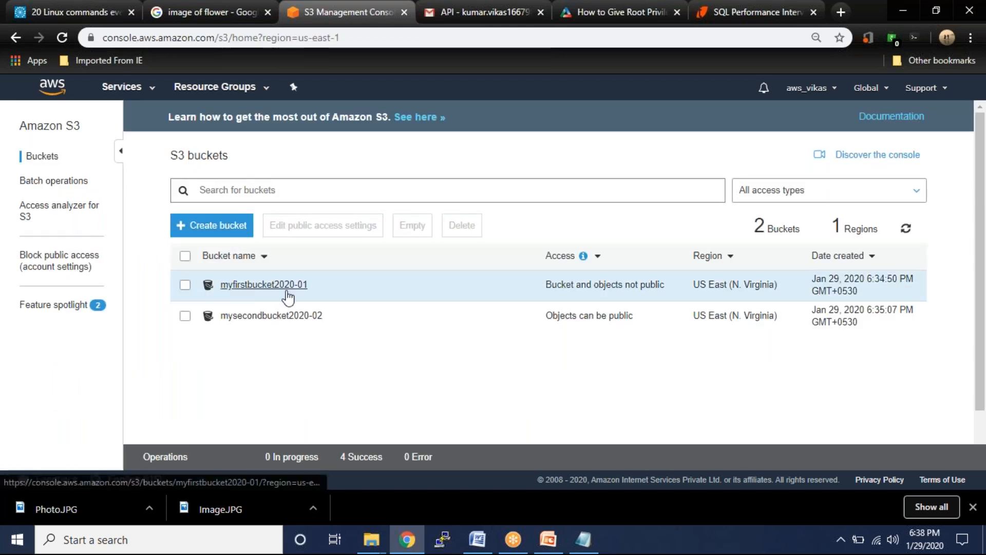
pyautogui.click(267, 286)
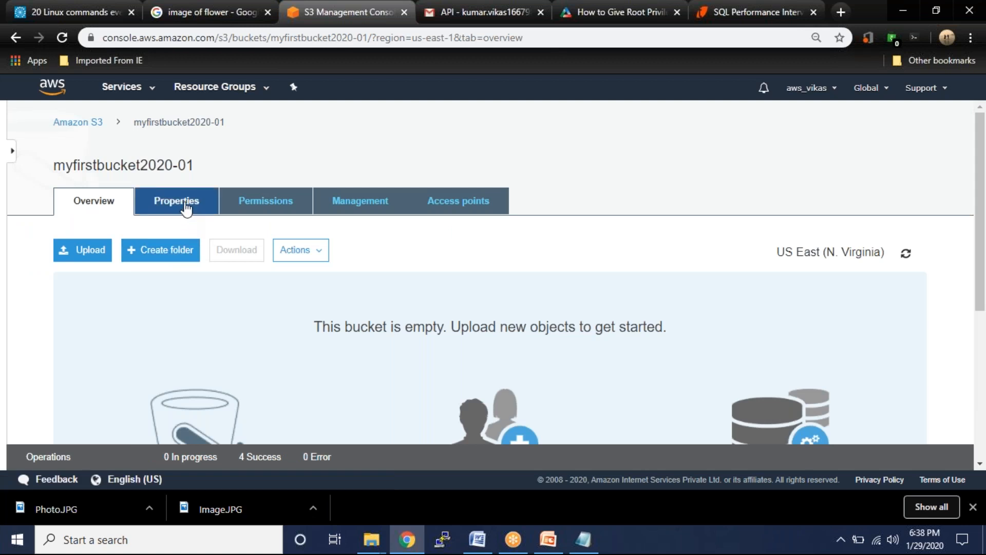
pyautogui.click(186, 207)
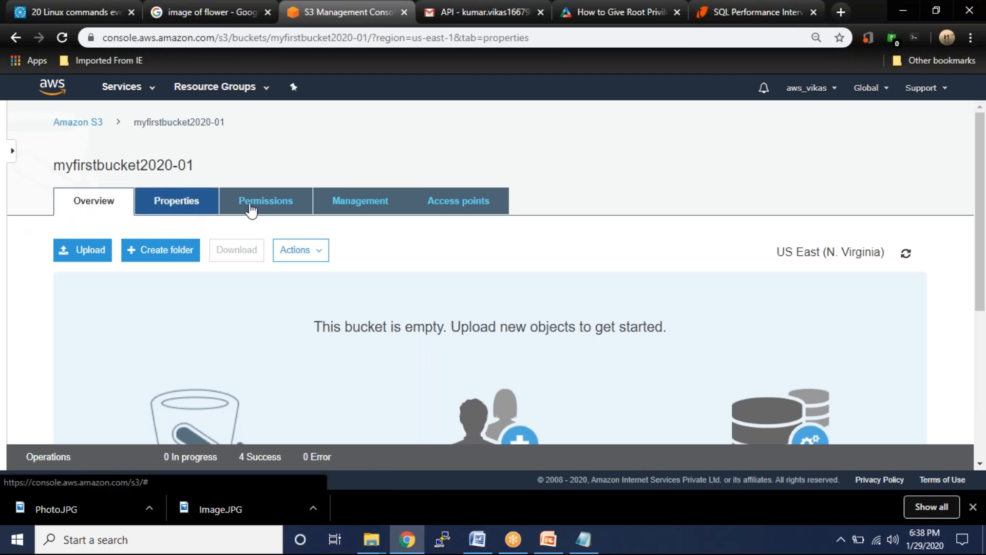
pyautogui.click(267, 204)
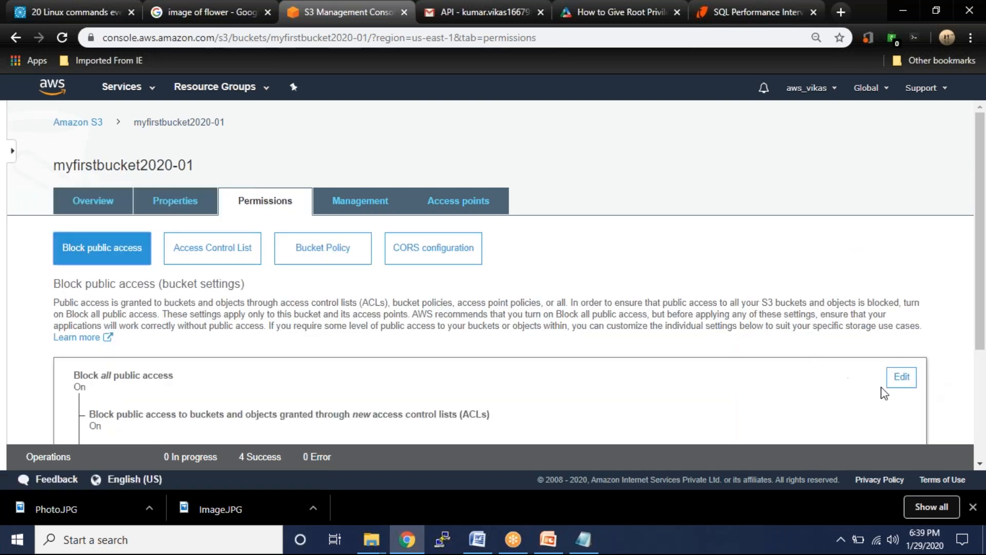
# - Uncheck Block all public access, save, and confirm with 'confirm'
pyautogui.click(902, 376)
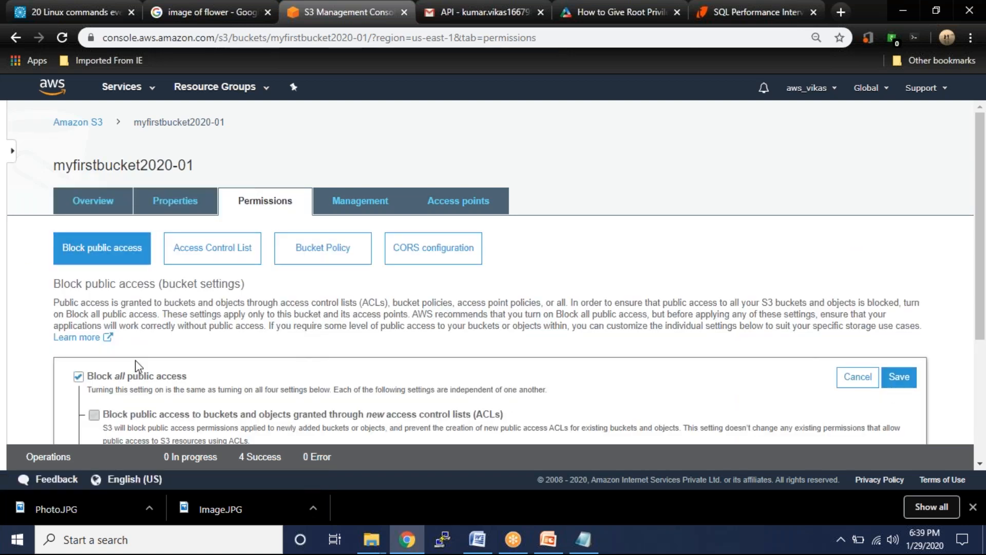
pyautogui.click(77, 378)
pyautogui.click(899, 378)
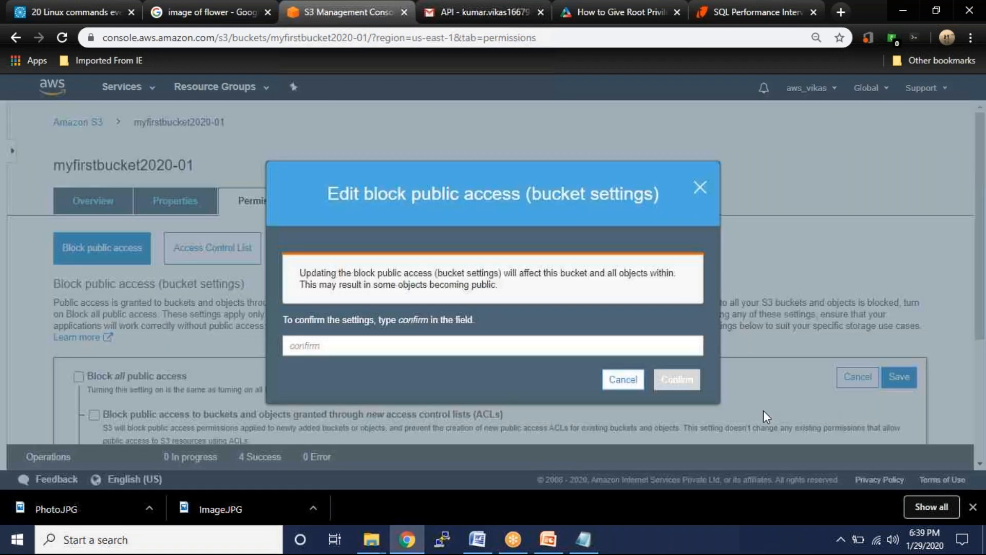
pyautogui.click(443, 350)
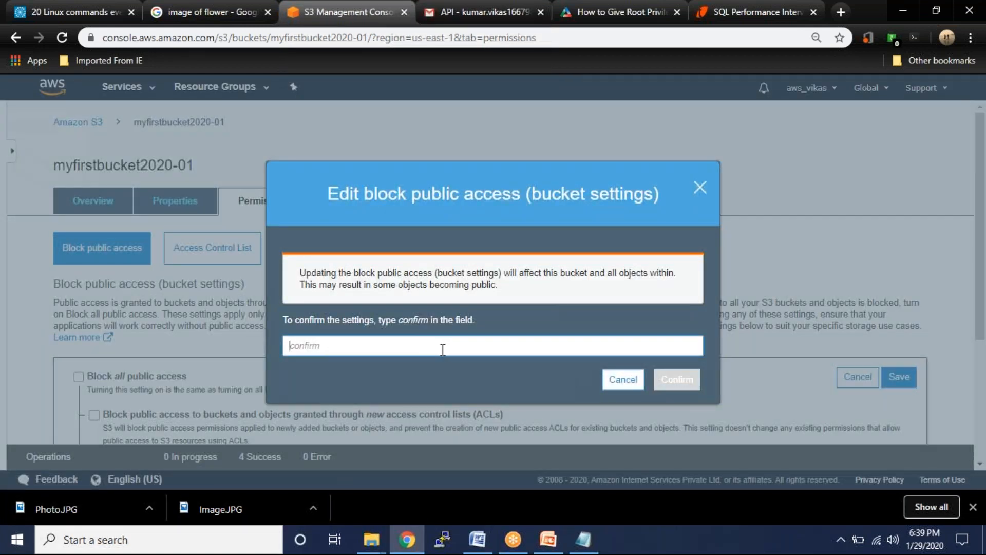
pyautogui.write('confirm')
pyautogui.click(677, 379)
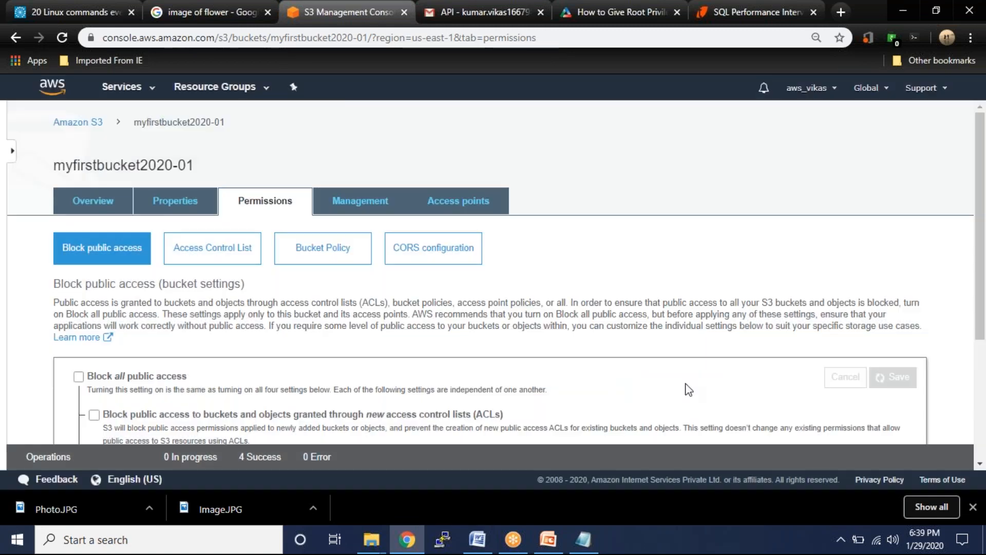
pyautogui.click(93, 205)
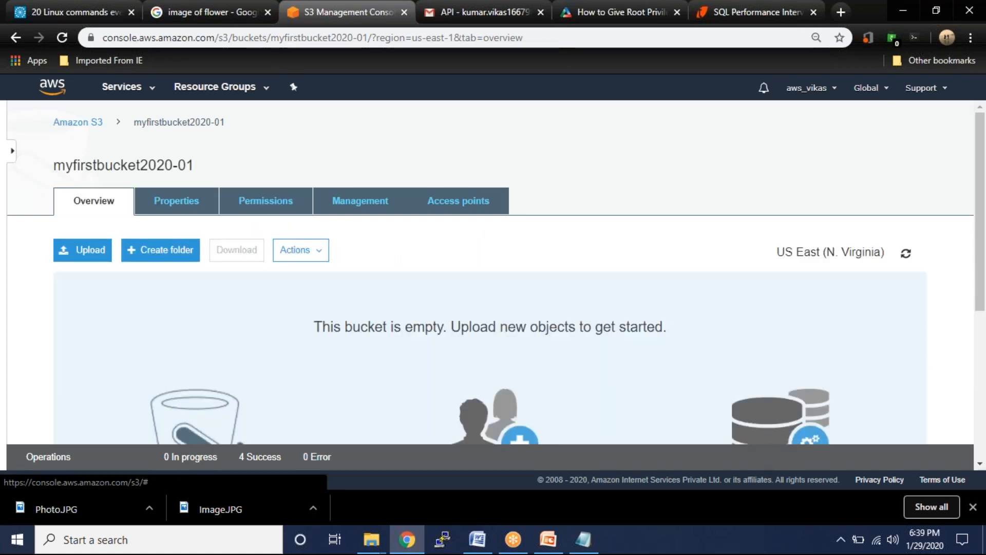
# - Delete the old index file from the desktop and close the Edge window that opened
pyautogui.press('super+d')
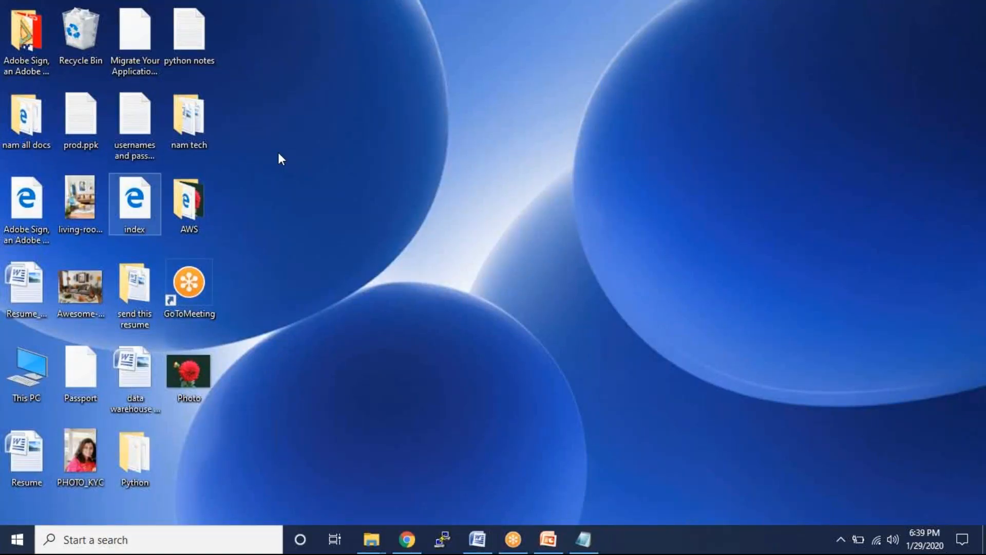
pyautogui.press('i')
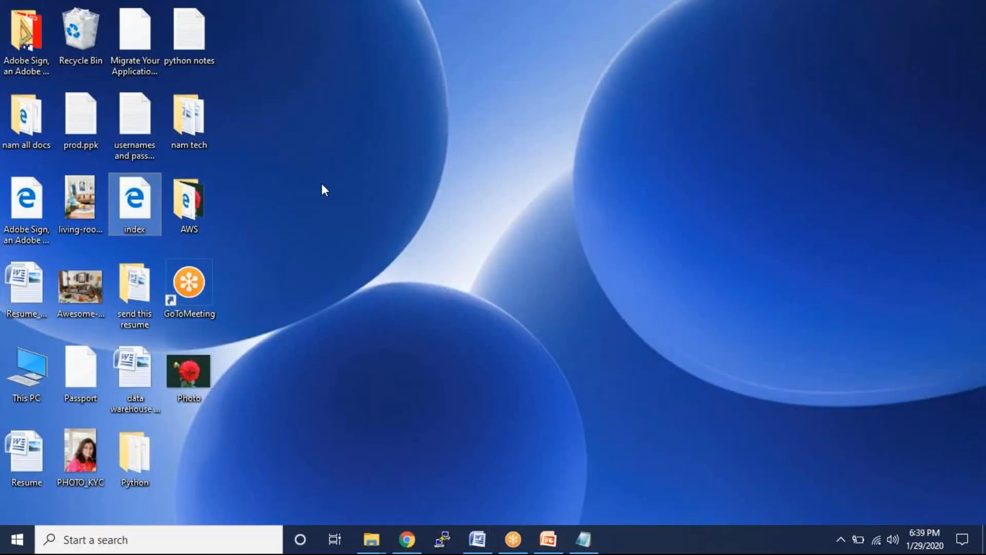
pyautogui.press('Delete')
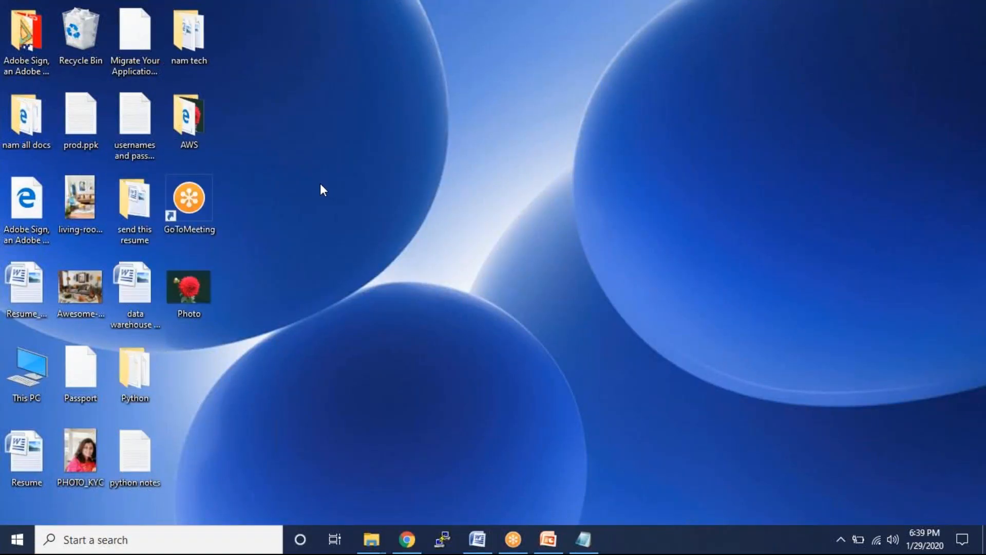
pyautogui.press('F1')
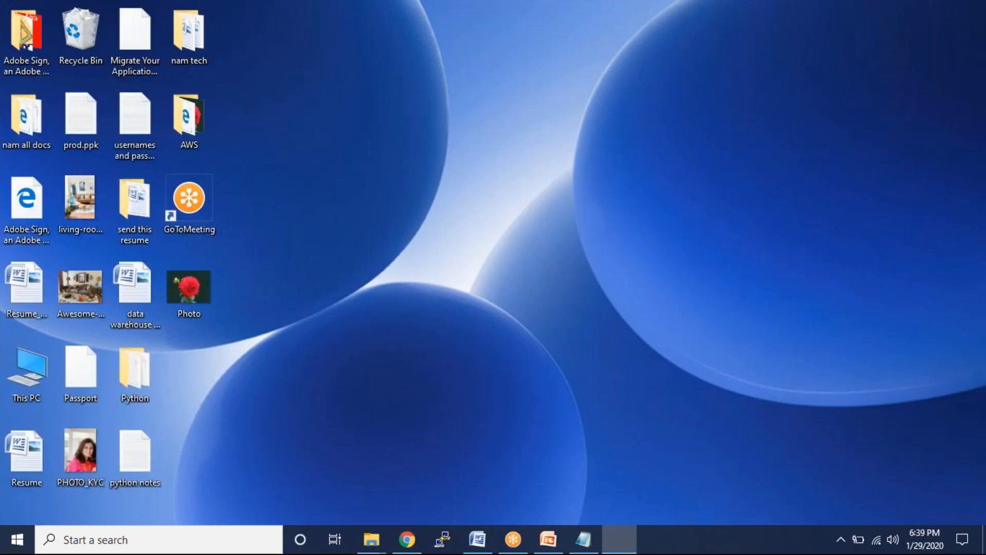
pyautogui.click(180, 11)
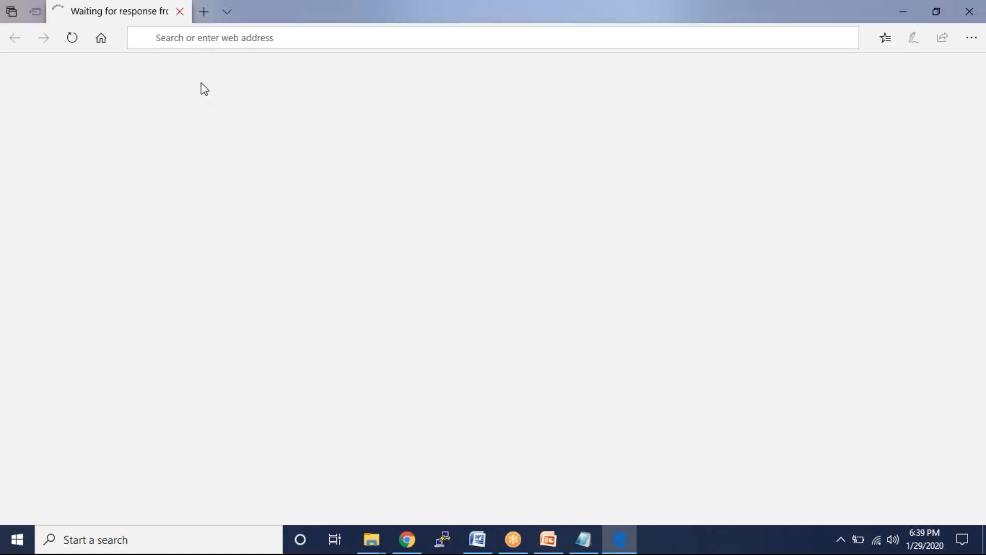
# - Create a new text document on the desktop, keeping the name New Text Document
pyautogui.rightClick(289, 176)
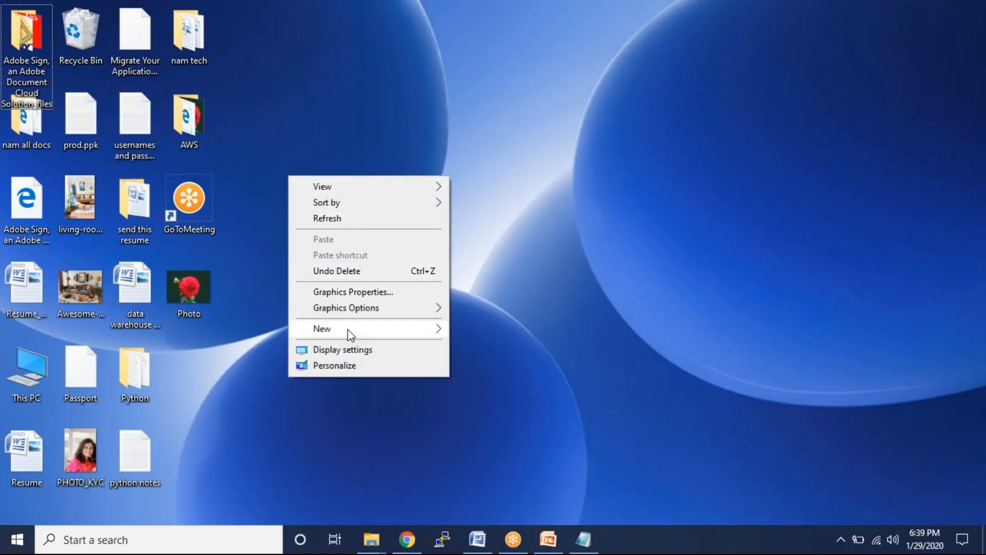
pyautogui.moveTo(424, 334)
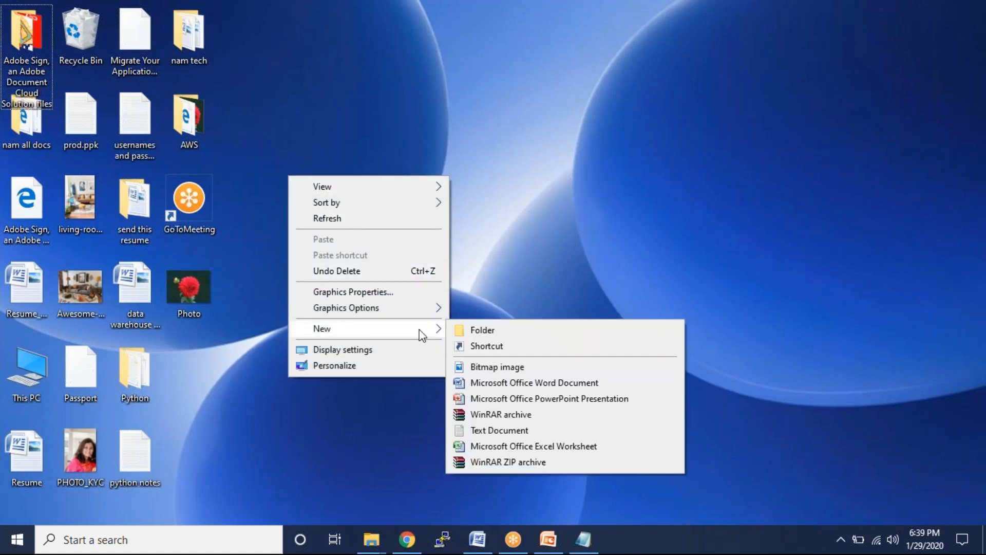
pyautogui.click(506, 432)
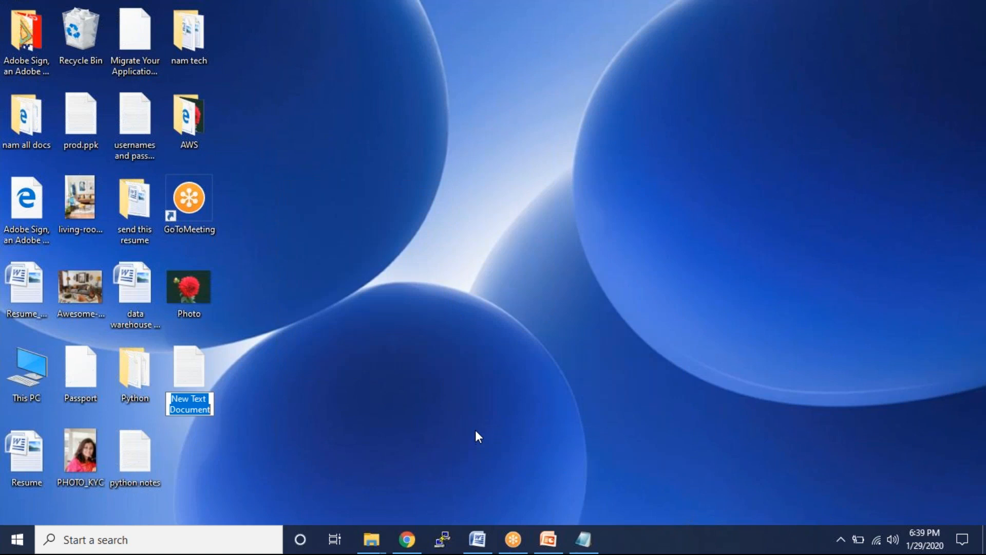
# - Open New Text Document in Notepad and save it to the desktop as index.html with All Files type
pyautogui.click(184, 368)
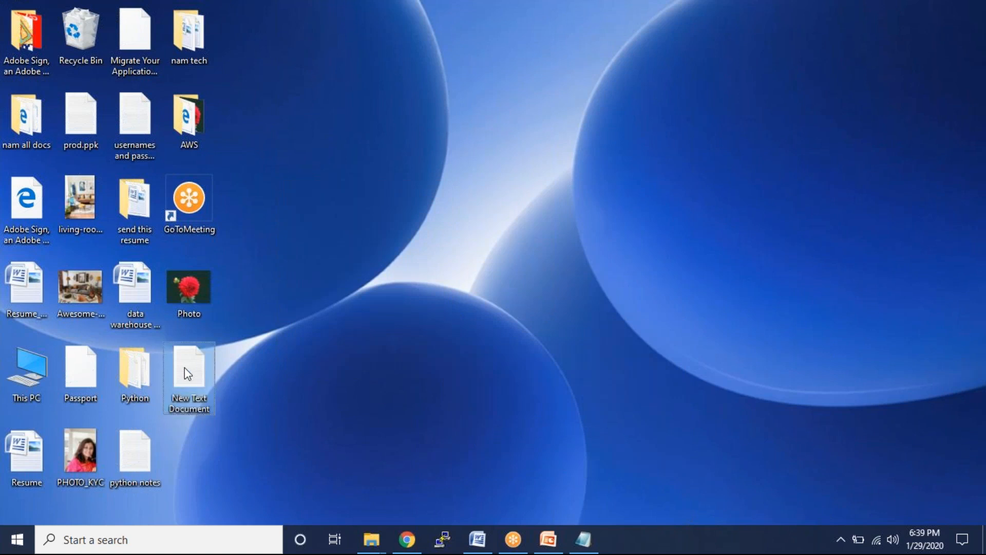
pyautogui.doubleClick(184, 368)
pyautogui.click(172, 136)
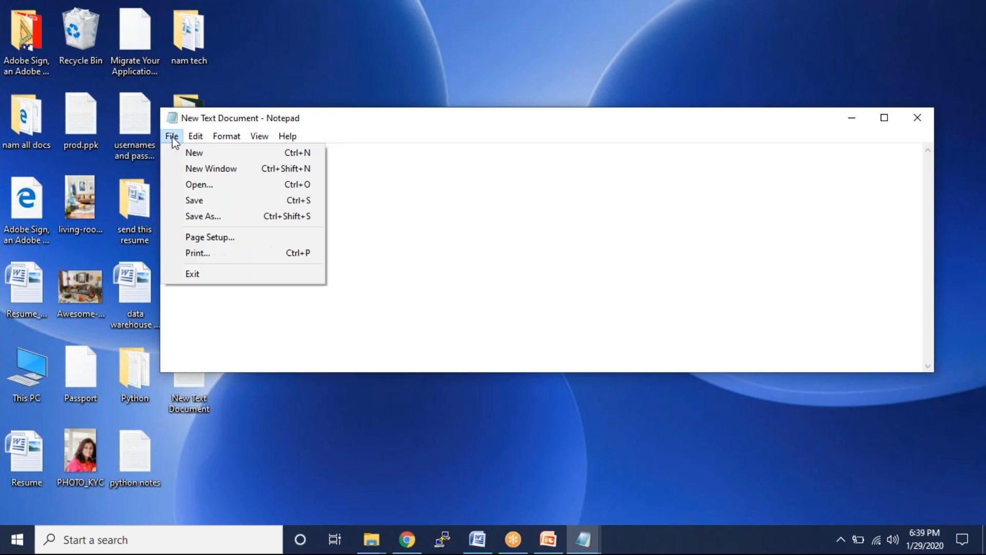
pyautogui.click(214, 216)
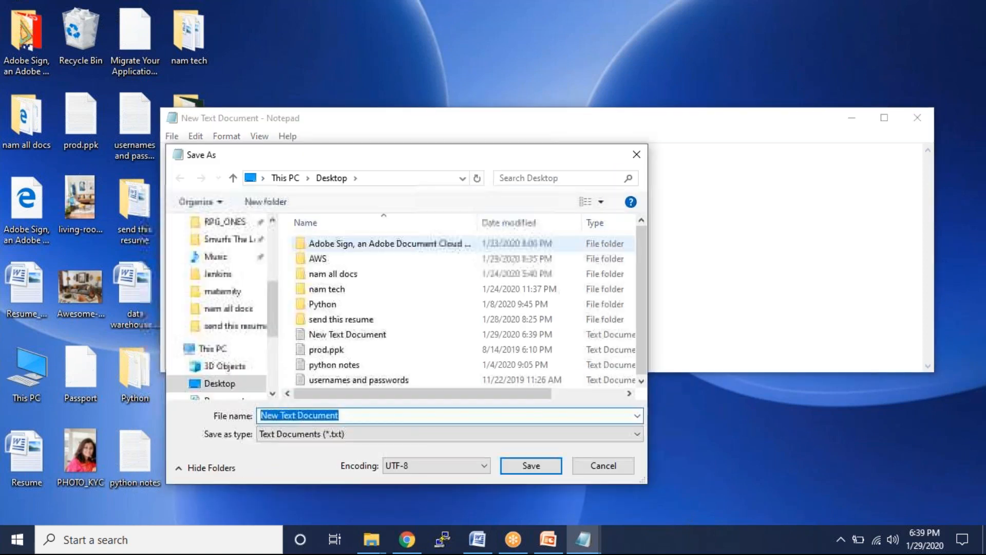
pyautogui.write('index.html')
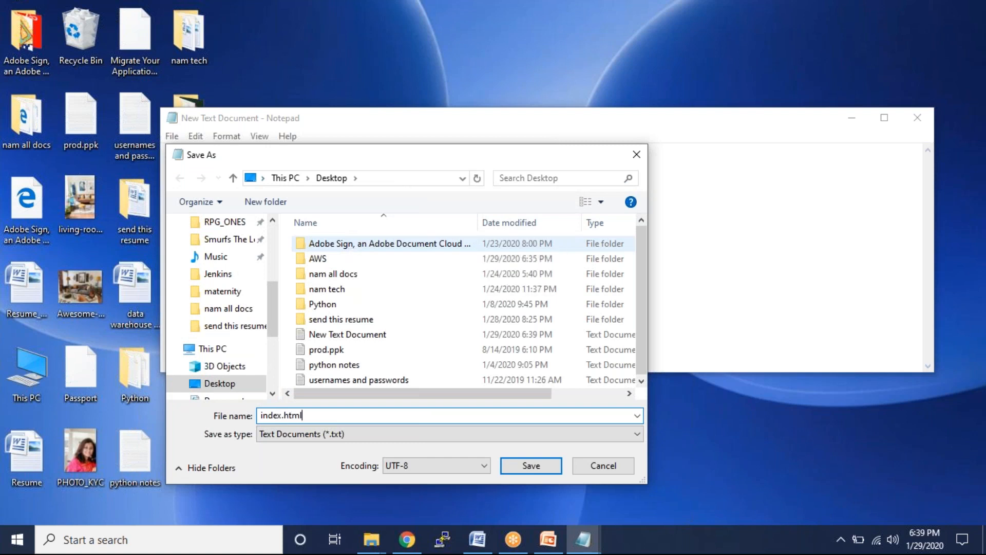
pyautogui.click(483, 434)
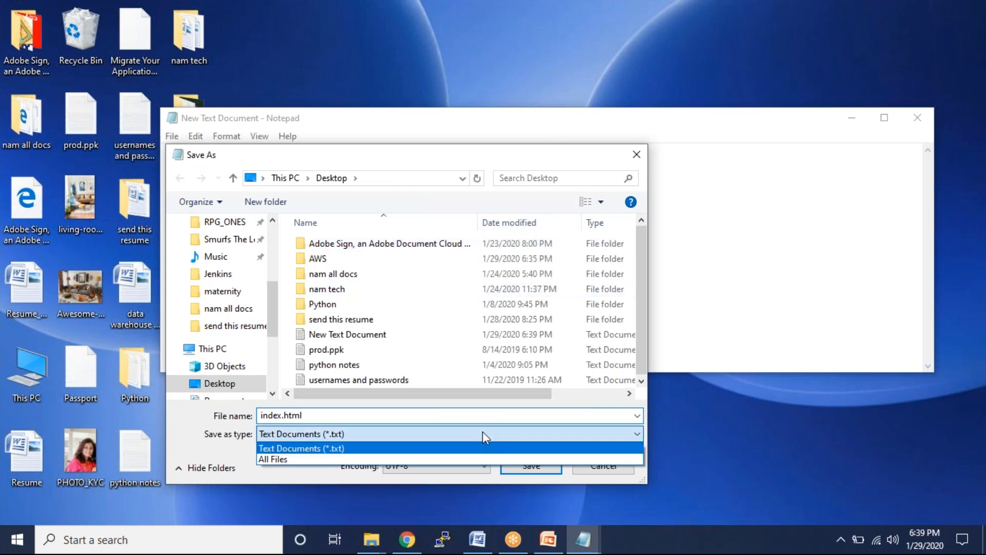
pyautogui.click(376, 460)
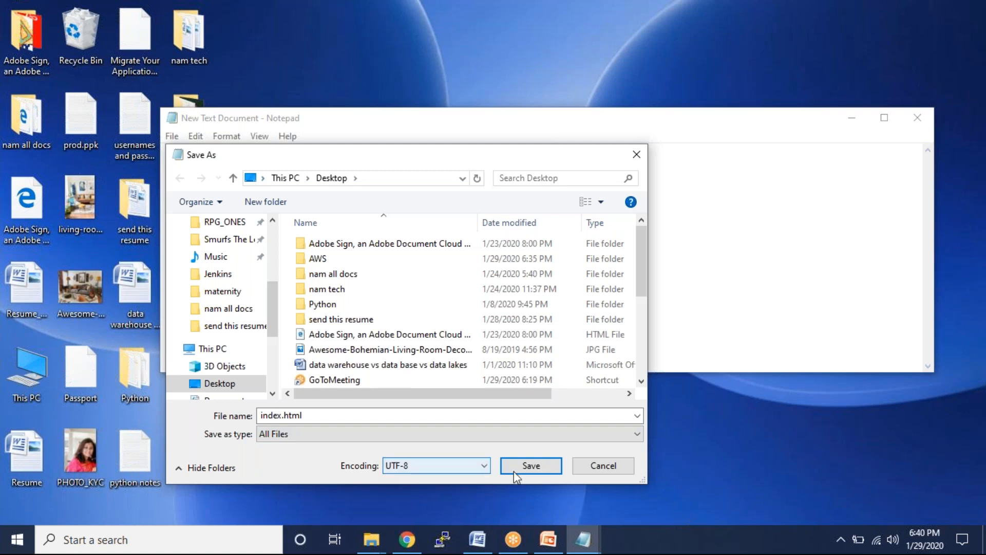
pyautogui.click(535, 468)
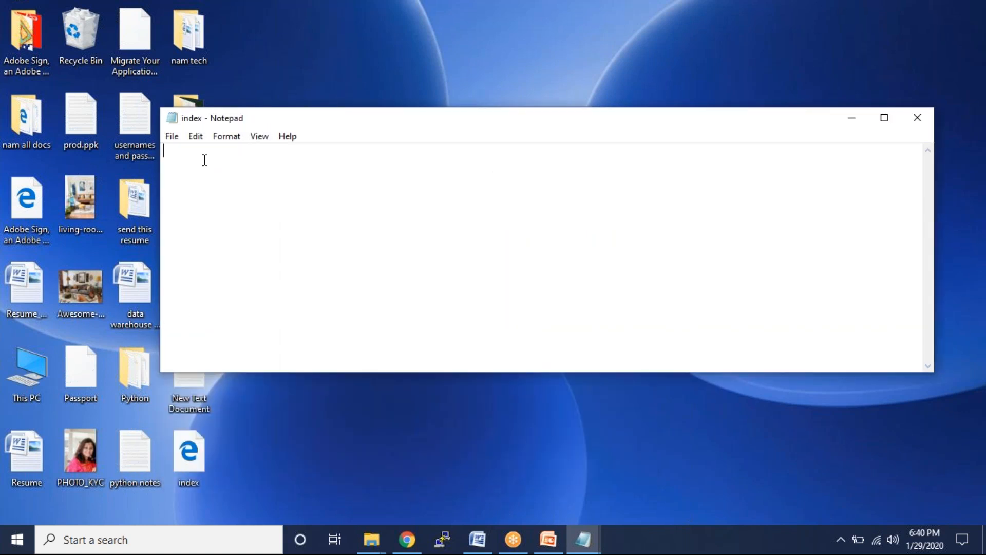
# - Save another copy as error.html with All Files type, then close Notepad
pyautogui.click(173, 137)
pyautogui.click(199, 217)
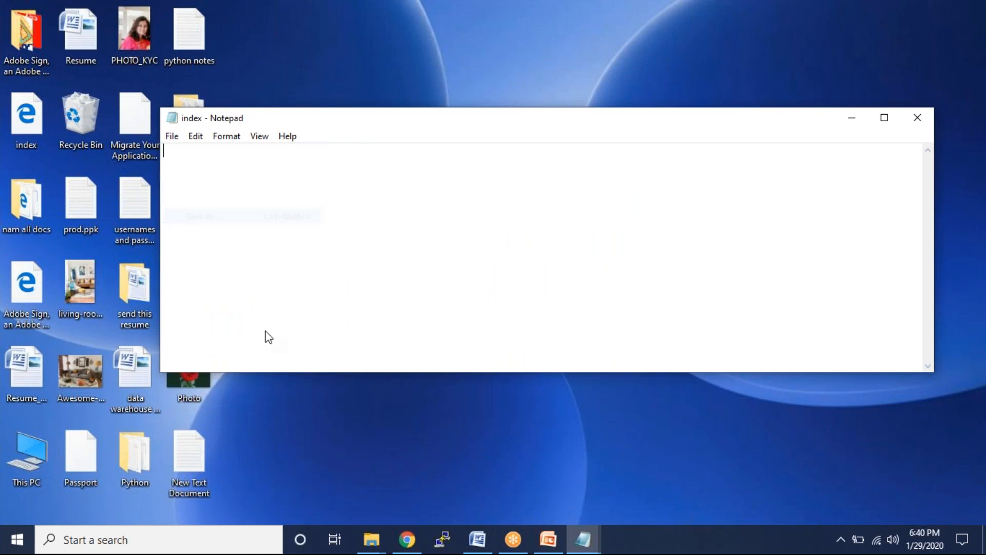
pyautogui.write('error.html')
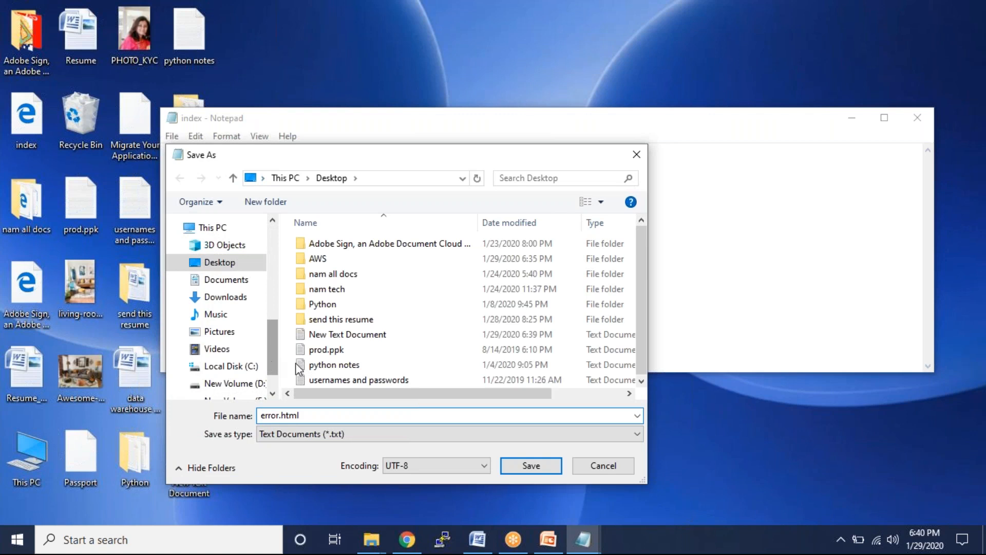
pyautogui.click(385, 432)
pyautogui.click(347, 459)
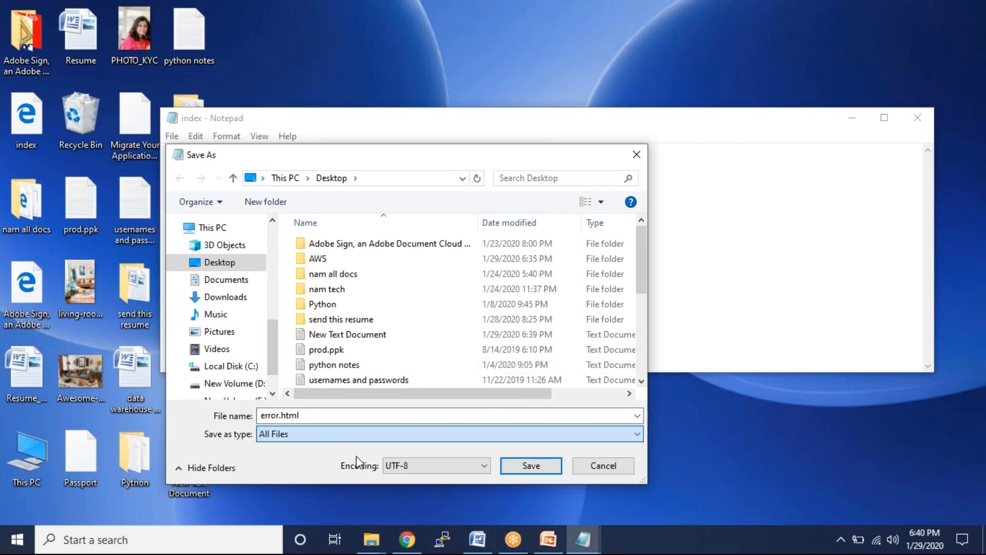
pyautogui.click(530, 465)
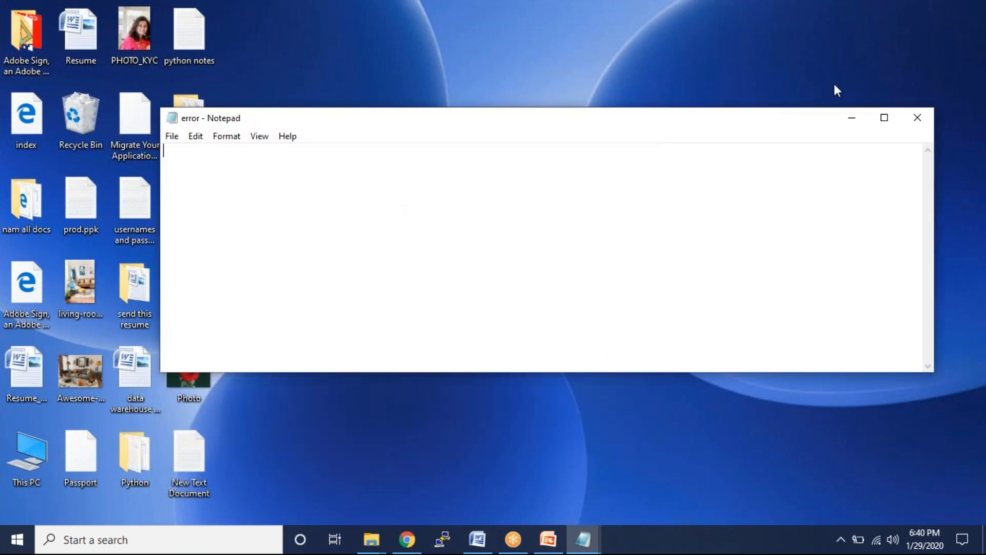
pyautogui.click(918, 118)
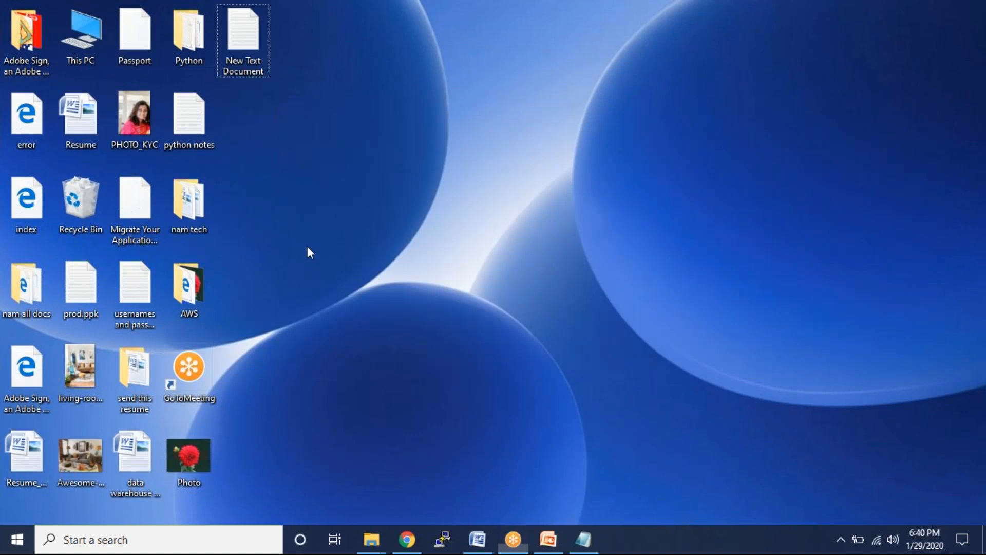
# - Open index.html in Notepad++ and enter <html><h1> Welcome to AWS Trainee </h1></html>
pyautogui.rightClick(28, 208)
pyautogui.click(165, 227)
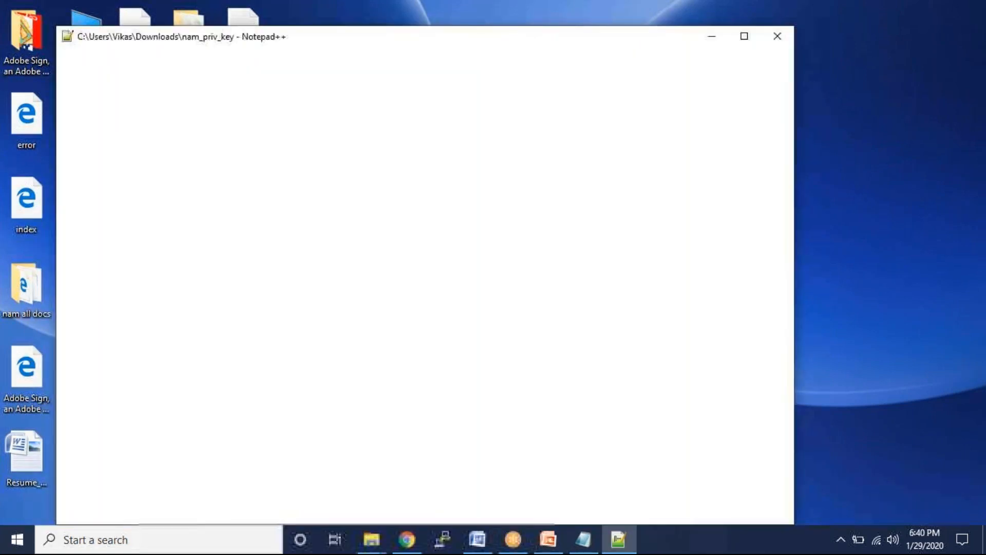
pyautogui.click(516, 313)
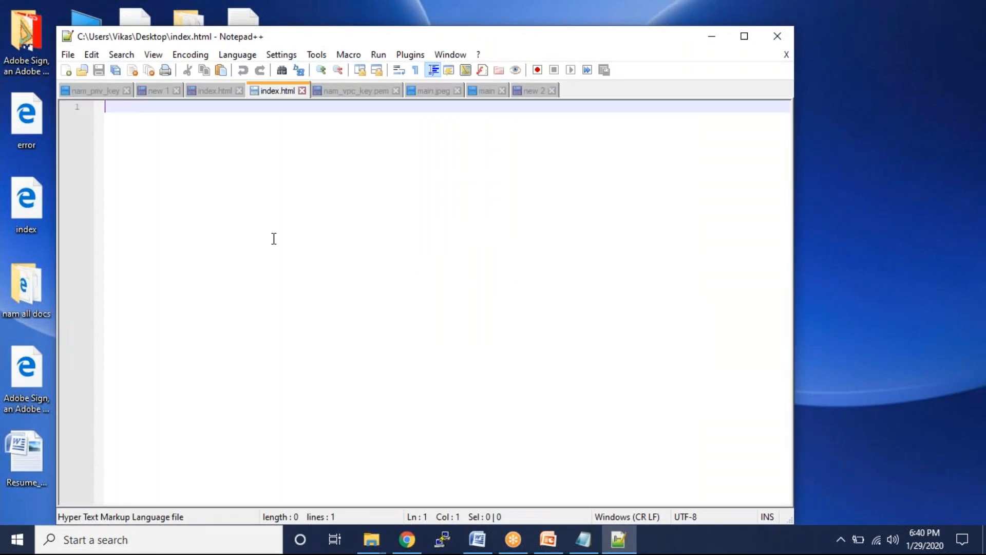
pyautogui.write('<')
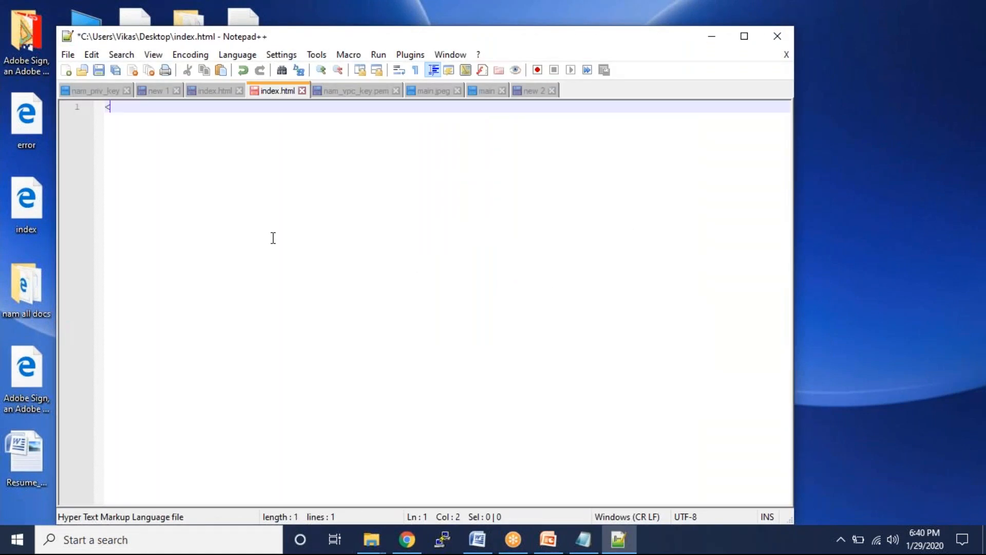
pyautogui.write('html')
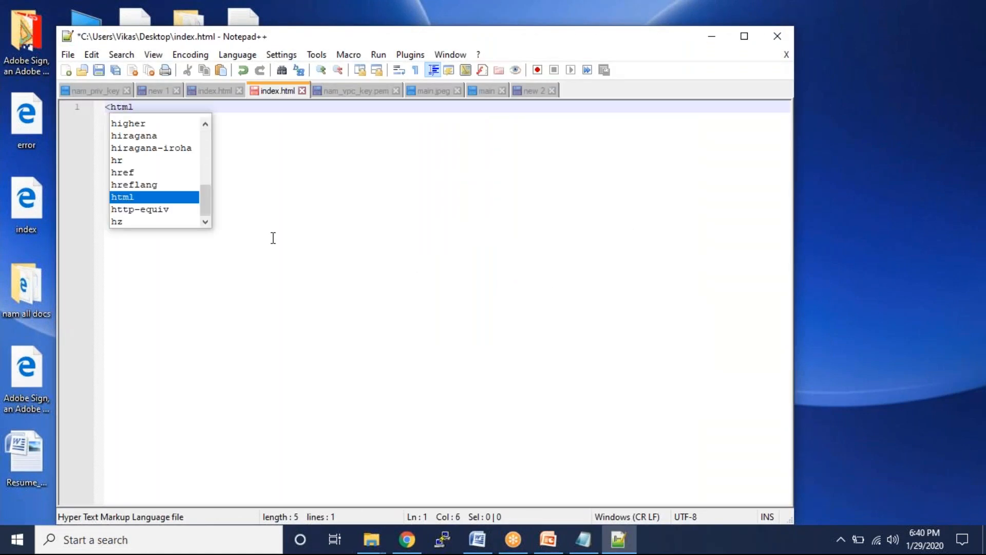
pyautogui.write('>')
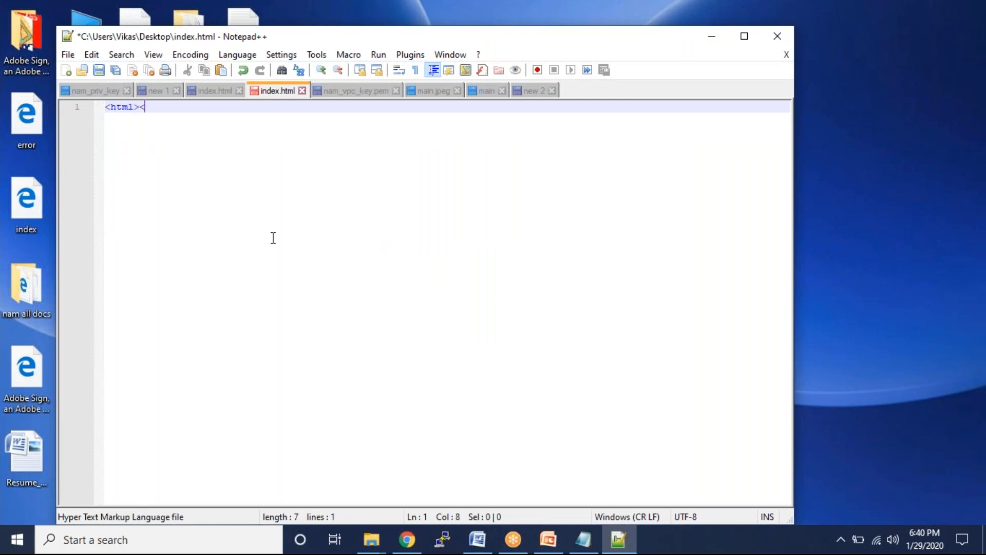
pyautogui.write('<h1')
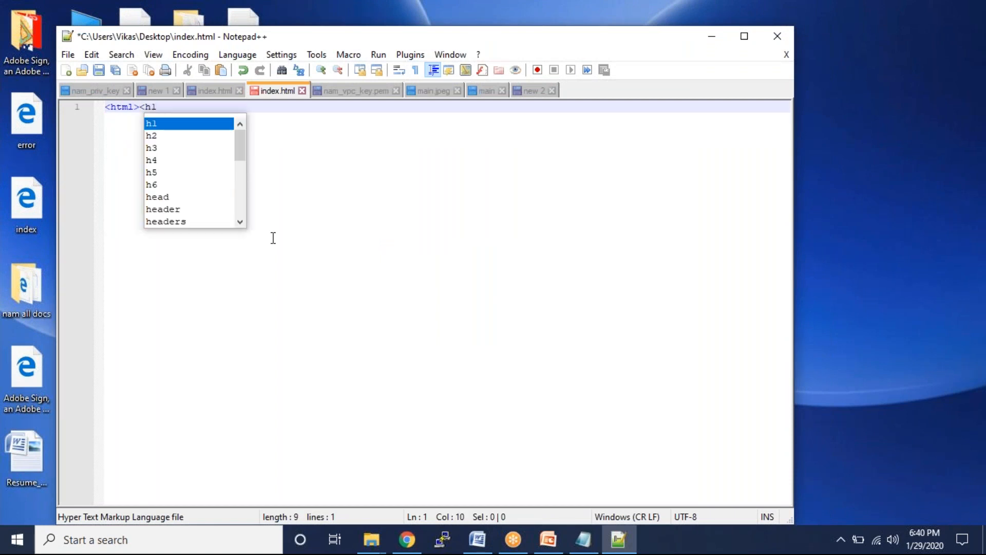
pyautogui.write('> W')
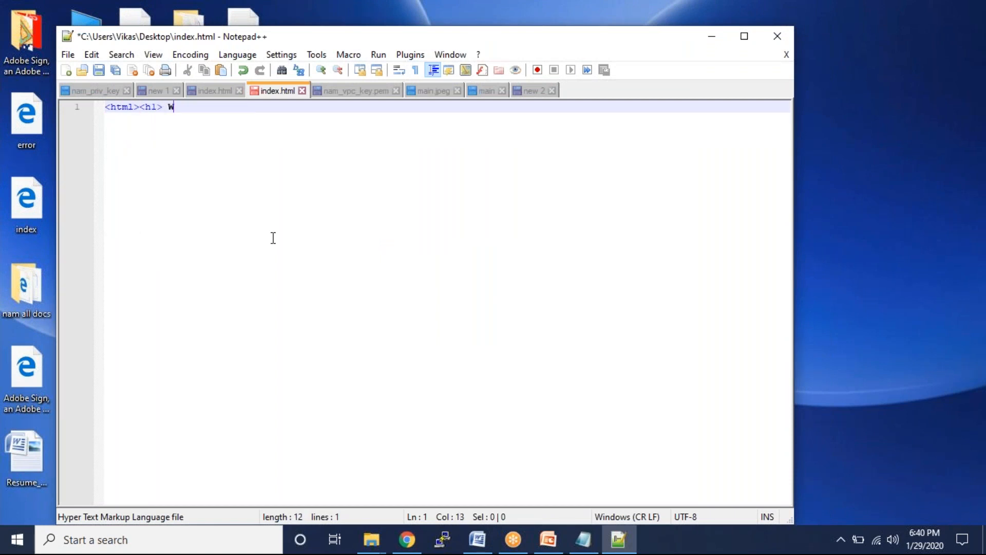
pyautogui.write('elcome to AWS tRA')
pyautogui.press('BackSpace')
pyautogui.press('BackSpace')
pyautogui.press('BackSpace')
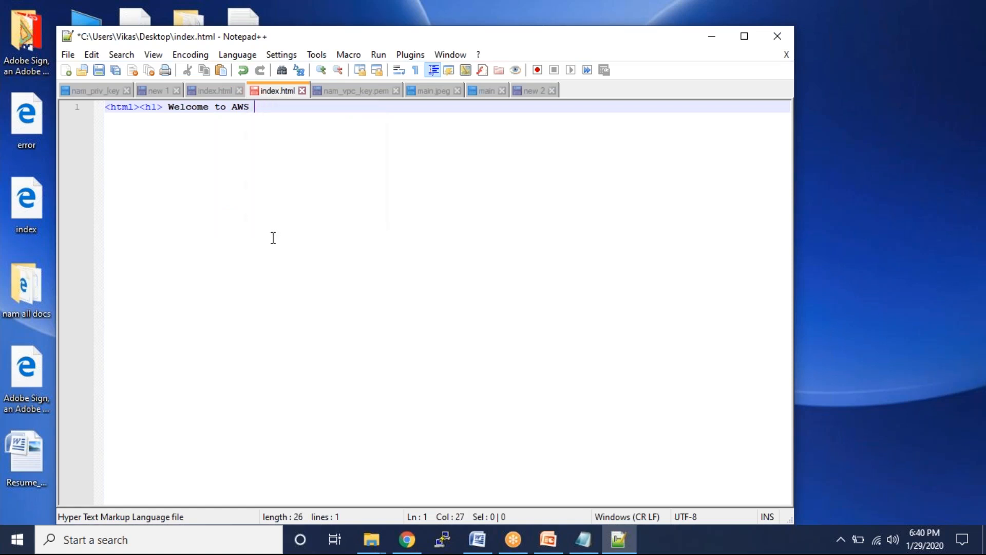
pyautogui.write('Trainee </h1')
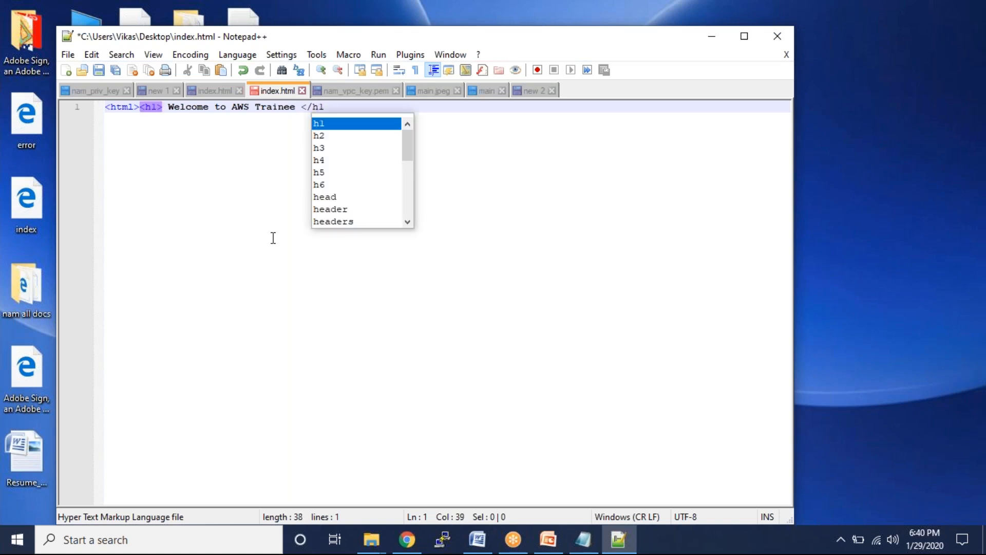
pyautogui.write('>')
pyautogui.write('</htm')
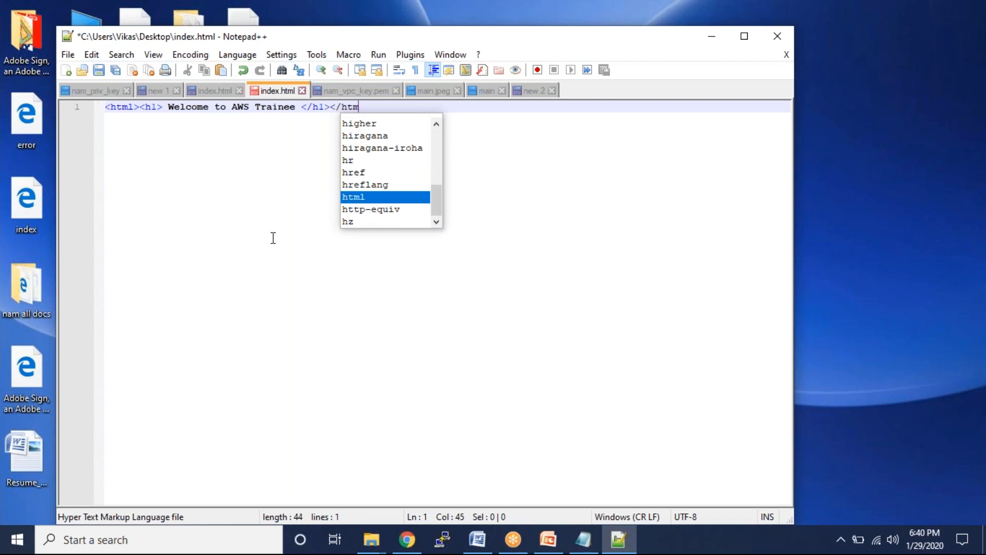
pyautogui.write('l>')
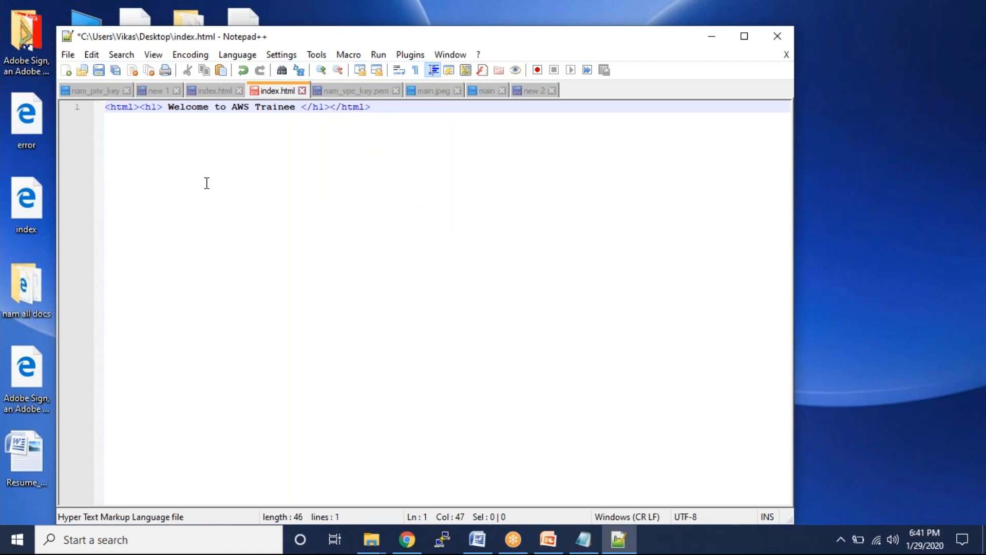
pyautogui.hotkey('shift', 'Home')
pyautogui.hotkey('ctrl', 'c')
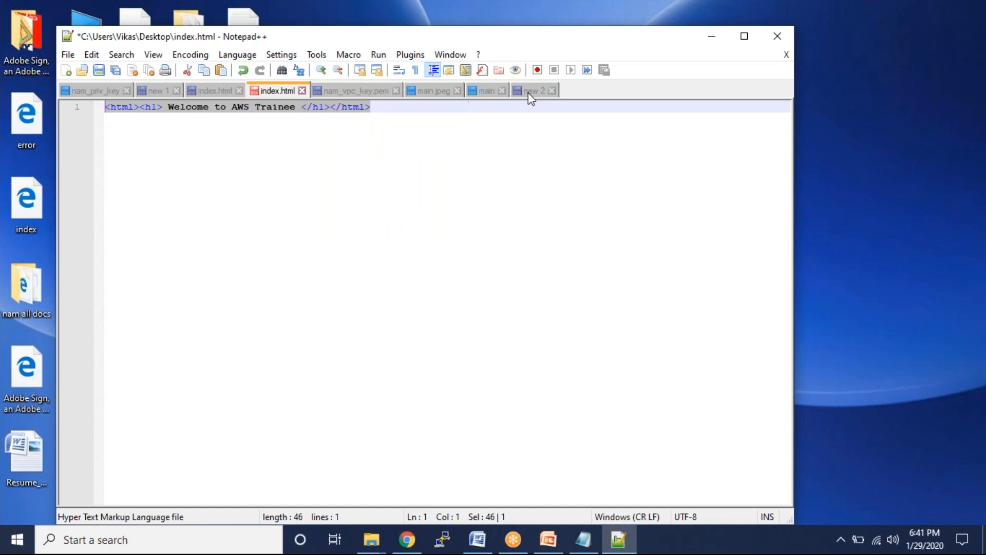
# - Save index.html and close Notepad++
pyautogui.hotkey('ctrl', 's')
pyautogui.click(303, 91)
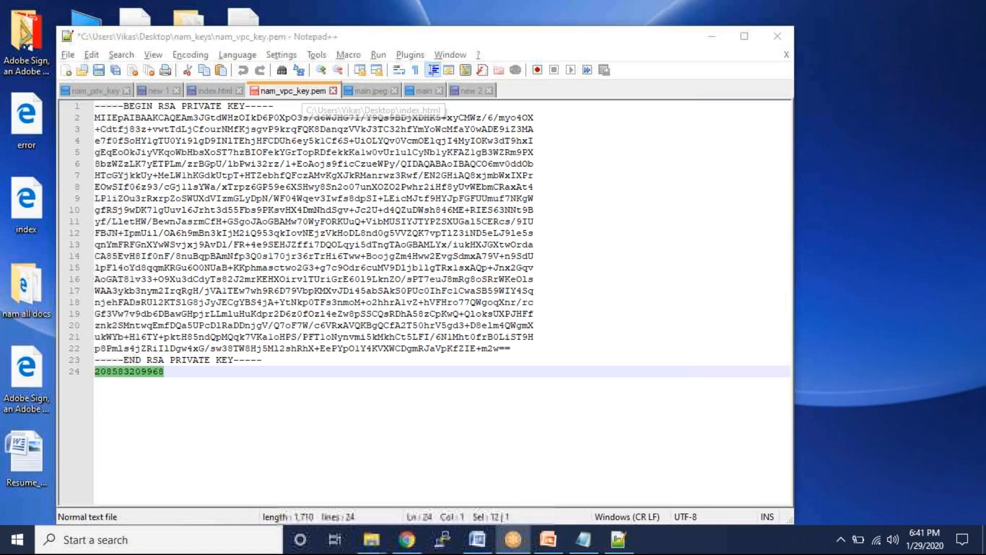
pyautogui.rightClick(627, 38)
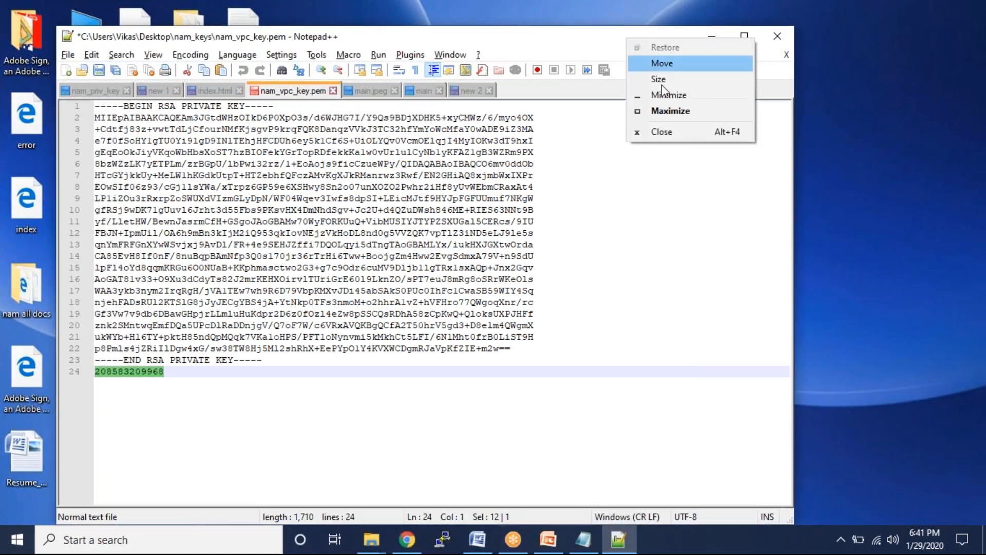
pyautogui.click(661, 132)
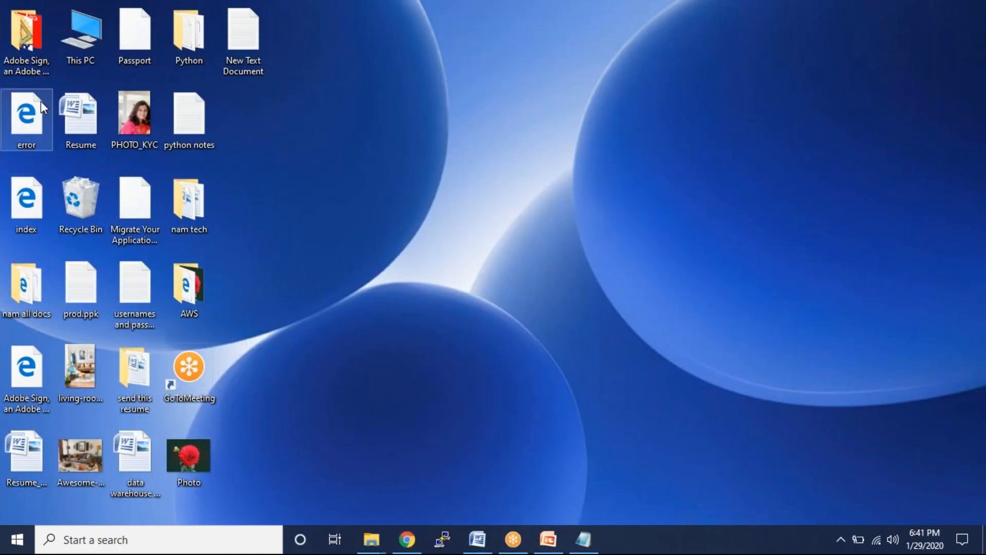
# - Edit error.html in Notepad++ to <html><h1> This is a error </h1></html>, save, and close
pyautogui.rightClick(27, 118)
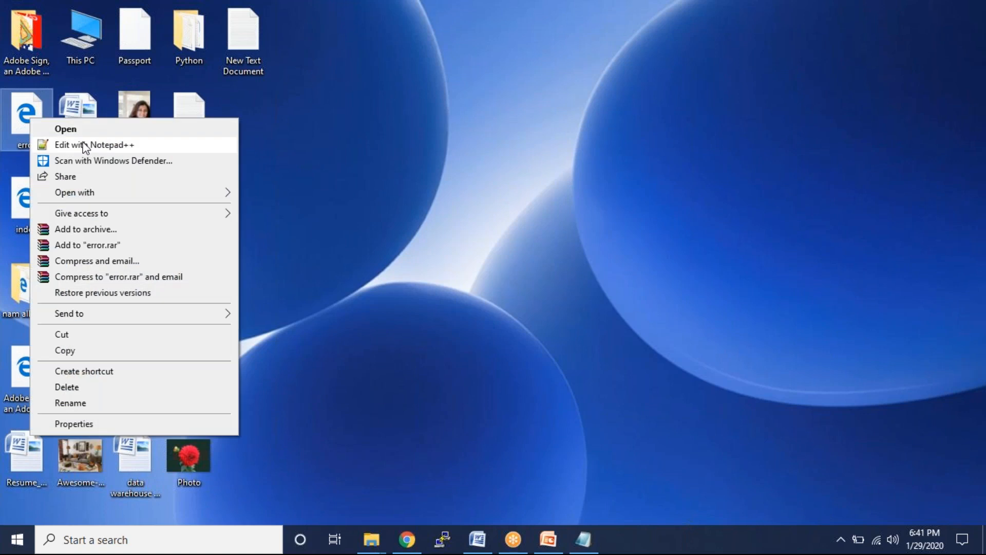
pyautogui.click(84, 145)
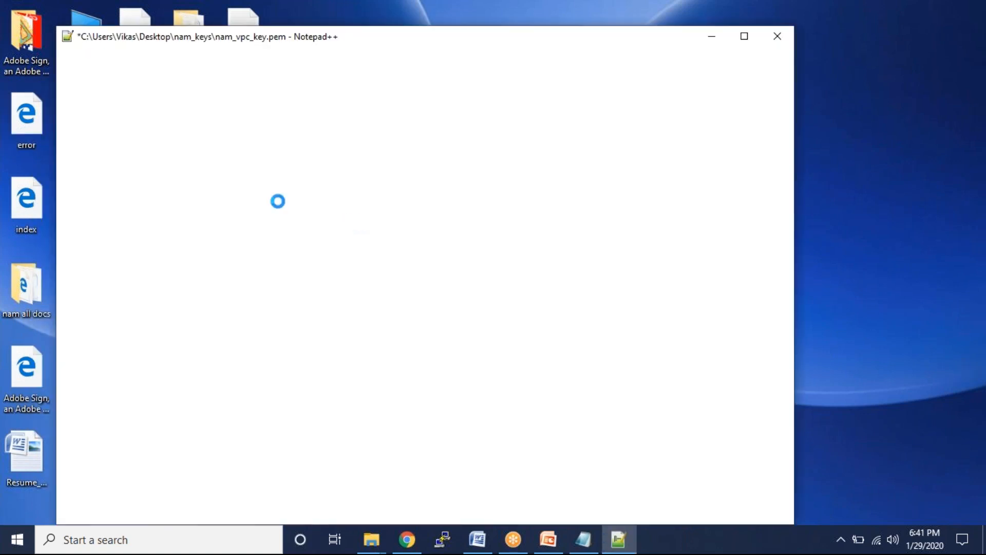
pyautogui.hotkey('ctrl', 'v')
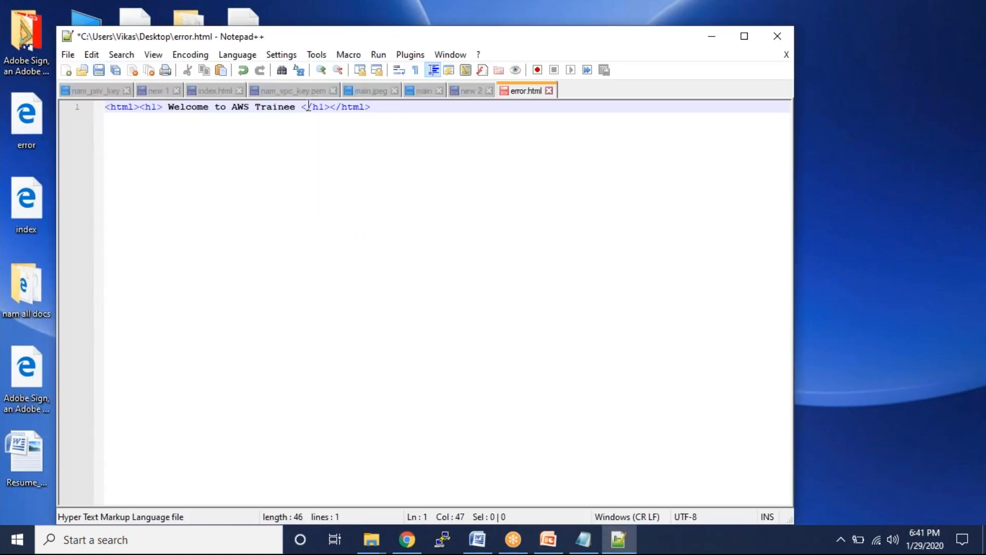
pyautogui.moveTo(296, 108); pyautogui.dragTo(172, 106)
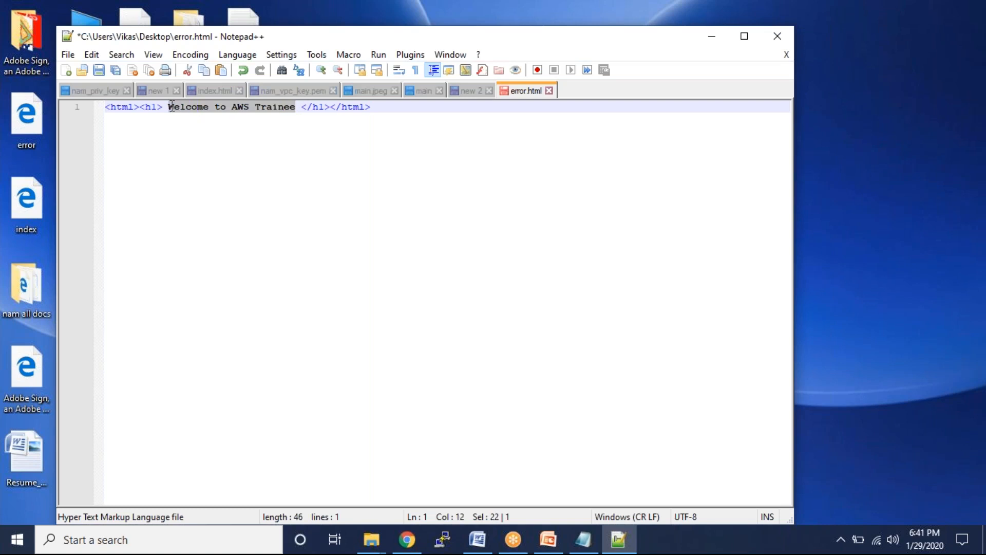
pyautogui.write('This')
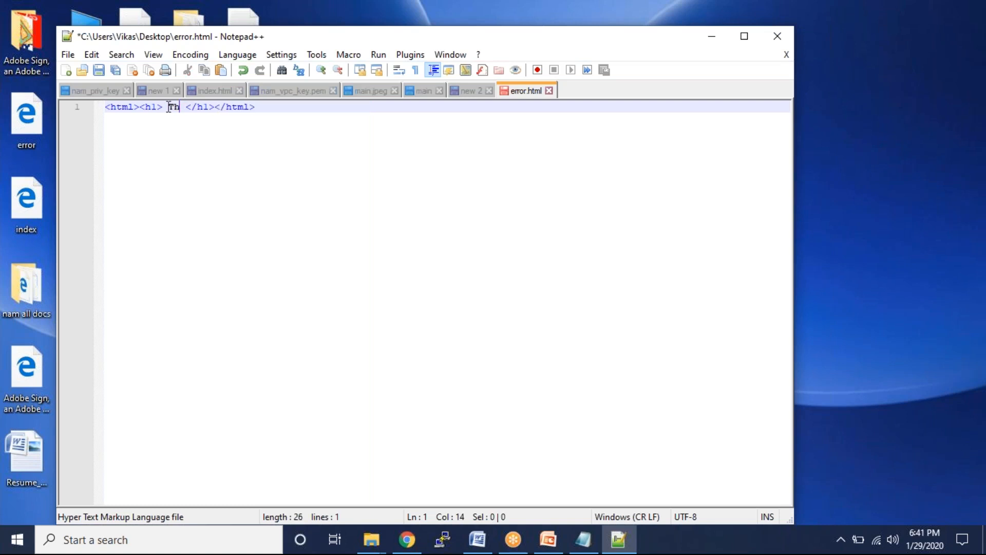
pyautogui.write(' is a error')
pyautogui.hotkey('ctrl', 's')
pyautogui.rightClick(481, 39)
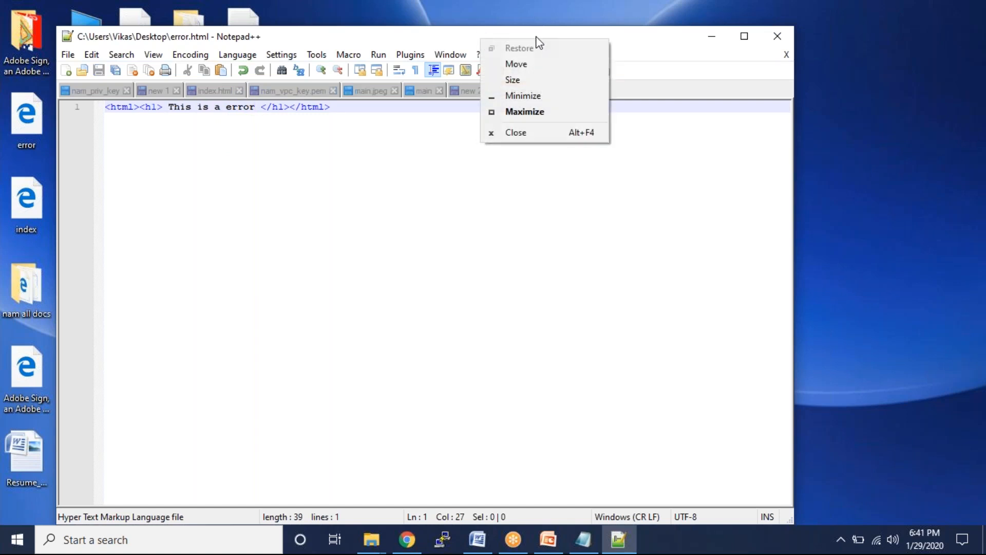
pyautogui.click(543, 131)
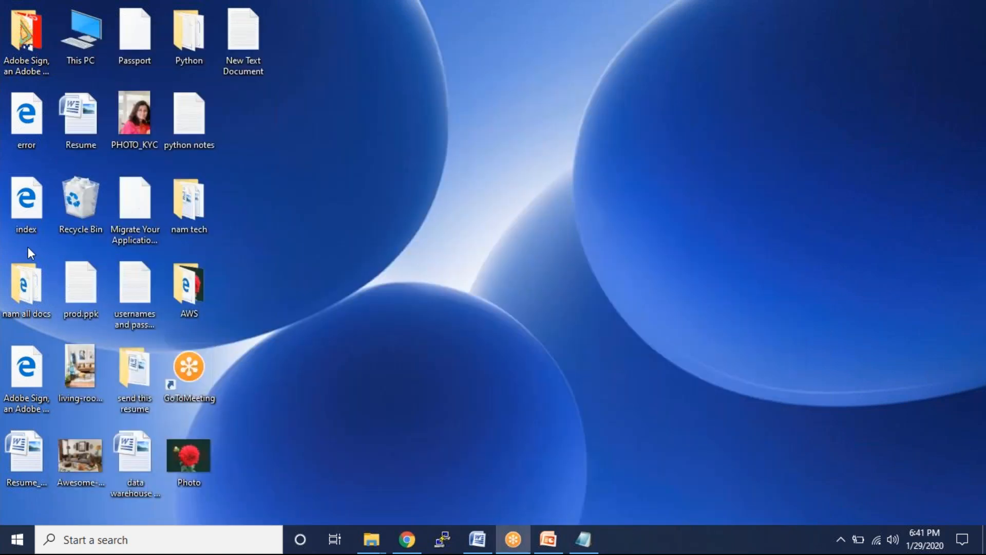
# - Upload error.html and index.html from the desktop to myfirstbucket2020-01
pyautogui.keyDown('shift'); pyautogui.click(22, 130); pyautogui.keyUp('shift')
pyautogui.click(37, 208)
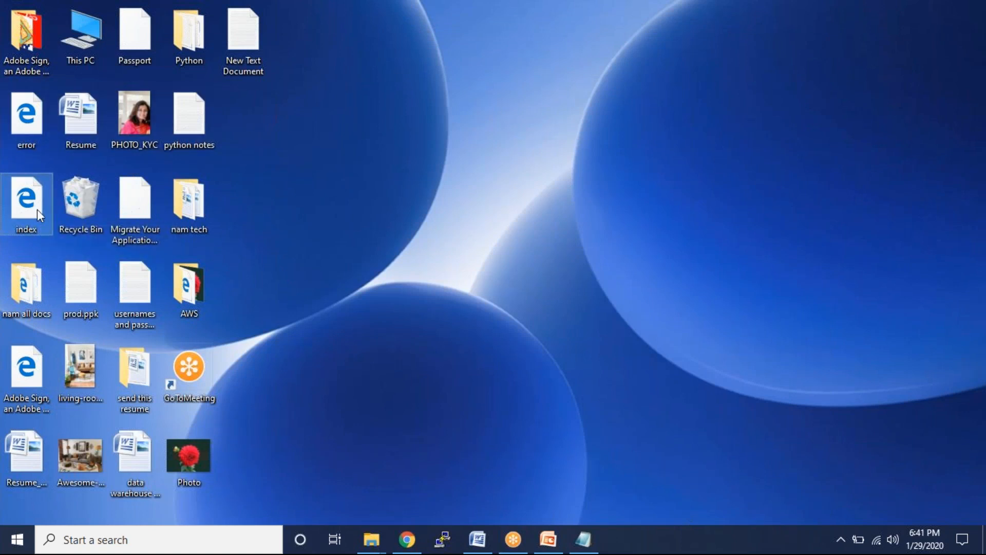
pyautogui.moveTo(25, 141); pyautogui.dragTo(364, 332)
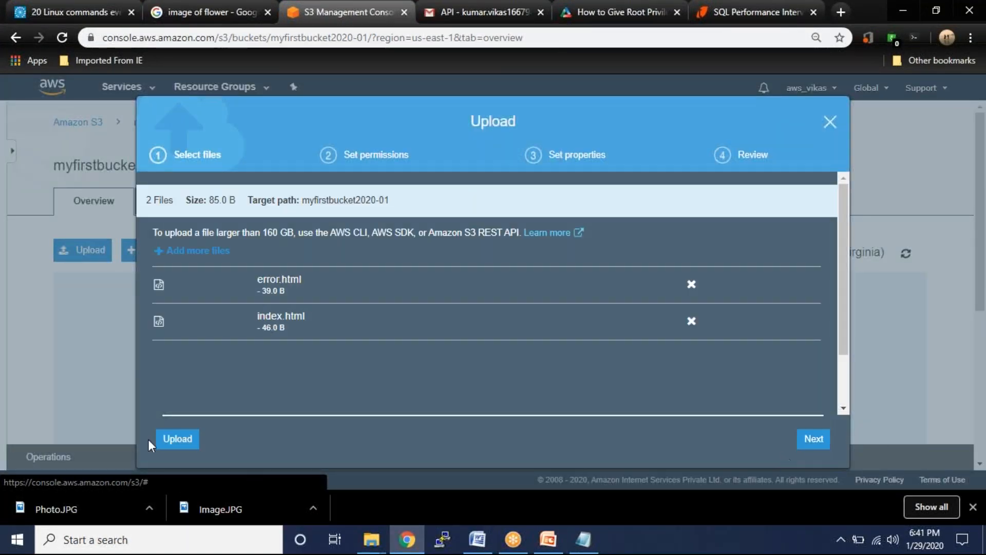
pyautogui.click(178, 440)
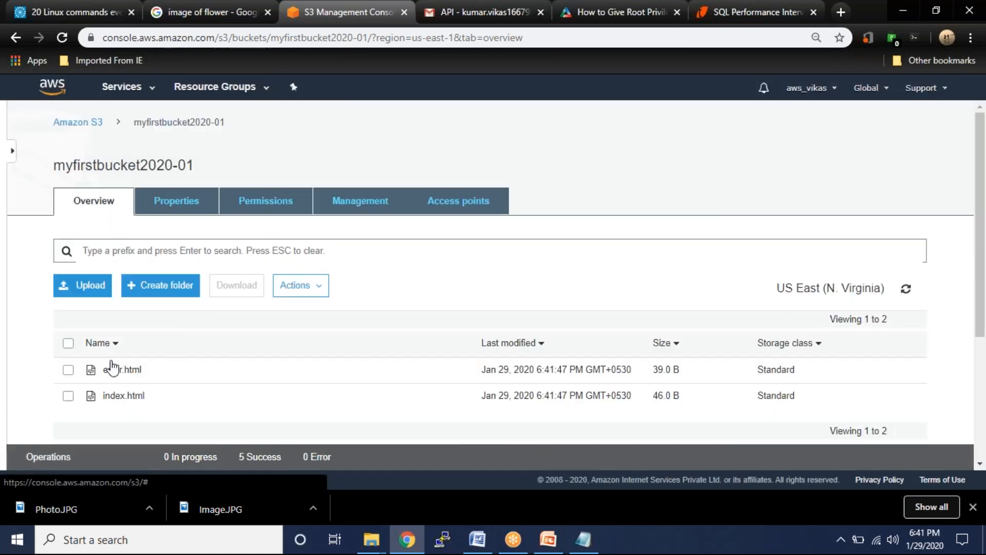
# - Make error.html public from its object details page
pyautogui.click(68, 371)
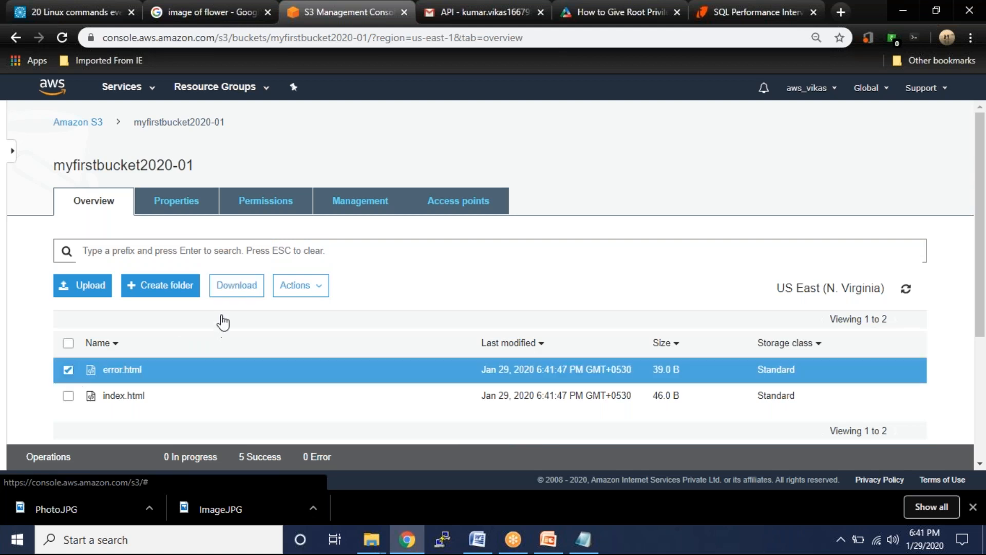
pyautogui.click(126, 371)
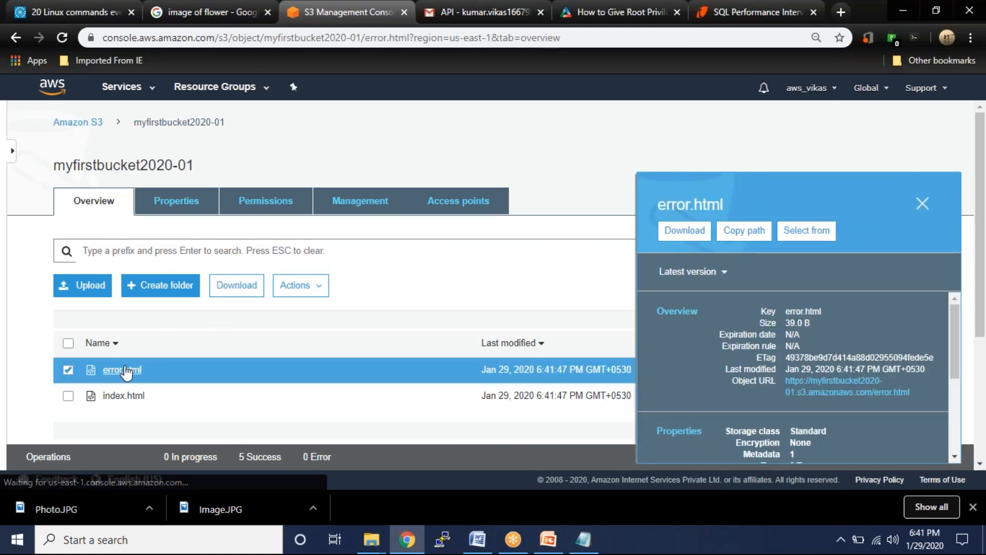
pyautogui.click(275, 256)
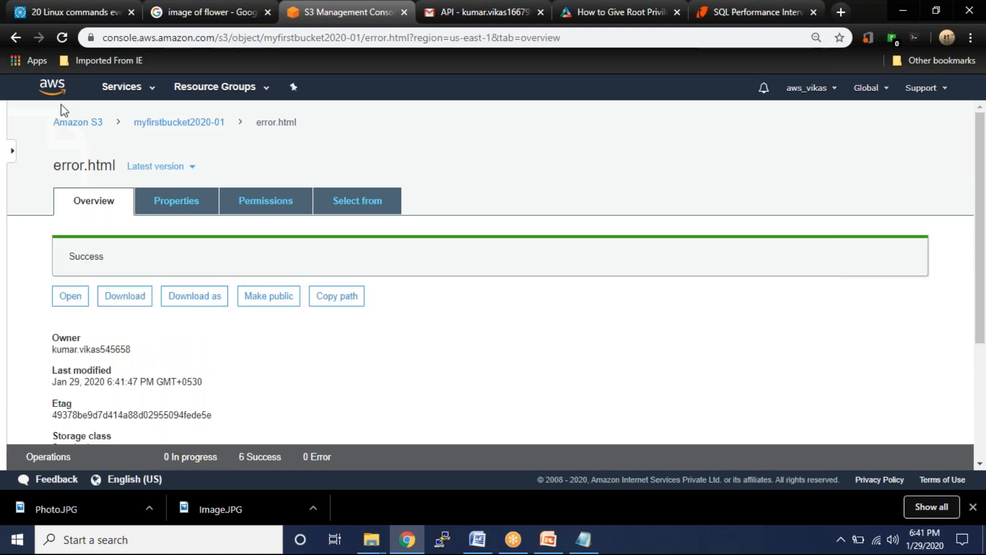
pyautogui.click(17, 38)
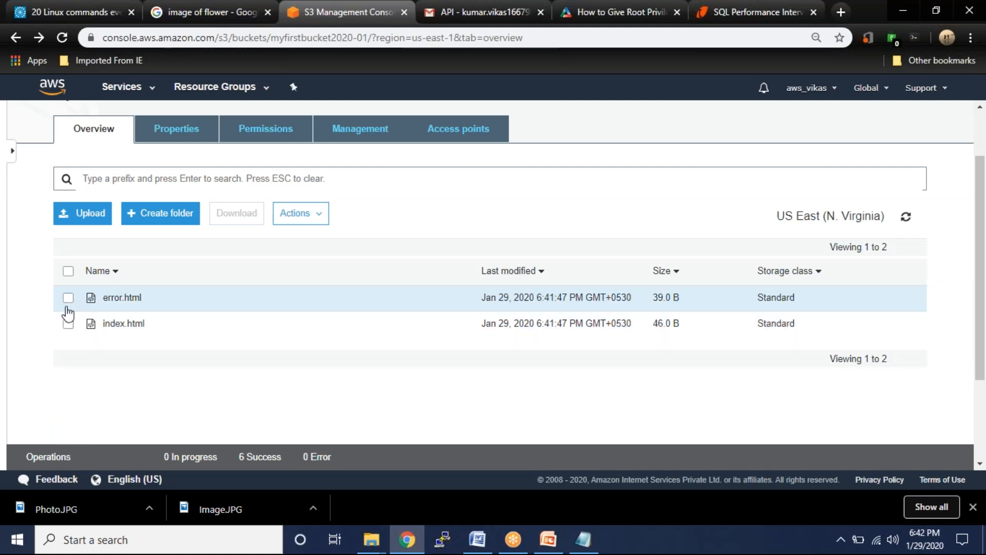
pyautogui.click(68, 298)
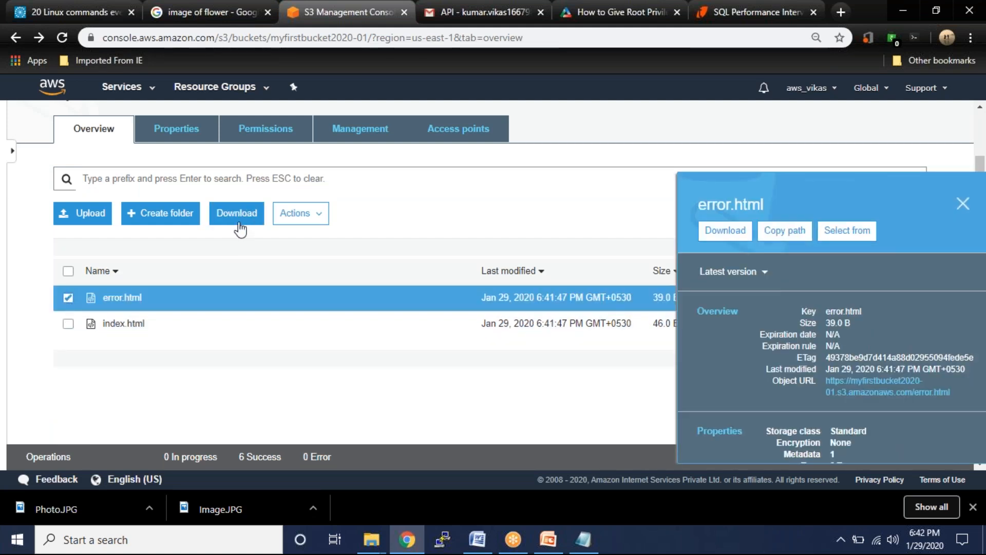
pyautogui.click(298, 215)
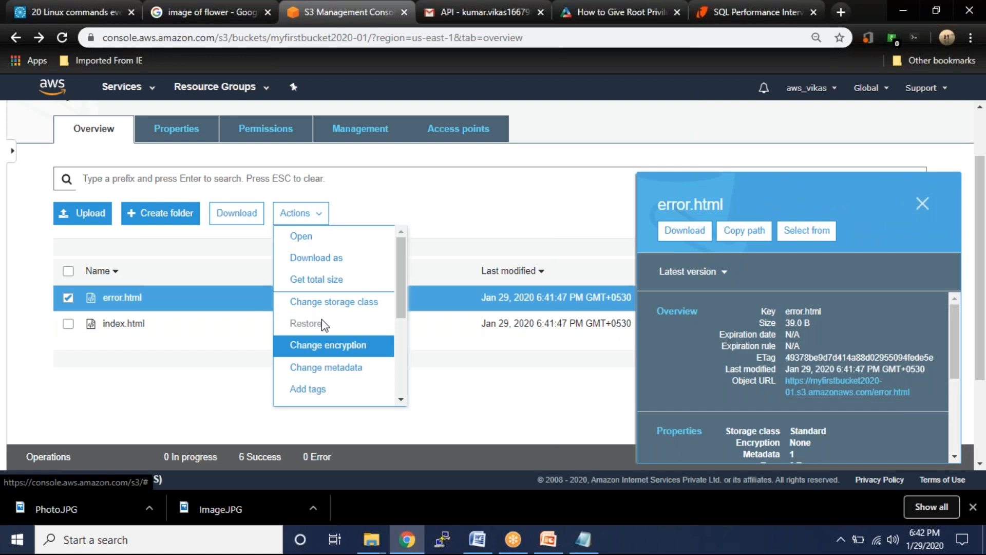
pyautogui.click(113, 299)
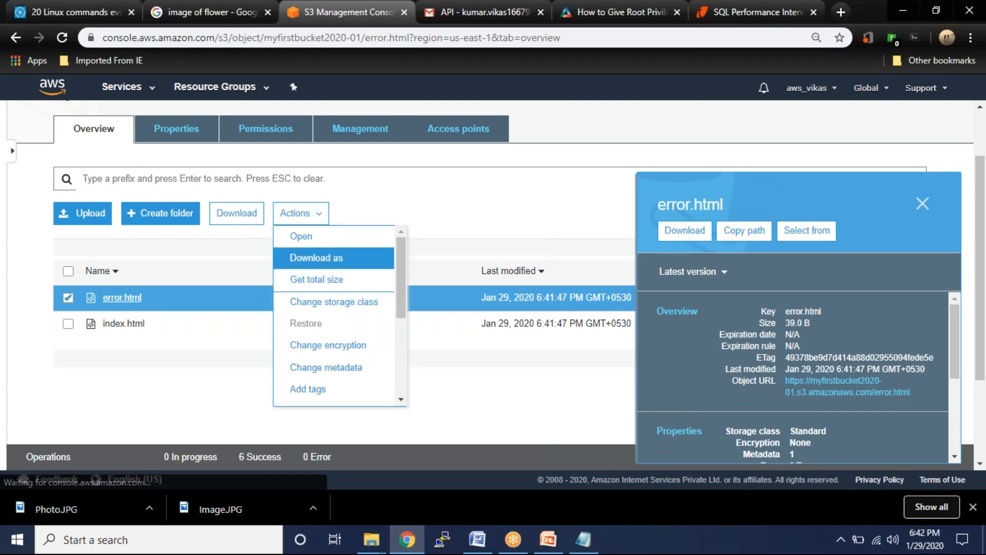
pyautogui.click(267, 245)
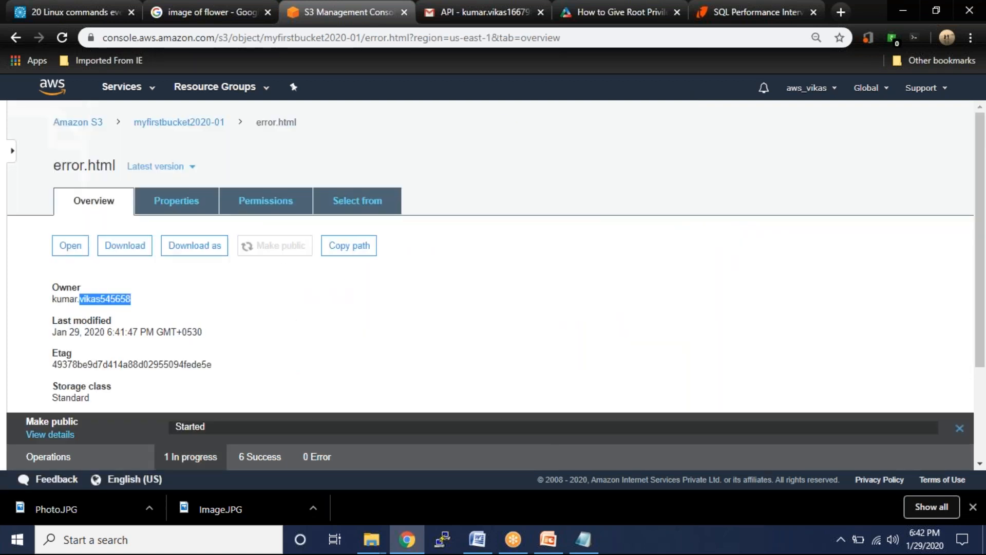
pyautogui.click(15, 38)
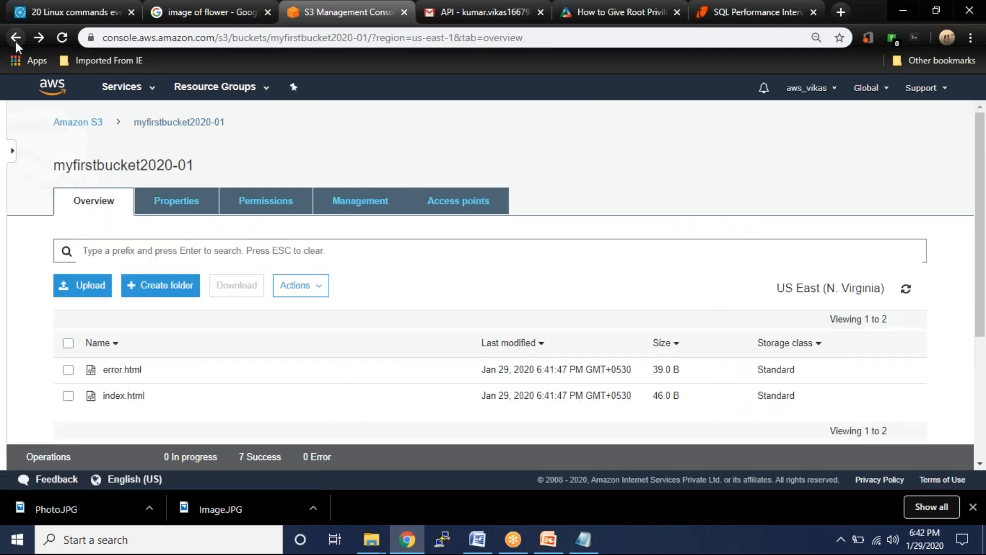
# - Make index.html public and select its Object URL
pyautogui.click(113, 397)
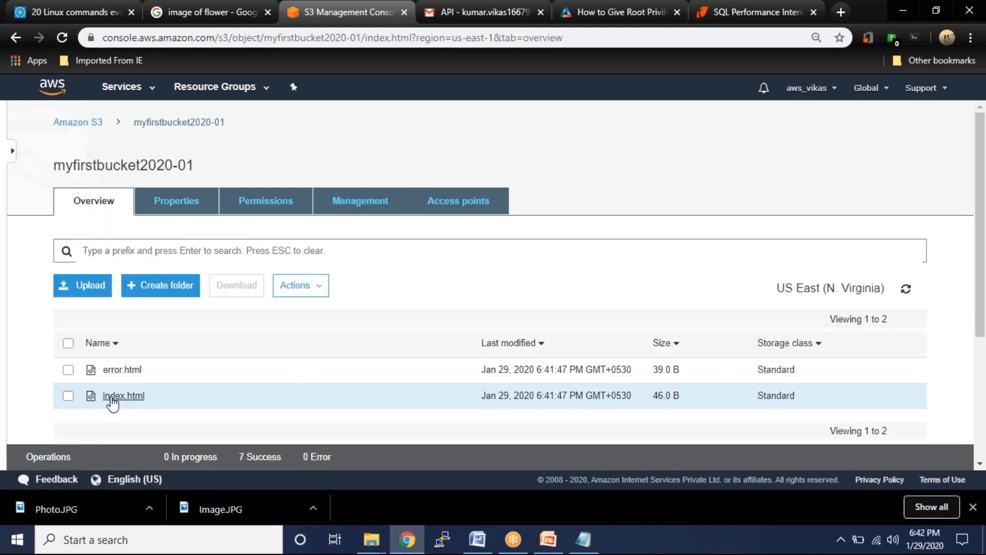
pyautogui.click(282, 249)
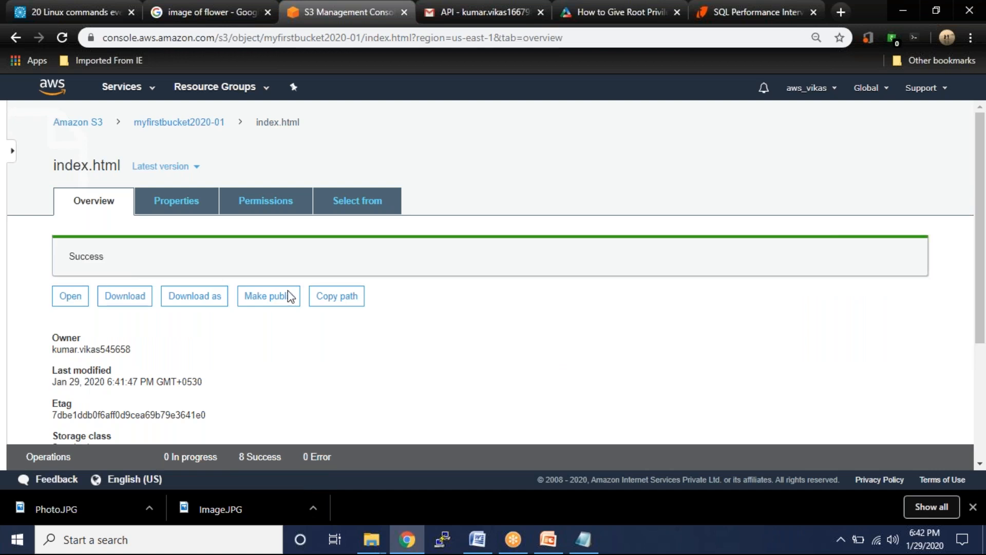
pyautogui.scroll(-3, 334, 406)
pyautogui.moveTo(309, 396); pyautogui.dragTo(42, 430)
pyautogui.hotkey('ctrl', 'c')
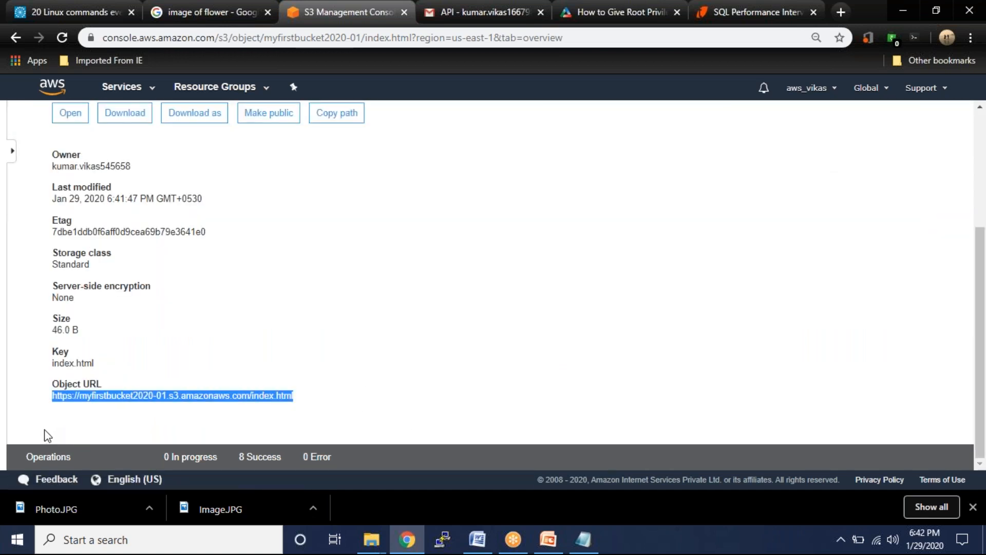
# - Load index.html's object URL in the flower images tab, see 'Welcome to AWS Trainee', and return to S3
pyautogui.click(183, 5)
pyautogui.click(251, 40)
pyautogui.hotkey('ctrl', 'v')
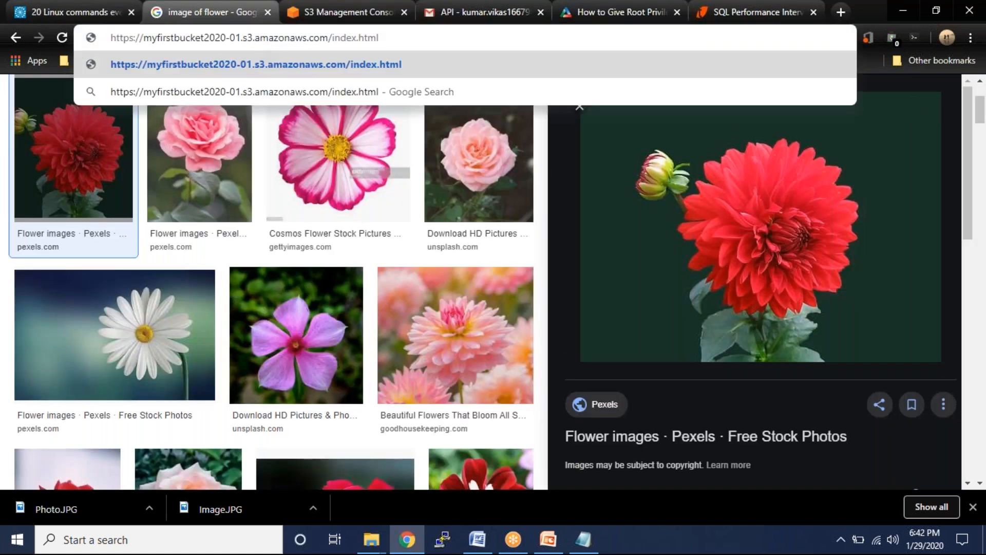
pyautogui.press('Return')
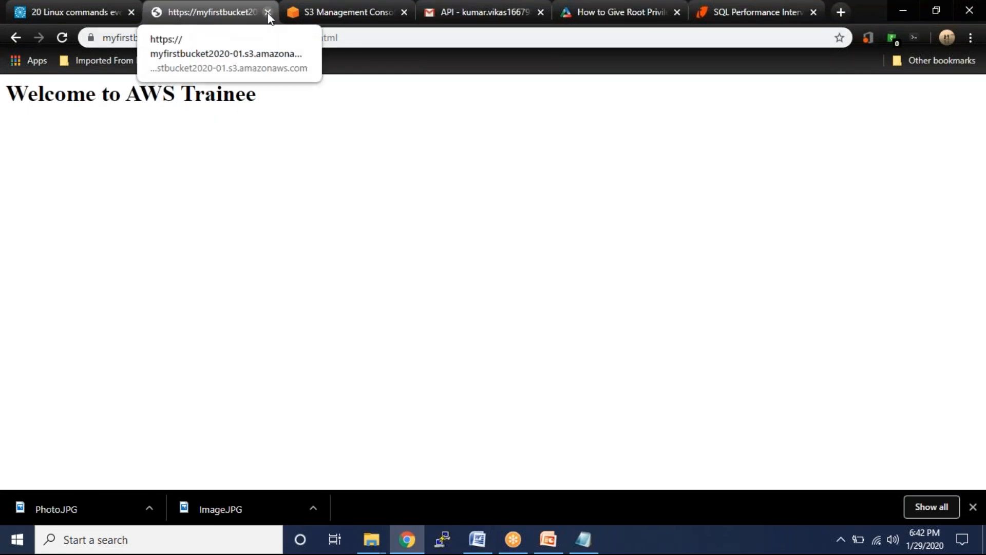
pyautogui.click(308, 13)
pyautogui.scroll(3, 588, 372)
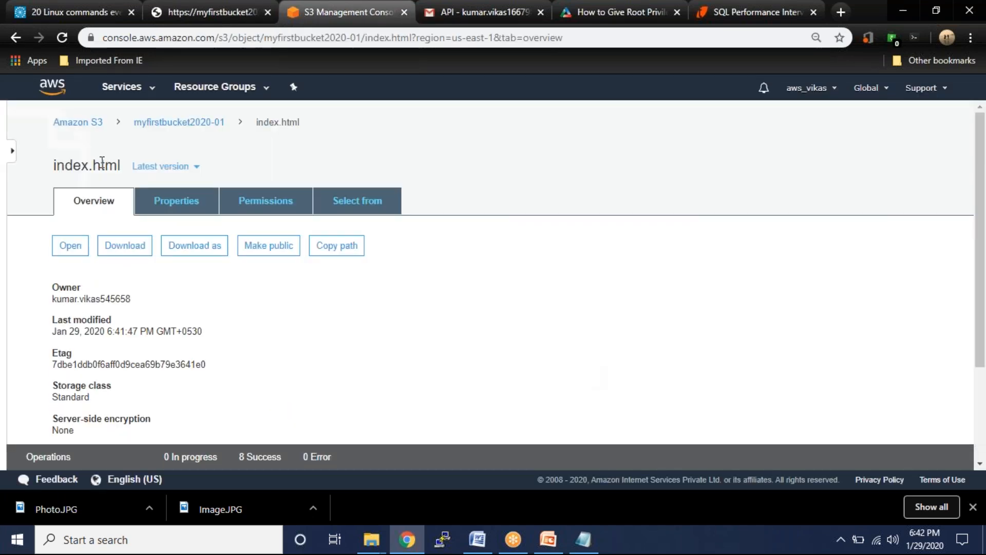
# - Go to the myfirstbucket2020-01 bucket's Properties tab
pyautogui.click(77, 128)
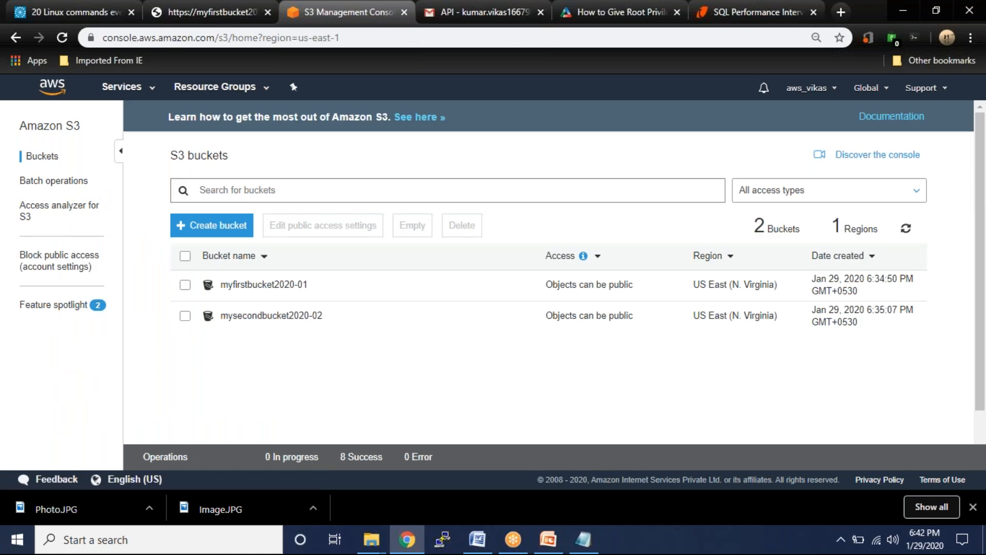
pyautogui.click(240, 293)
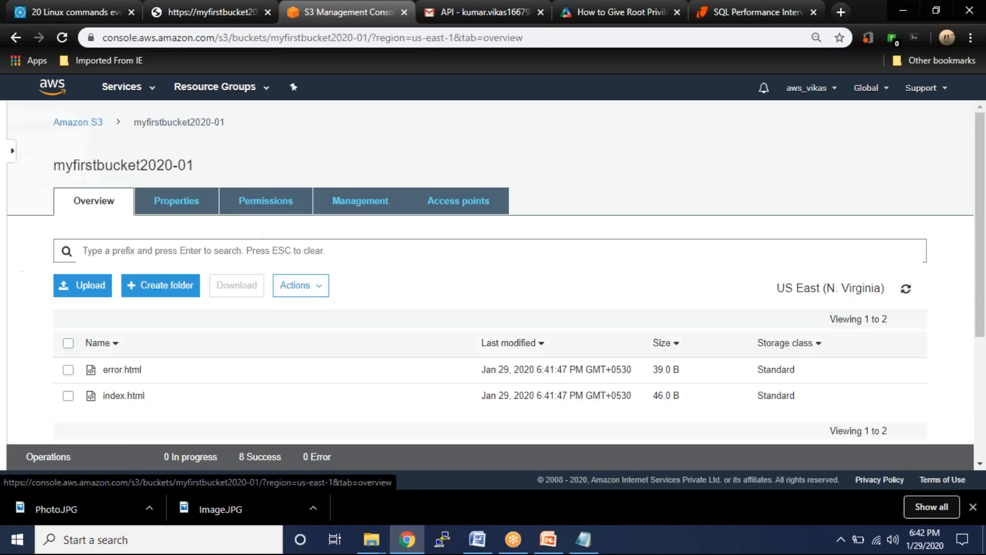
pyautogui.click(358, 199)
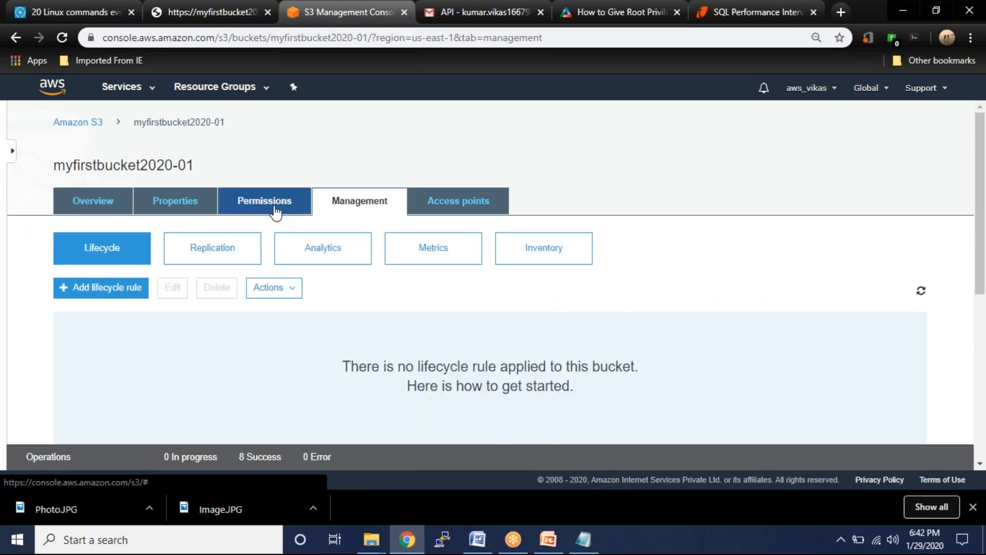
pyautogui.click(275, 211)
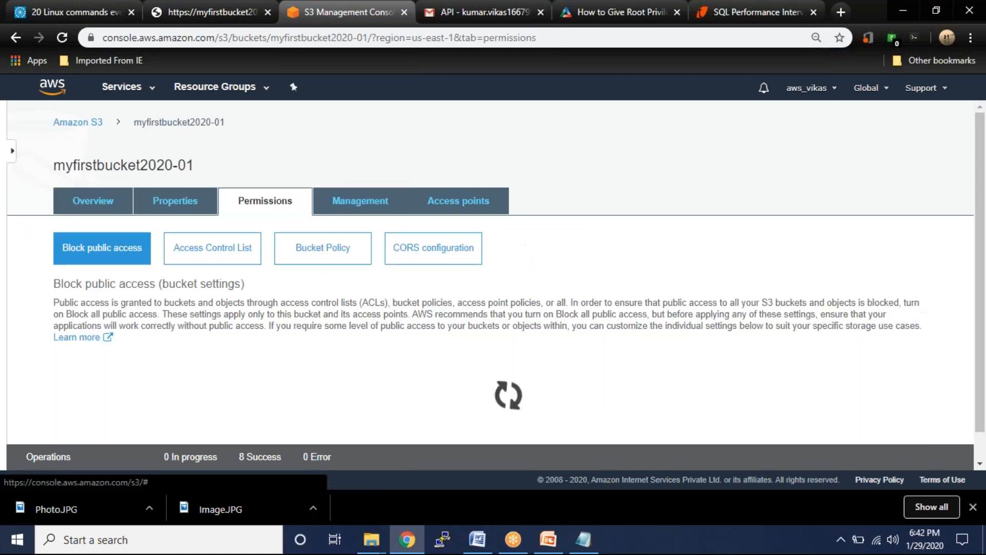
pyautogui.click(184, 209)
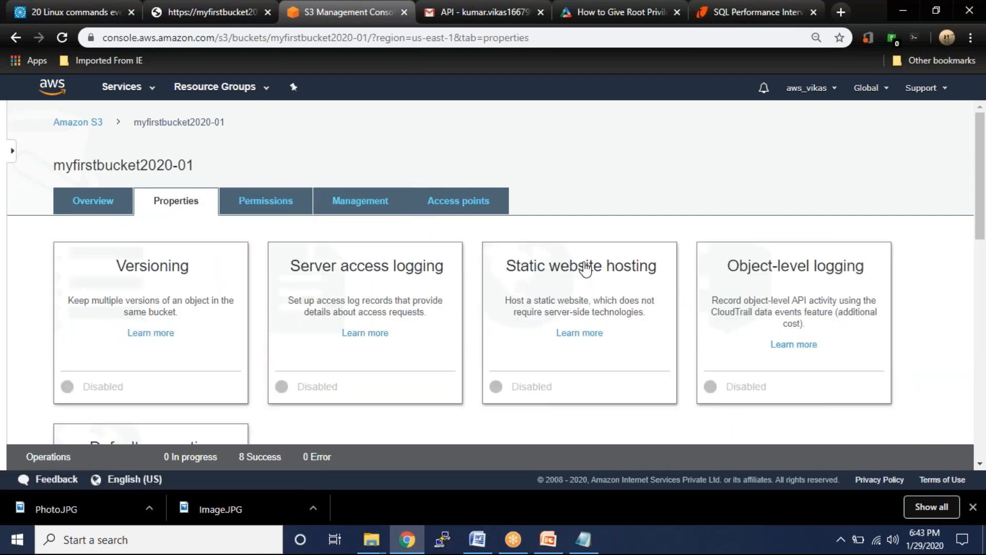
# - Enable Static website hosting with index document index.html and error document error.html, and save
pyautogui.click(586, 270)
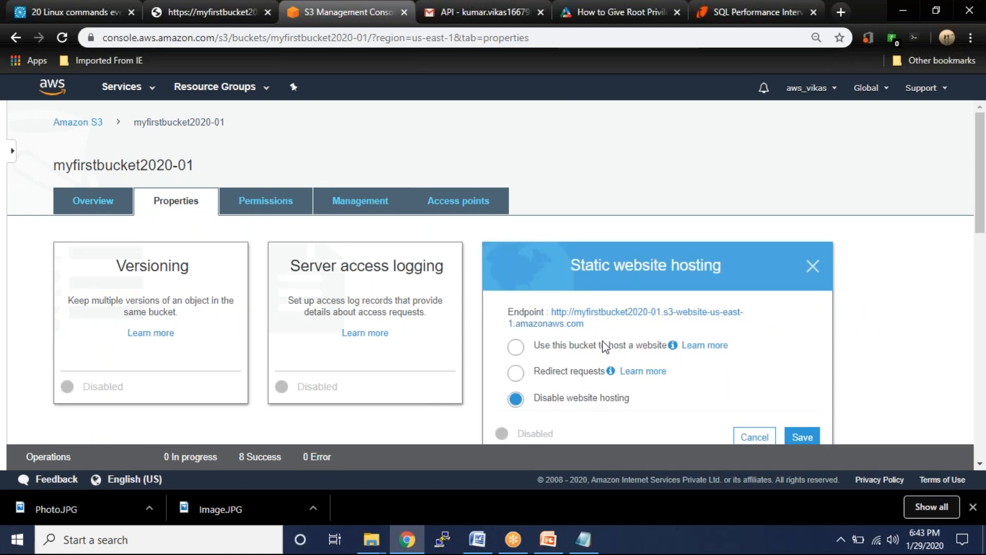
pyautogui.scroll(-4, 605, 347)
pyautogui.click(570, 131)
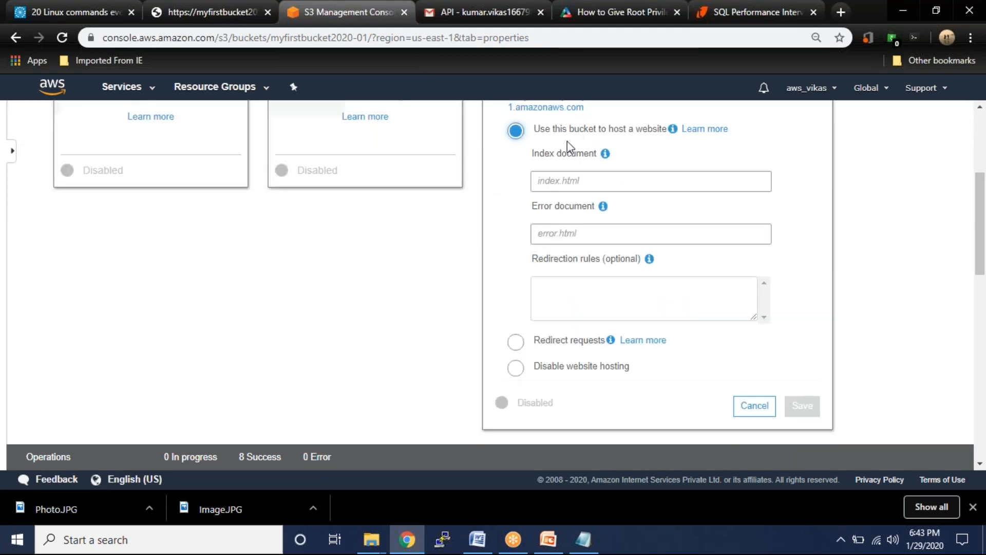
pyautogui.click(629, 188)
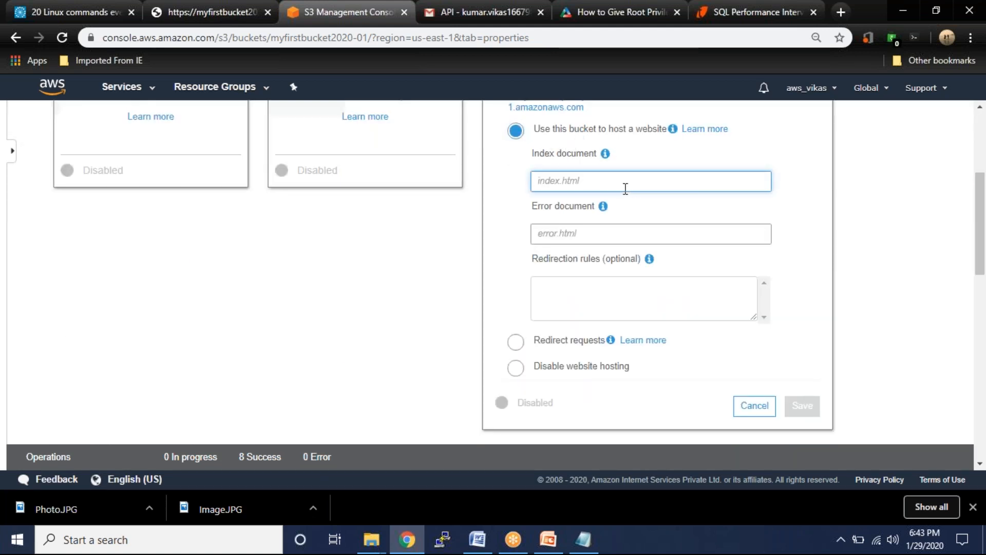
pyautogui.write('index.html')
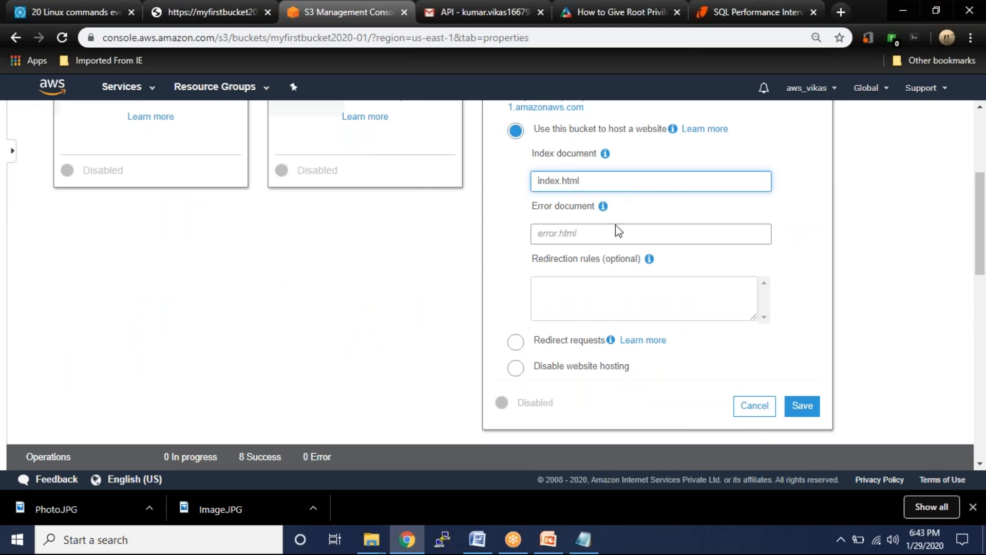
pyautogui.click(612, 239)
pyautogui.write('error.html')
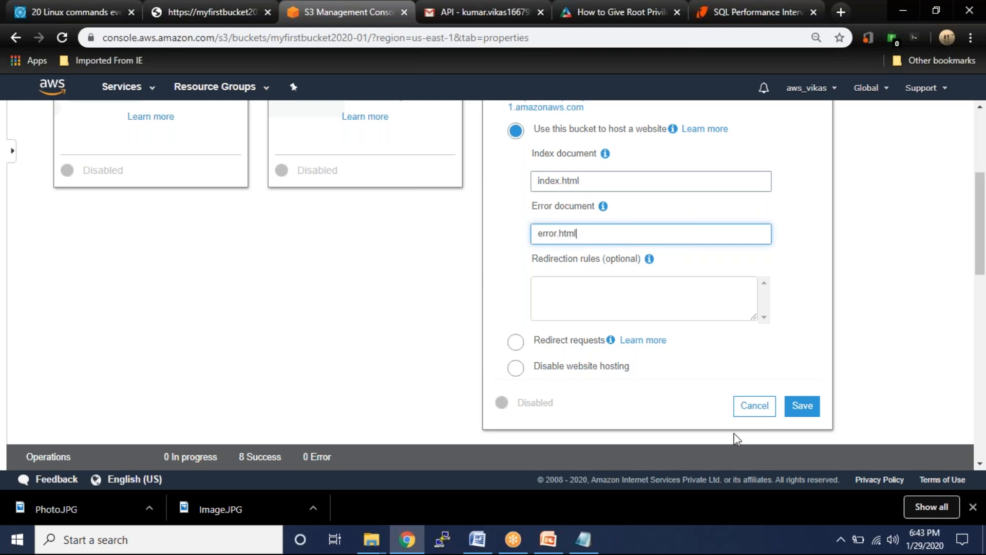
pyautogui.click(804, 408)
# - Copy the bucket's static website endpoint URL into the Notepad notes
pyautogui.scroll(3, 669, 335)
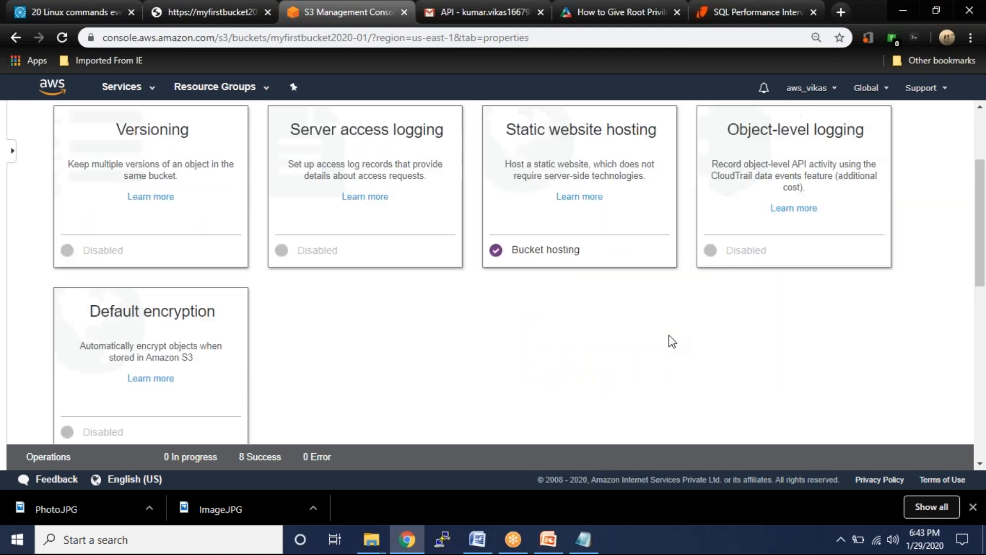
pyautogui.click(569, 202)
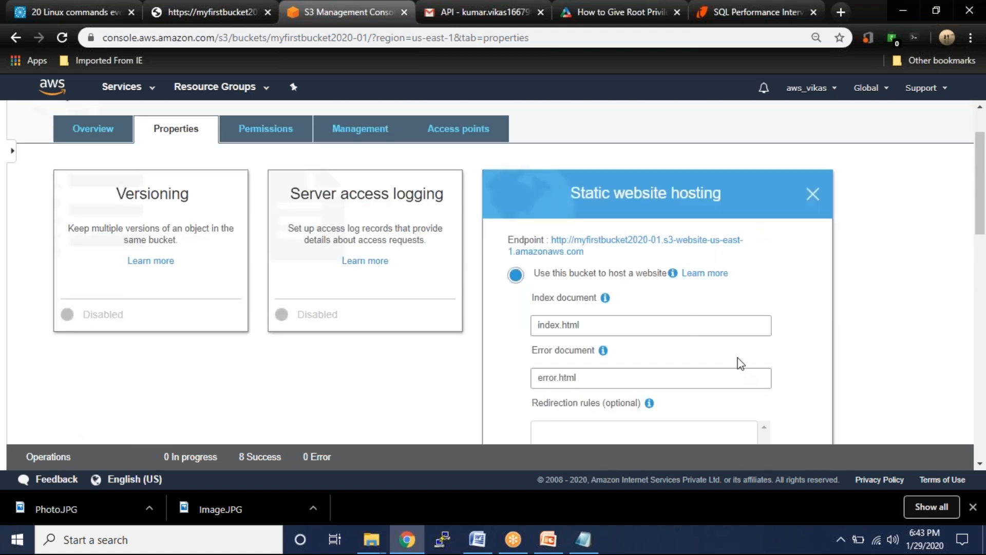
pyautogui.moveTo(550, 240); pyautogui.dragTo(590, 255)
pyautogui.hotkey('ctrl', 'c')
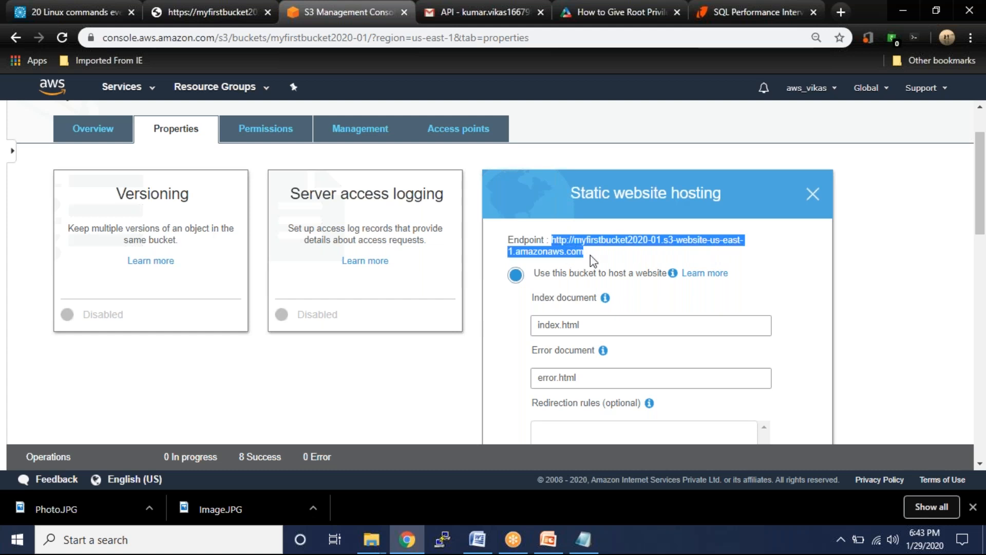
pyautogui.hotkey('alt', 'Tab')
pyautogui.hotkey('alt', 'Tab')
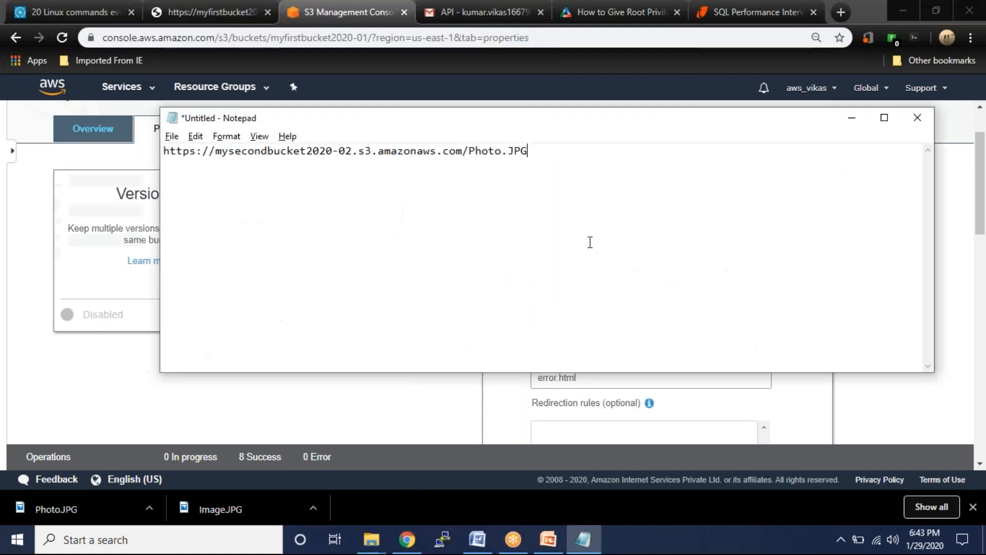
pyautogui.press('Return')
pyautogui.hotkey('ctrl', 'v')
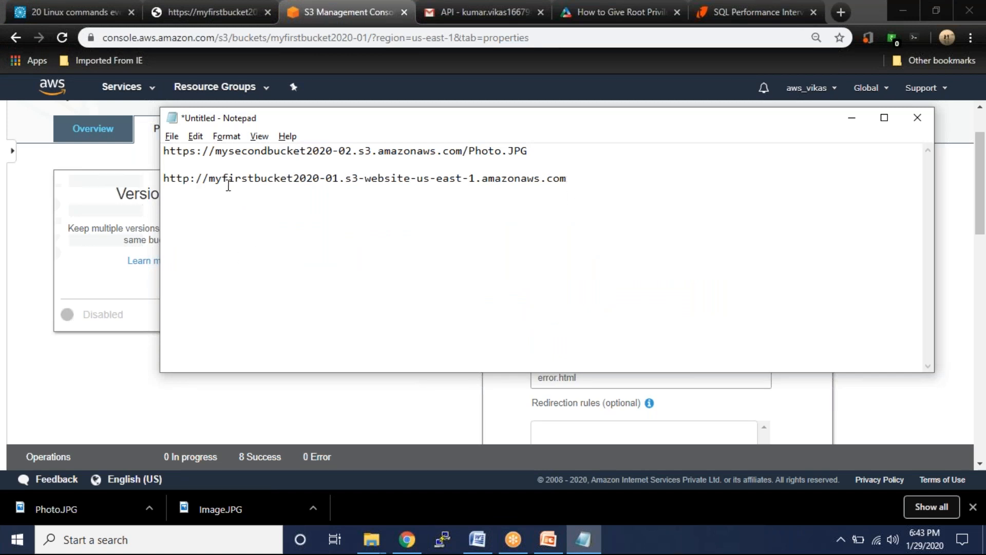
pyautogui.moveTo(576, 181); pyautogui.dragTo(90, 185)
pyautogui.hotkey('ctrl', 'c')
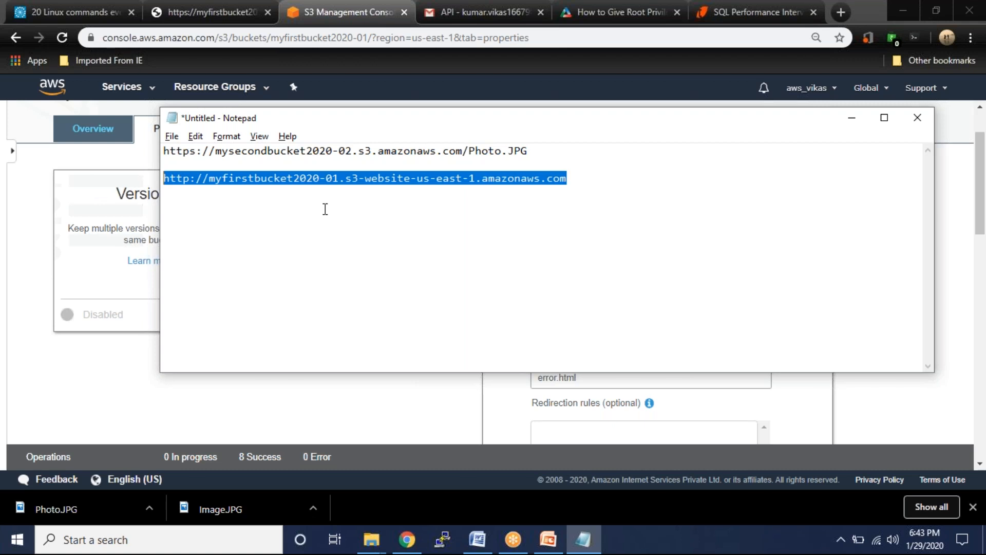
# - Load the endpoint URL in a new tab beside the S3 console to show the Welcome to AWS Trainee page
pyautogui.click(208, 12)
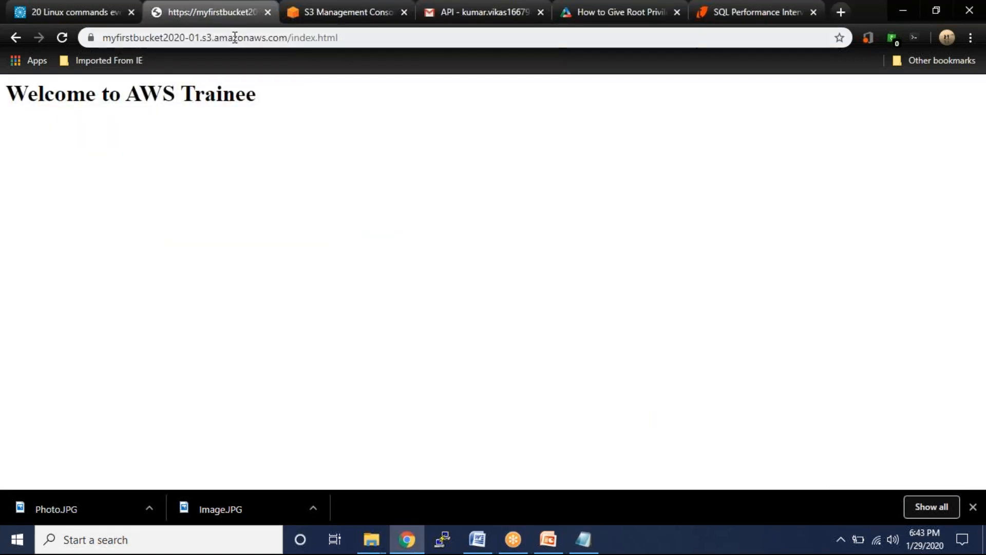
pyautogui.click(248, 11)
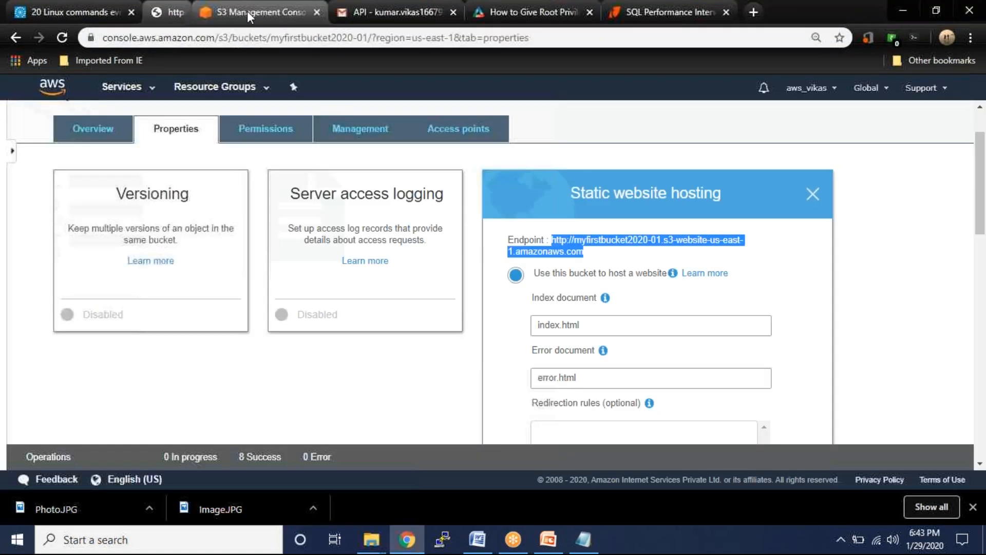
pyautogui.rightClick(230, 9)
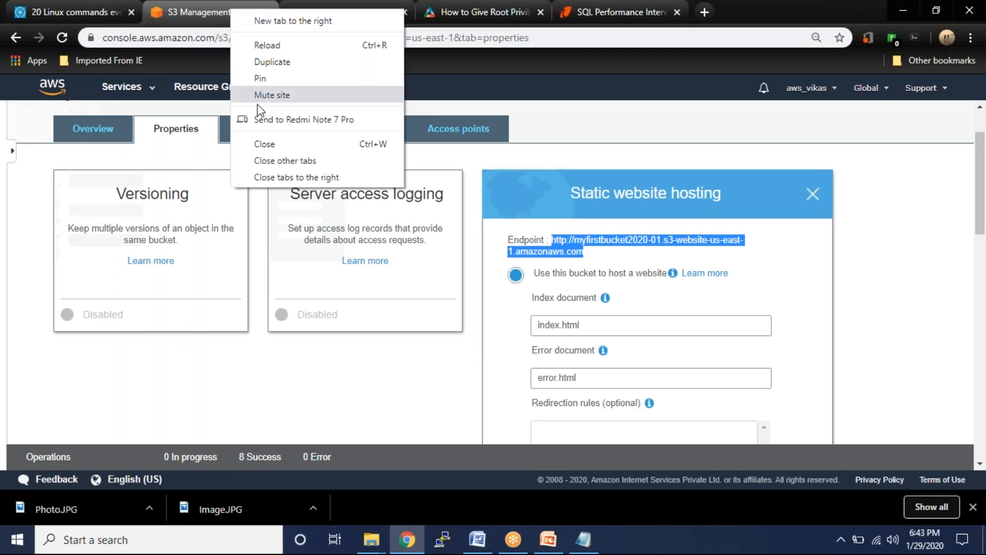
pyautogui.click(272, 20)
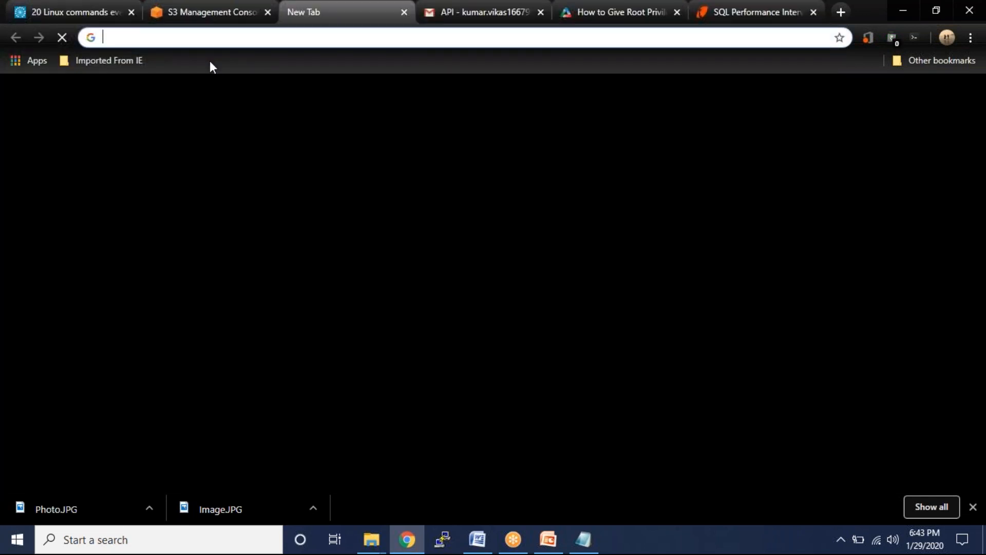
pyautogui.hotkey('ctrl', 'v')
pyautogui.click(226, 73)
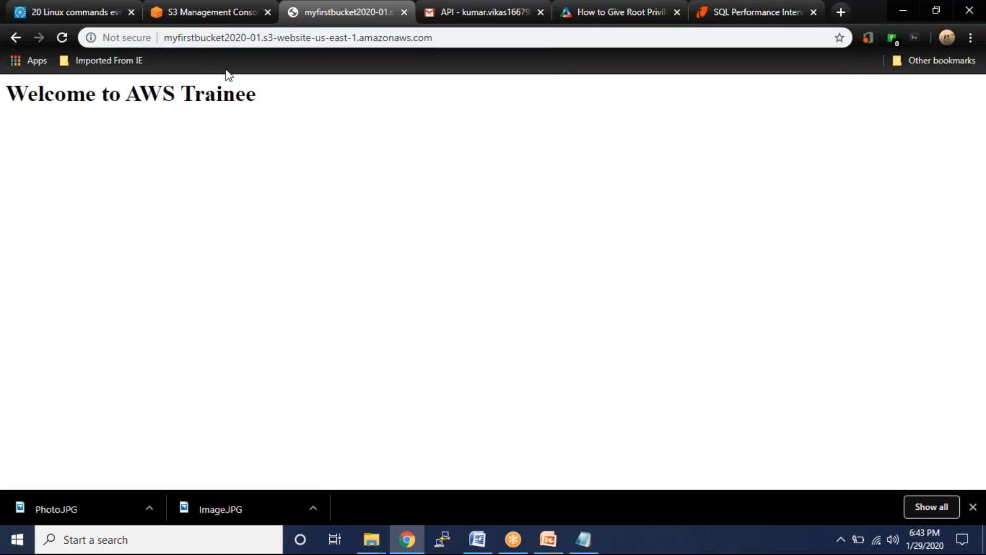
# - Delete index.html from myfirstbucket2020-01, leaving only error.html
pyautogui.click(204, 8)
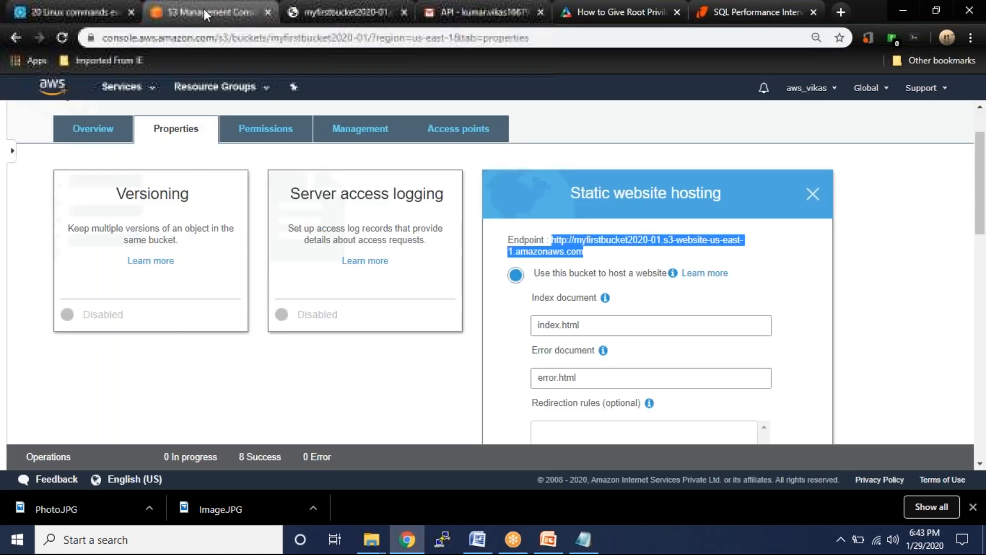
pyautogui.click(115, 138)
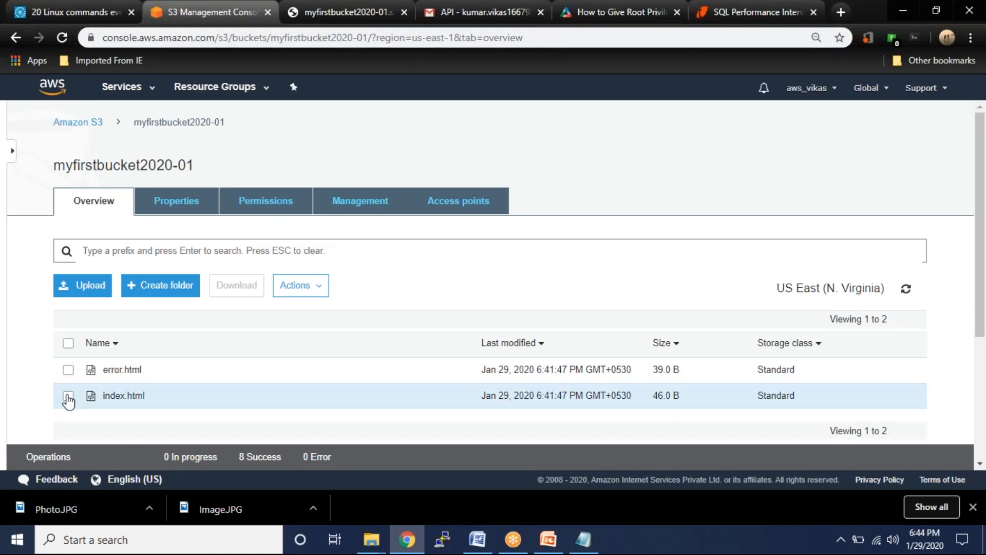
pyautogui.click(69, 396)
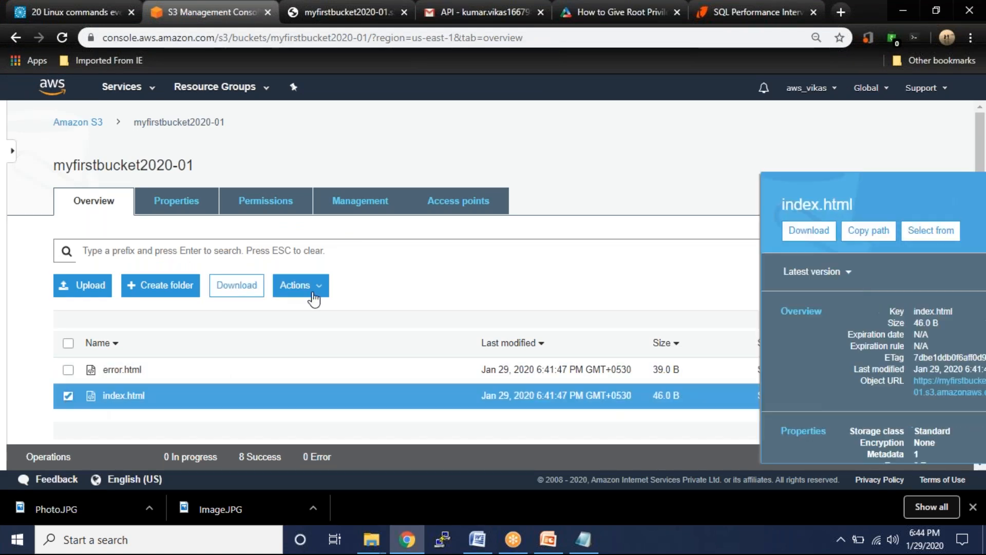
pyautogui.click(302, 286)
pyautogui.scroll(-3, 317, 456)
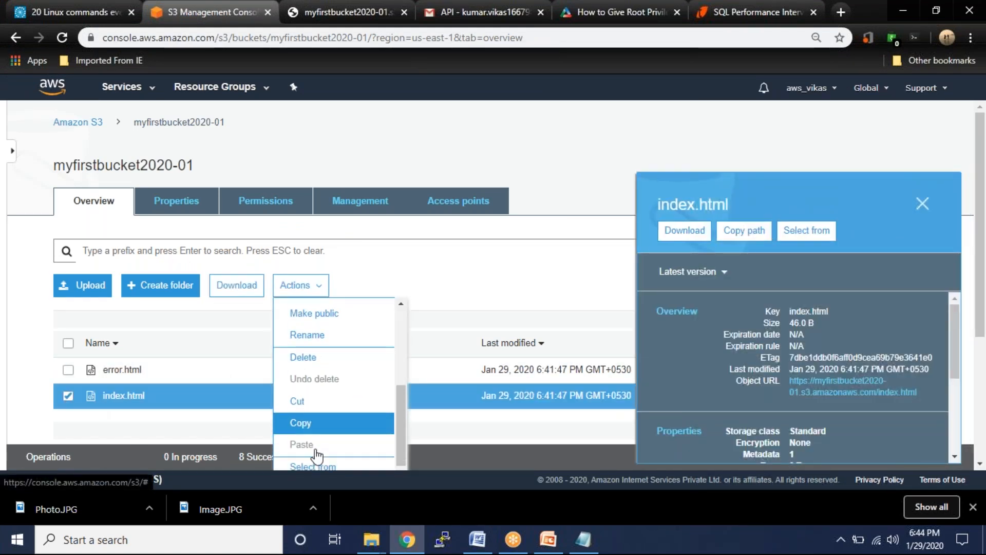
pyautogui.click(326, 358)
pyautogui.click(679, 438)
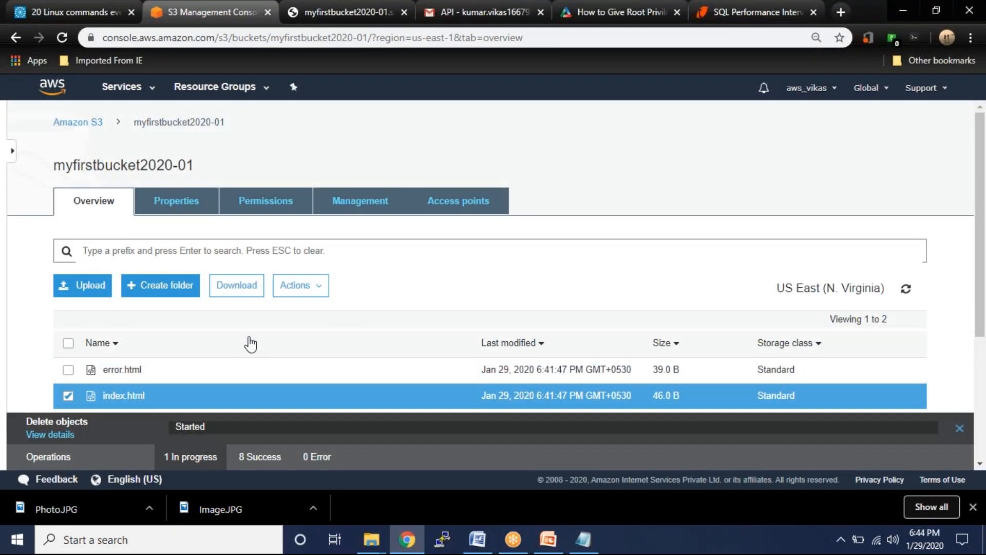
# - Reload the endpoint tab to confirm it now shows 'This is a error', then return to PowerPoint
pyautogui.click(318, 12)
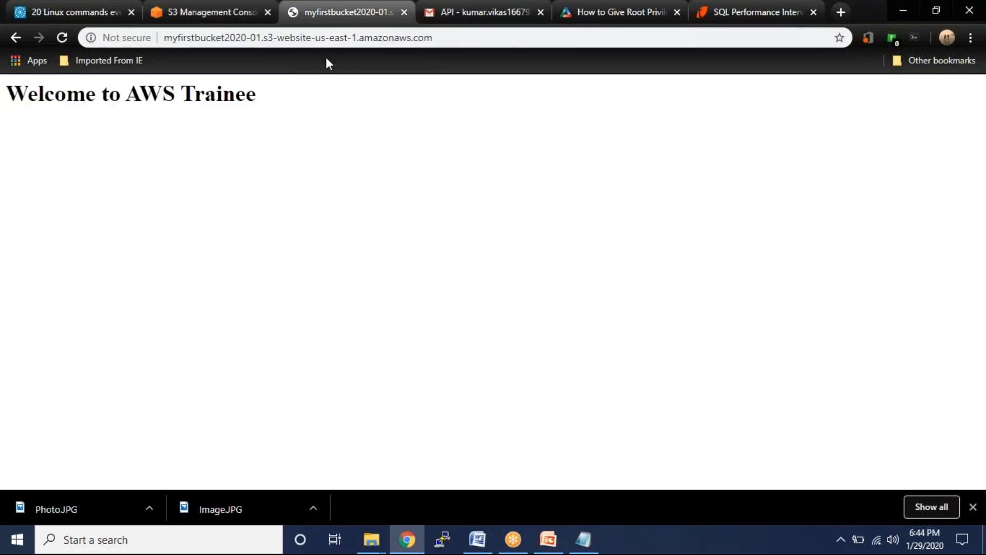
pyautogui.press('F5')
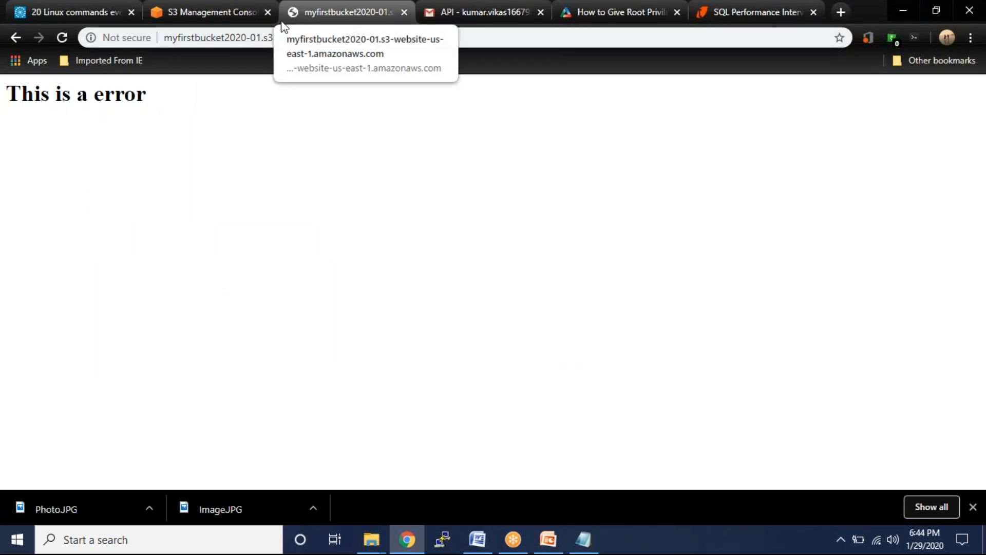
pyautogui.click(223, 14)
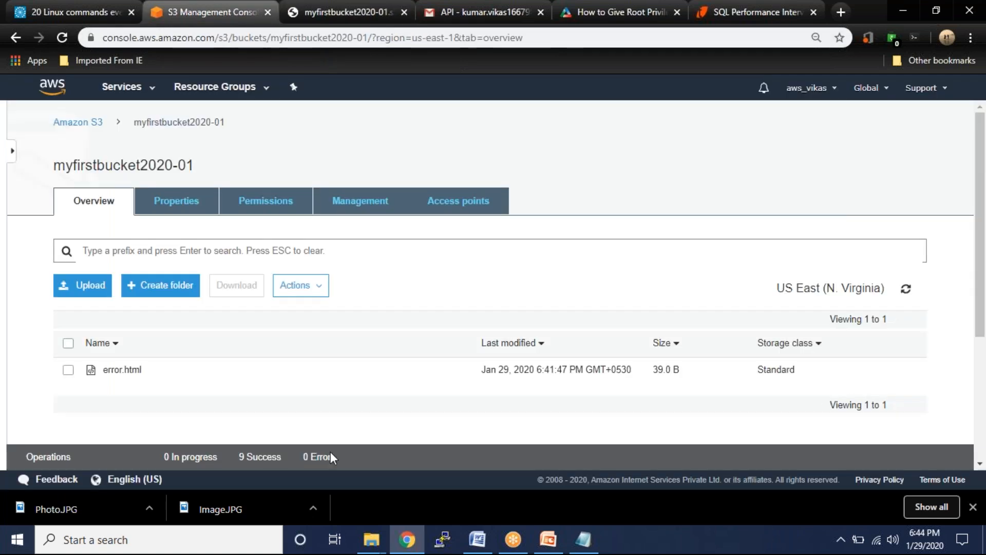
pyautogui.click(548, 539)
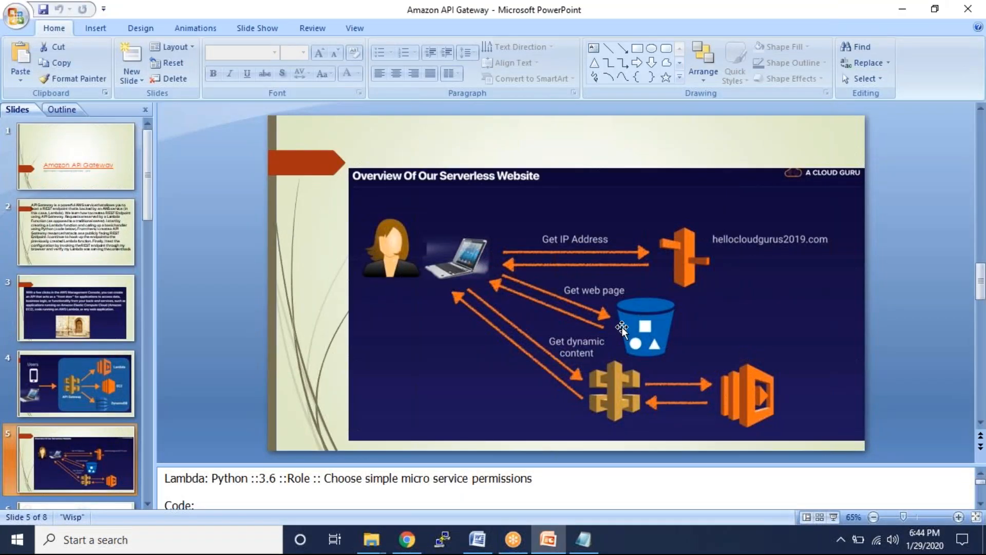
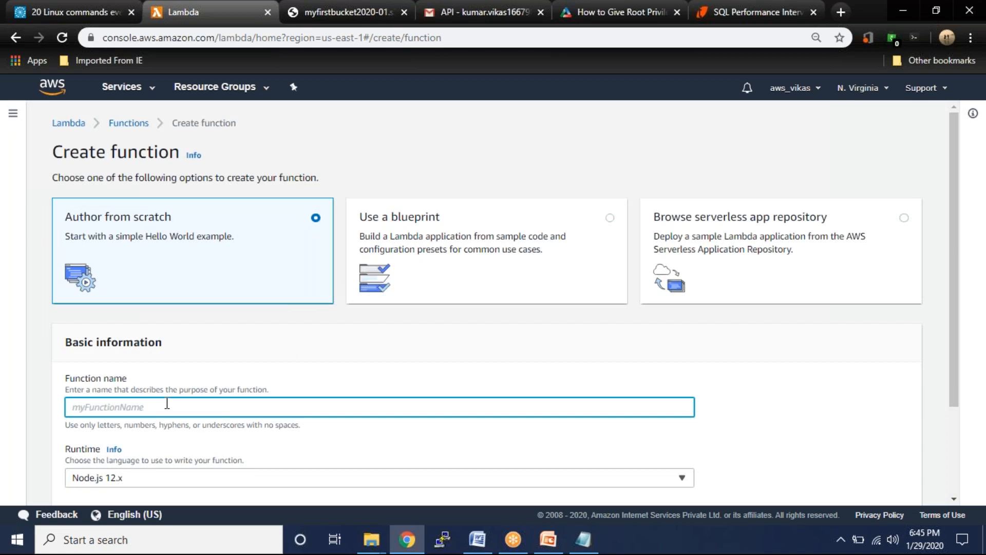
# - Name the new function mydynamicwebsite and give it the Python 3.6 runtime
pyautogui.write('mydynamicwebsite')
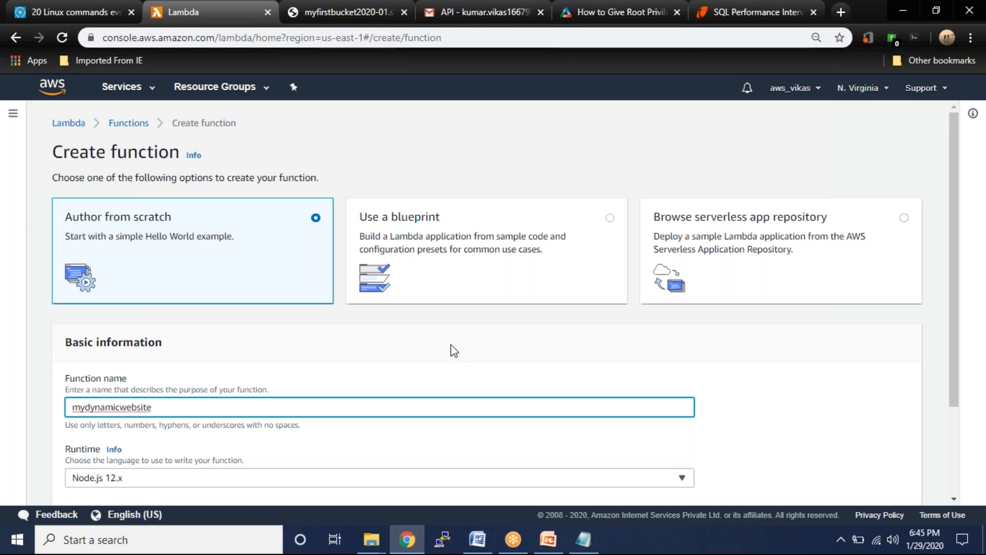
pyautogui.scroll(-2, 308, 359)
pyautogui.click(177, 361)
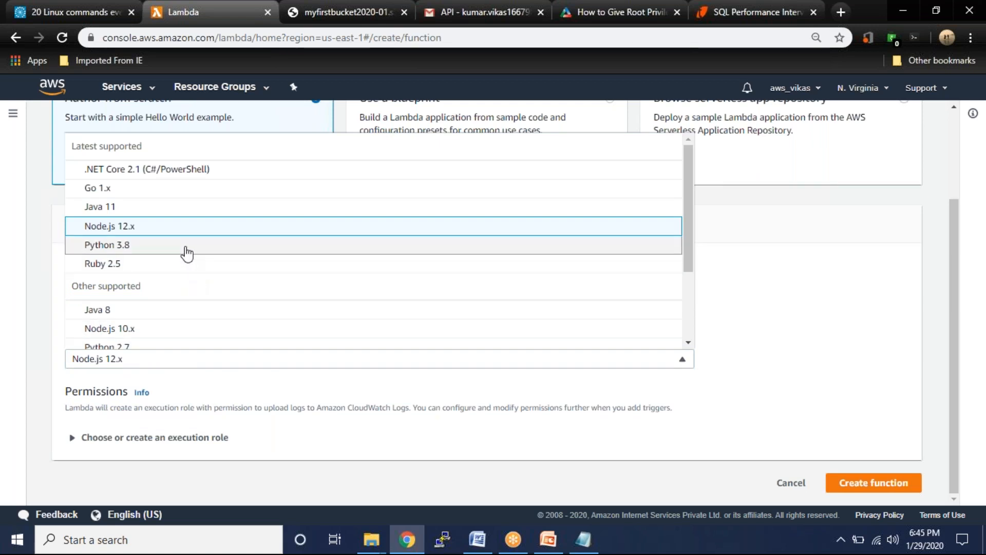
pyautogui.scroll(-3, 186, 253)
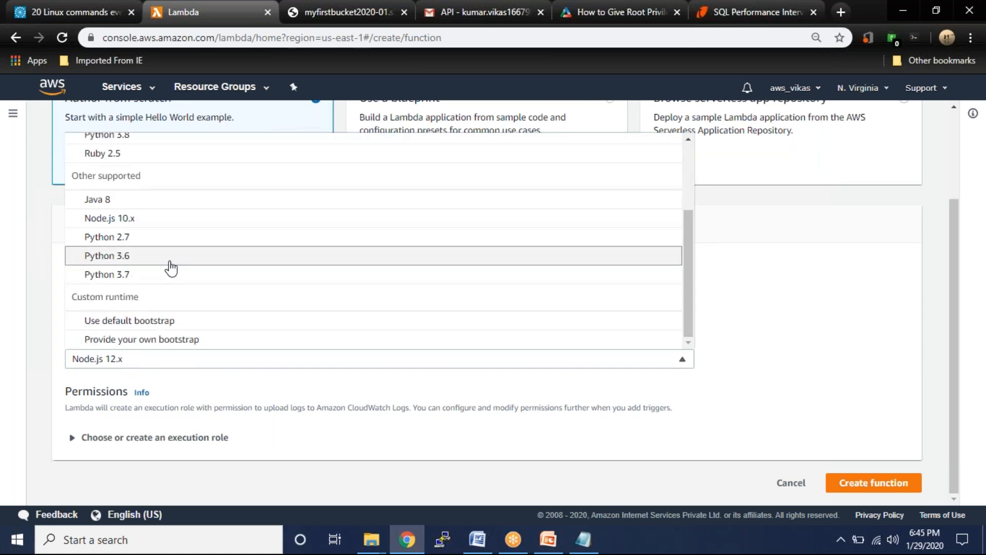
pyautogui.click(171, 255)
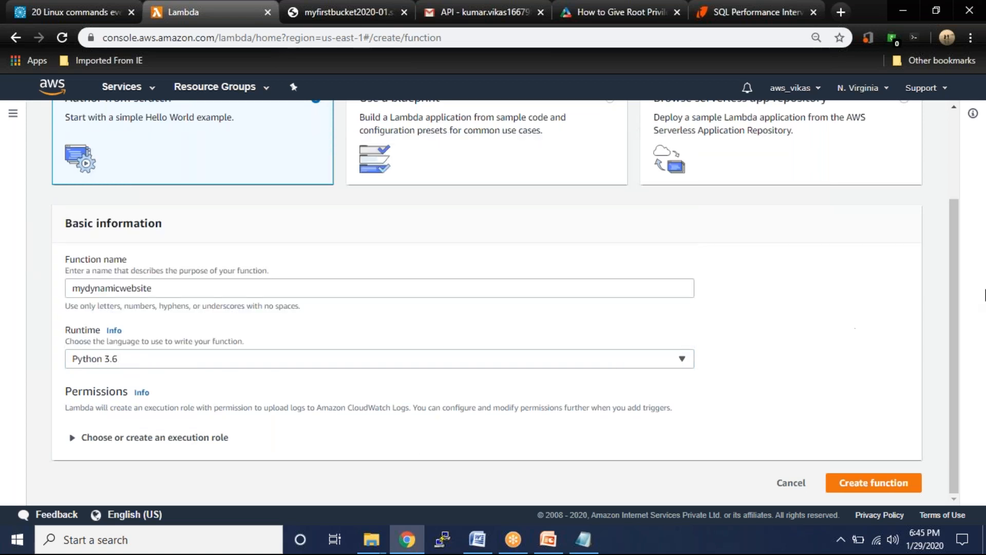
# - Set the execution role to 'Create a new role from AWS policy templates'
pyautogui.click(73, 437)
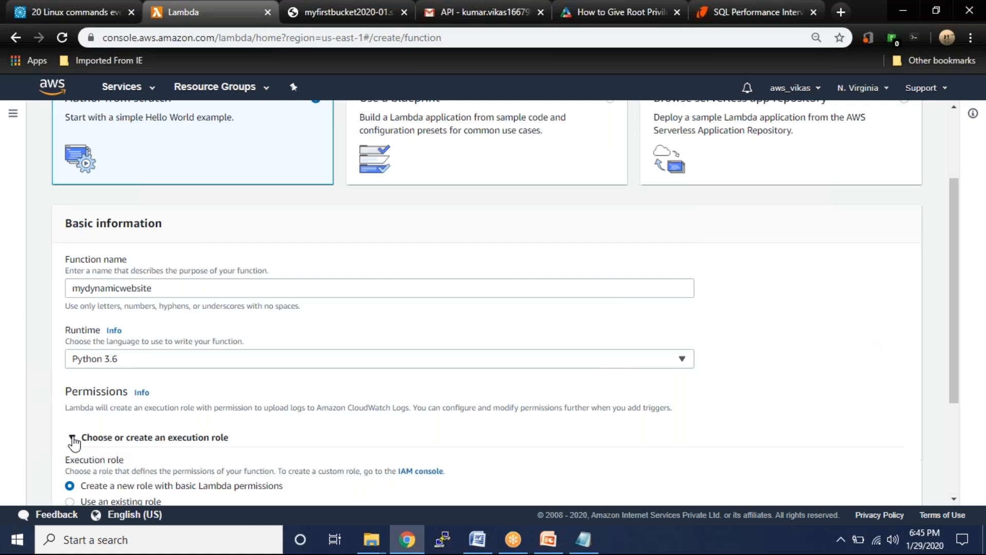
pyautogui.scroll(-3, 500, 353)
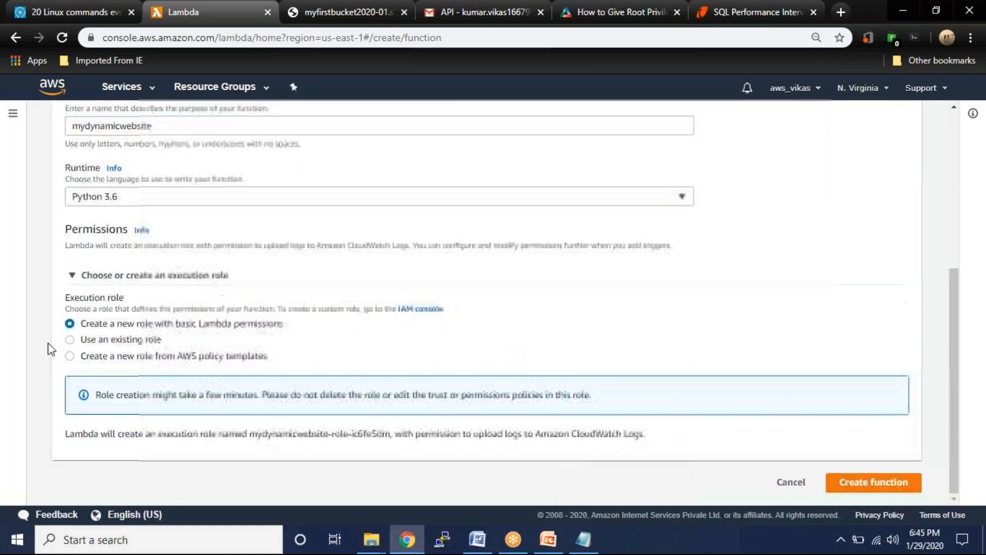
pyautogui.click(218, 358)
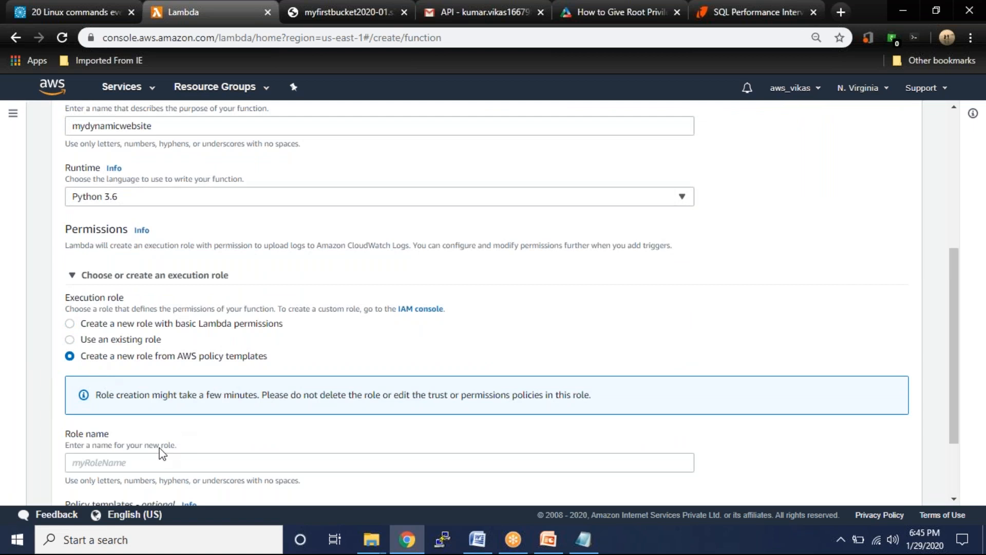
pyautogui.scroll(-2, 159, 447)
# - Name the role mydynamicrole with the Simple microservice permissions template, then switch to the PowerPoint notes
pyautogui.click(132, 361)
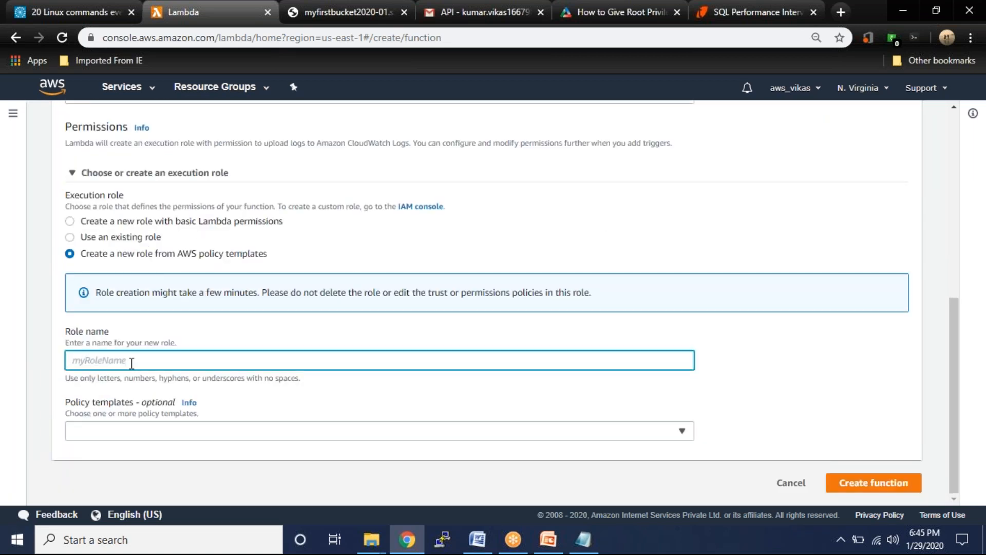
pyautogui.write('mydynamicrole')
pyautogui.click(171, 430)
pyautogui.write('micro')
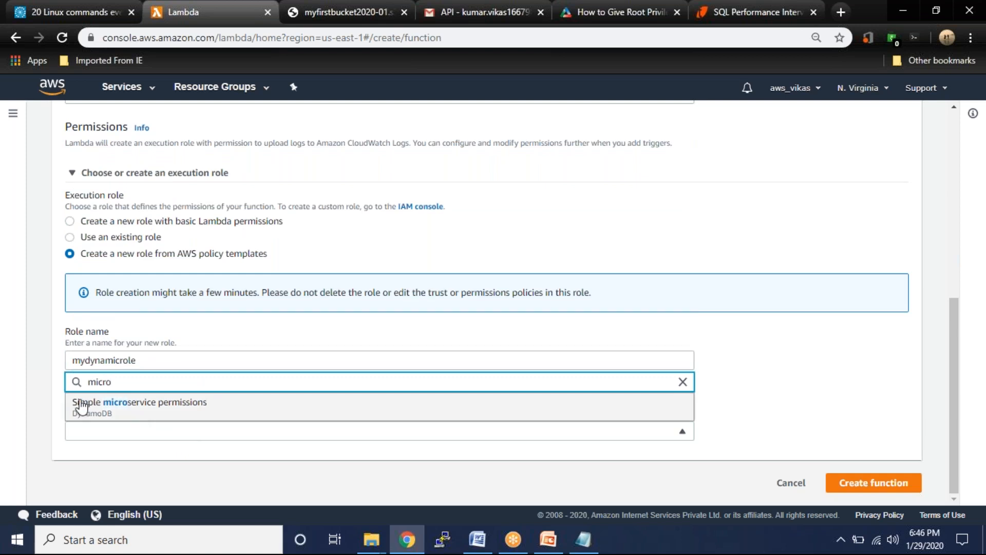
pyautogui.click(175, 408)
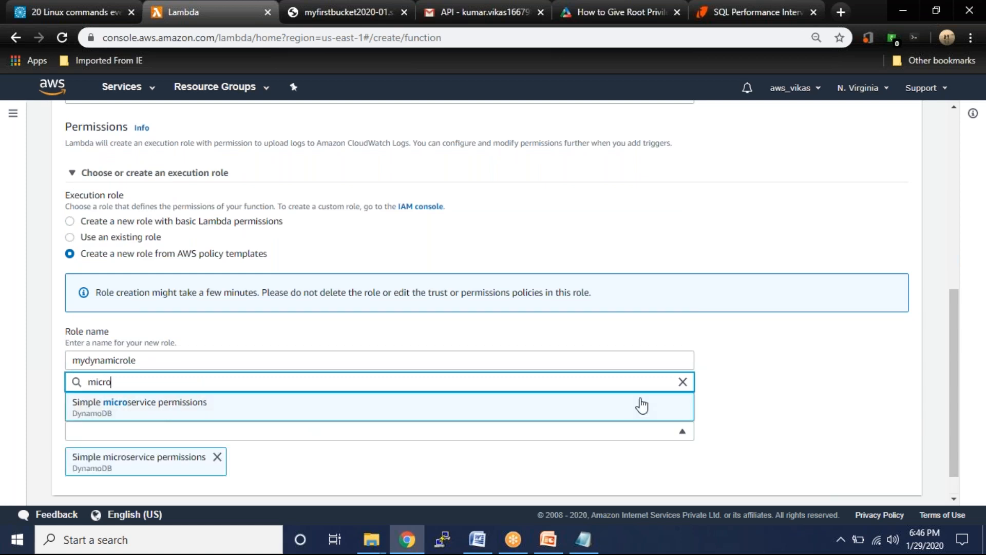
pyautogui.click(791, 412)
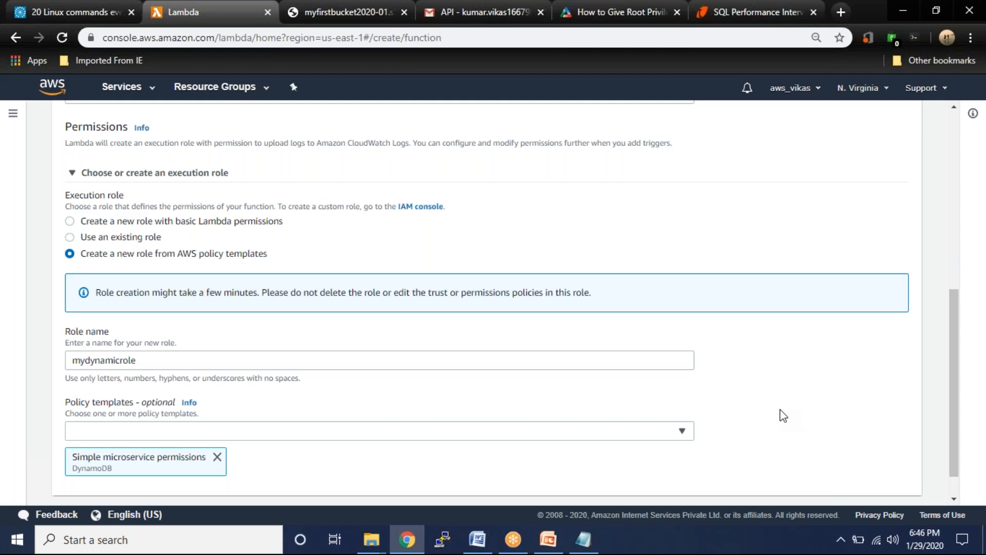
pyautogui.hotkey('alt', 'Tab')
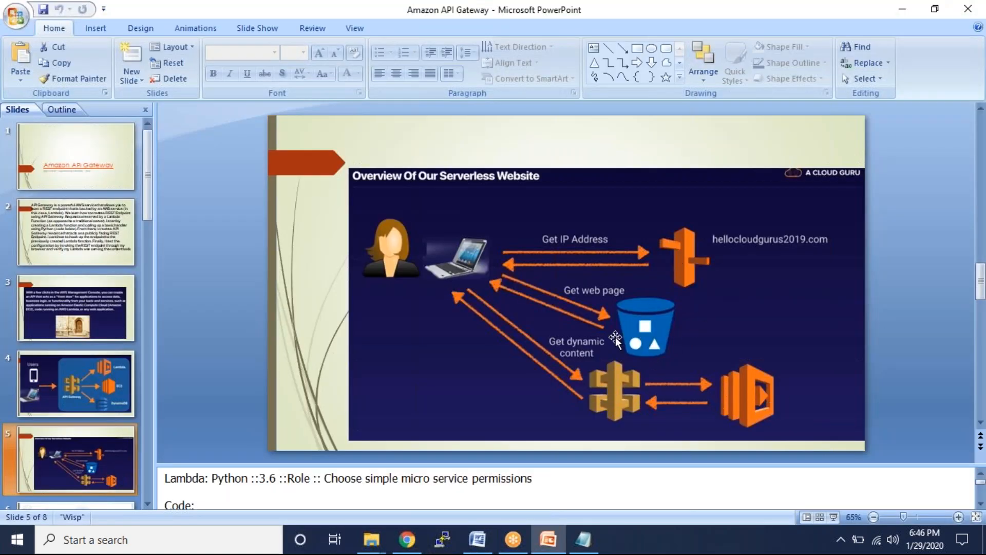
# - Check the Lambda page, then enlarge the PowerPoint notes pane to show the whole handler code
pyautogui.hotkey('alt', 'Tab')
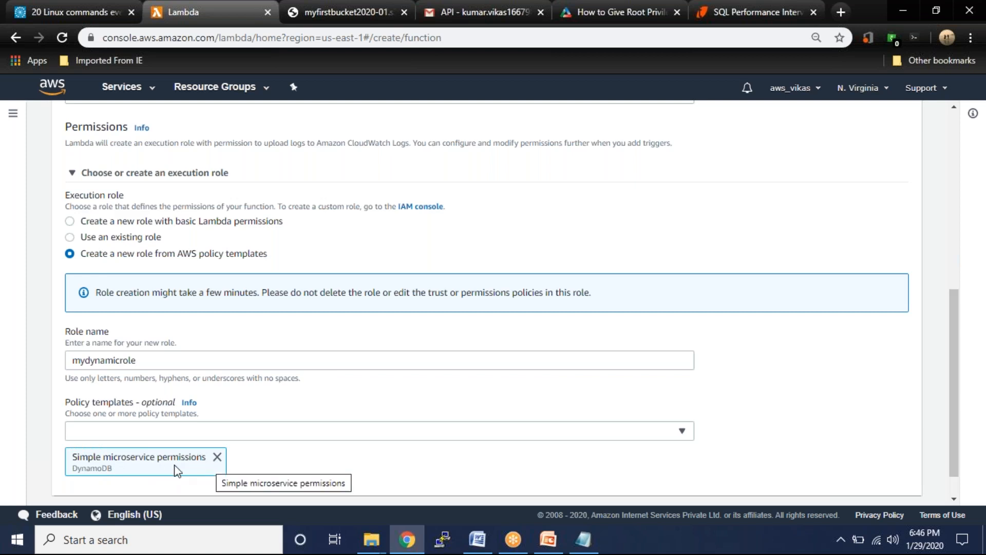
pyautogui.scroll(-1, 307, 408)
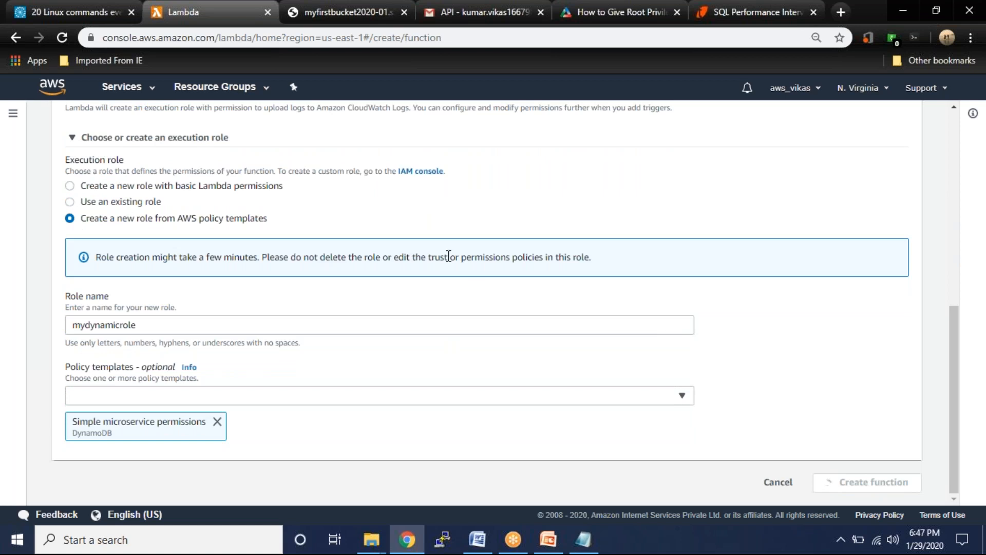
pyautogui.hotkey('alt', 'Tab')
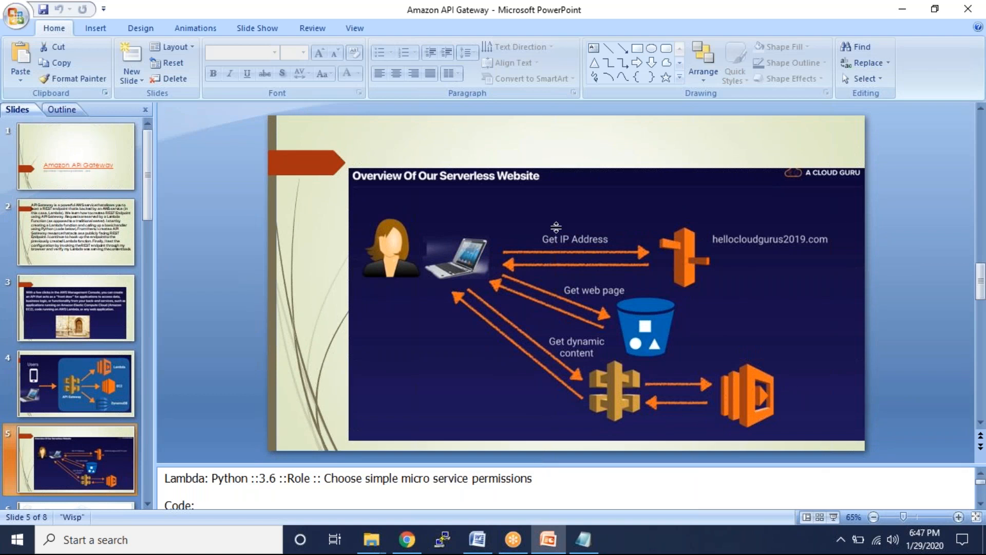
pyautogui.moveTo(557, 174); pyautogui.dragTo(557, 238)
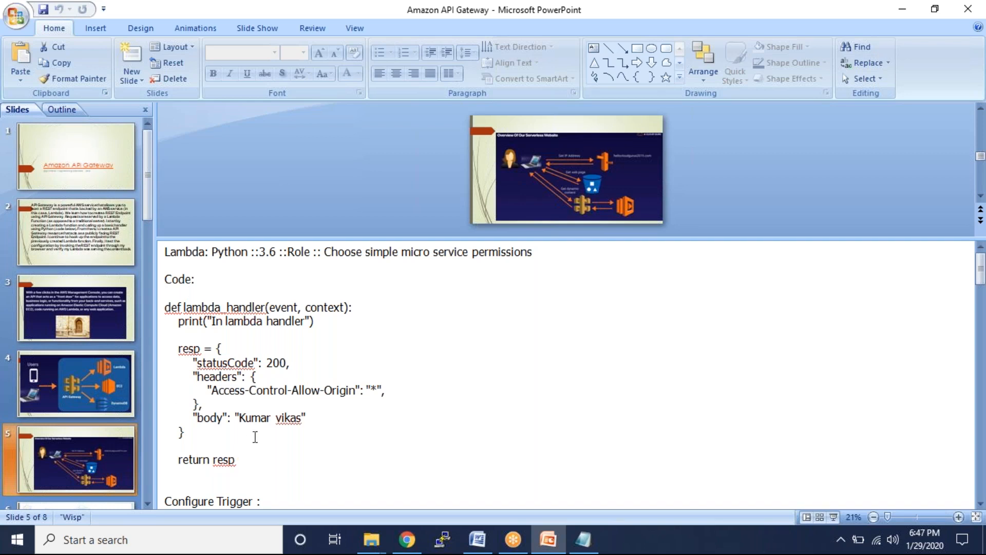
# - Select the lambda_handler code in slide 5's notes and return to the new function page
pyautogui.click(256, 437)
pyautogui.click(236, 456)
pyautogui.moveTo(235, 457); pyautogui.dragTo(158, 281)
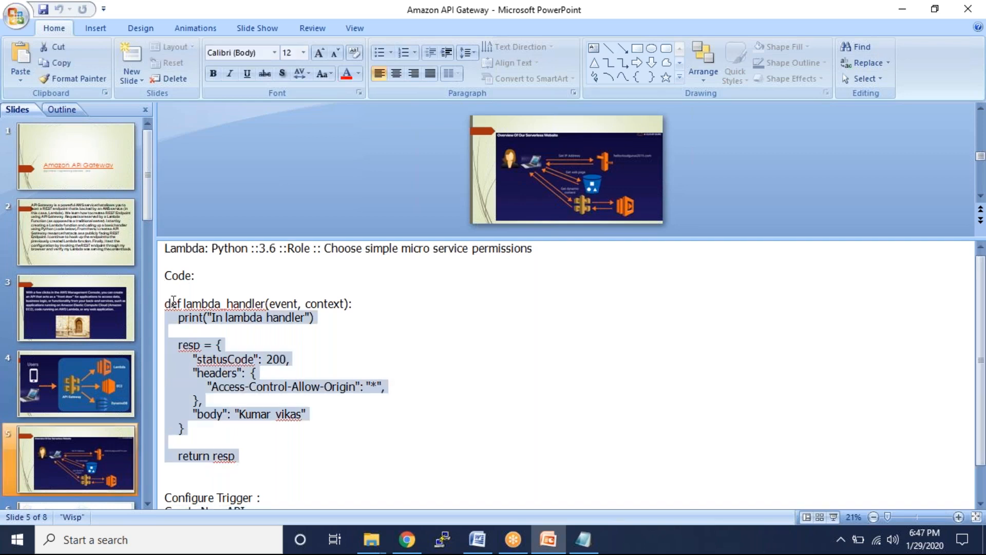
pyautogui.keyDown('shift'); pyautogui.click(159, 304); pyautogui.keyUp('shift')
pyautogui.hotkey('ctrl', 'c')
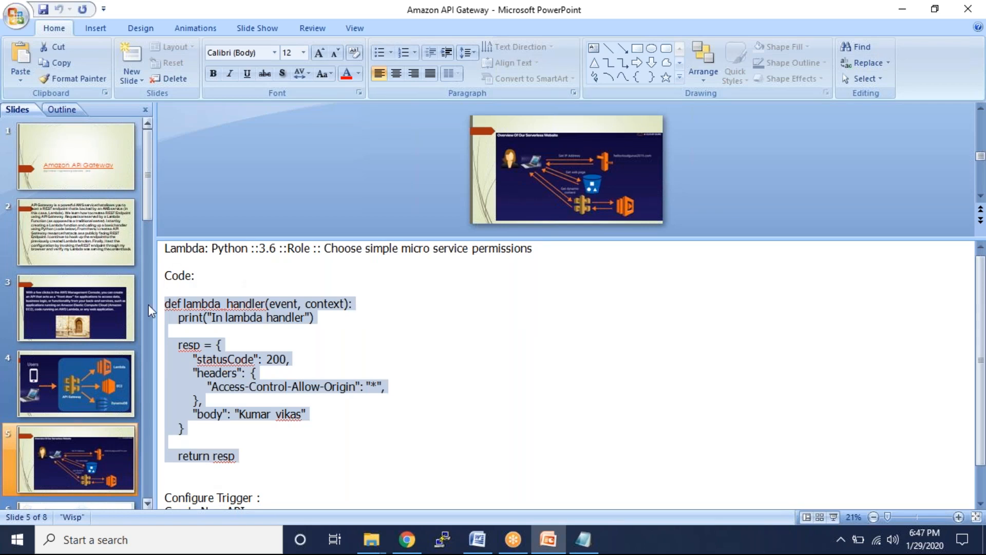
pyautogui.click(407, 539)
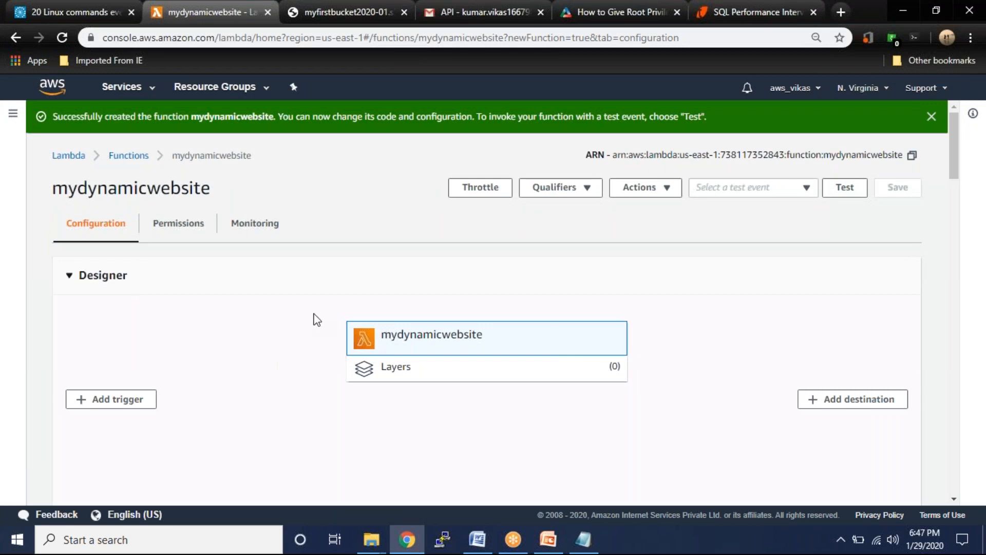
pyautogui.scroll(-8, 314, 319)
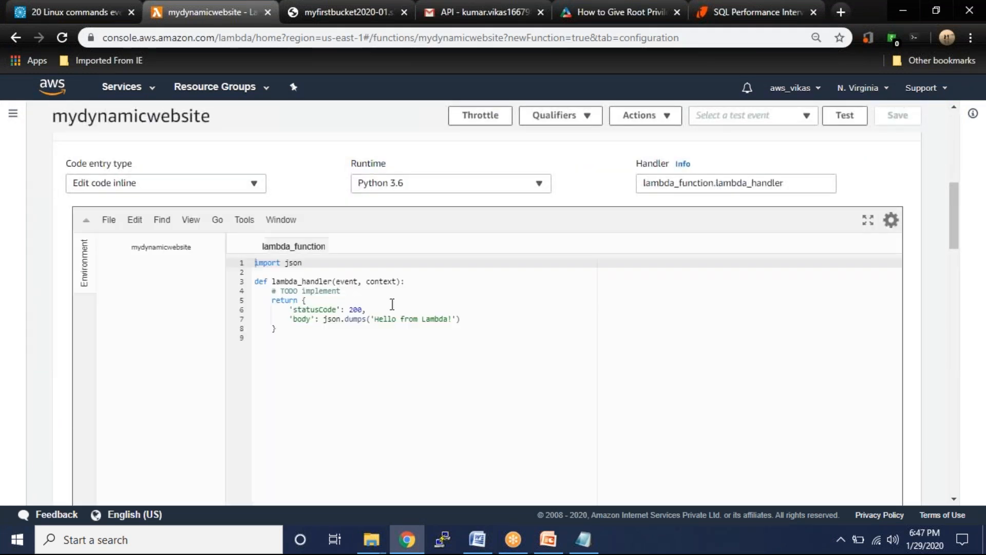
# - Replace the default function code with the pasted handler and compare the lambda_handler names
pyautogui.moveTo(298, 338); pyautogui.dragTo(249, 246)
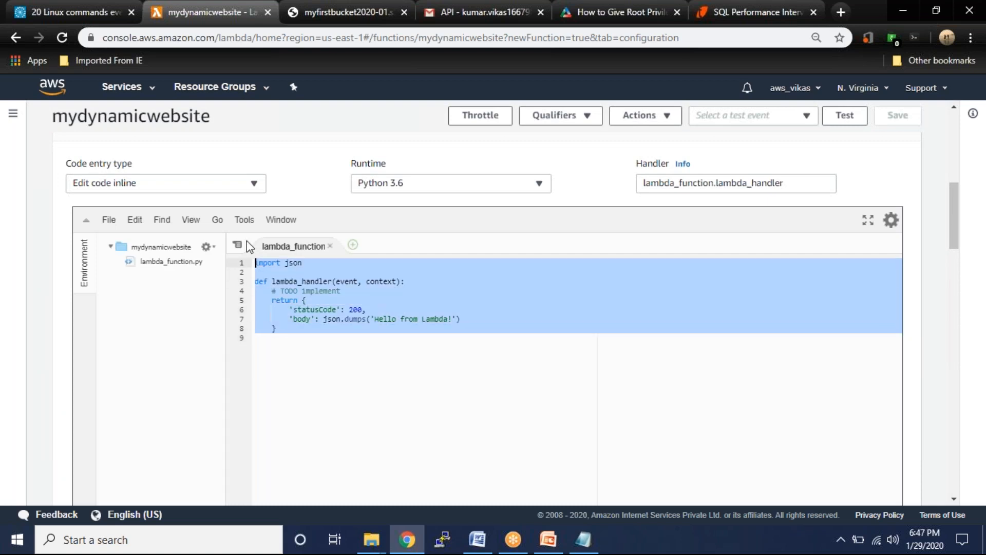
pyautogui.hotkey('ctrl', 'v')
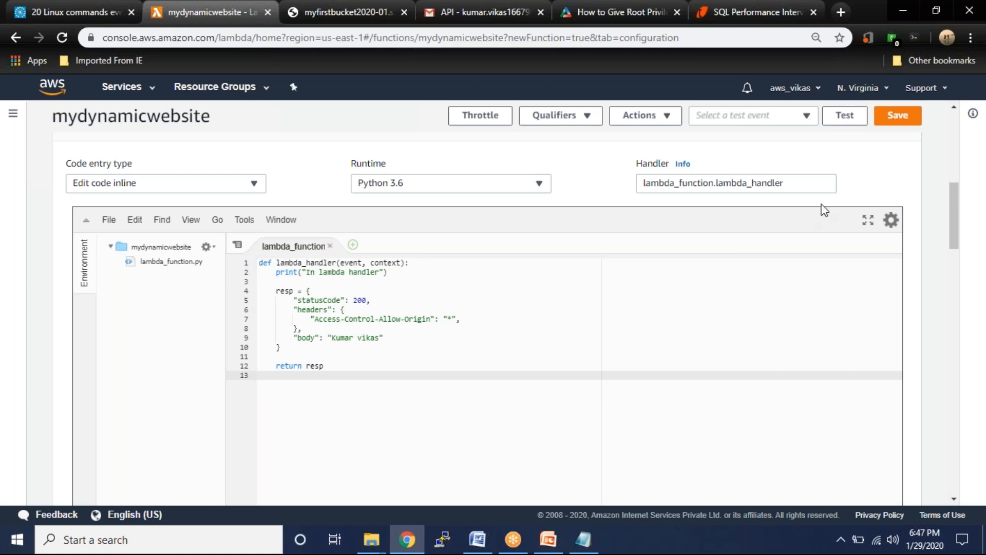
pyautogui.moveTo(717, 183); pyautogui.dragTo(784, 183)
pyautogui.moveTo(277, 262); pyautogui.dragTo(339, 263)
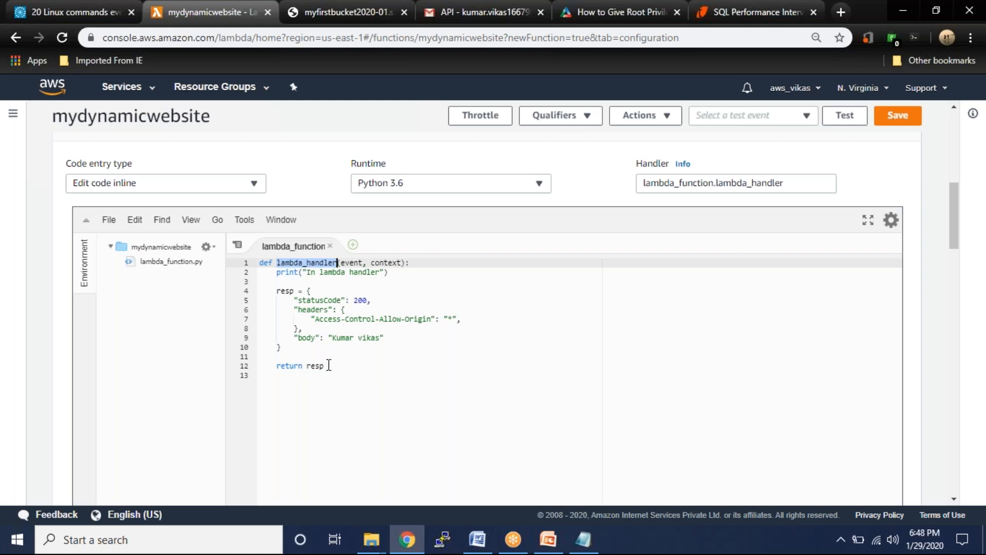
# - Resize the PowerPoint notes, then save the lambda_function file and the function's updated code
pyautogui.hotkey('alt', 'Tab')
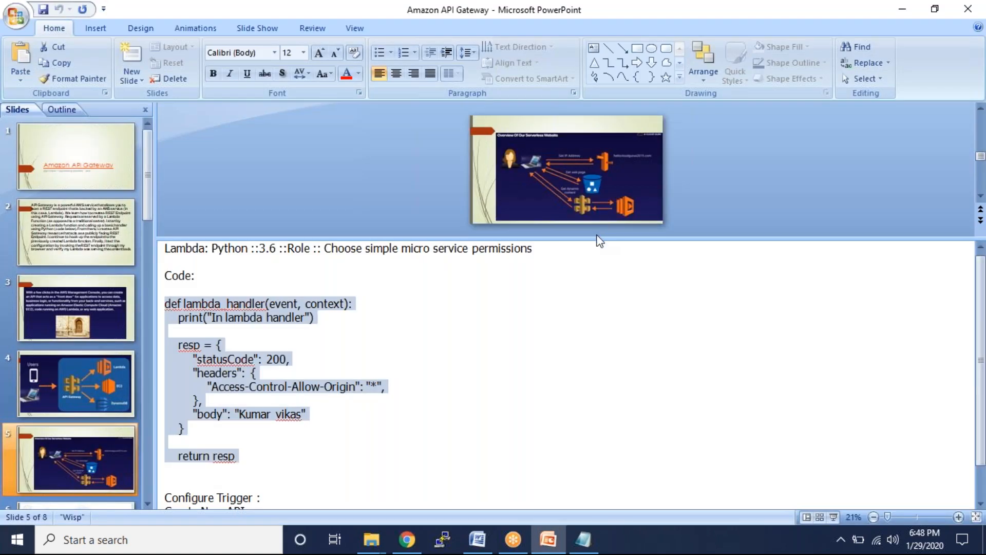
pyautogui.moveTo(594, 240); pyautogui.dragTo(560, 458)
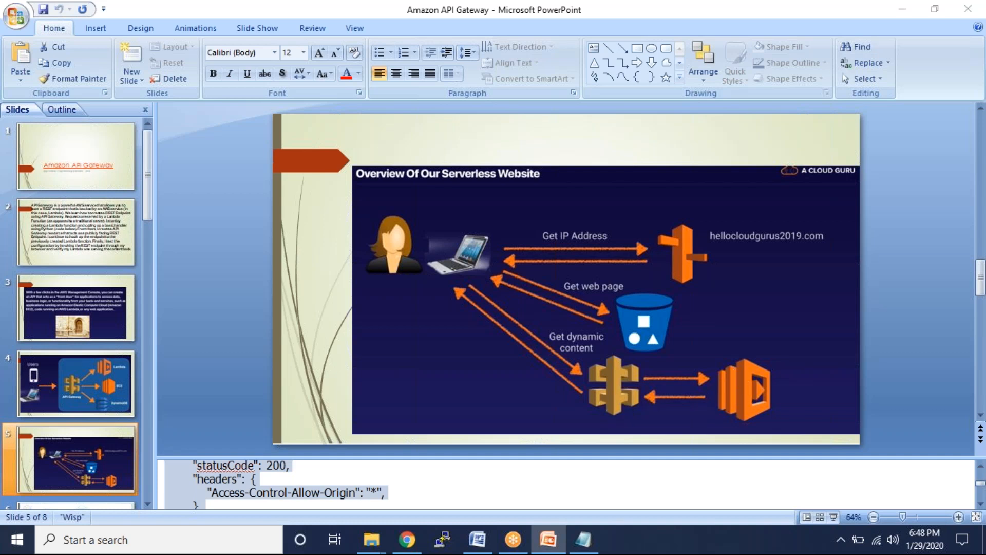
pyautogui.hotkey('alt', 'Tab')
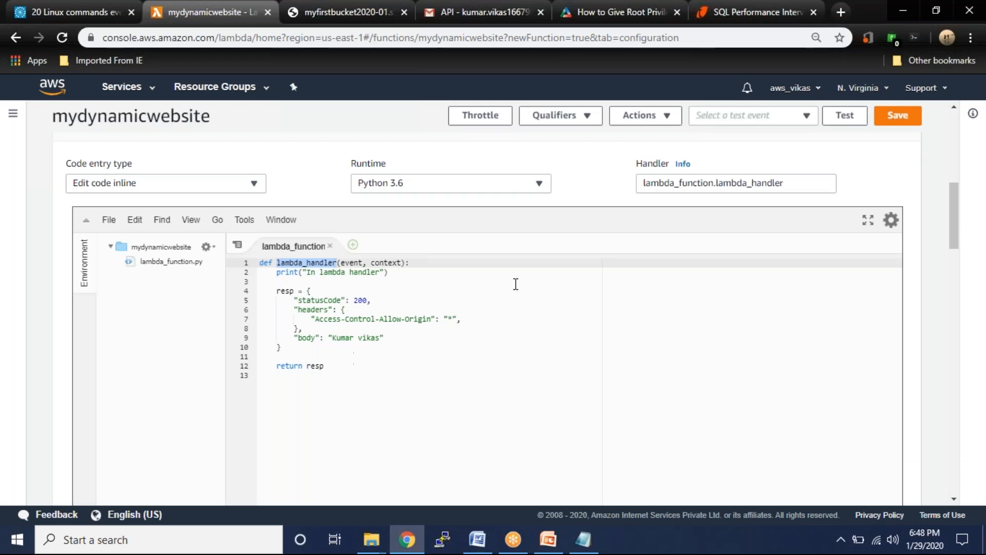
pyautogui.click(111, 225)
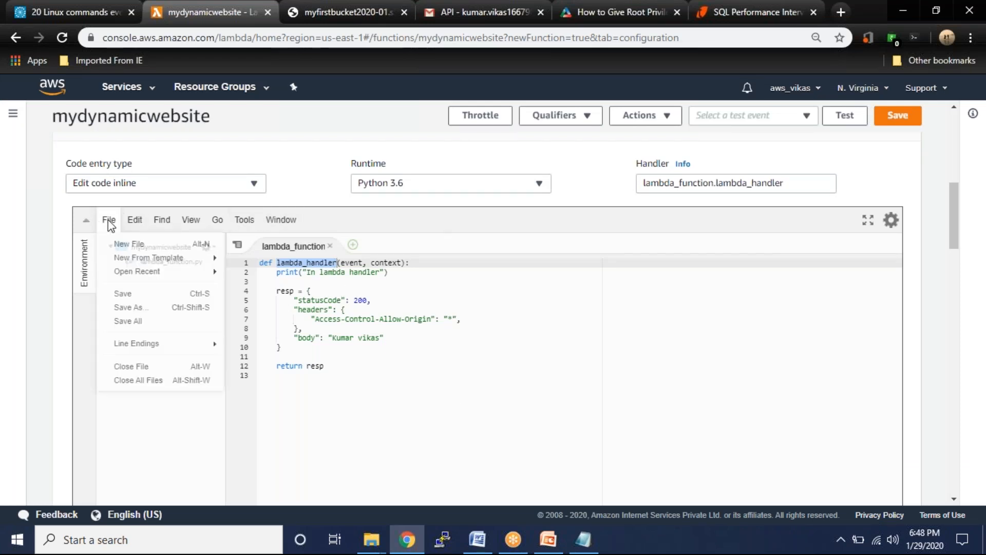
pyautogui.click(123, 296)
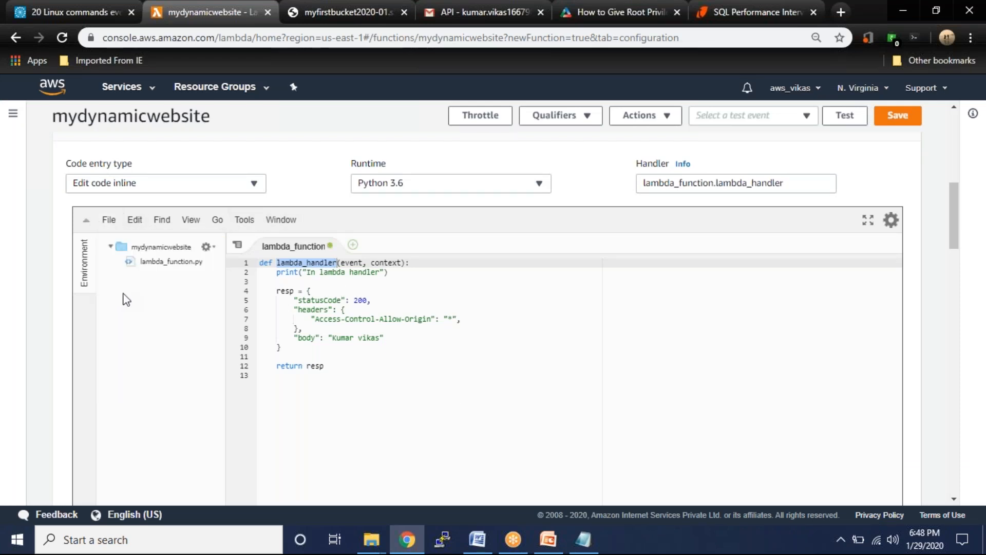
pyautogui.click(898, 126)
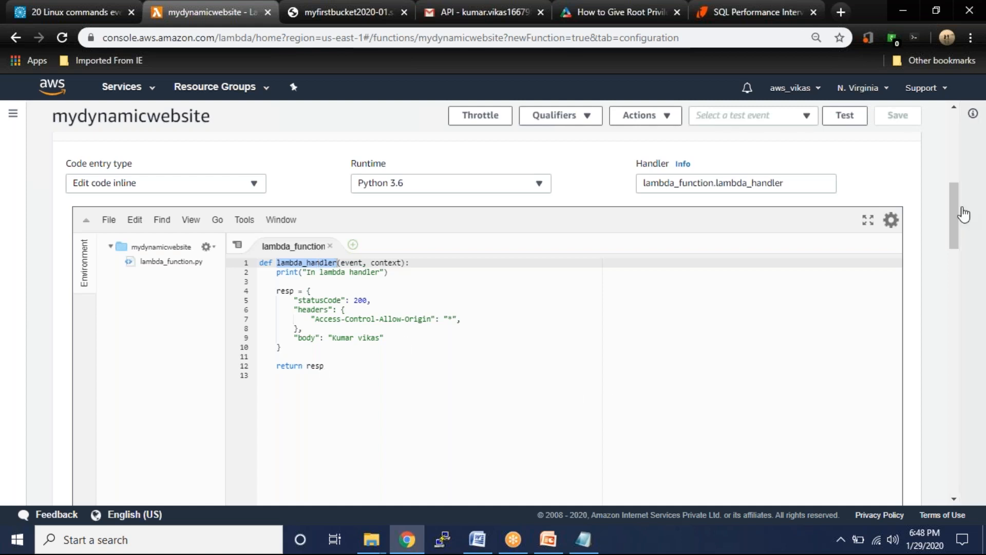
pyautogui.moveTo(955, 223); pyautogui.dragTo(952, 304)
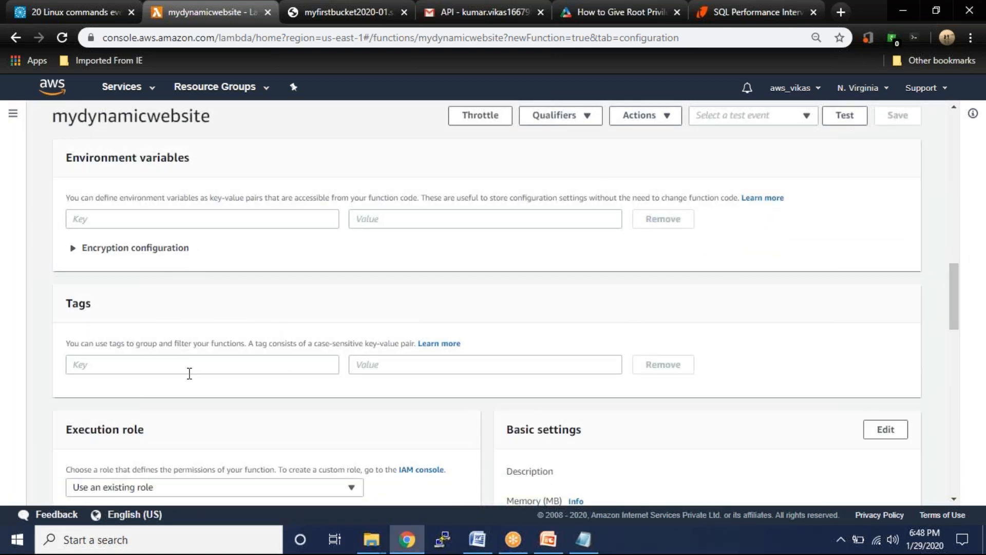
# - Edit Basic settings to 256 MB memory and a 9-second timeout, and save
pyautogui.scroll(-3, 317, 352)
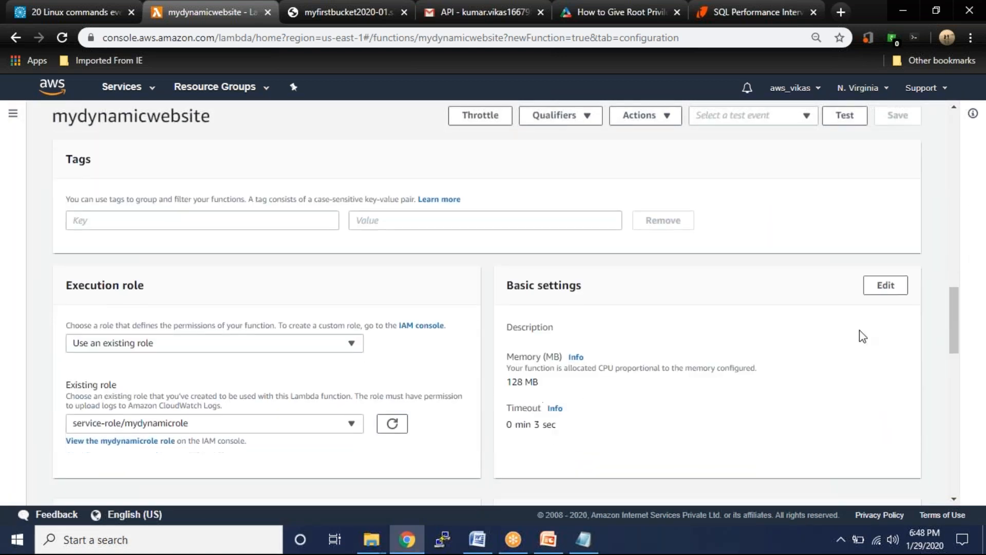
pyautogui.click(883, 288)
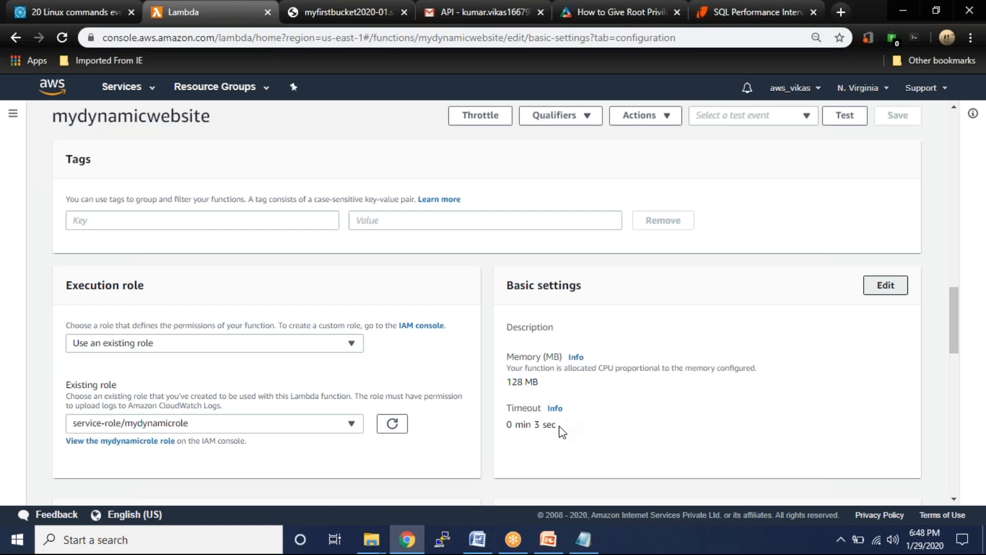
pyautogui.moveTo(73, 308); pyautogui.dragTo(80, 309)
pyautogui.click(161, 351)
pyautogui.click(173, 349)
pyautogui.click(172, 349)
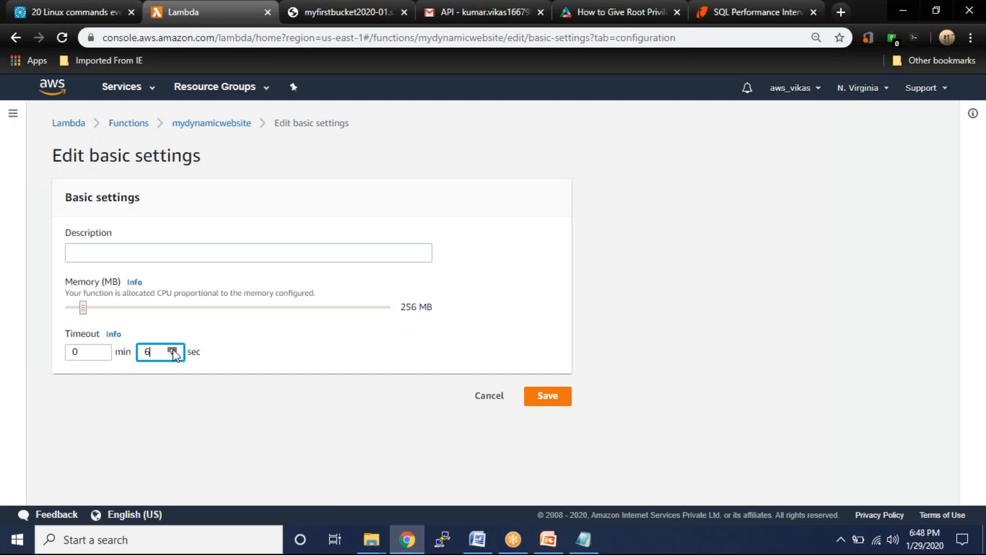
pyautogui.click(560, 402)
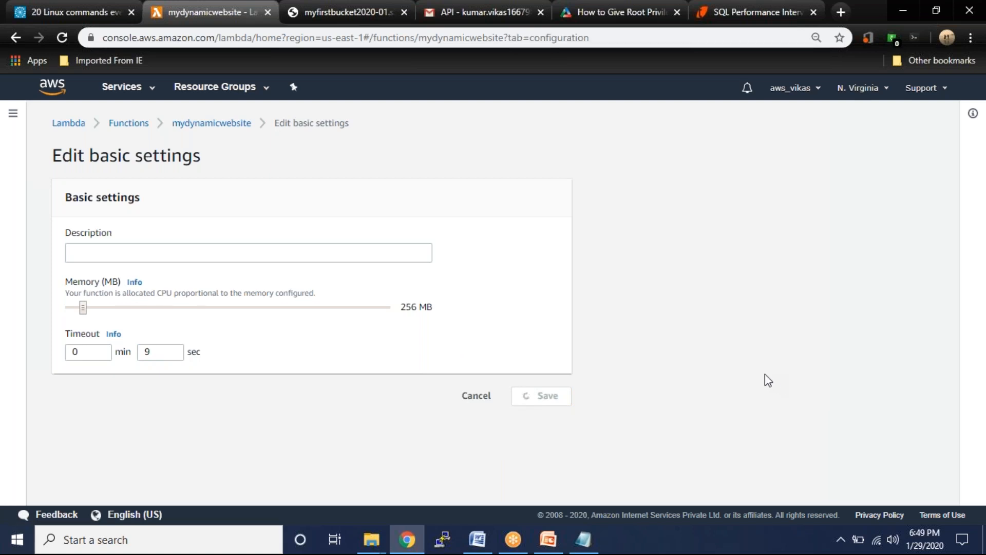
pyautogui.scroll(-15, 786, 381)
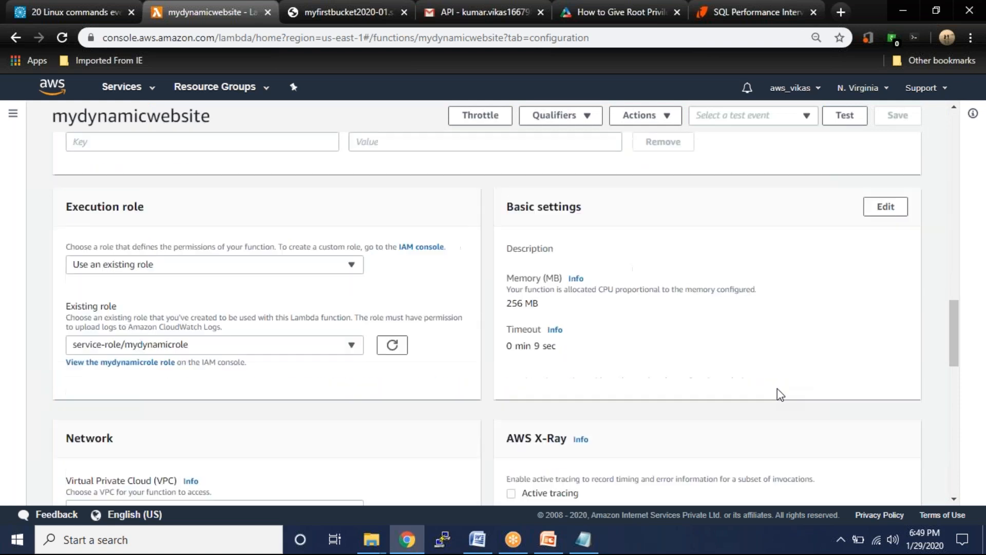
pyautogui.scroll(-2, 778, 389)
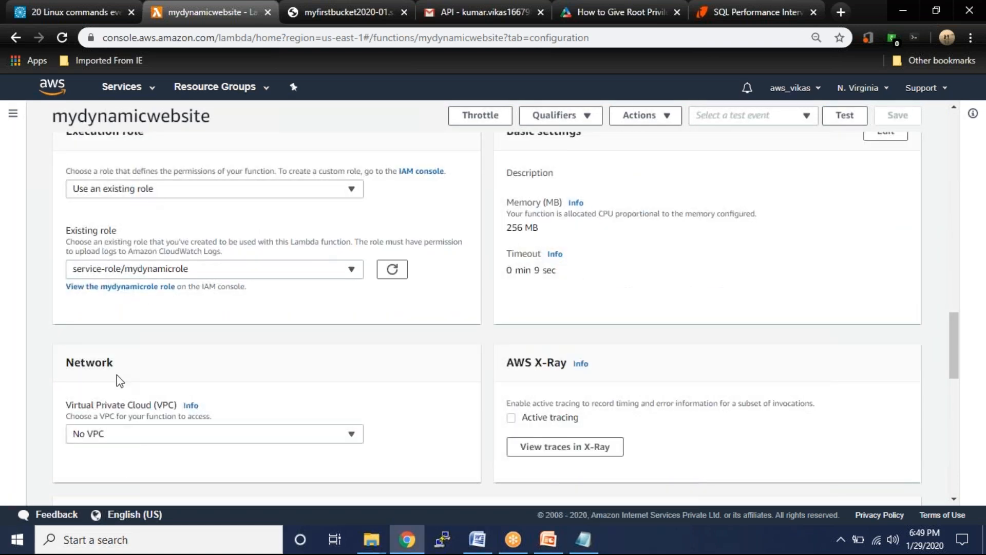
pyautogui.scroll(-3, 506, 454)
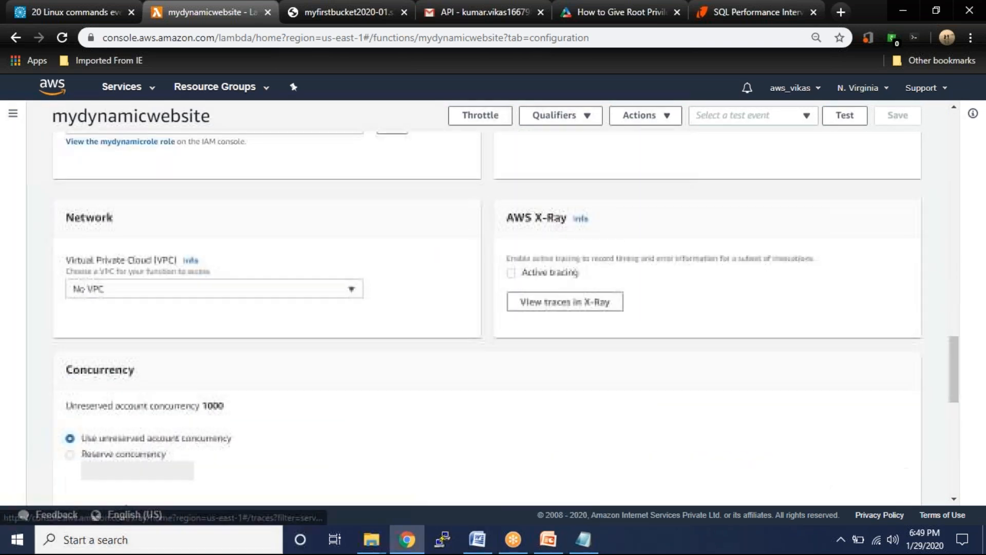
pyautogui.scroll(15, 488, 308)
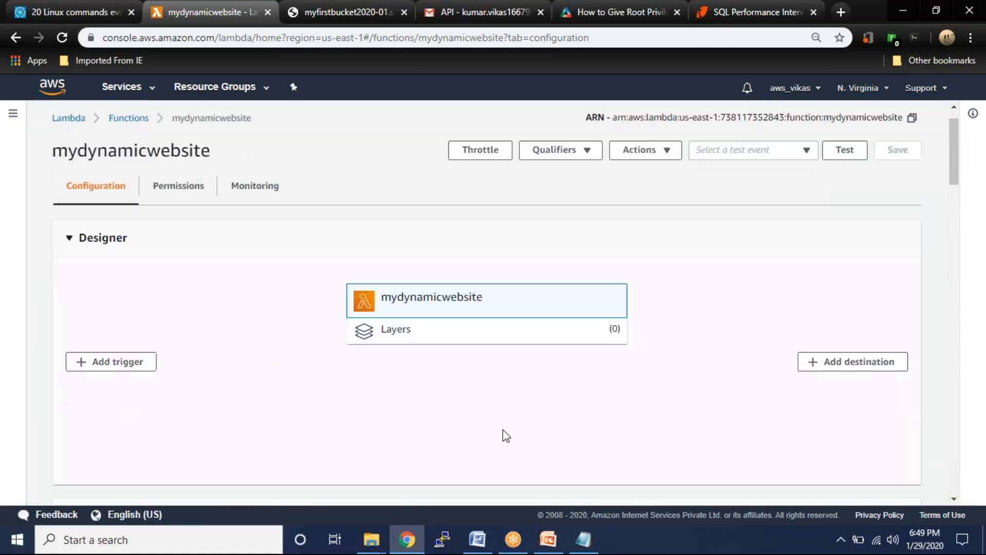
pyautogui.scroll(-1, 390, 273)
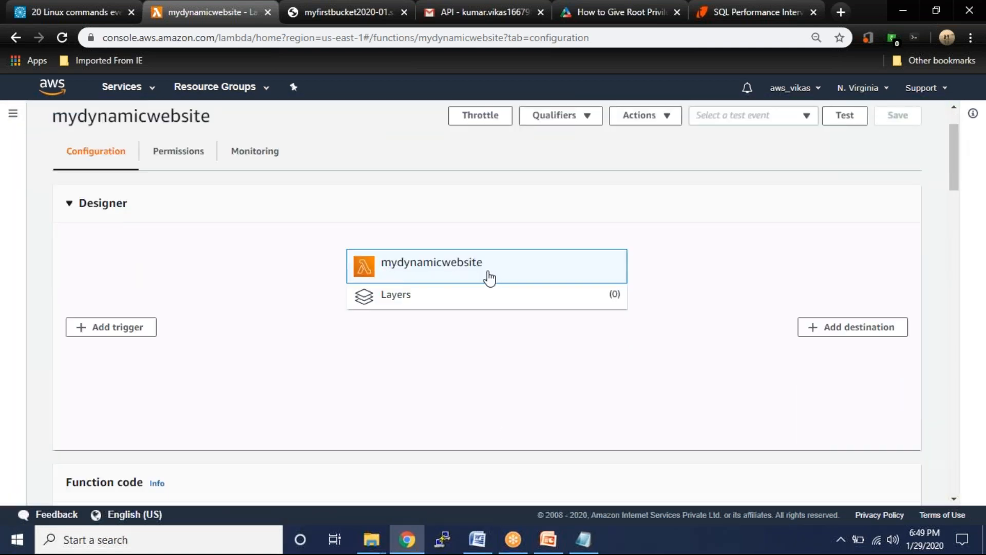
# - Add an API Gateway trigger that creates a new API from the REST API template
pyautogui.click(110, 333)
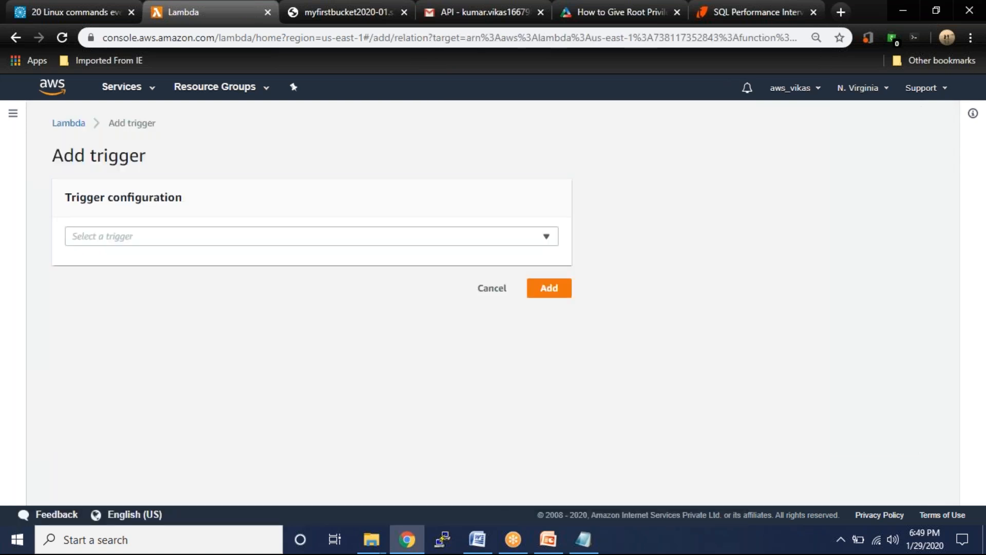
pyautogui.click(254, 243)
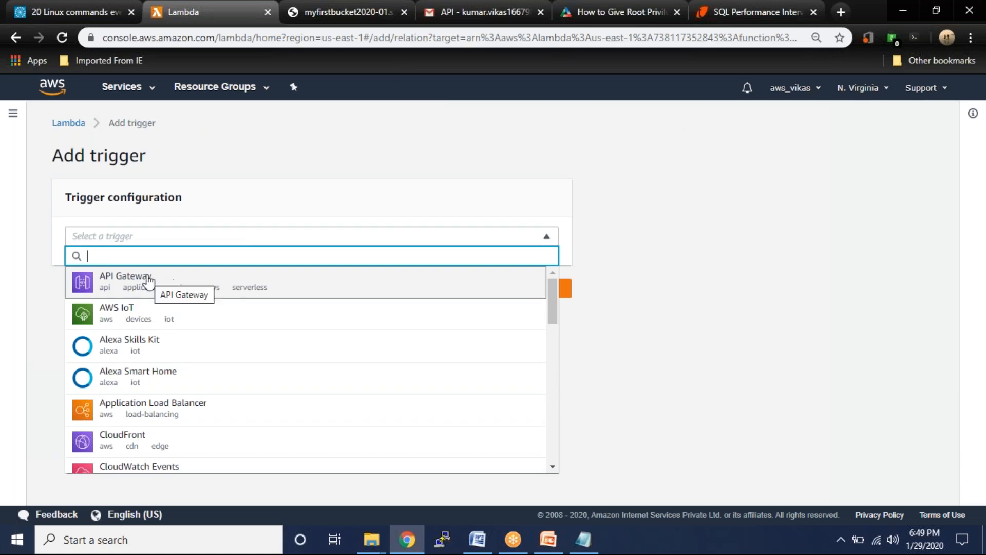
pyautogui.click(145, 282)
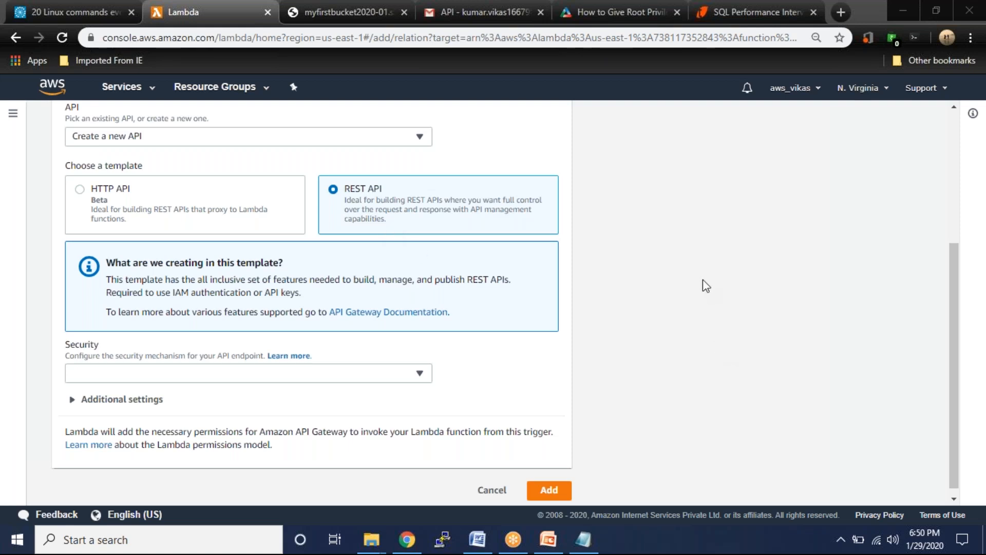
pyautogui.scroll(-1, 703, 280)
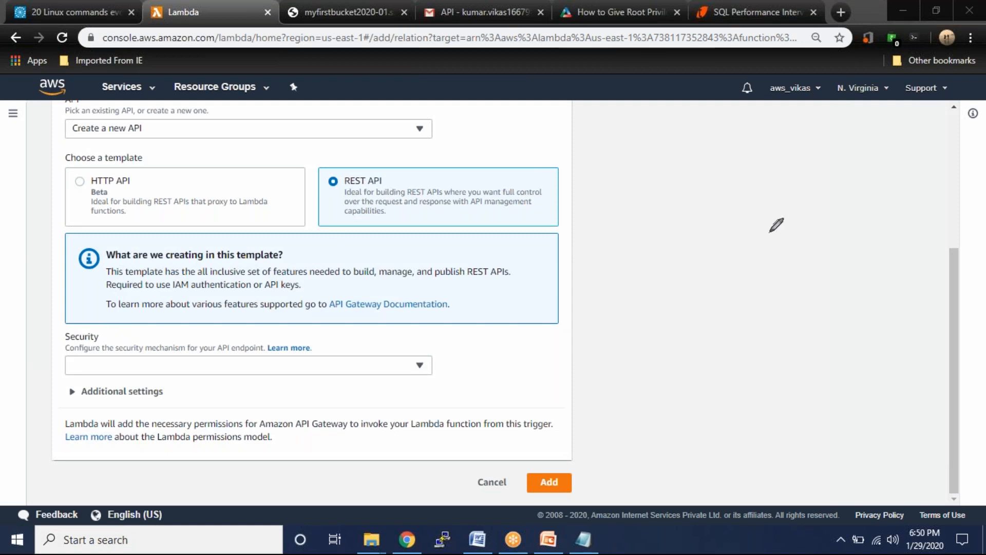
pyautogui.moveTo(775, 212)
pyautogui.mouseDown()
pyautogui.moveTo(808, 225)
pyautogui.moveTo(776, 214)
pyautogui.mouseUp()
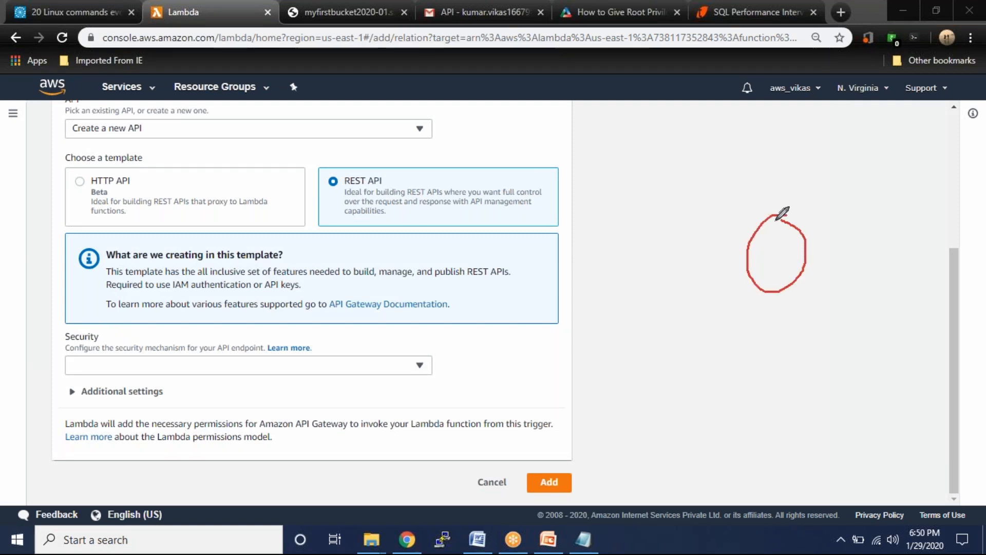
pyautogui.moveTo(311, 237)
pyautogui.mouseDown()
pyautogui.moveTo(374, 260)
pyautogui.moveTo(311, 237)
pyautogui.moveTo(322, 298)
pyautogui.mouseUp()
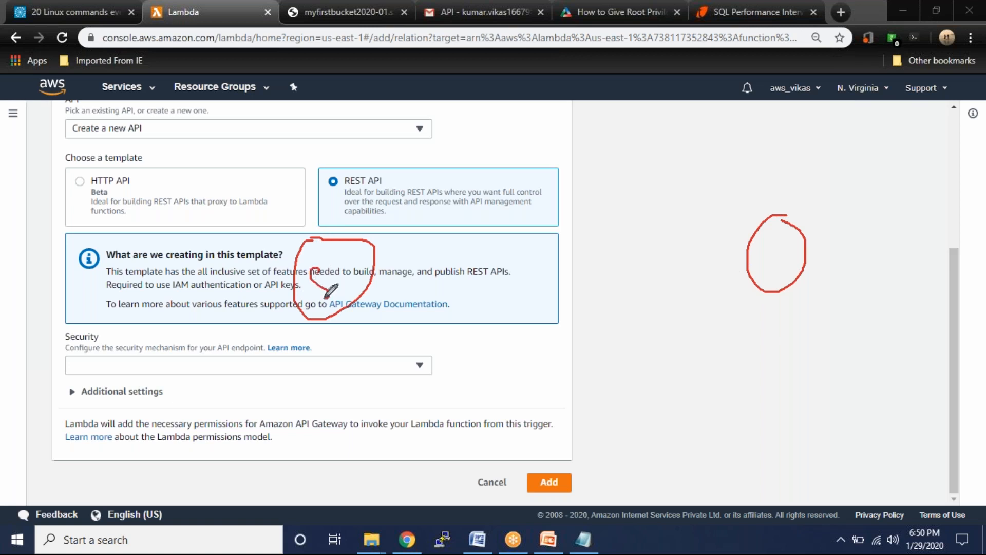
pyautogui.moveTo(765, 255)
pyautogui.mouseDown()
pyautogui.moveTo(919, 221)
pyautogui.moveTo(900, 249)
pyautogui.mouseUp()
pyautogui.moveTo(915, 213)
pyautogui.mouseDown()
pyautogui.moveTo(979, 199)
pyautogui.moveTo(934, 243)
pyautogui.moveTo(952, 254)
pyautogui.mouseUp()
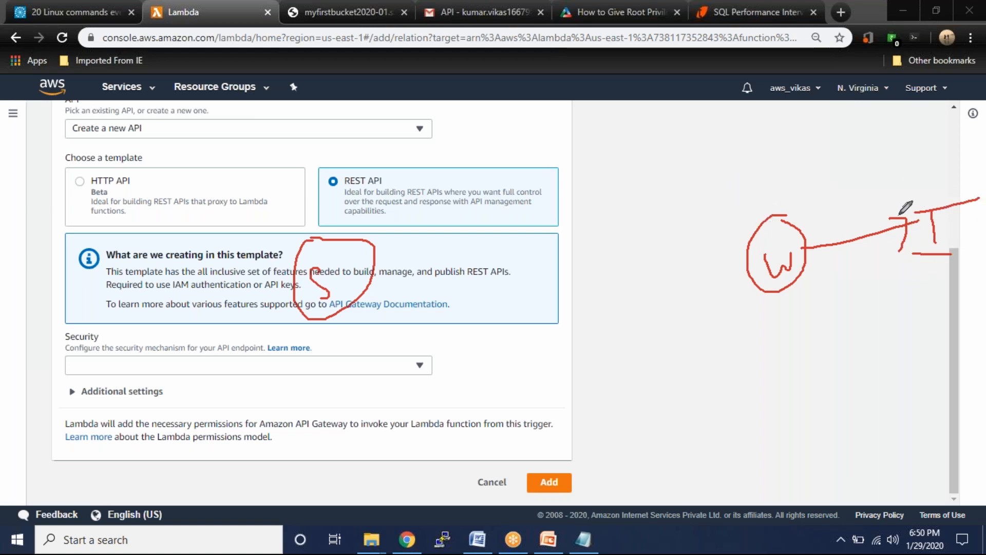
pyautogui.moveTo(934, 208)
pyautogui.mouseDown()
pyautogui.moveTo(781, 177)
pyautogui.moveTo(764, 199)
pyautogui.mouseUp()
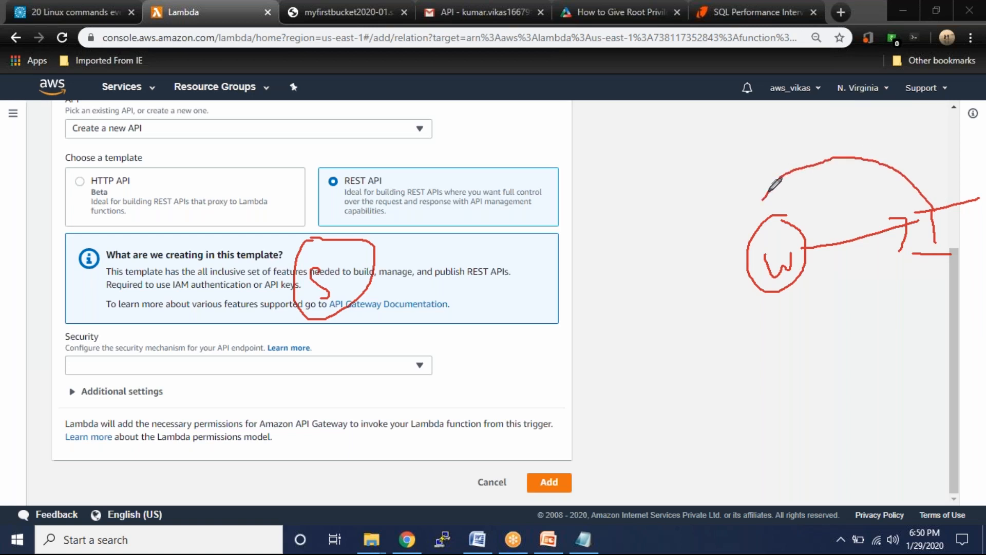
pyautogui.moveTo(797, 154); pyautogui.dragTo(837, 195)
pyautogui.moveTo(817, 143)
pyautogui.mouseDown()
pyautogui.moveTo(802, 164)
pyautogui.moveTo(822, 165)
pyautogui.moveTo(827, 154)
pyautogui.moveTo(840, 165)
pyautogui.moveTo(838, 152)
pyautogui.moveTo(895, 138)
pyautogui.moveTo(860, 157)
pyautogui.mouseUp()
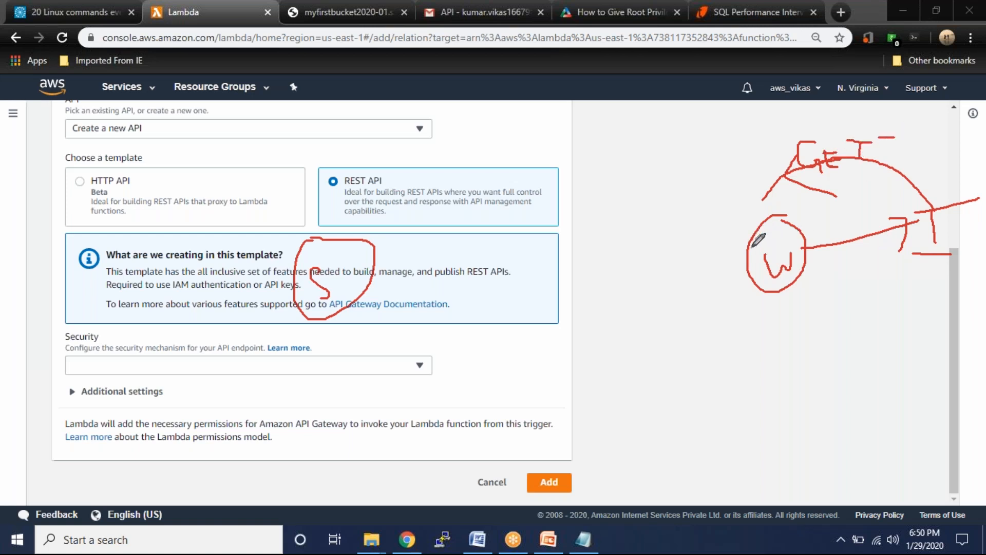
pyautogui.moveTo(750, 241); pyautogui.dragTo(347, 252)
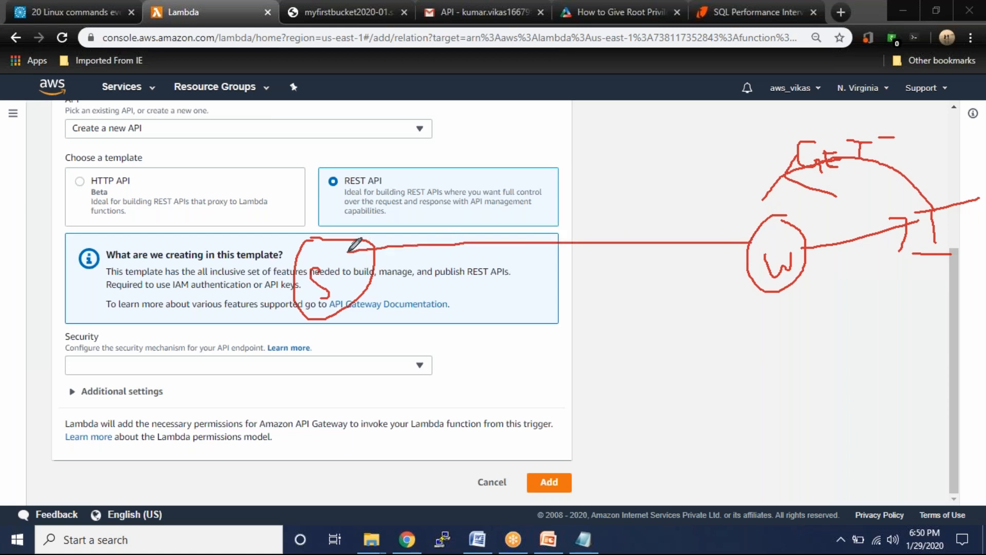
pyautogui.moveTo(435, 232)
pyautogui.mouseDown()
pyautogui.moveTo(418, 243)
pyautogui.moveTo(436, 252)
pyautogui.mouseUp()
pyautogui.moveTo(367, 294)
pyautogui.mouseDown()
pyautogui.moveTo(471, 303)
pyautogui.moveTo(745, 291)
pyautogui.moveTo(905, 234)
pyautogui.mouseUp()
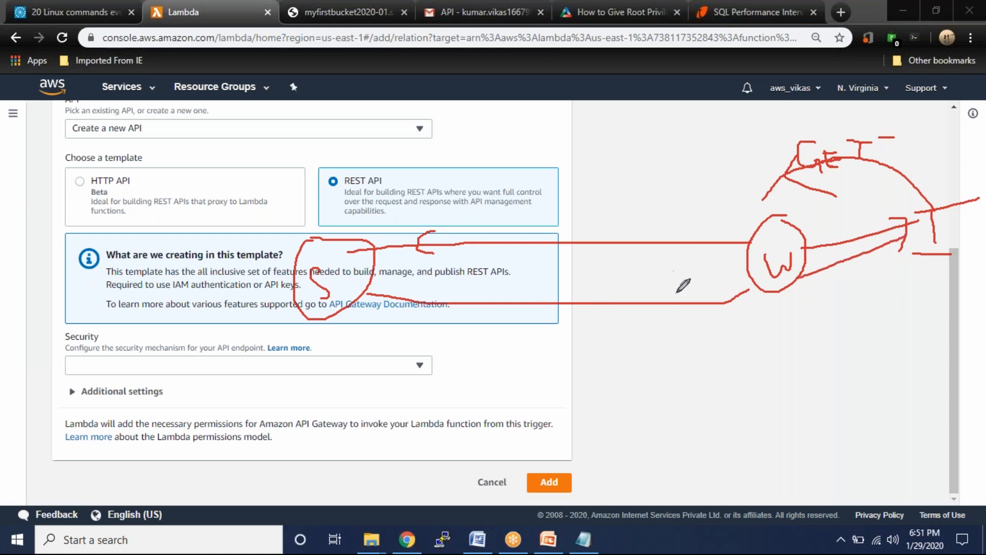
pyautogui.moveTo(675, 294); pyautogui.dragTo(697, 302)
pyautogui.moveTo(670, 336)
pyautogui.mouseDown()
pyautogui.moveTo(669, 357)
pyautogui.moveTo(743, 316)
pyautogui.moveTo(744, 357)
pyautogui.mouseUp()
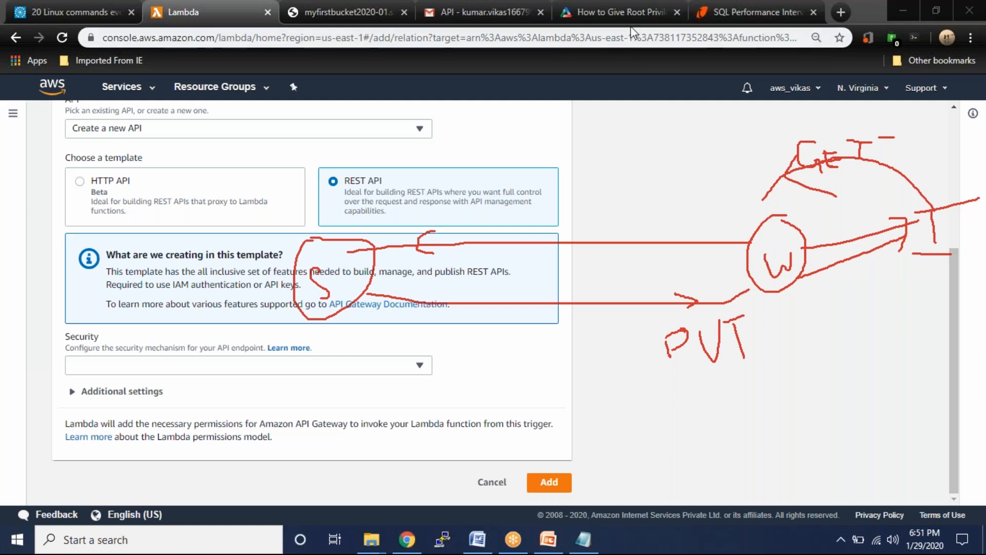
pyautogui.click(620, 110)
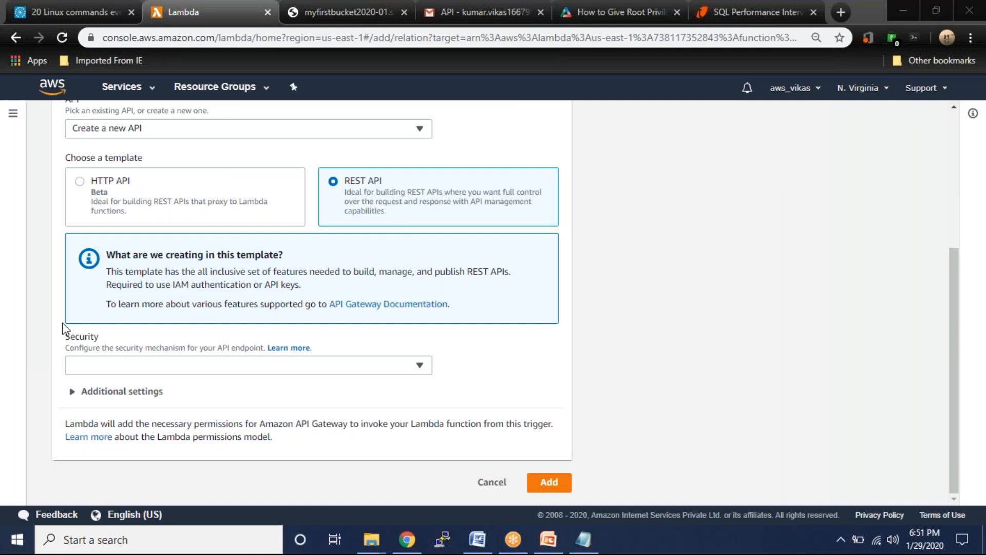
# - Set the trigger's security to AWS IAM and add the API Gateway trigger
pyautogui.click(172, 371)
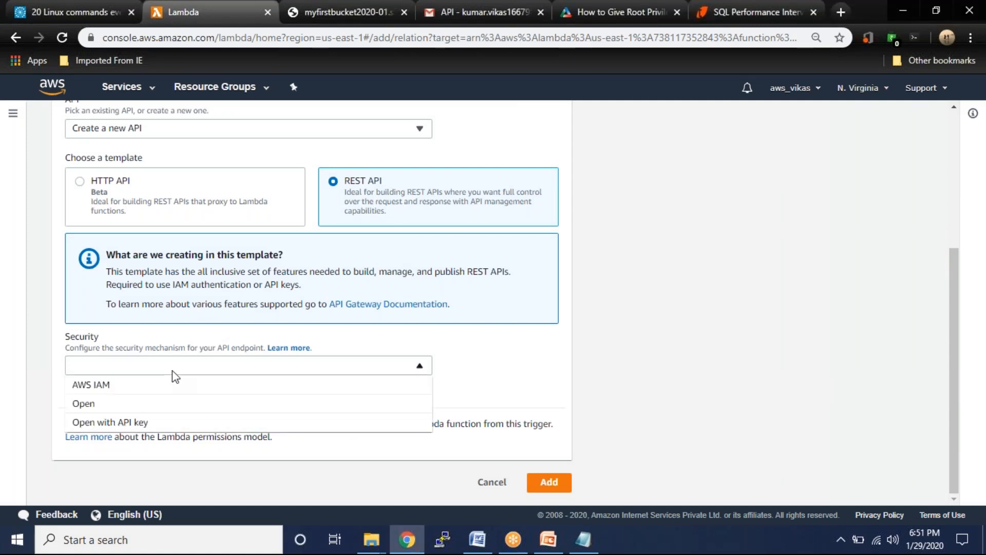
pyautogui.click(110, 389)
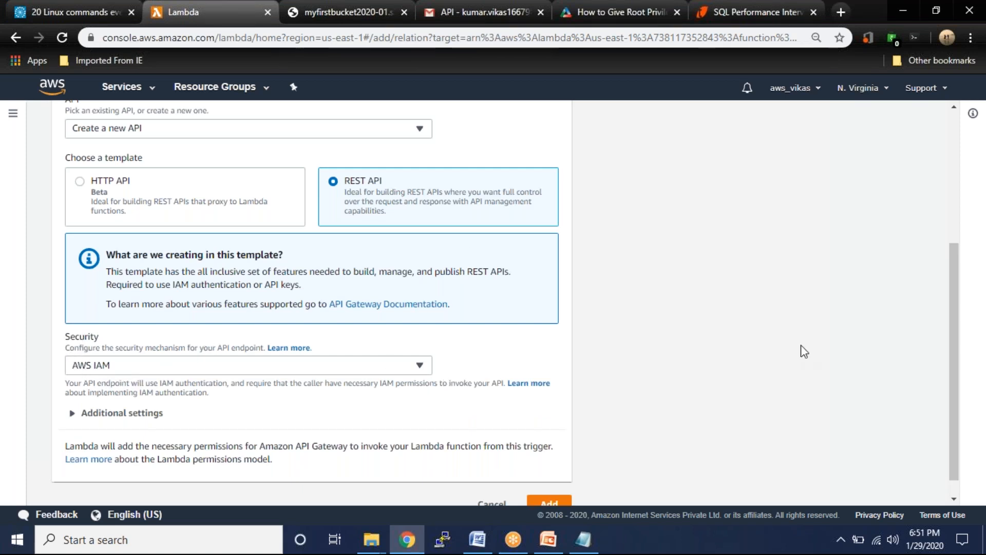
pyautogui.scroll(-1, 800, 345)
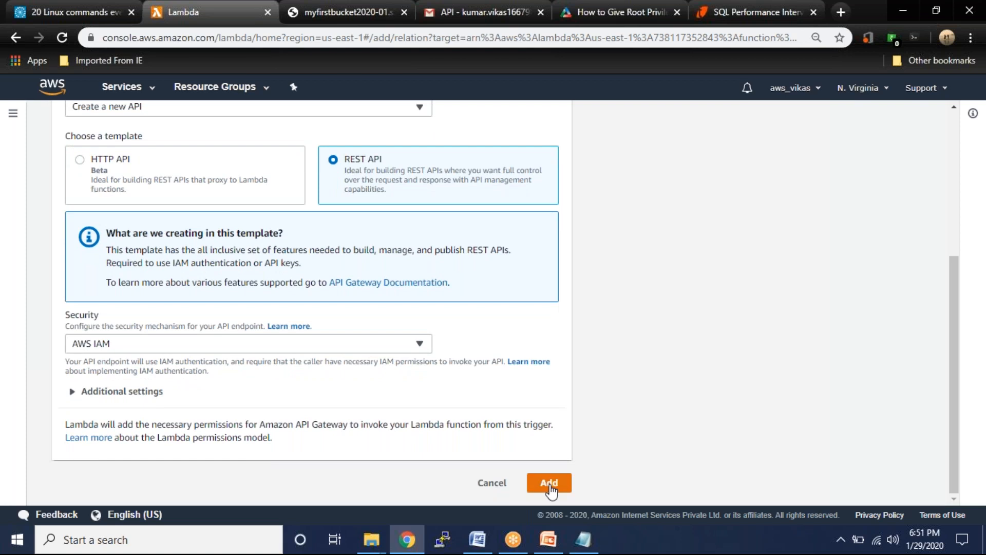
pyautogui.click(549, 484)
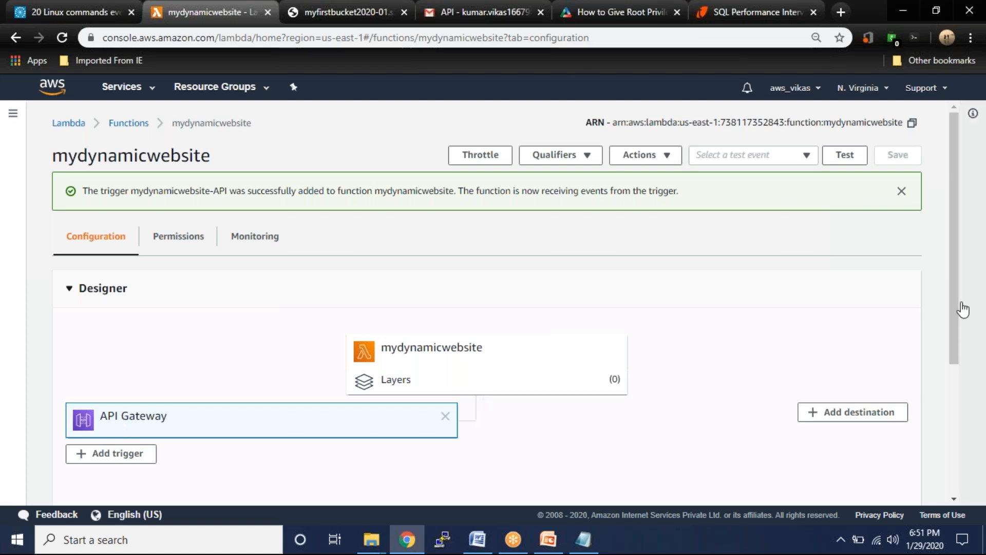
# - Test the new endpoint in a tab (Missing Authentication Token), then open mydynamicwebsite-API in API Gateway
pyautogui.moveTo(951, 316); pyautogui.dragTo(951, 443)
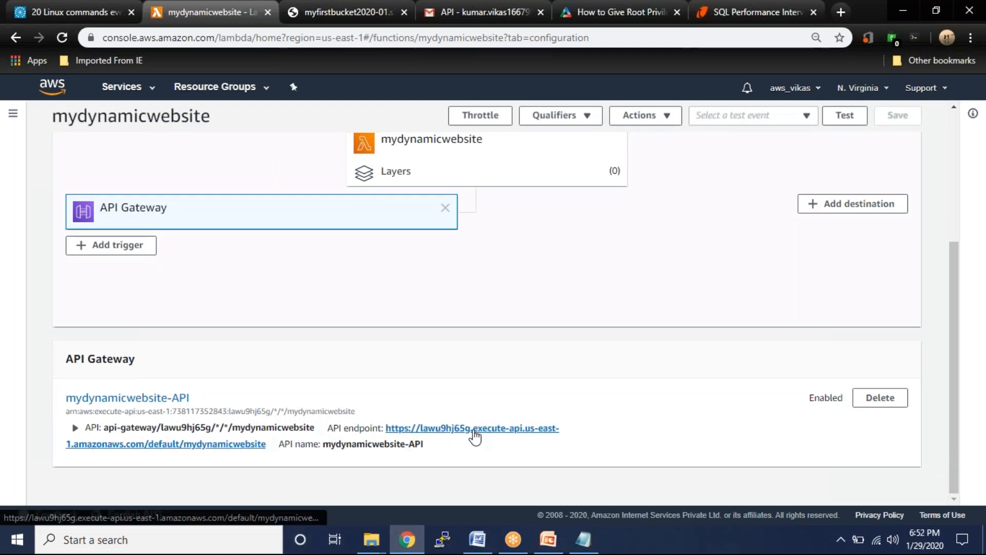
pyautogui.click(473, 428)
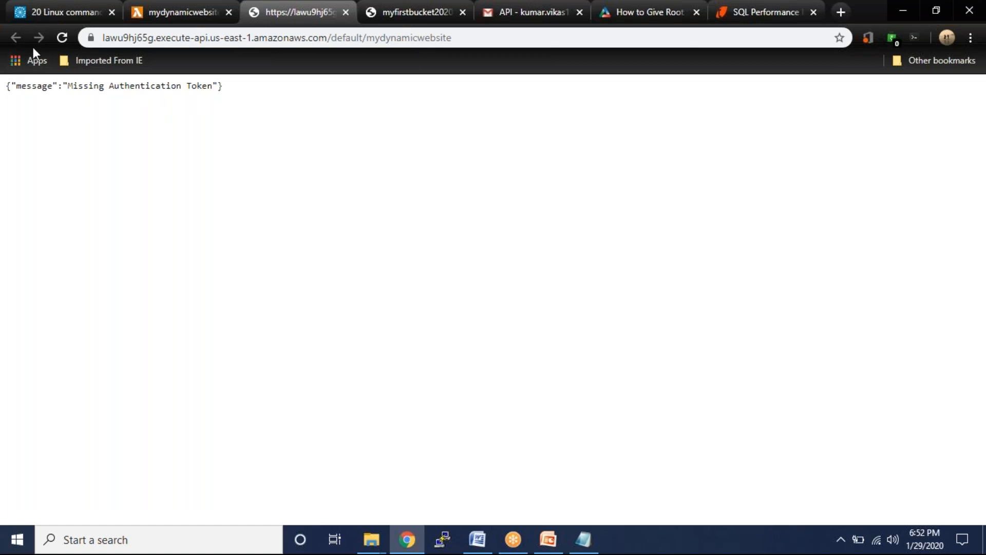
pyautogui.click(186, 15)
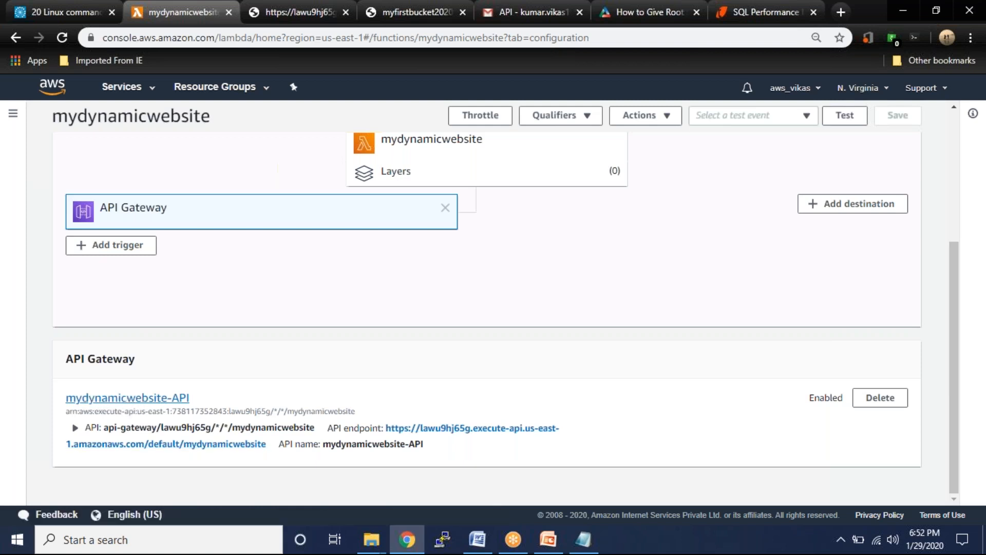
pyautogui.click(128, 400)
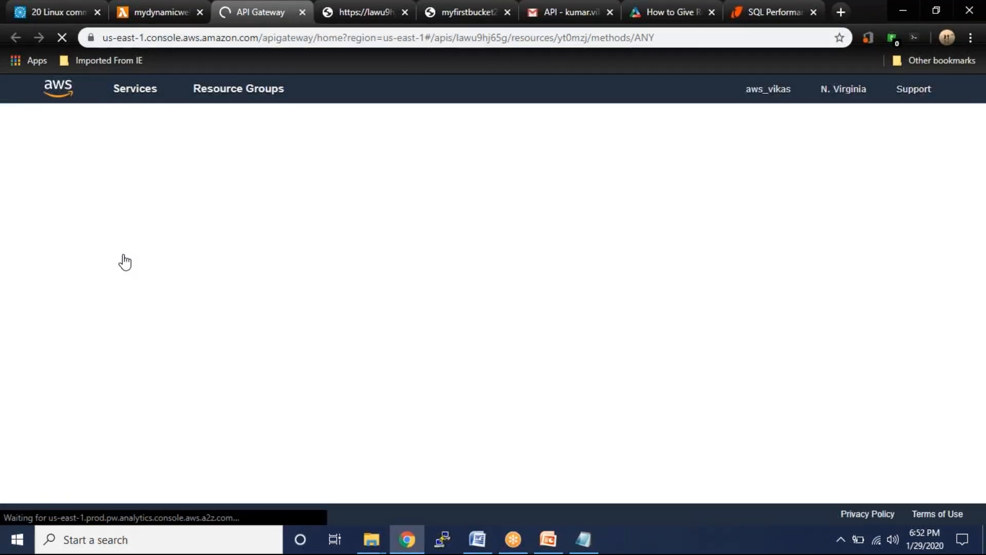
pyautogui.click(333, 11)
# - Close the endpoint test tab and bring the API Gateway ANY method page forward
pyautogui.rightClick(334, 11)
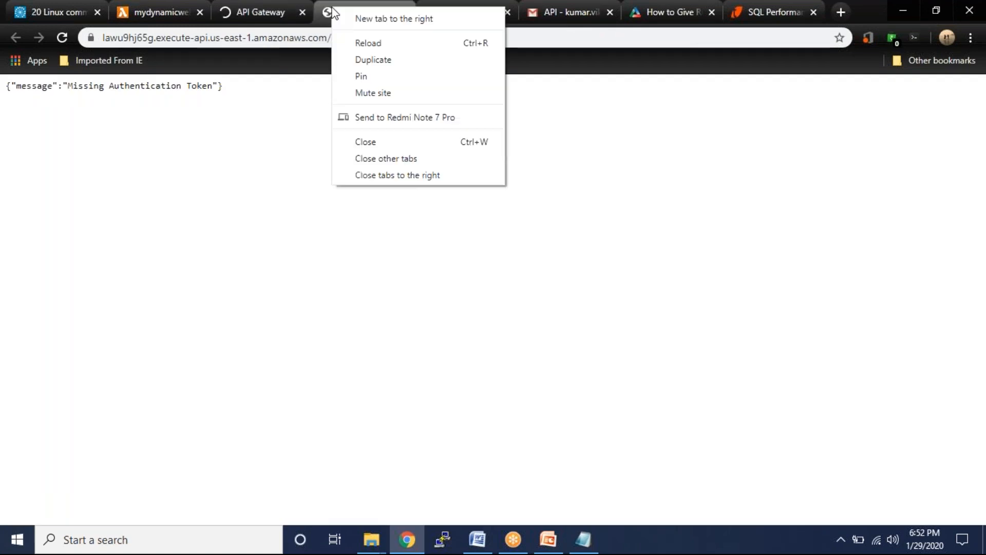
pyautogui.click(377, 143)
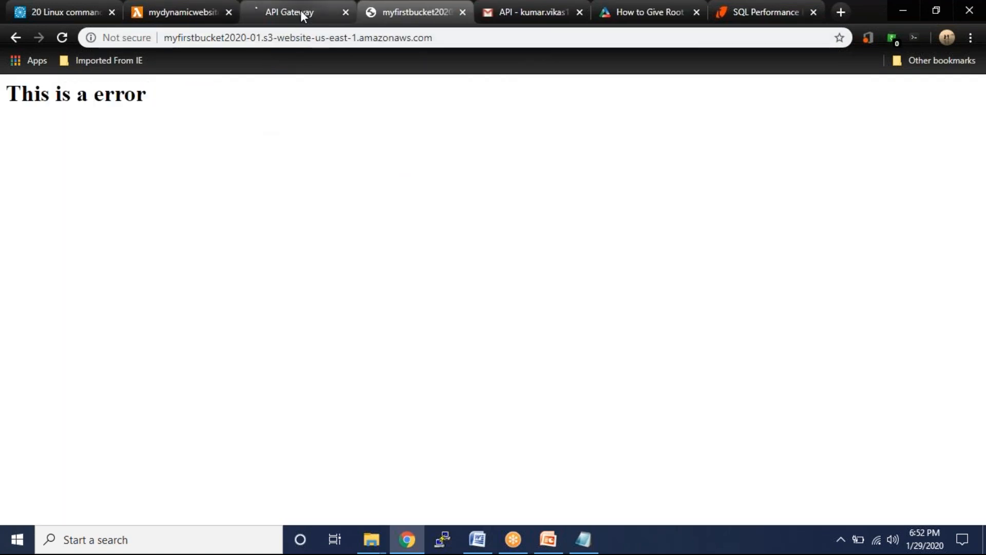
pyautogui.moveTo(298, 10); pyautogui.dragTo(221, 11)
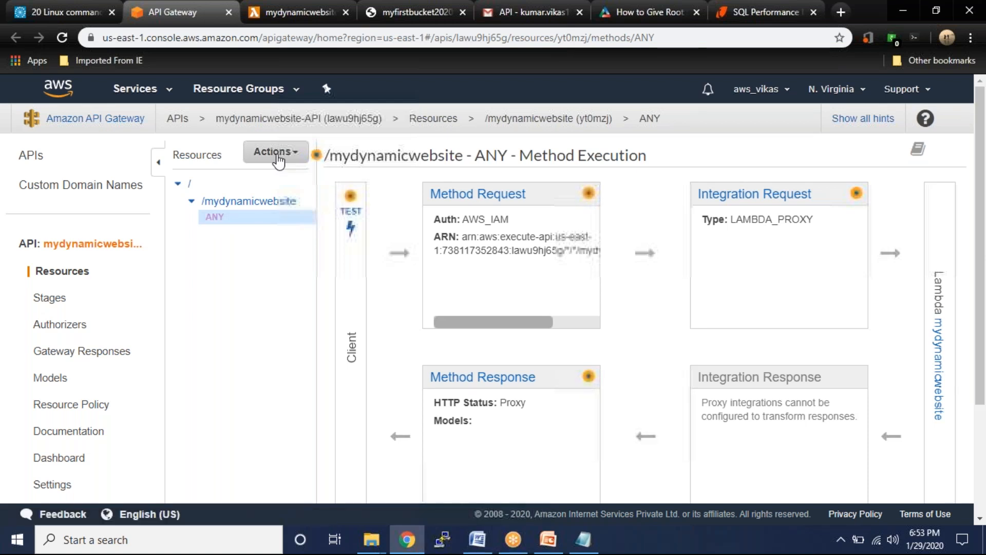
# - Delete the ANY method from /mydynamicwebsite
pyautogui.click(278, 155)
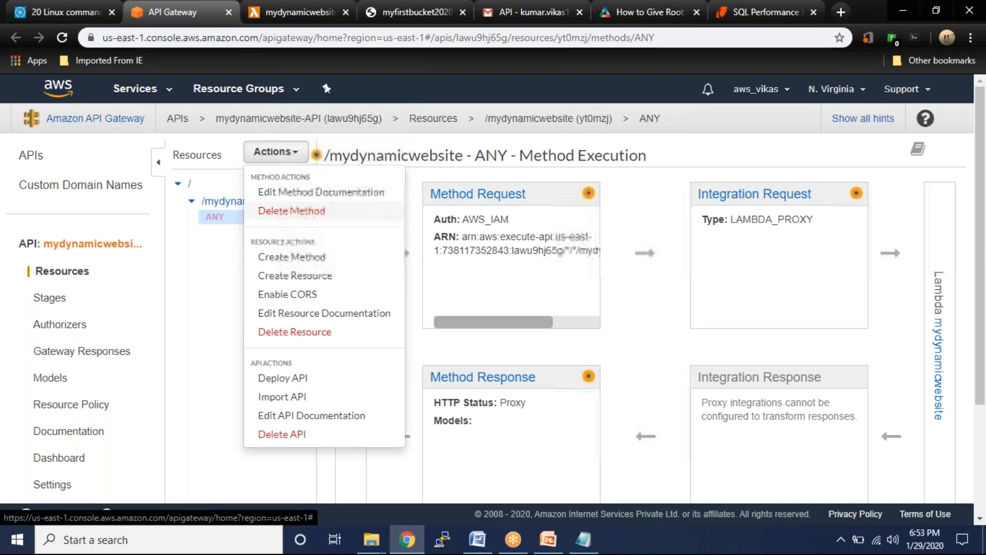
pyautogui.click(279, 212)
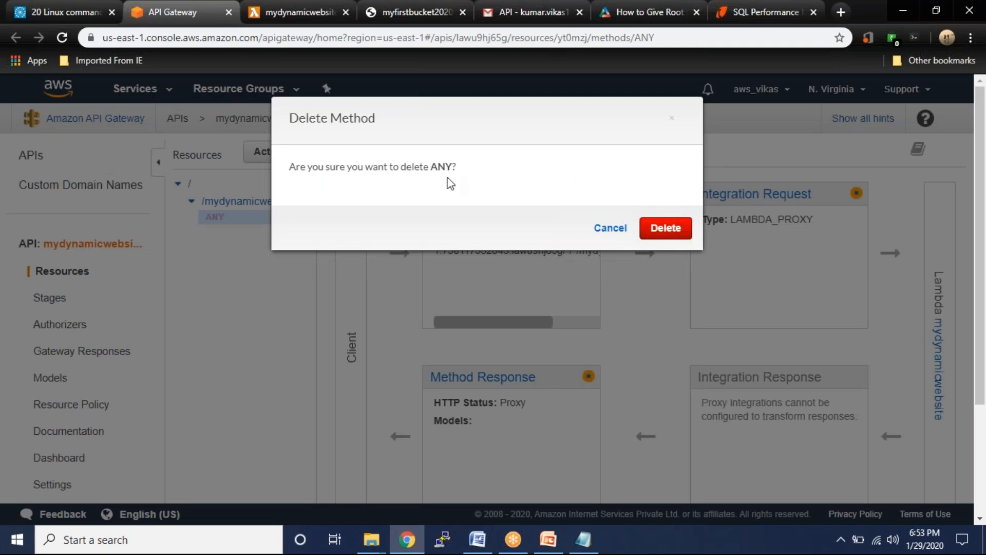
pyautogui.click(664, 231)
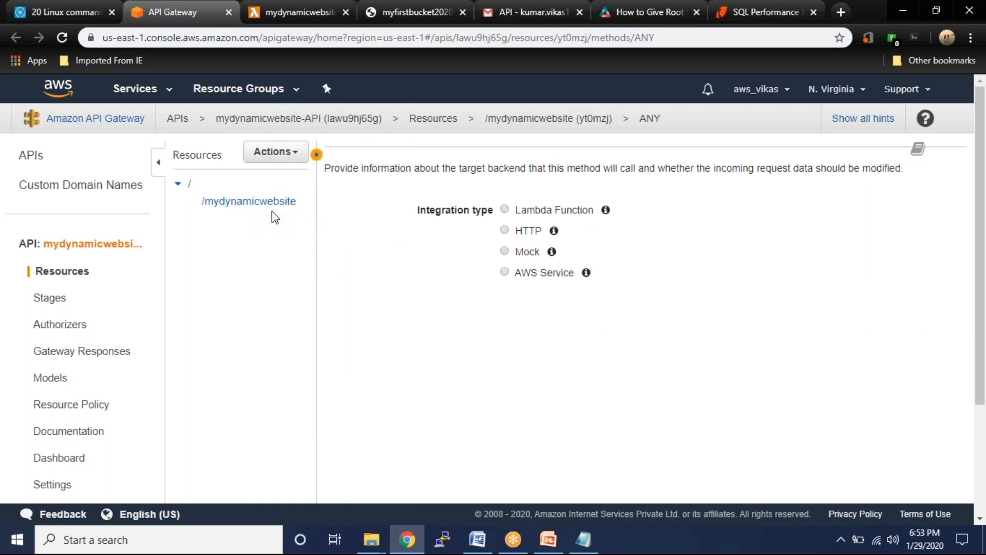
# - Create a GET method on the /mydynamicwebsite resource
pyautogui.click(266, 209)
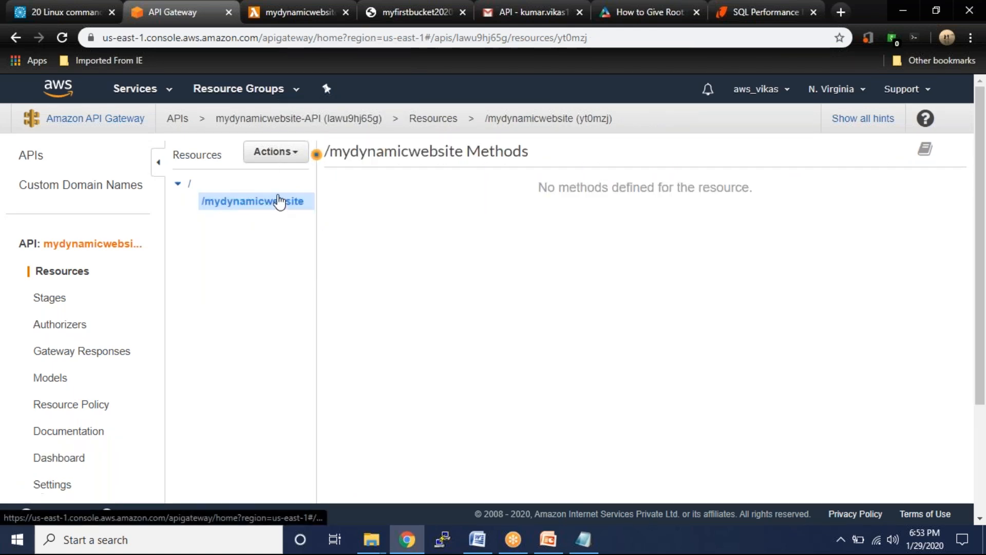
pyautogui.click(291, 160)
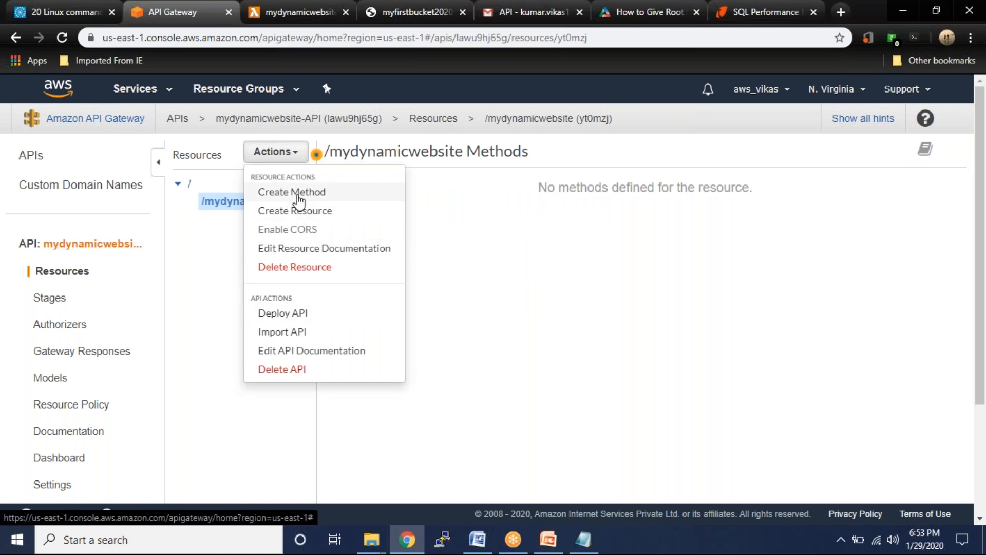
pyautogui.click(299, 197)
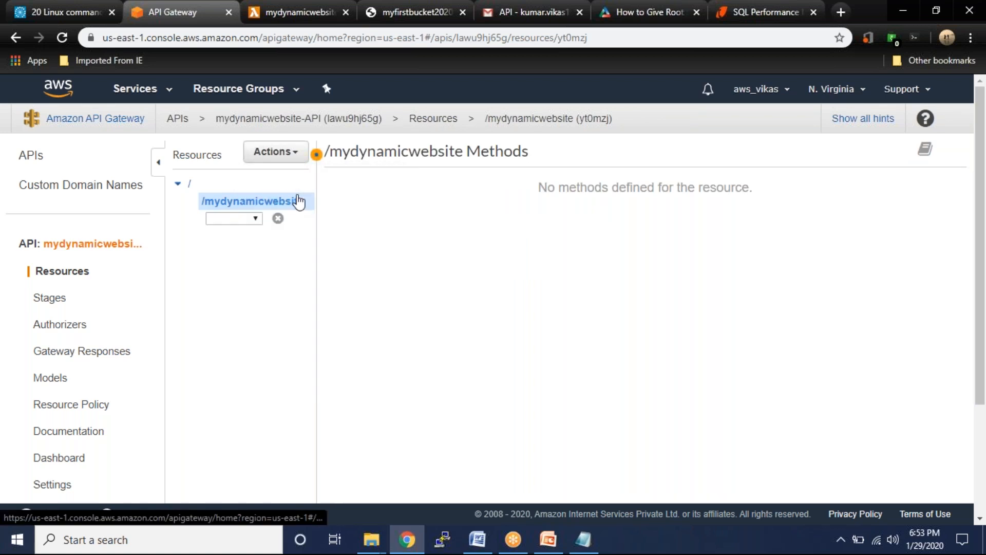
pyautogui.click(255, 219)
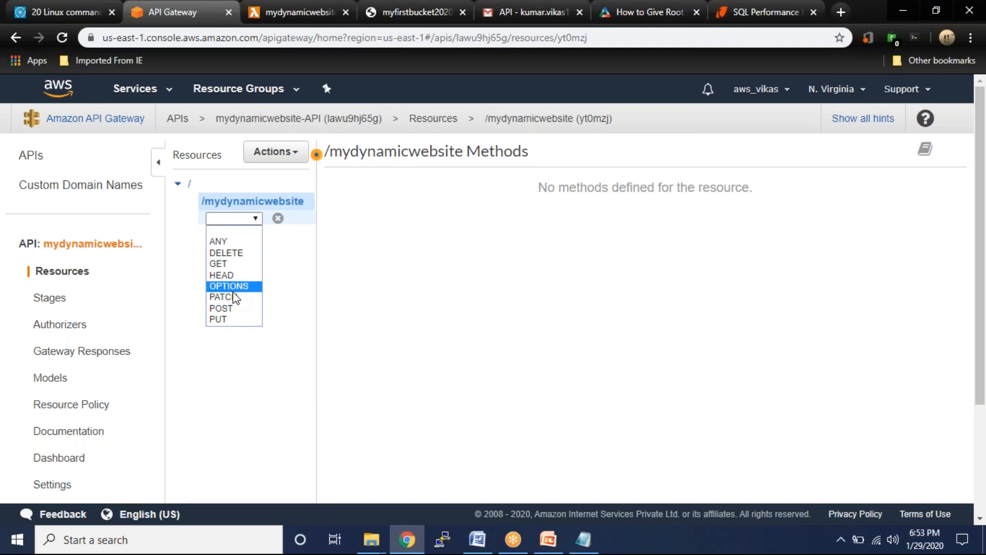
pyautogui.click(238, 264)
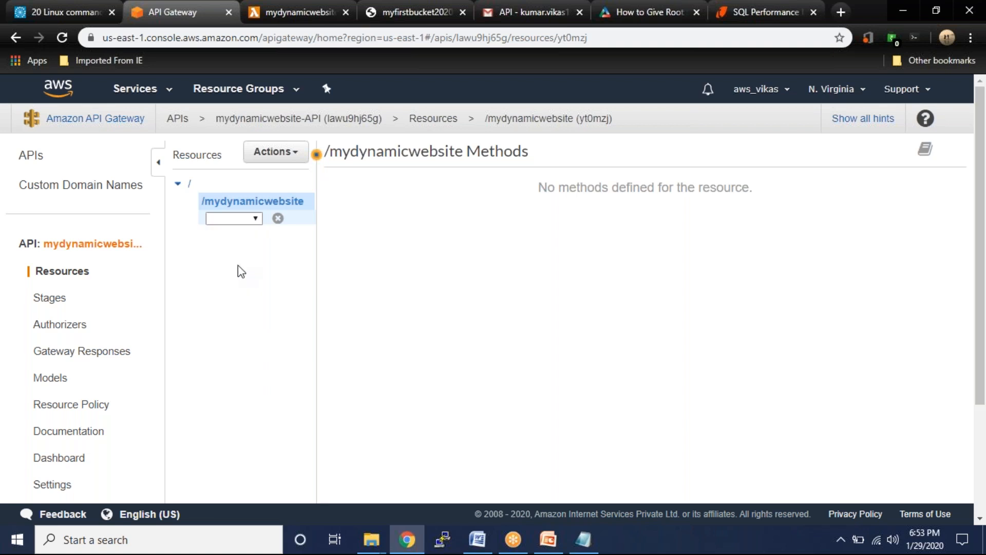
pyautogui.click(278, 218)
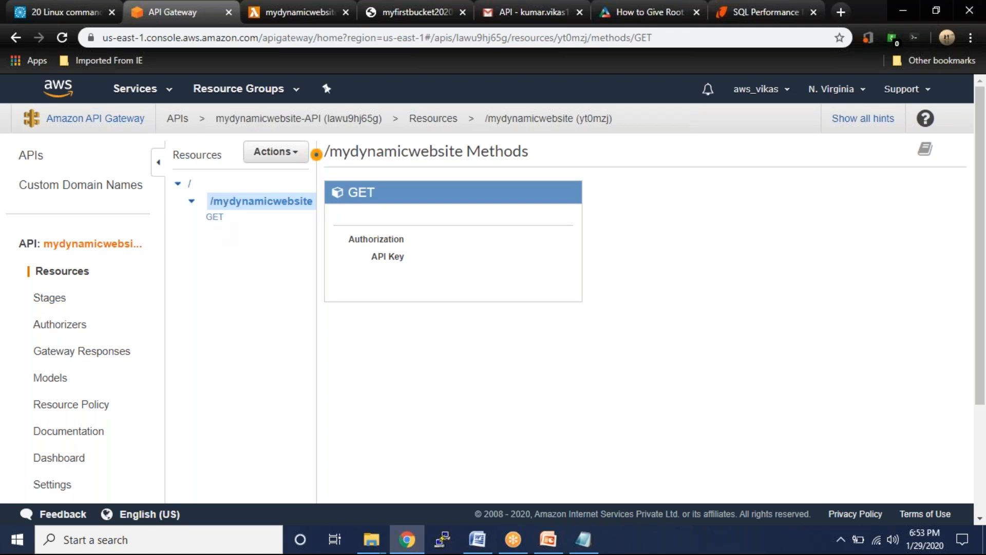
# - Open the GET method setup and check which region the mydynamicwebsite Lambda function is in
pyautogui.click(216, 218)
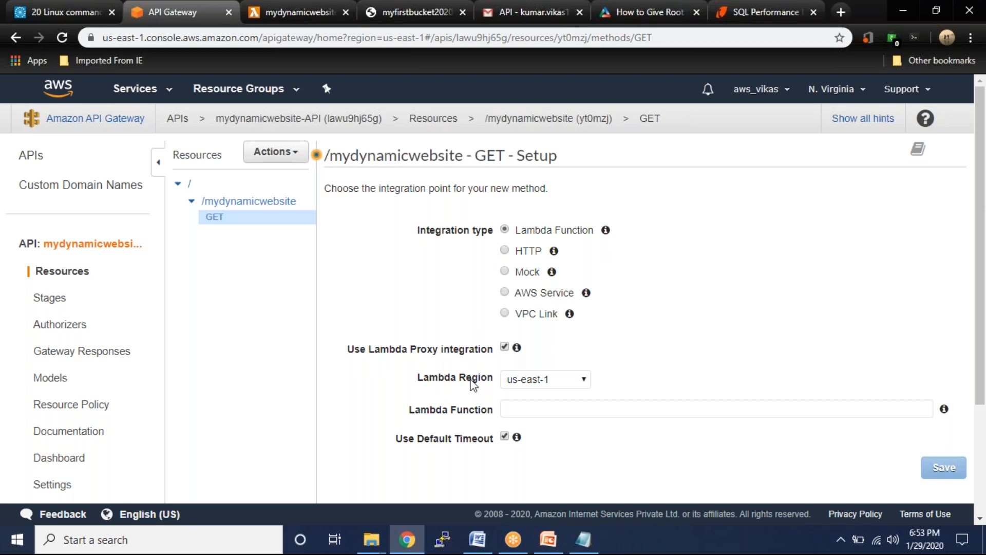
pyautogui.click(297, 12)
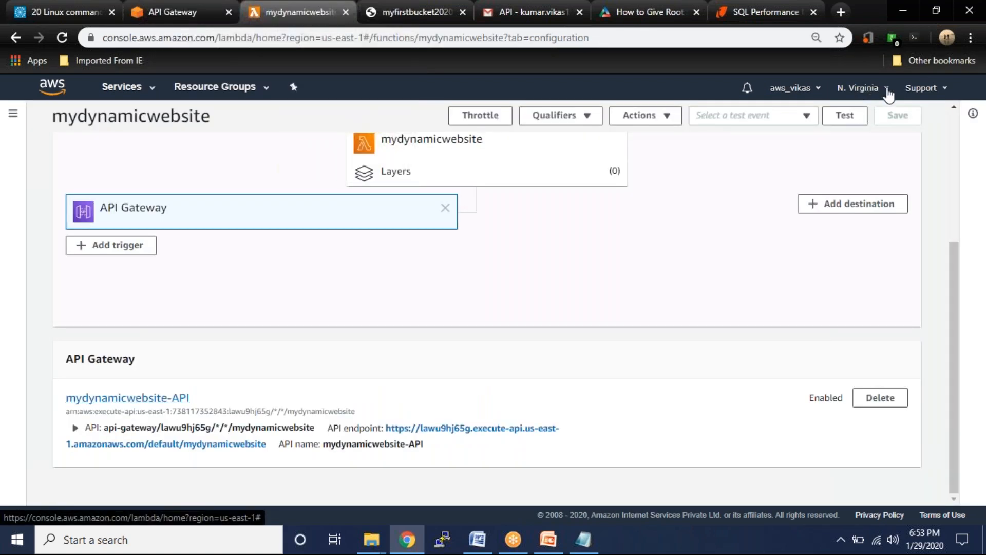
pyautogui.click(861, 88)
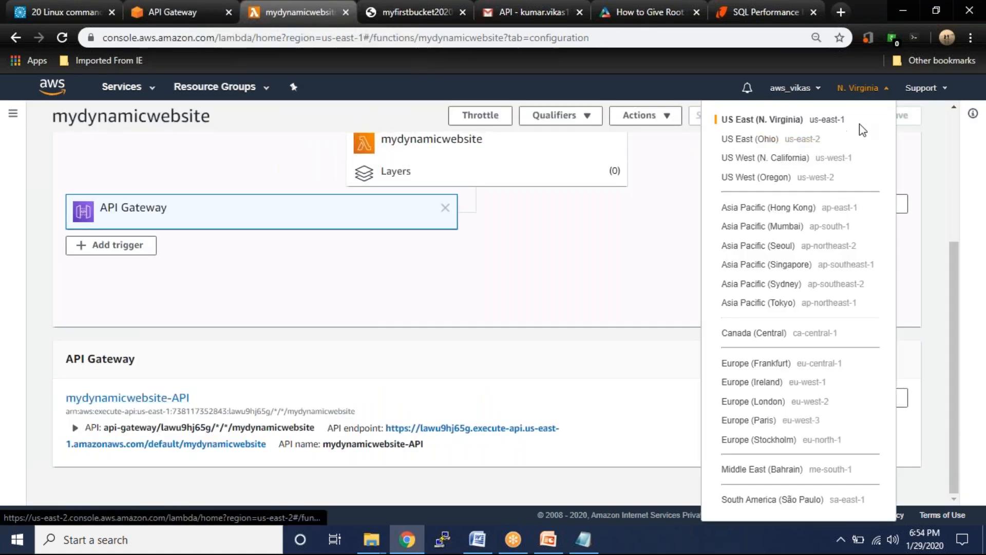
pyautogui.click(199, 8)
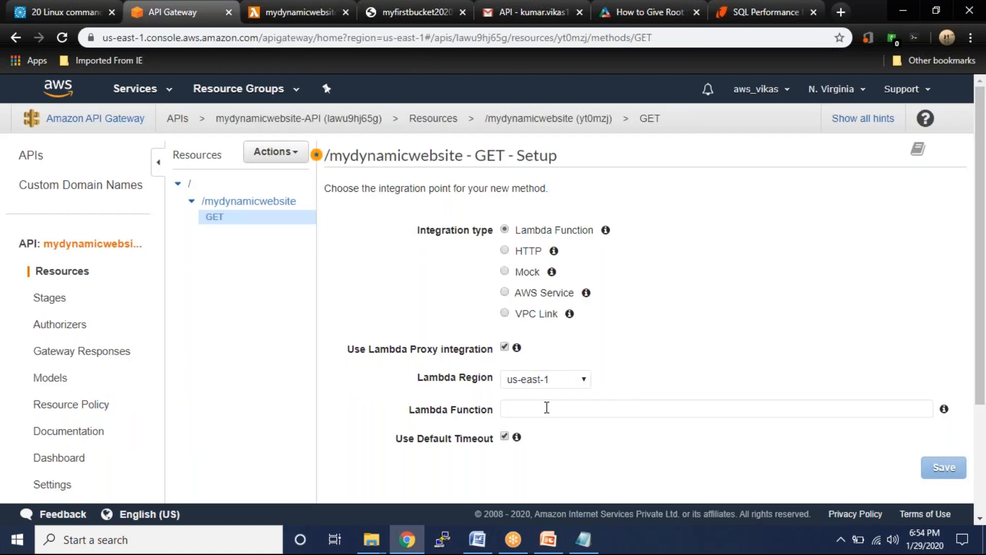
# - Integrate GET with the mydynamicwebsite Lambda via proxy, grant API Gateway invoke permission, and reload
pyautogui.click(547, 407)
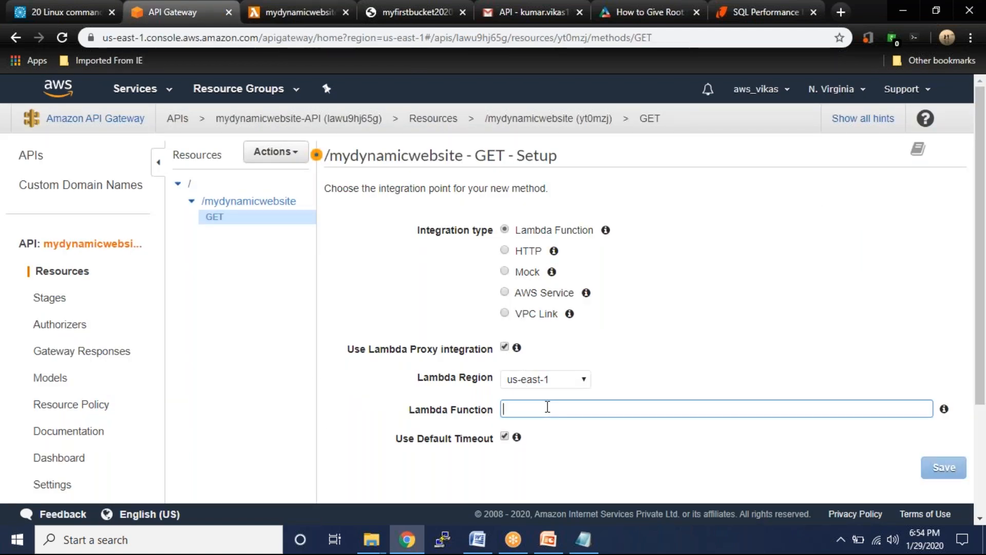
pyautogui.write('my')
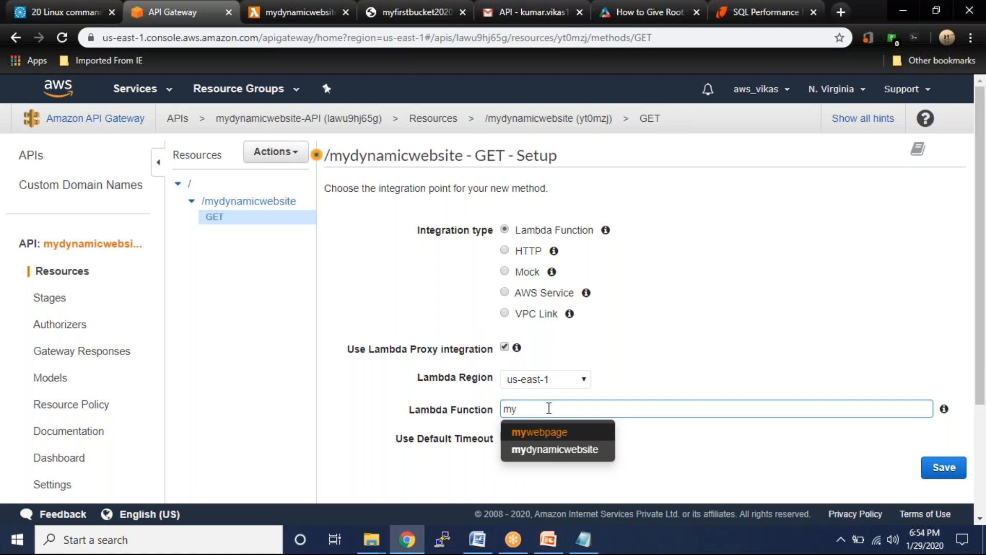
pyautogui.click(575, 451)
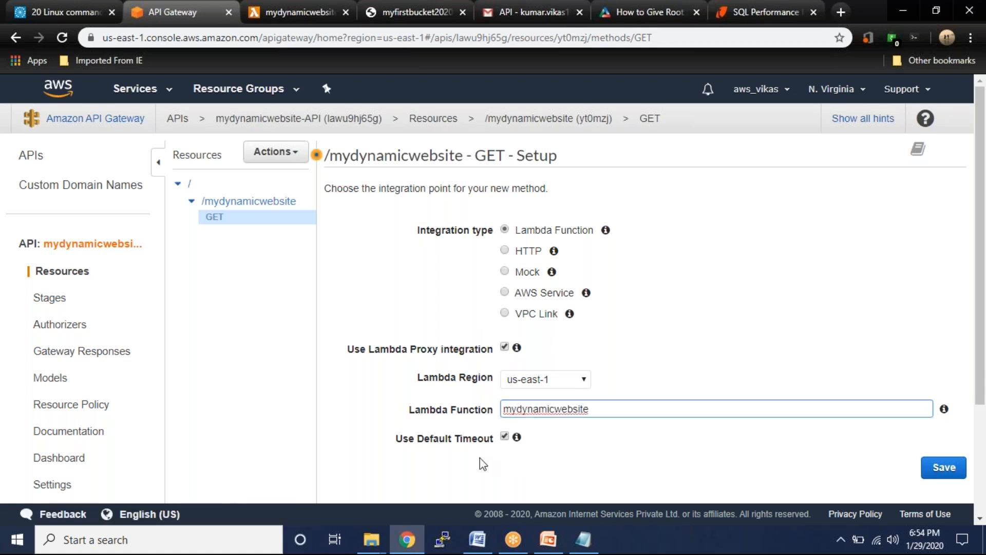
pyautogui.click(951, 469)
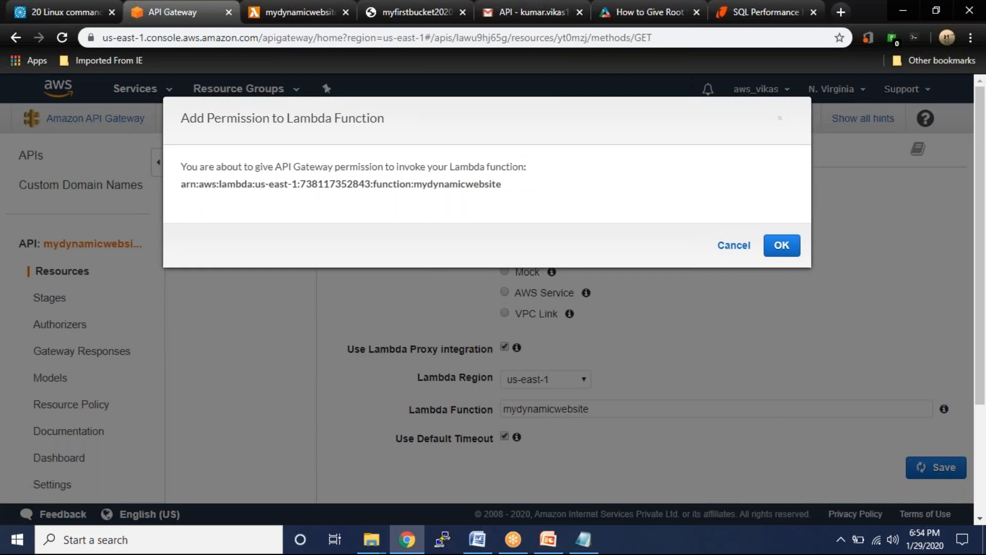
pyautogui.click(795, 250)
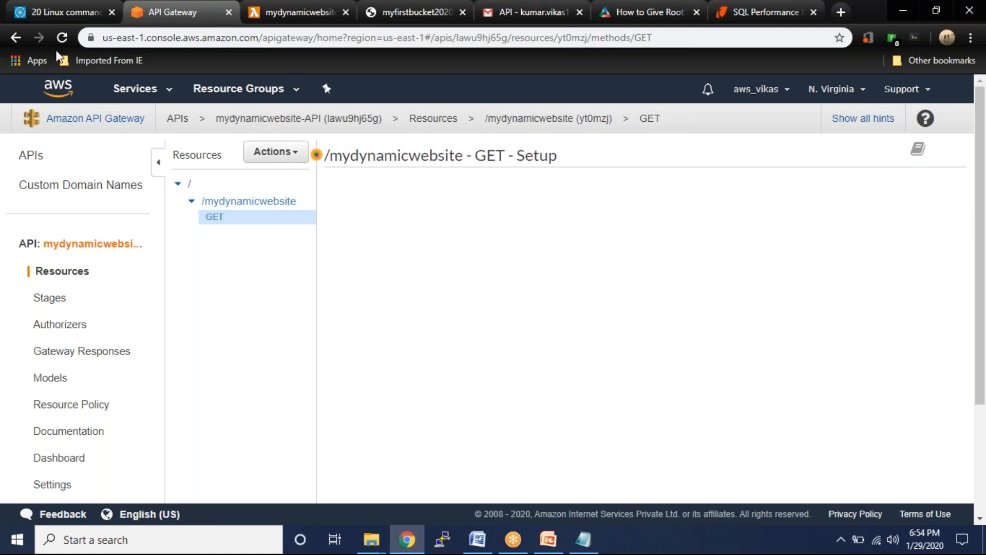
pyautogui.click(62, 40)
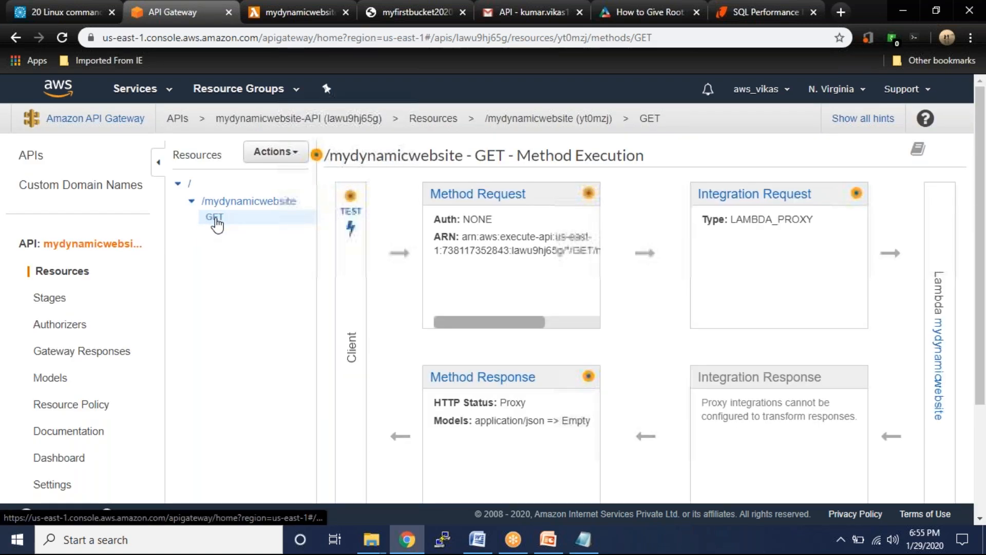
# - Deploy the API to the default stage with the description 'detail'
pyautogui.click(267, 160)
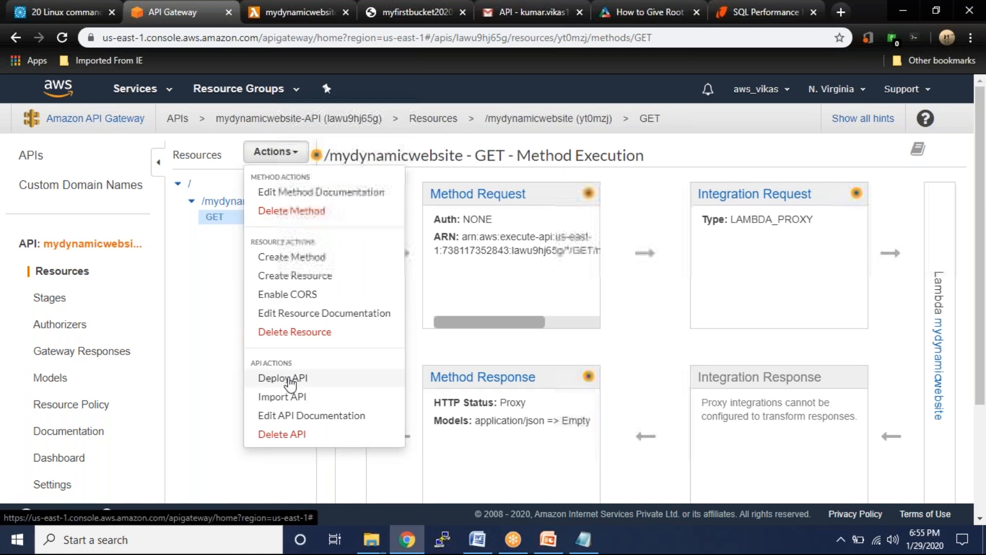
pyautogui.click(334, 377)
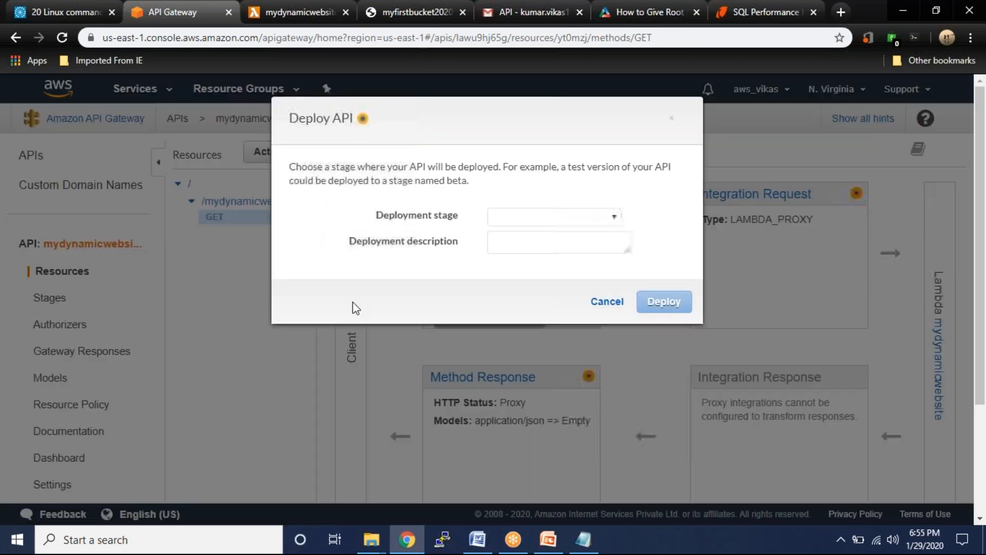
pyautogui.click(554, 221)
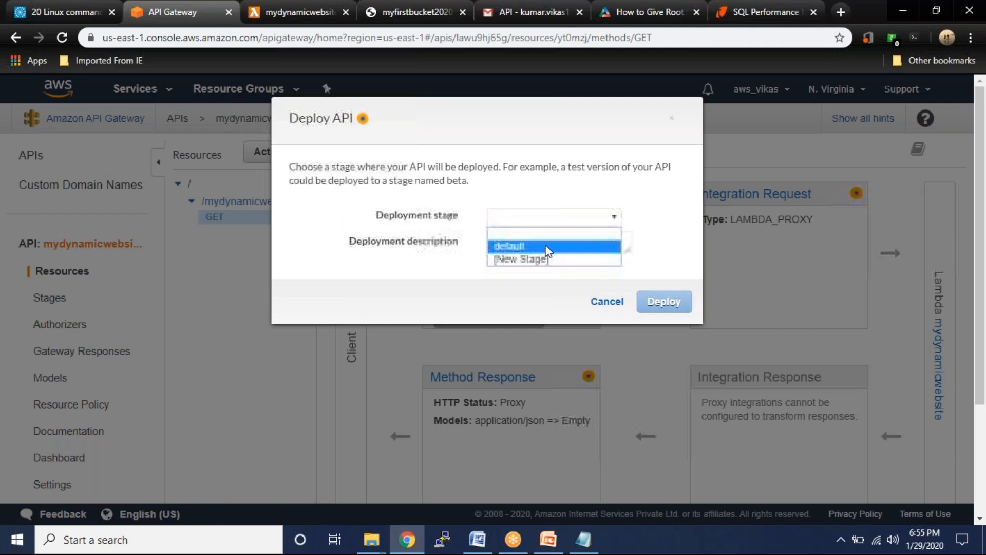
pyautogui.click(547, 248)
pyautogui.click(522, 244)
pyautogui.write('detai')
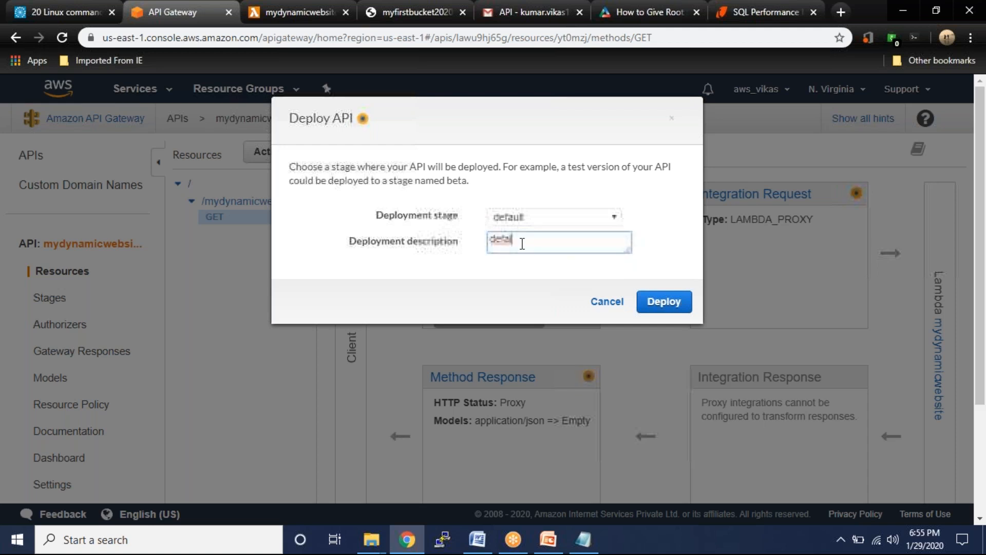
pyautogui.write('l')
pyautogui.click(668, 303)
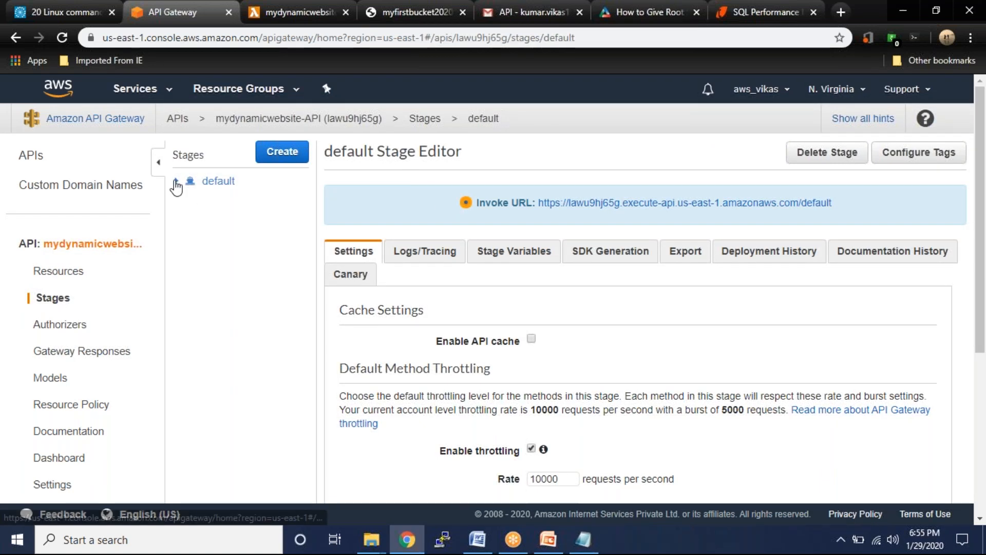
# - Copy the default-stage GET invoke URL for /mydynamicwebsite into the Notepad notes
pyautogui.click(177, 182)
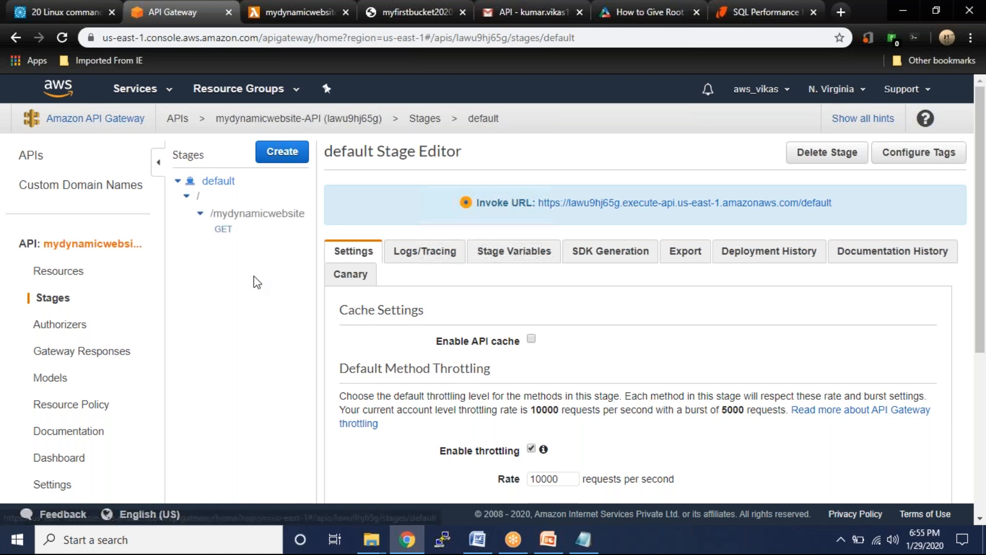
pyautogui.click(222, 229)
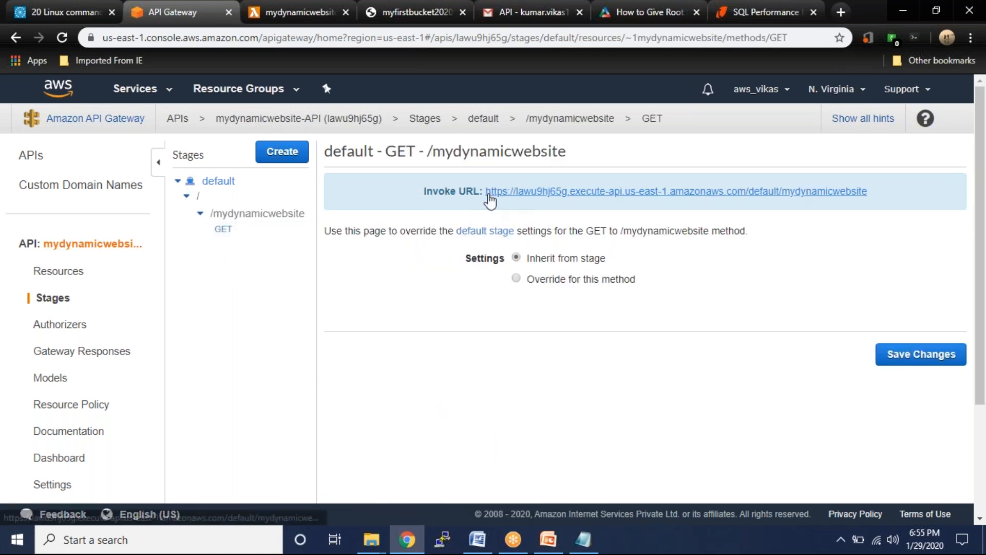
pyautogui.moveTo(872, 200); pyautogui.dragTo(485, 201)
pyautogui.hotkey('ctrl', 'c')
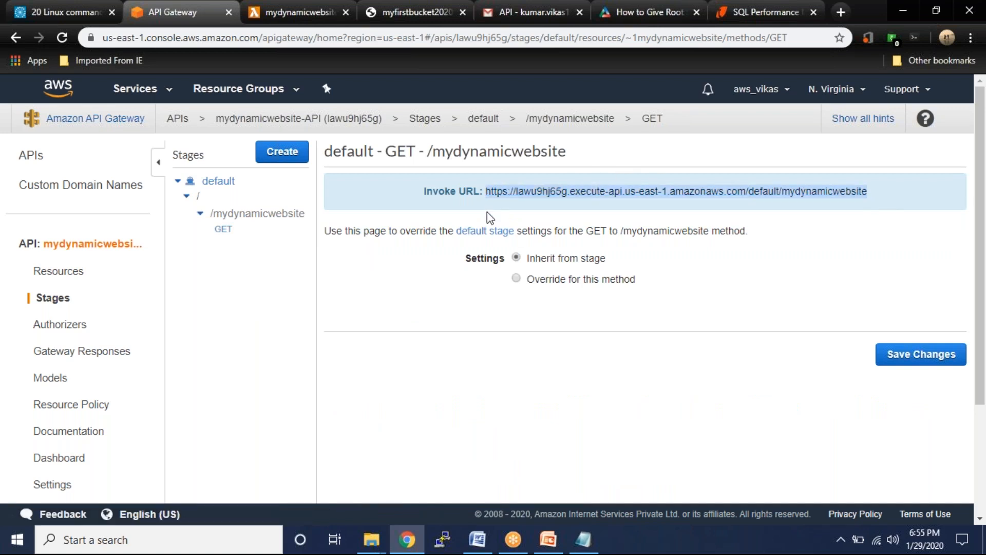
pyautogui.hotkey('alt', 'Tab')
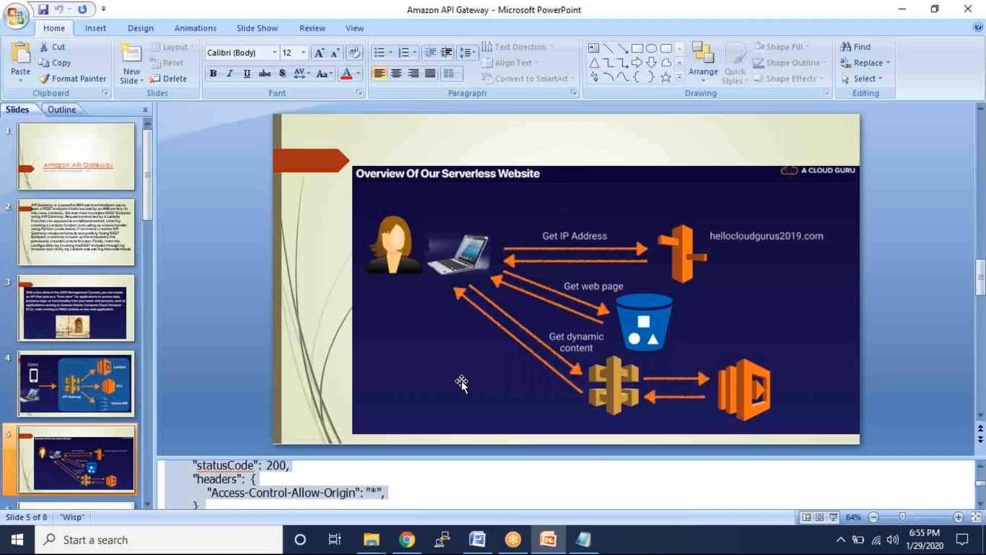
pyautogui.hotkey('alt', 'Tab')
pyautogui.press('Tab')
pyautogui.click(673, 187)
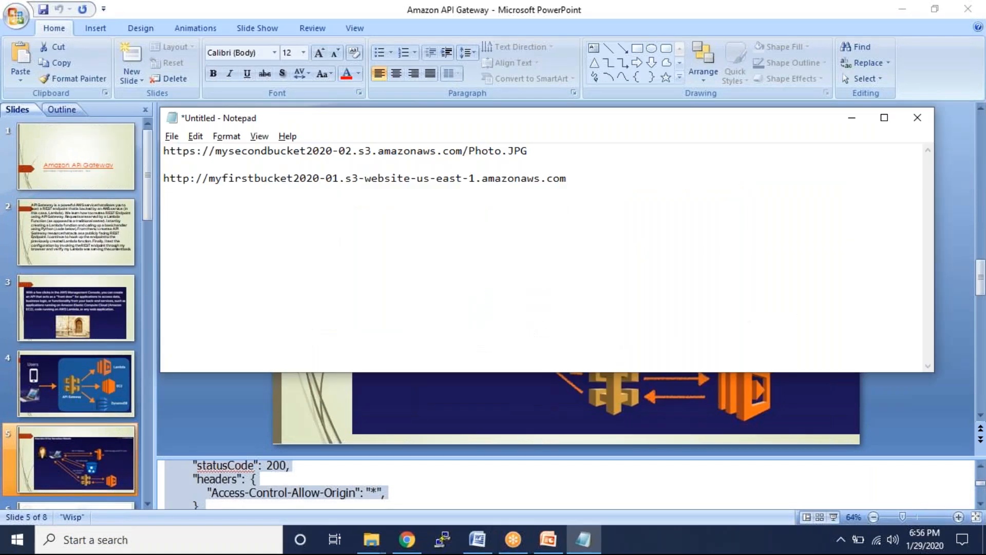
pyautogui.hotkey('ctrl', 'v')
# - Back in the browser, open the invoke URL to test the API
pyautogui.hotkey('alt', 'Tab')
pyautogui.hotkey('alt', 'Tab')
pyautogui.press('Tab')
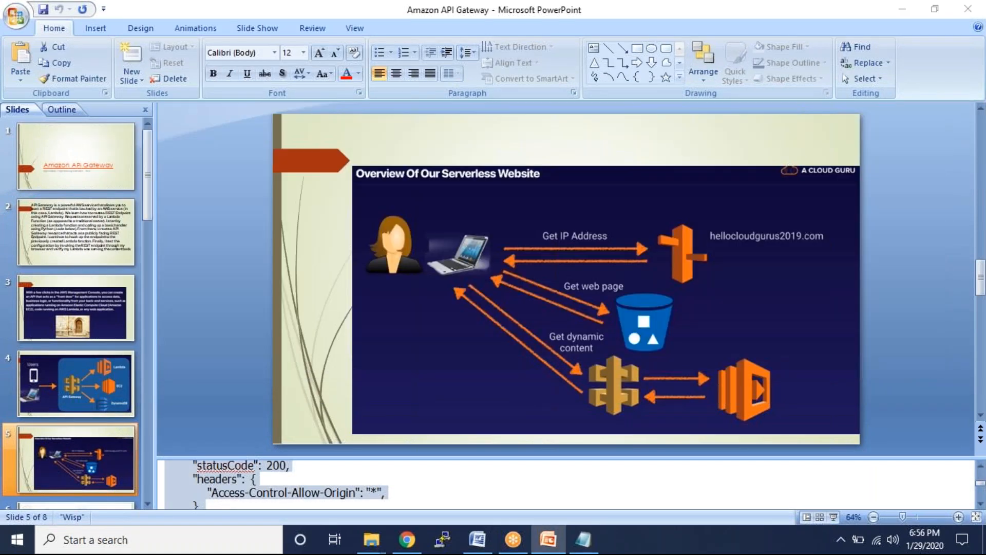
pyautogui.click(647, 194)
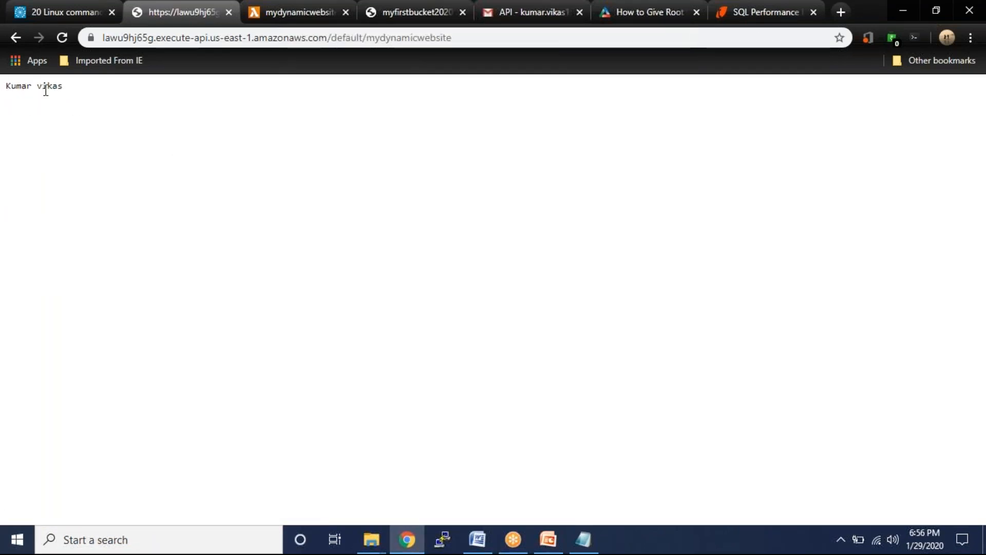
# - Review the mydynamicwebsite function's inline code, then return to the API response page
pyautogui.click(313, 14)
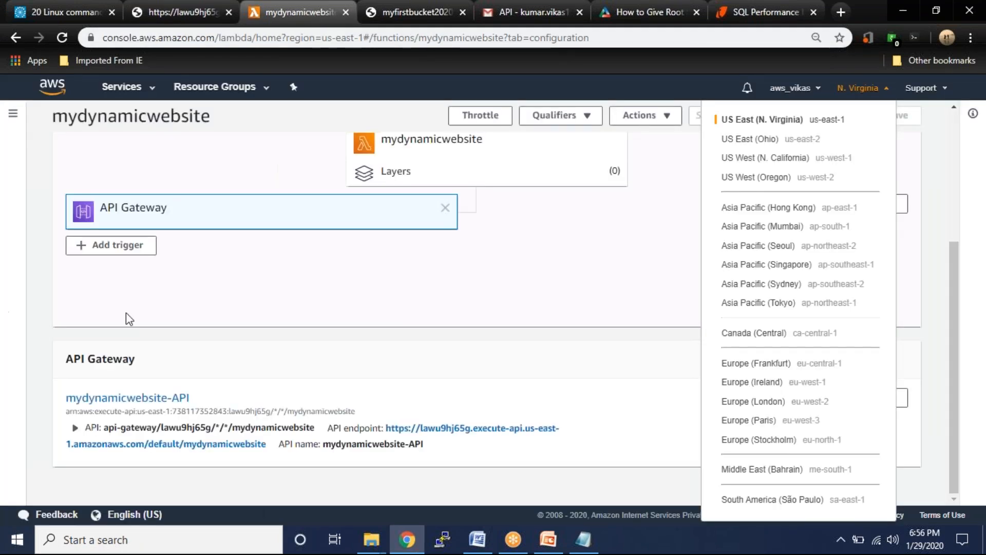
pyautogui.click(972, 176)
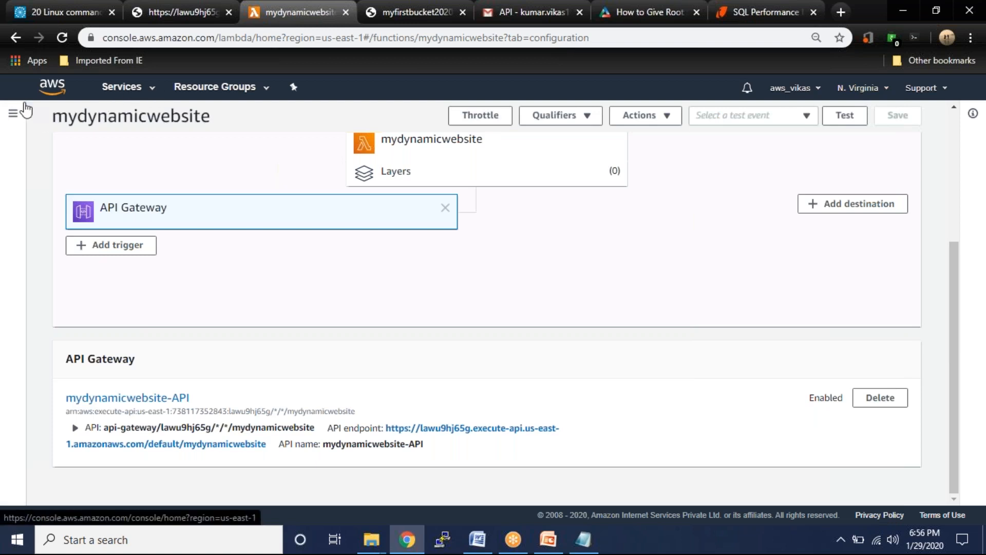
pyautogui.click(15, 117)
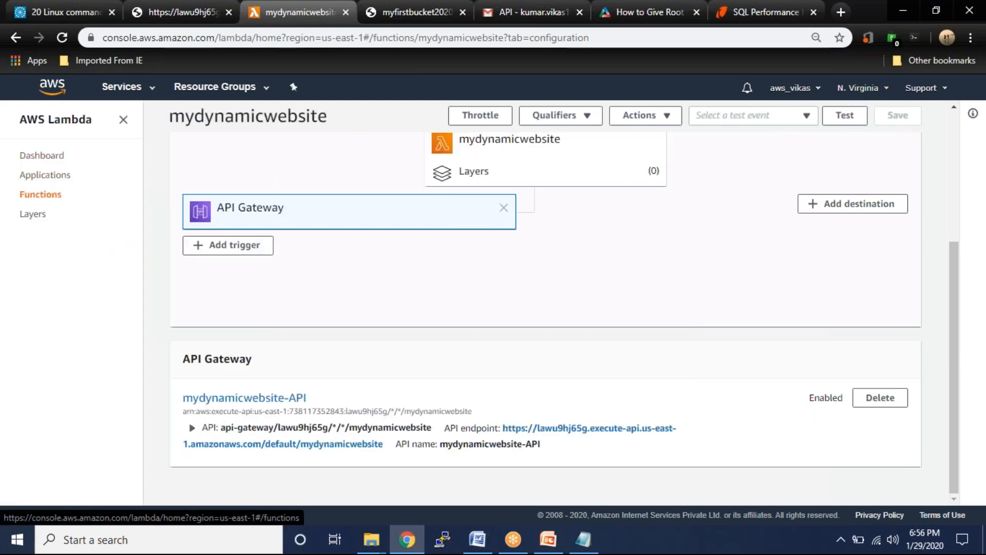
pyautogui.click(44, 197)
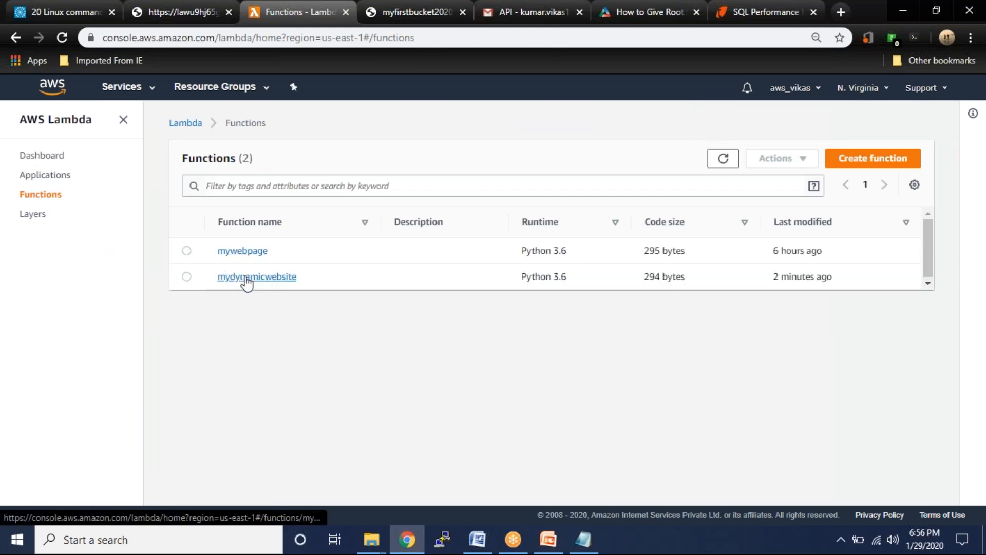
pyautogui.click(248, 278)
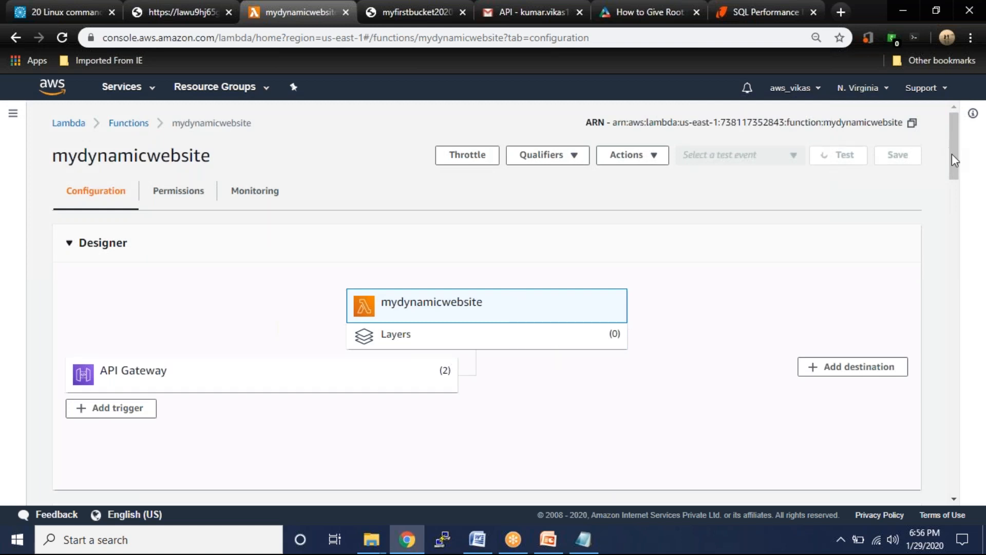
pyautogui.scroll(-8, 543, 365)
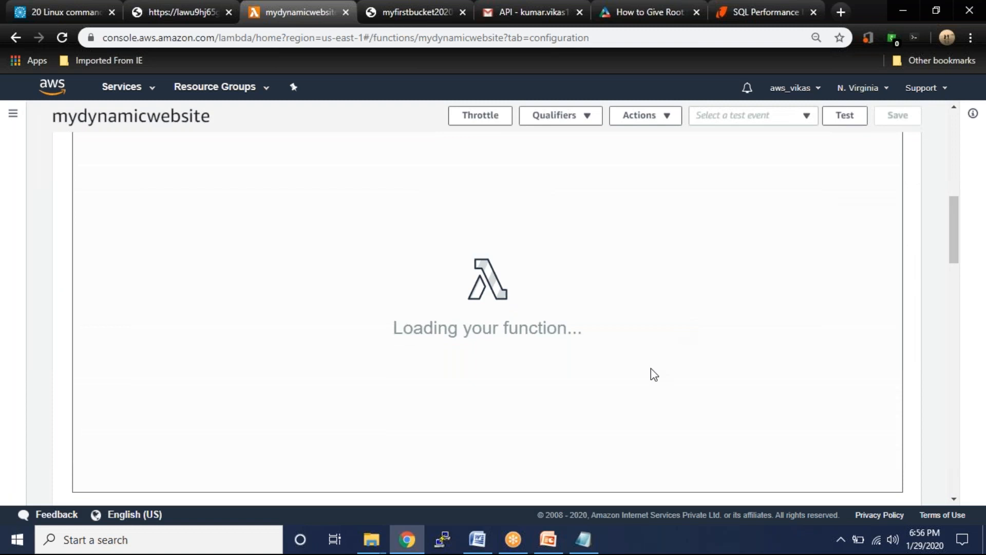
pyautogui.scroll(1, 651, 368)
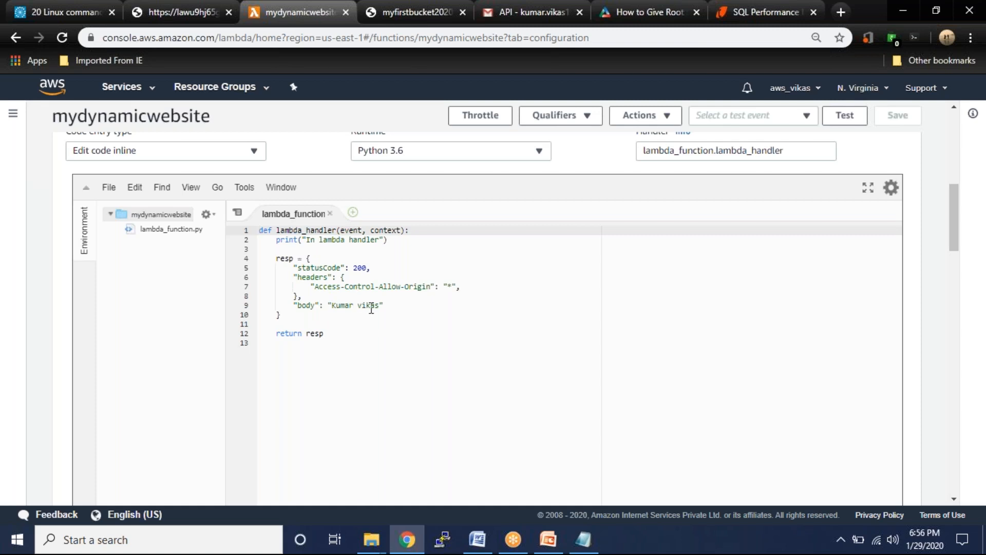
pyautogui.click(185, 12)
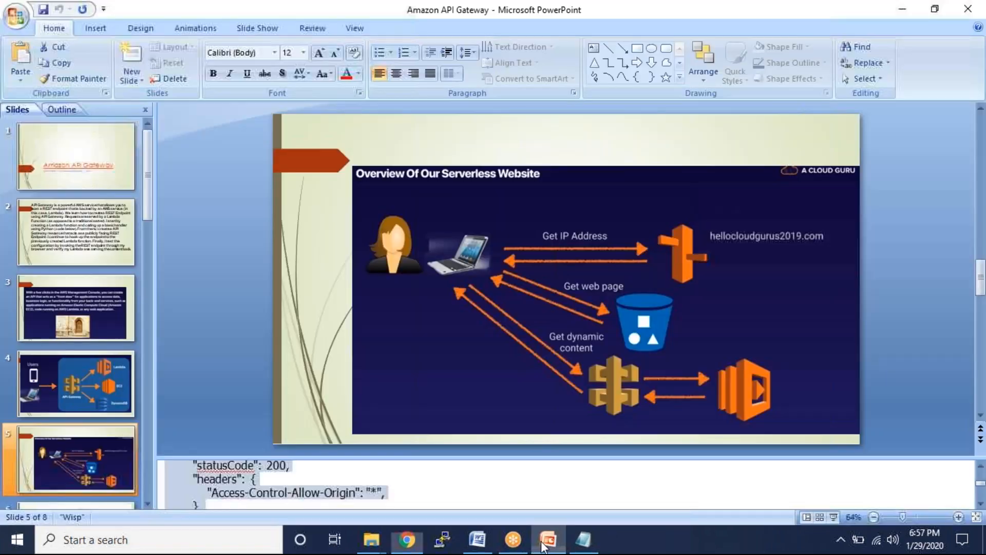
# - Enlarge the PowerPoint notes pane to show the code
pyautogui.click(548, 540)
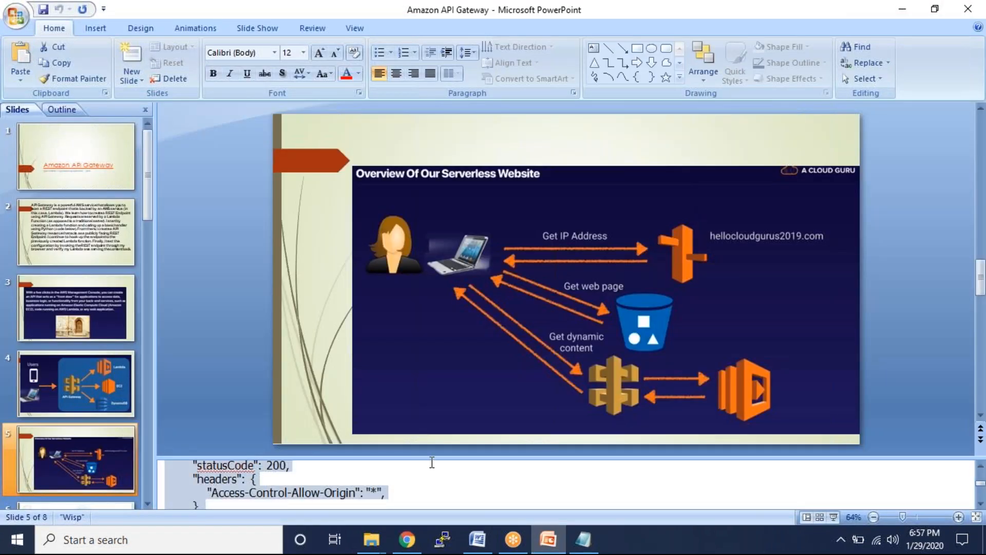
pyautogui.moveTo(432, 457); pyautogui.dragTo(422, 242)
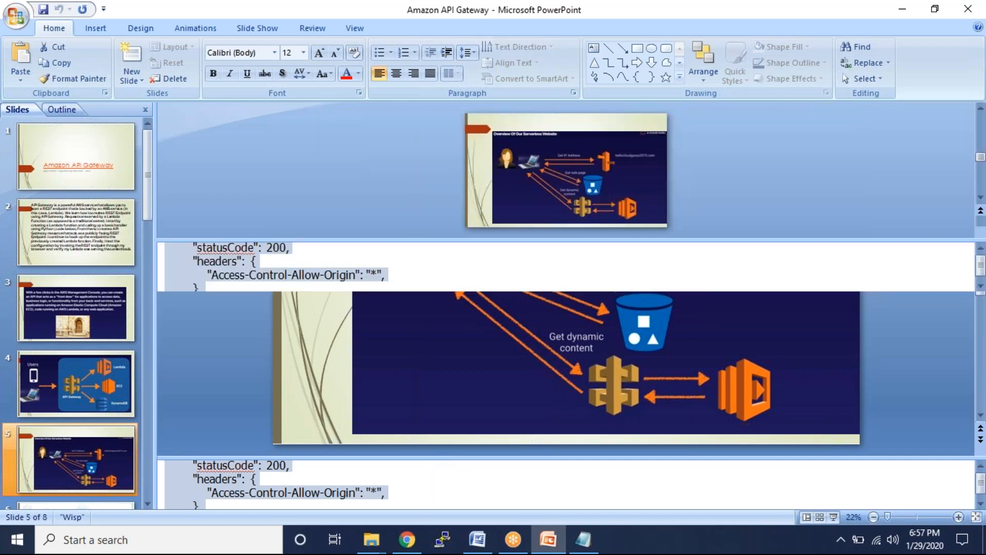
pyautogui.click(404, 317)
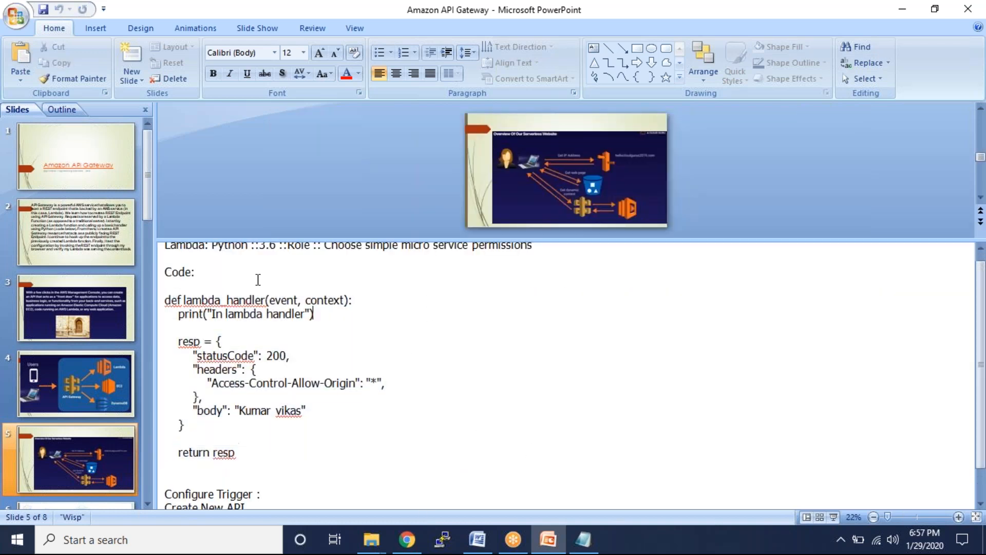
pyautogui.scroll(-1, 335, 323)
pyautogui.scroll(-1, 335, 324)
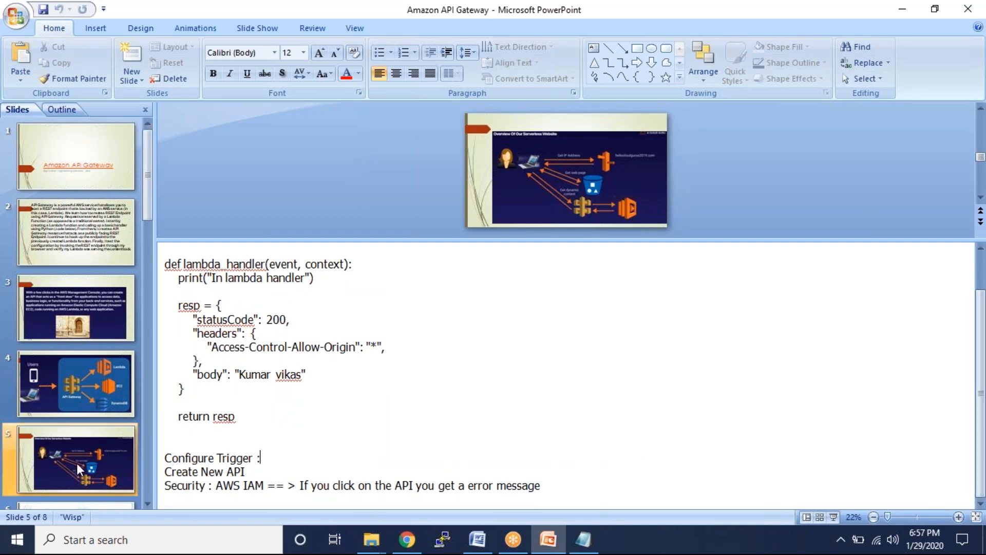
# - Select slide 6's notes HTML from <html> to </html> and return to the browser
pyautogui.click(72, 505)
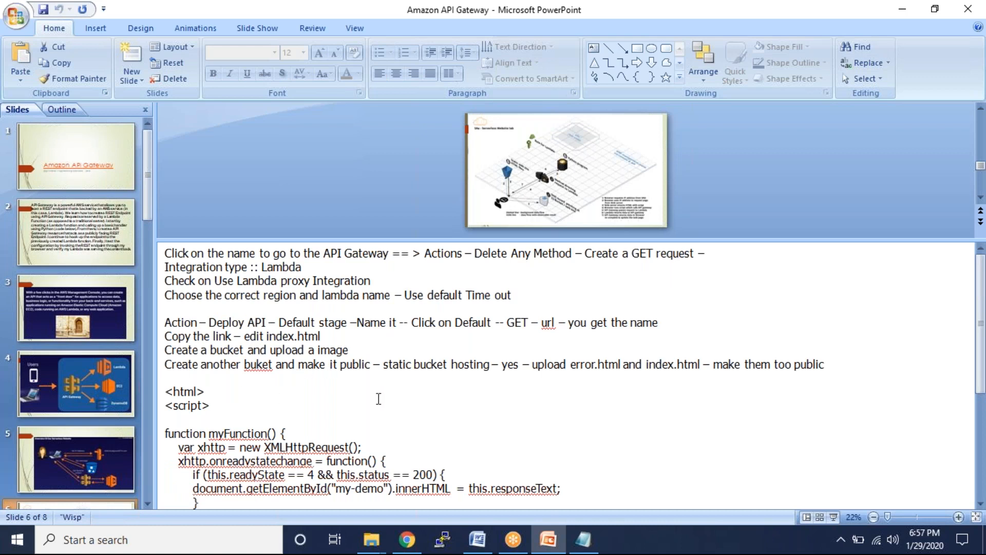
pyautogui.click(424, 387)
pyautogui.scroll(-1, 425, 387)
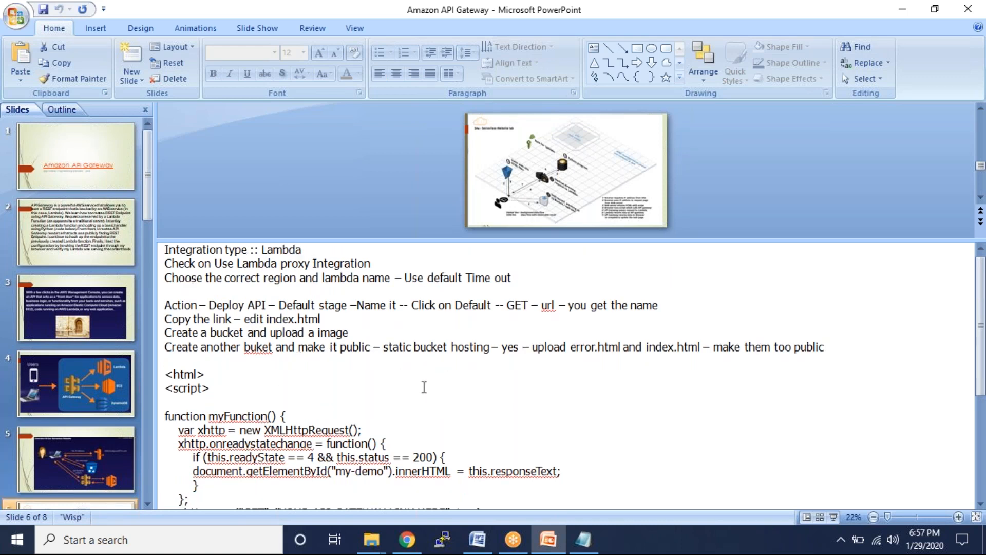
pyautogui.scroll(-3, 424, 388)
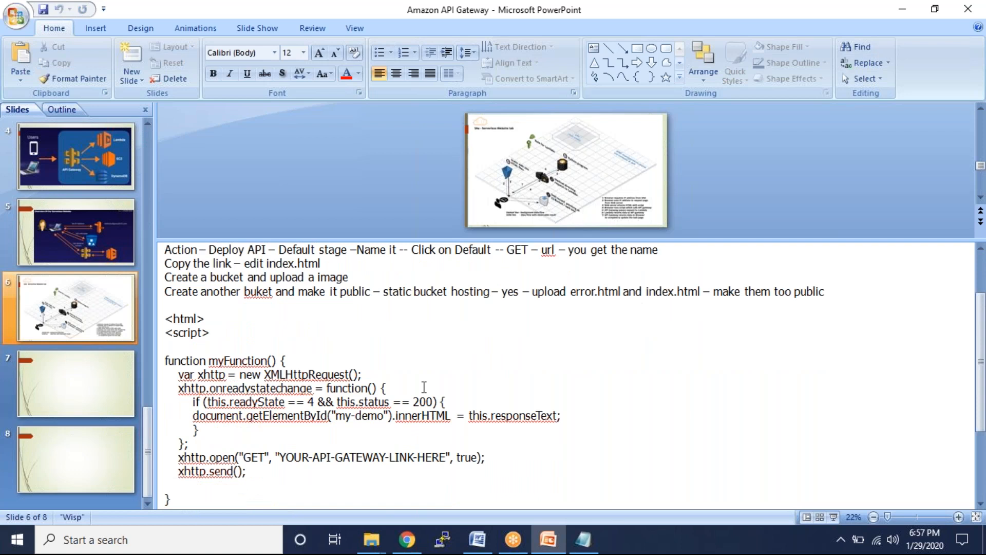
pyautogui.scroll(-3, 424, 387)
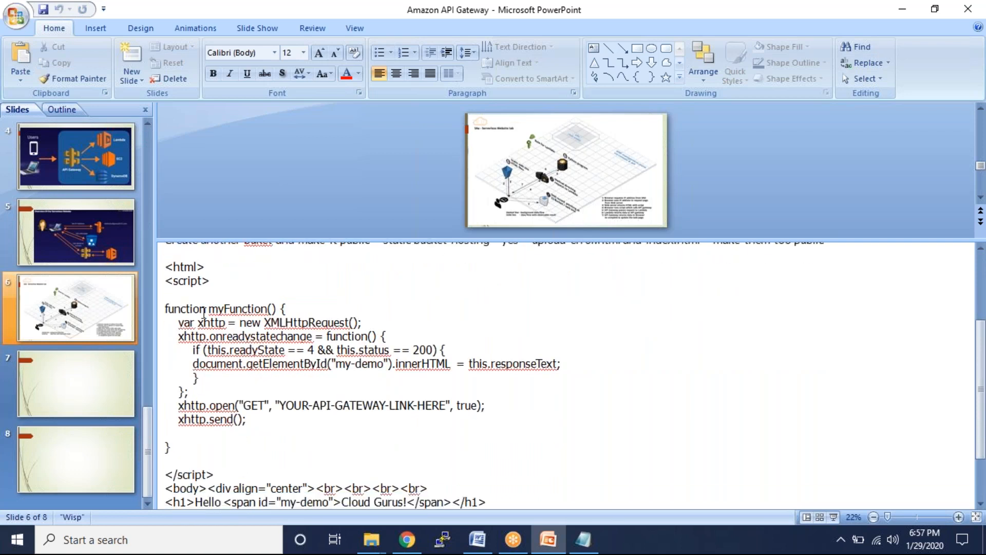
pyautogui.moveTo(165, 266); pyautogui.dragTo(262, 493)
pyautogui.hotkey('ctrl', 'c')
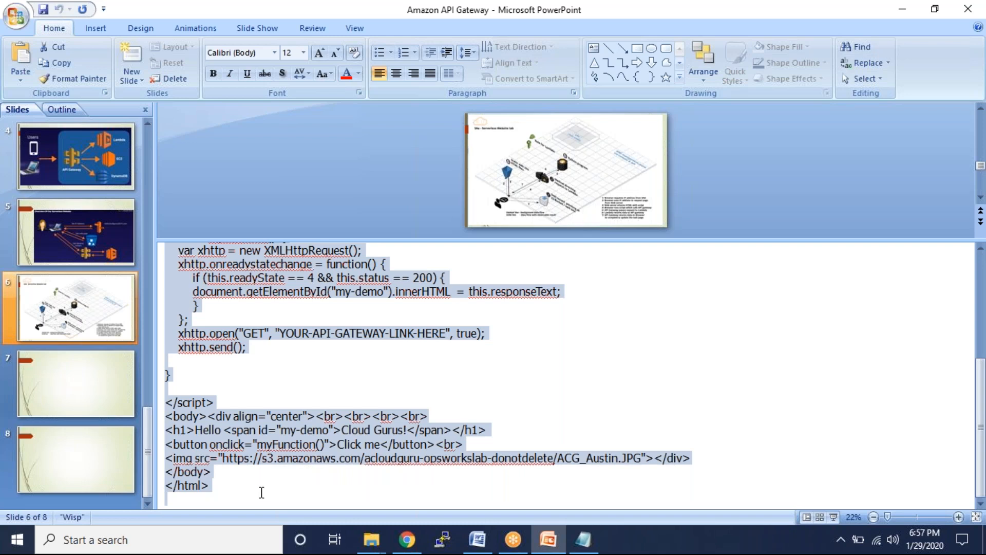
pyautogui.hotkey('alt', 'Tab')
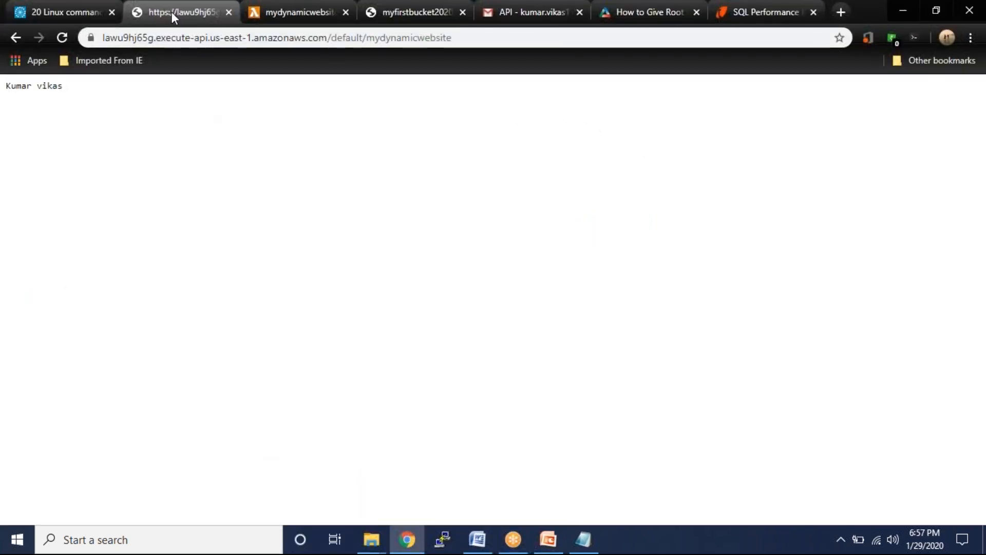
# - Open the desktop HTML file in Notepad++ and paste the page code over its contents
pyautogui.press('super+d')
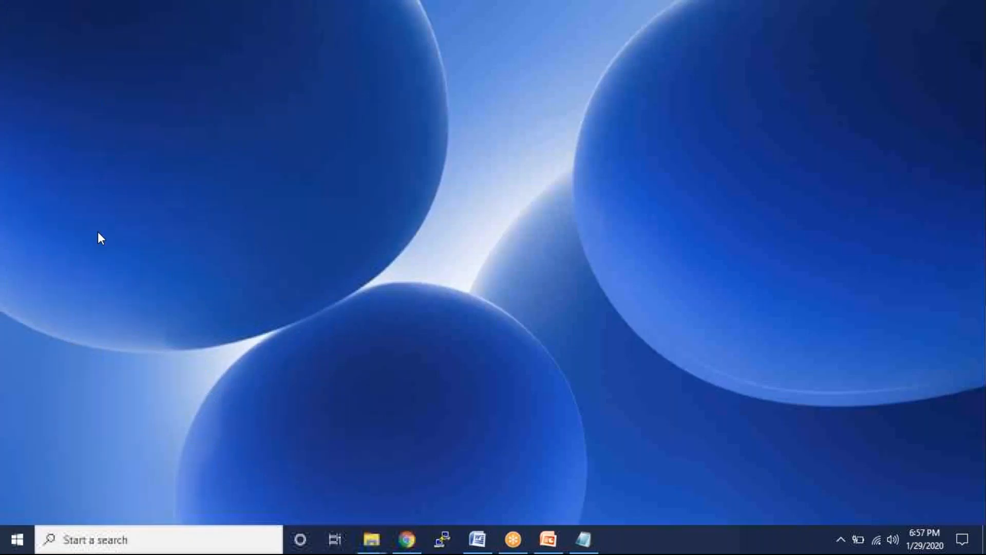
pyautogui.rightClick(23, 208)
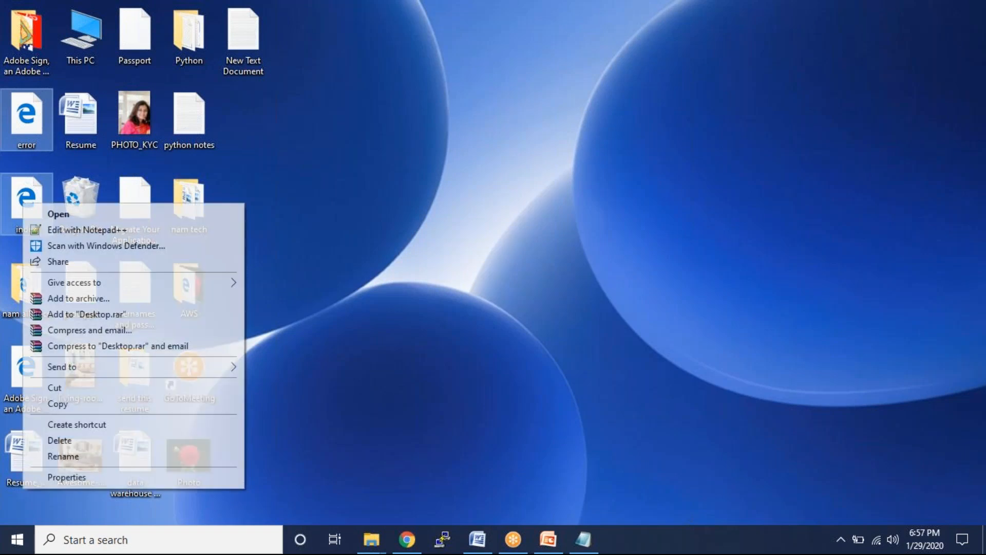
pyautogui.click(77, 227)
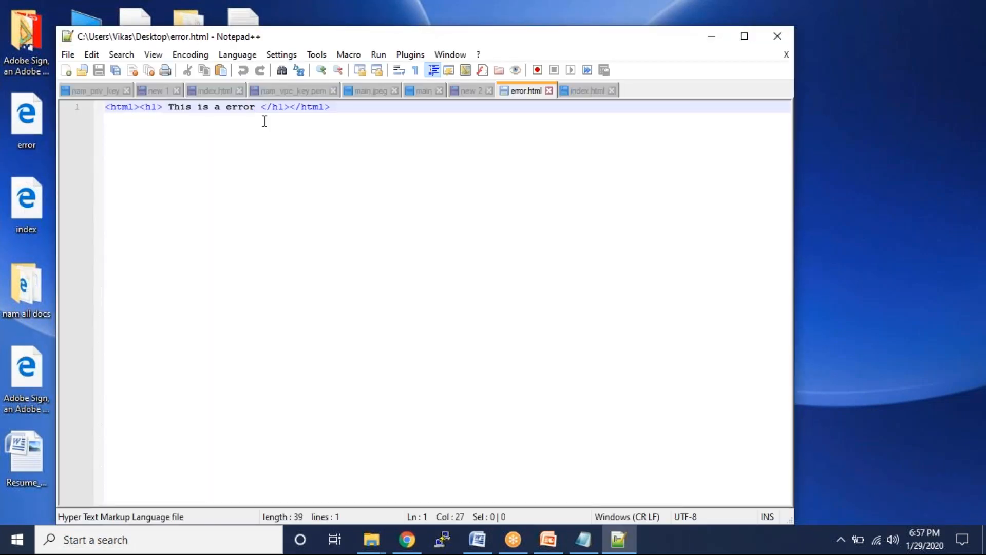
pyautogui.click(355, 109)
pyautogui.keyDown('shift'); pyautogui.click(99, 106); pyautogui.keyUp('shift')
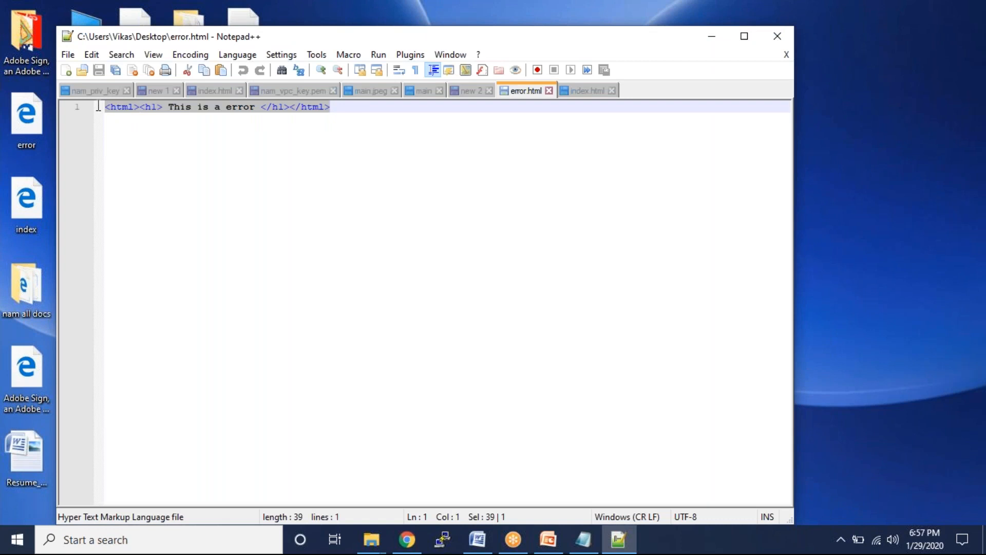
pyautogui.hotkey('ctrl', 'v')
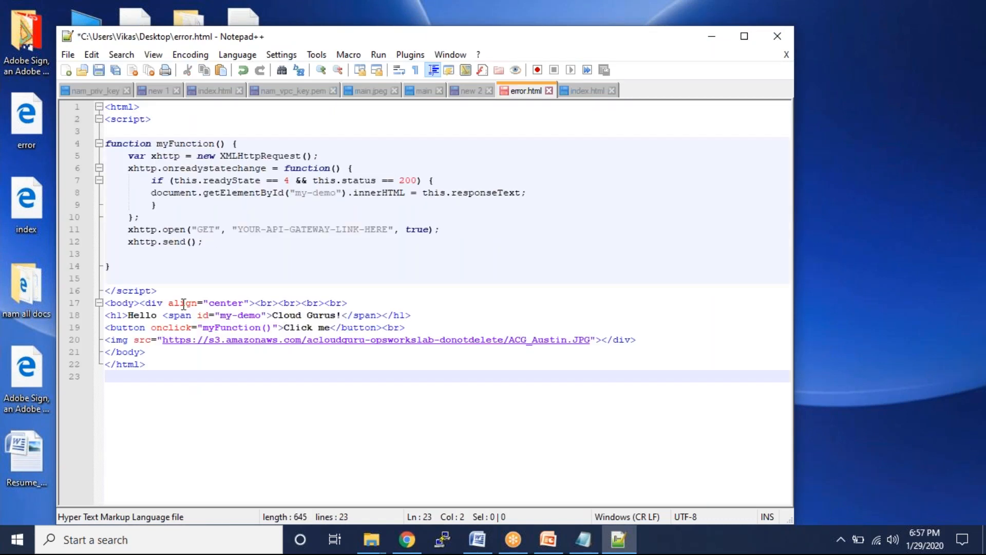
# - Change the heading to 'Hello Cloud From AWS !' and save the file
pyautogui.moveTo(165, 290); pyautogui.dragTo(76, 118)
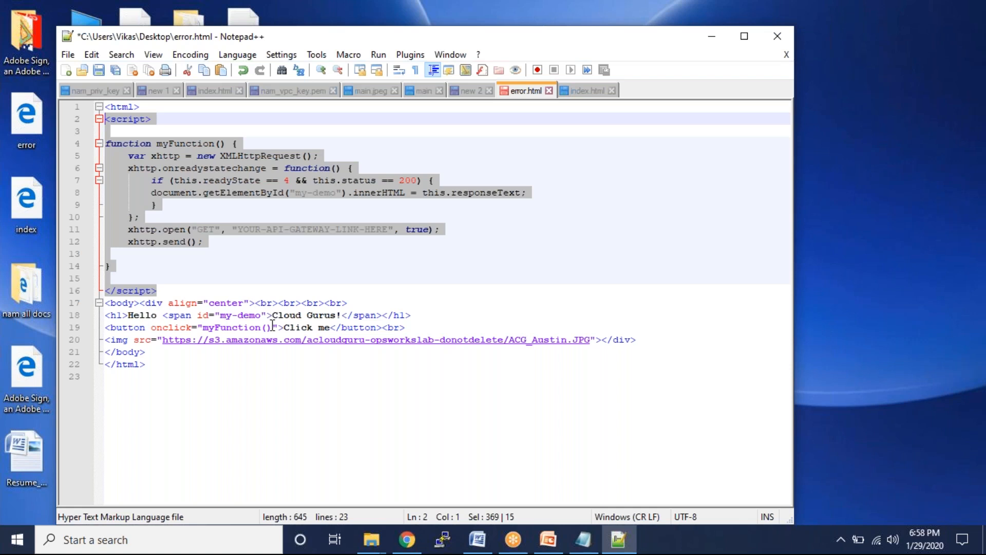
pyautogui.click(337, 315)
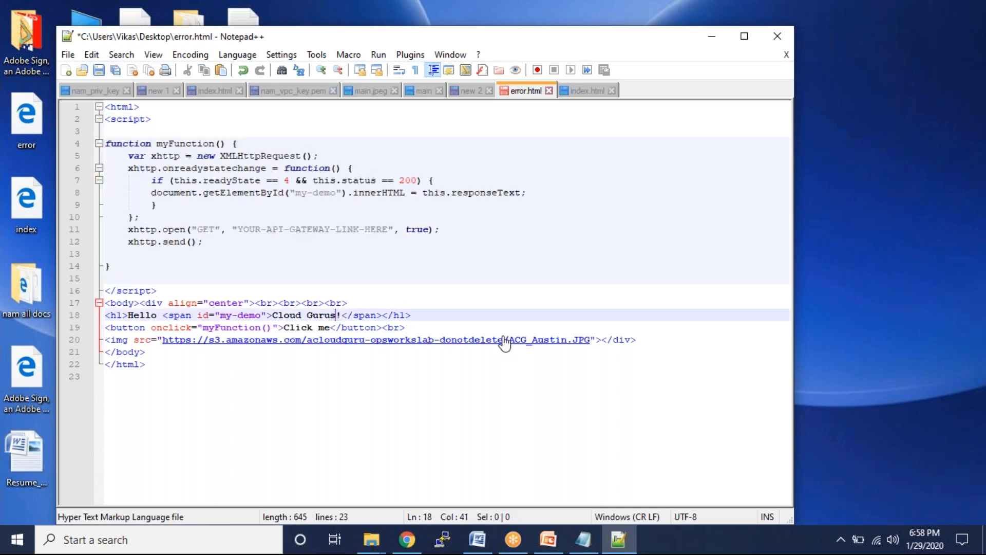
pyautogui.press('BackSpace')
pyautogui.press('BackSpace')
pyautogui.press('BackSpace')
pyautogui.press('BackSpace')
pyautogui.press('BackSpace')
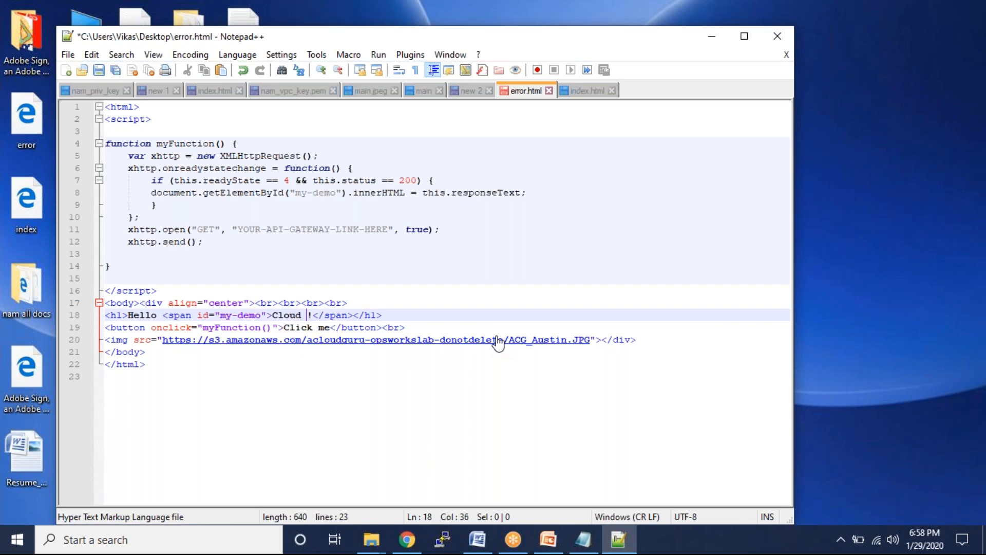
pyautogui.write('G')
pyautogui.press('BackSpace')
pyautogui.write('Fr')
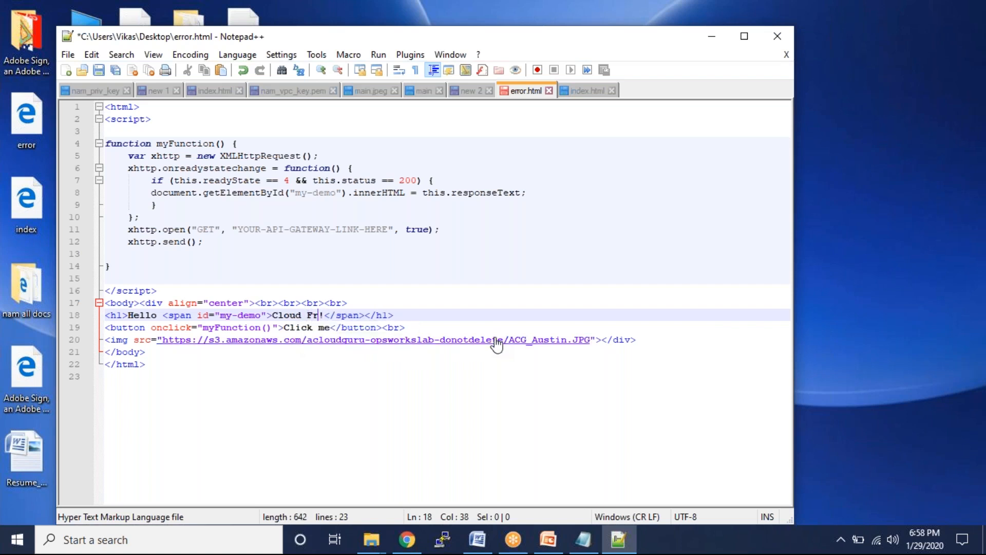
pyautogui.write('om AWS')
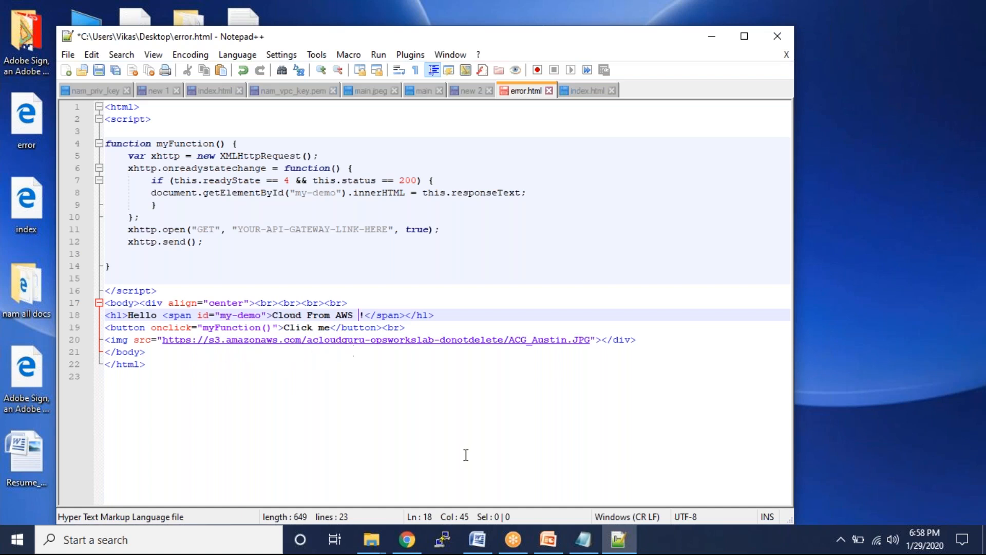
pyautogui.hotkey('ctrl', 's')
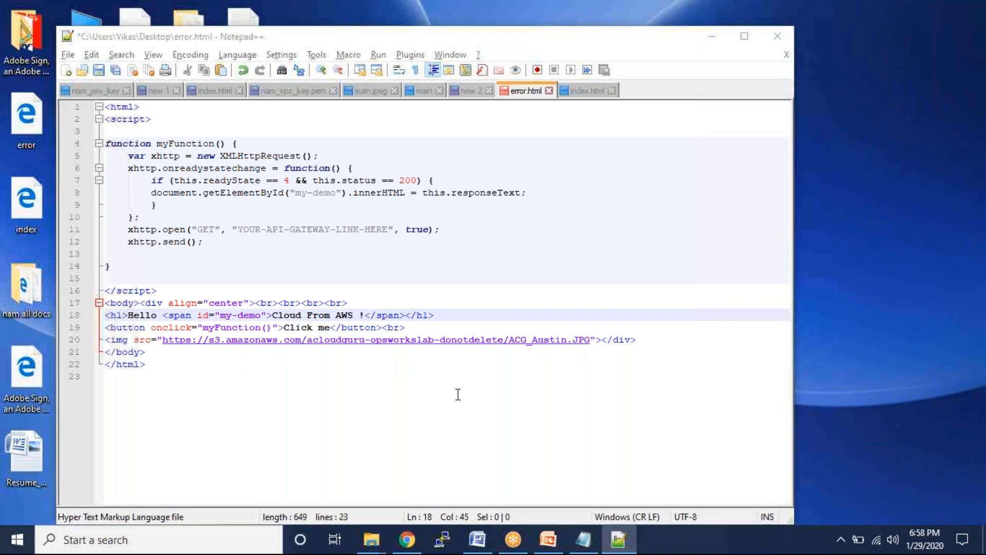
pyautogui.hotkey('alt', 'Tab')
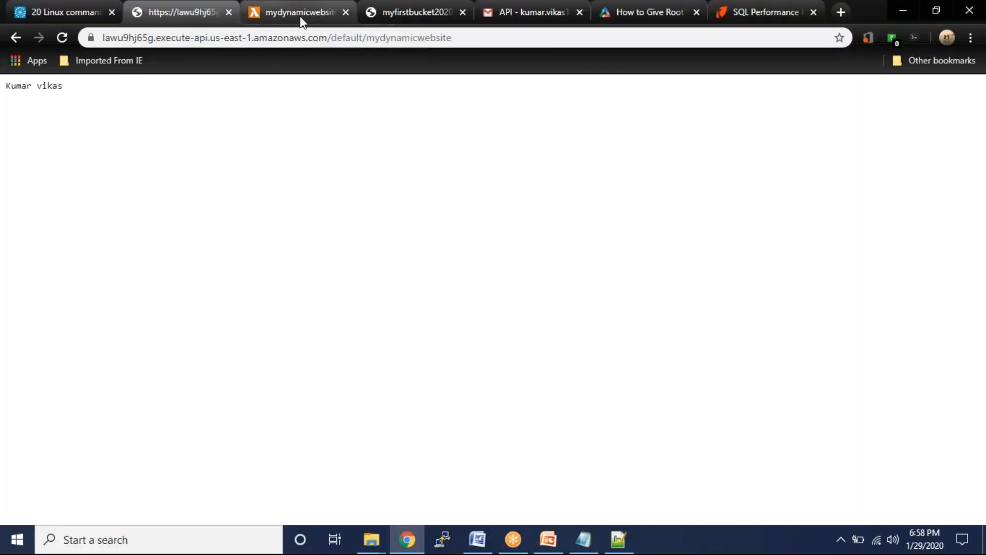
pyautogui.hotkey('alt', 'Tab')
pyautogui.hotkey('alt', 'Tab')
pyautogui.hotkey('alt', 'Tab')
pyautogui.hotkey('alt', 'Tab')
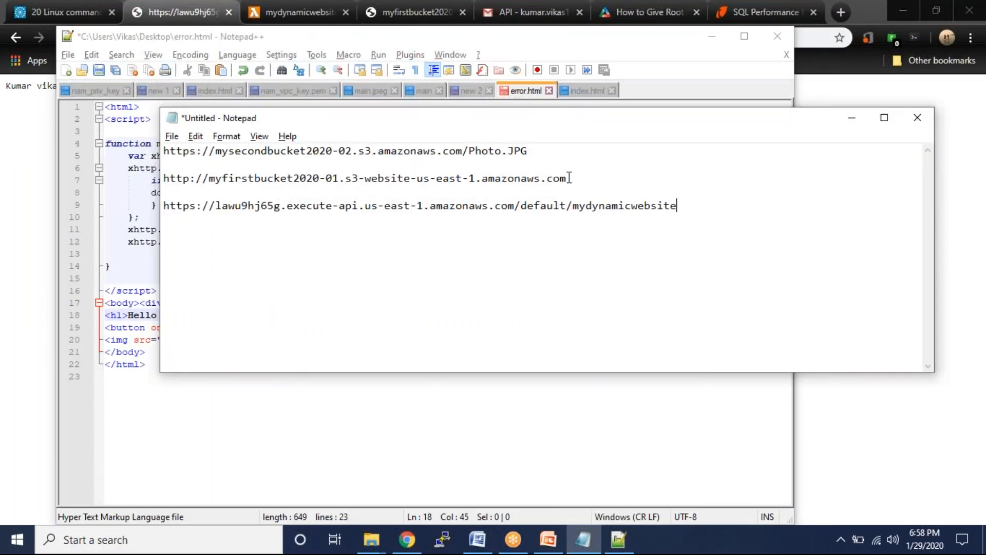
# - Select the bucket image URL on line 1 of the Notepad notes
pyautogui.moveTo(529, 149); pyautogui.dragTo(227, 159)
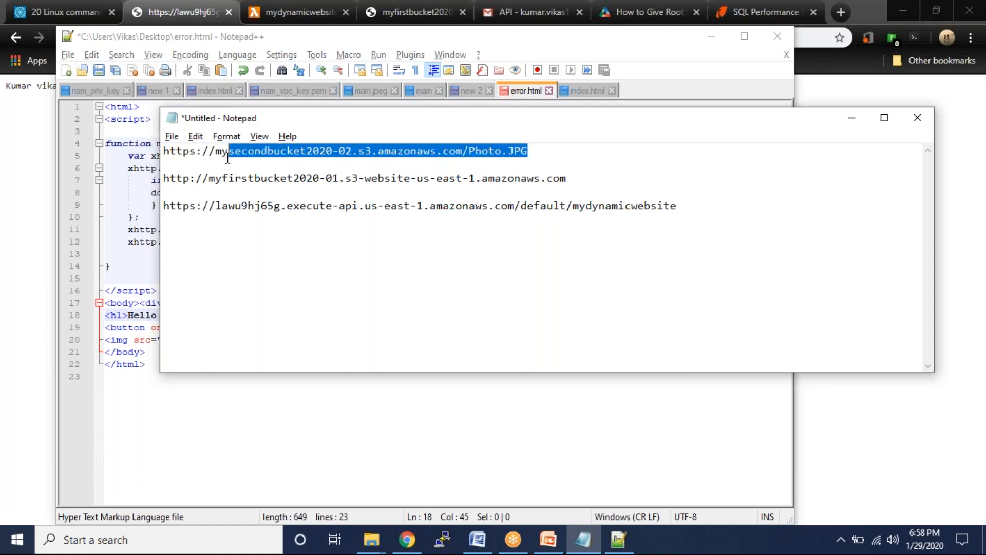
# - Copy the mysecondbucket2020-02 Photo.JPG path from the notes
pyautogui.click(219, 159)
pyautogui.keyDown('shift'); pyautogui.click(216, 154); pyautogui.keyUp('shift')
pyautogui.hotkey('ctrl', 'c')
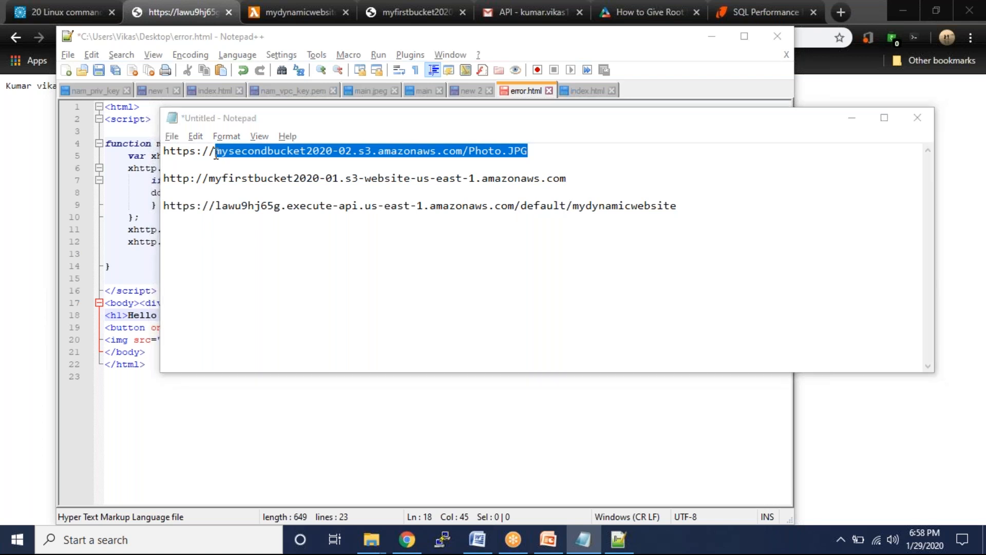
pyautogui.hotkey('alt', 'Tab')
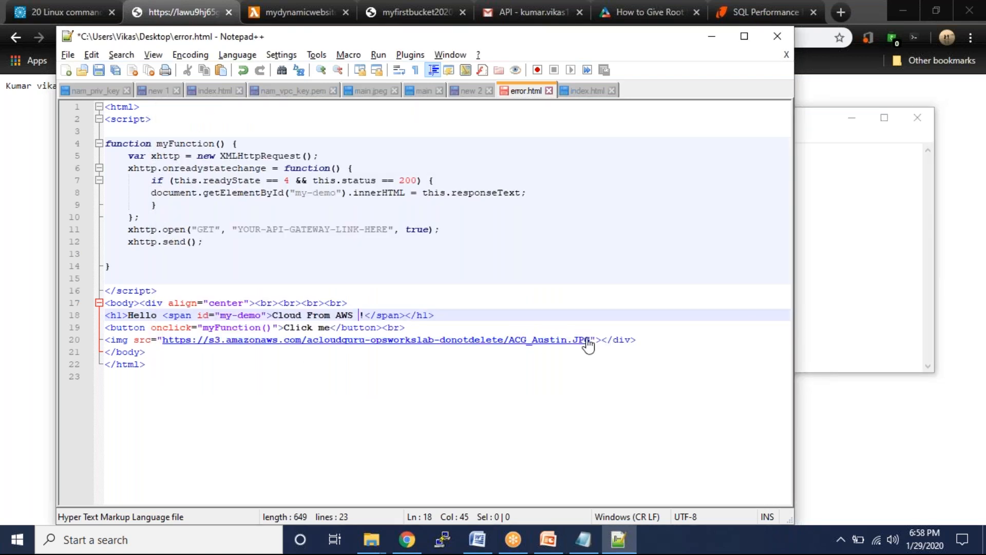
# - Replace line 20's image path with the mysecondbucket2020-02 Photo.JPG path and select the URL
pyautogui.click(639, 340)
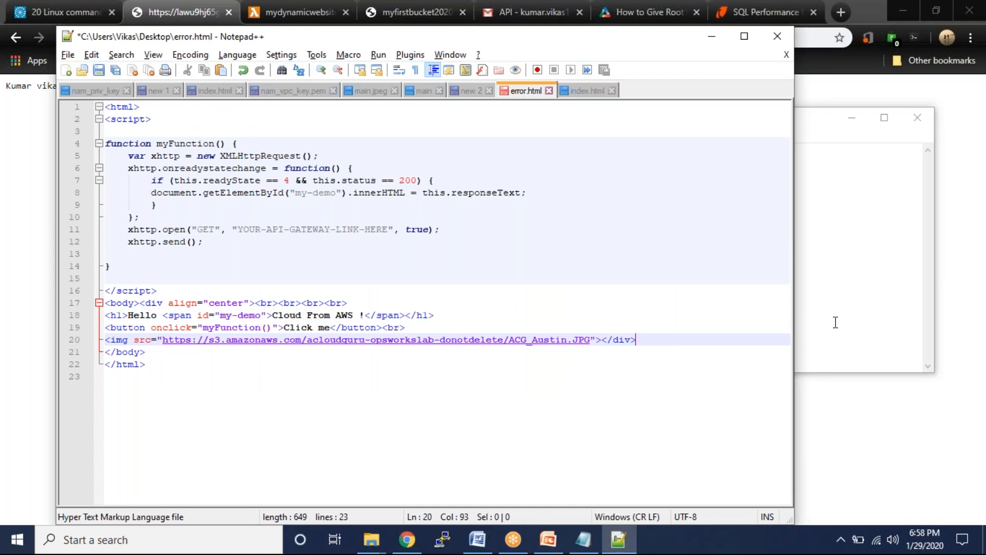
pyautogui.press('Left')
pyautogui.press('Left')
pyautogui.press('Left')
pyautogui.press('Left')
pyautogui.press('Left')
pyautogui.press('Left')
pyautogui.press('Left')
pyautogui.press('Left')
pyautogui.press('Left')
pyautogui.press('Left')
pyautogui.press('Left')
pyautogui.press('BackSpace')
pyautogui.press('BackSpace')
pyautogui.press('BackSpace')
pyautogui.press('BackSpace')
pyautogui.press('BackSpace')
pyautogui.press('BackSpace')
pyautogui.press('BackSpace')
pyautogui.press('BackSpace')
pyautogui.press('BackSpace')
pyautogui.press('BackSpace')
pyautogui.press('BackSpace')
pyautogui.press('BackSpace')
pyautogui.press('BackSpace')
pyautogui.press('BackSpace')
pyautogui.press('BackSpace')
pyautogui.press('BackSpace')
pyautogui.press('BackSpace')
pyautogui.press('BackSpace')
pyautogui.press('BackSpace')
pyautogui.press('BackSpace')
pyautogui.press('BackSpace')
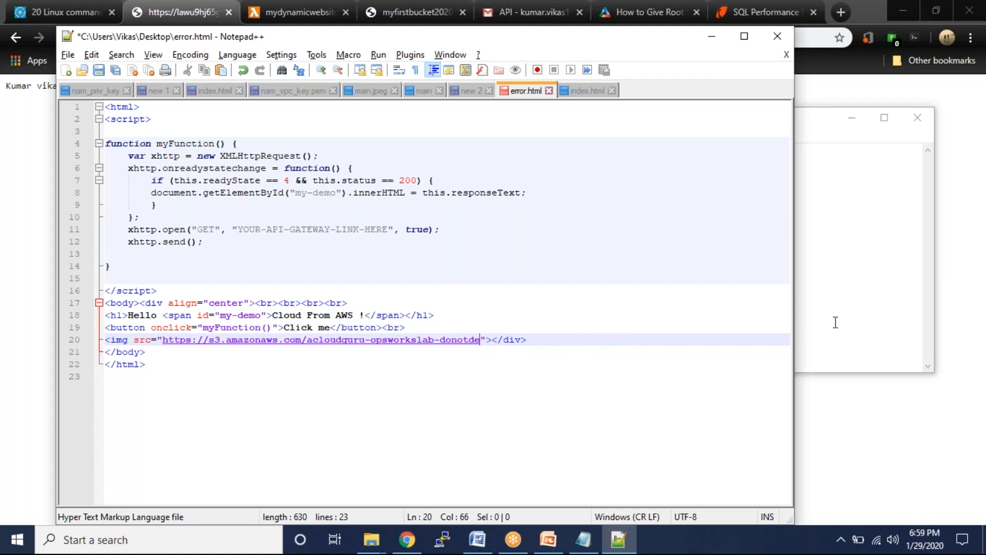
pyautogui.press('BackSpace')
pyautogui.press('BackSpace')
pyautogui.press('BackSpace')
pyautogui.press('BackSpace')
pyautogui.press('BackSpace')
pyautogui.press('BackSpace')
pyautogui.press('BackSpace')
pyautogui.press('BackSpace')
pyautogui.press('BackSpace')
pyautogui.press('BackSpace')
pyautogui.press('BackSpace')
pyautogui.press('BackSpace')
pyautogui.press('BackSpace')
pyautogui.press('BackSpace')
pyautogui.press('BackSpace')
pyautogui.press('BackSpace')
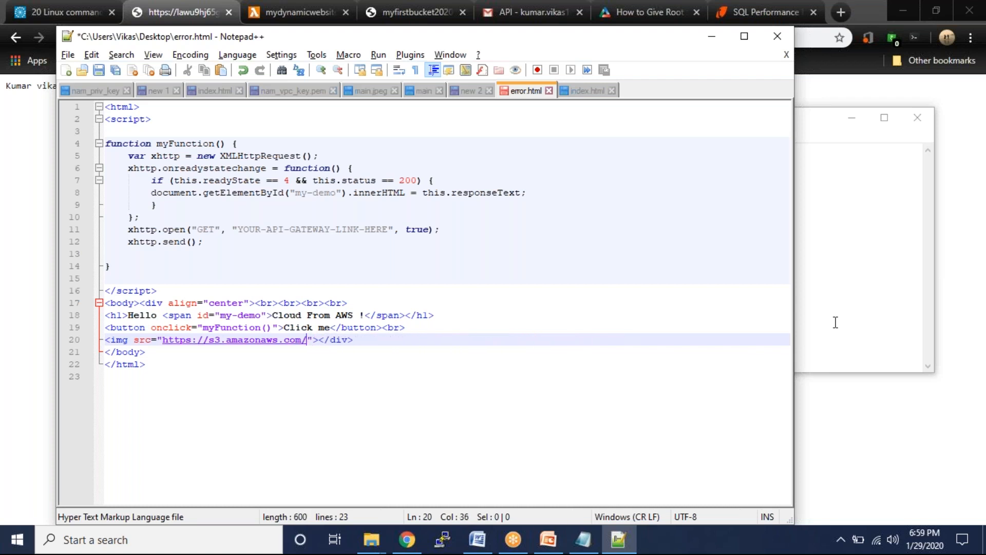
pyautogui.hotkey('ctrl', 'v')
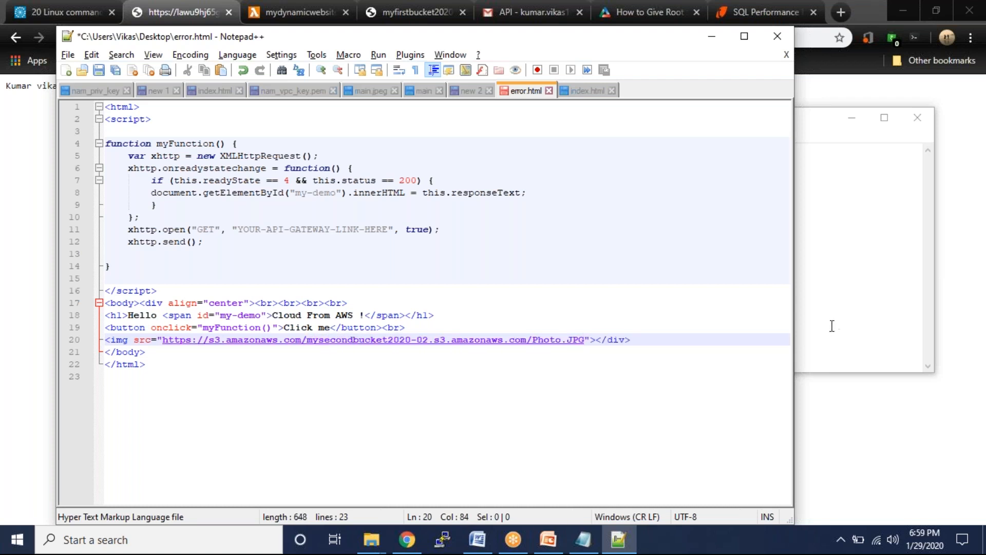
pyautogui.hotkey('shift', 'Left')
pyautogui.hotkey('shift', 'Left')
pyautogui.hotkey('shift', 'Left')
pyautogui.hotkey('shift', 'Left')
pyautogui.hotkey('shift', 'Left')
pyautogui.hotkey('shift', 'Left')
pyautogui.hotkey('shift', 'Left')
pyautogui.hotkey('shift', 'Left')
pyautogui.hotkey('shift', 'Left')
pyautogui.hotkey('shift', 'Left')
pyautogui.hotkey('shift', 'Left')
pyautogui.hotkey('shift', 'Left')
pyautogui.hotkey('shift', 'Left')
pyautogui.hotkey('shift', 'Left')
pyautogui.hotkey('shift', 'Left')
pyautogui.hotkey('shift', 'Left')
pyautogui.hotkey('shift', 'Left')
pyautogui.hotkey('shift', 'Left')
pyautogui.hotkey('shift', 'Left')
pyautogui.hotkey('shift', 'Left')
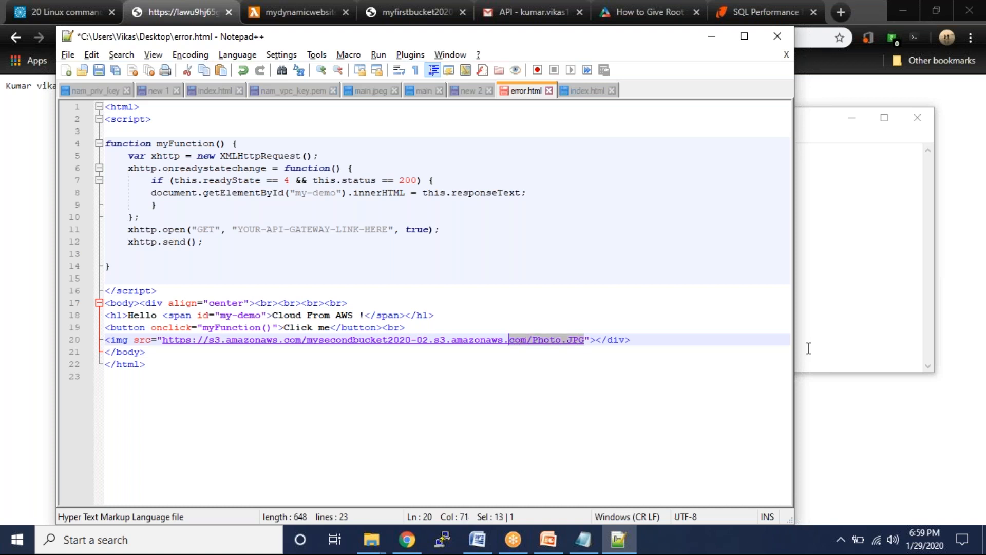
pyautogui.hotkey('shift', 'Left')
pyautogui.hotkey('shift', 'Left')
pyautogui.hotkey('shift', 'Left')
pyautogui.hotkey('shift', 'Left')
pyautogui.hotkey('shift', 'Left')
pyautogui.hotkey('shift', 'Left')
pyautogui.hotkey('shift', 'Left')
pyautogui.hotkey('shift', 'Left')
pyautogui.hotkey('shift', 'Left')
pyautogui.hotkey('shift', 'Left')
pyautogui.hotkey('shift', 'Left')
pyautogui.hotkey('shift', 'Left')
pyautogui.hotkey('shift', 'Left')
pyautogui.hotkey('shift', 'Left')
pyautogui.hotkey('shift', 'Left')
pyautogui.hotkey('shift', 'Left')
pyautogui.hotkey('shift', 'Left')
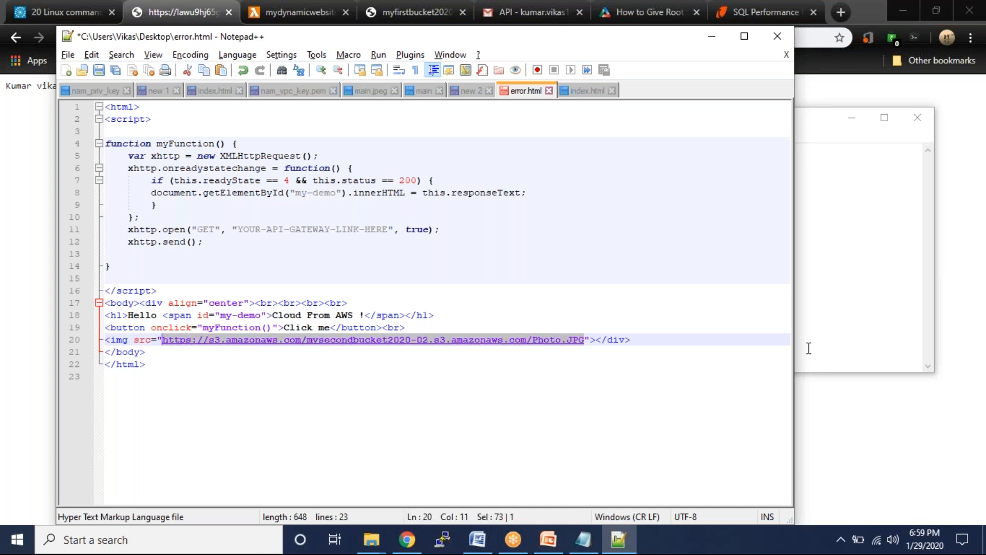
pyautogui.click(180, 10)
pyautogui.rightClick(181, 10)
# - Load the Photo.JPG image URL in a new tab, which reports NoSuchBucket
pyautogui.click(213, 23)
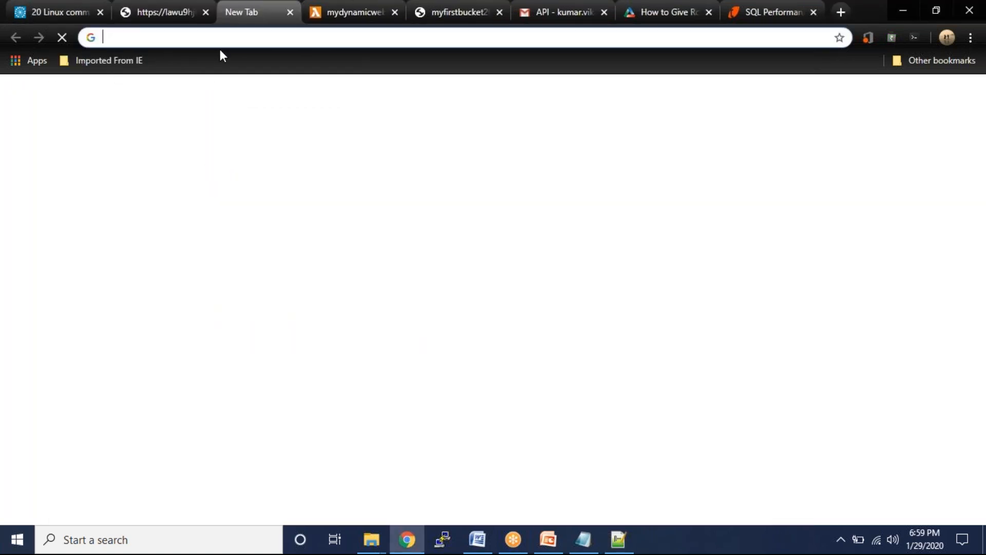
pyautogui.write('https://s3.amazonaws.com/mysecondbucket2020-02.s3.amazonaws.com/Photo.JPG')
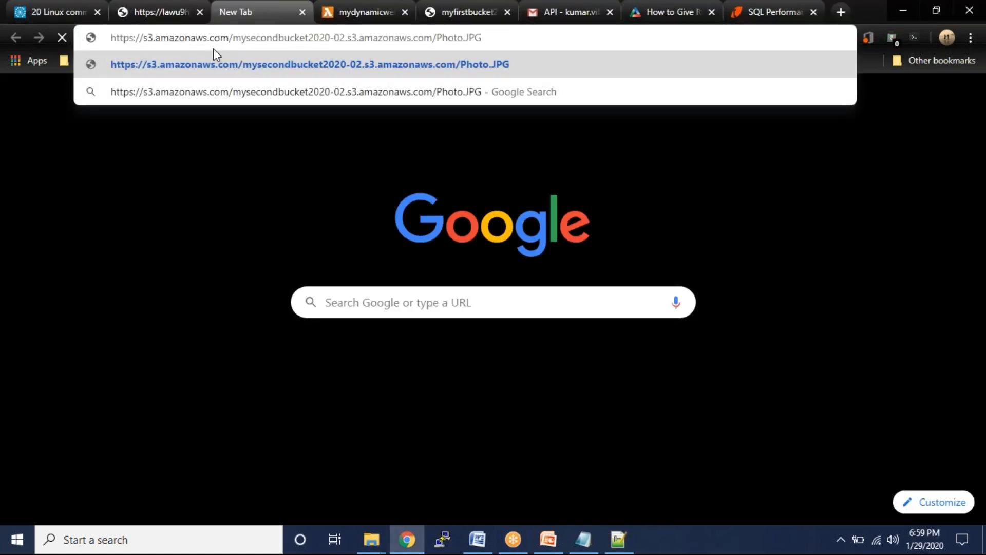
pyautogui.press('Return')
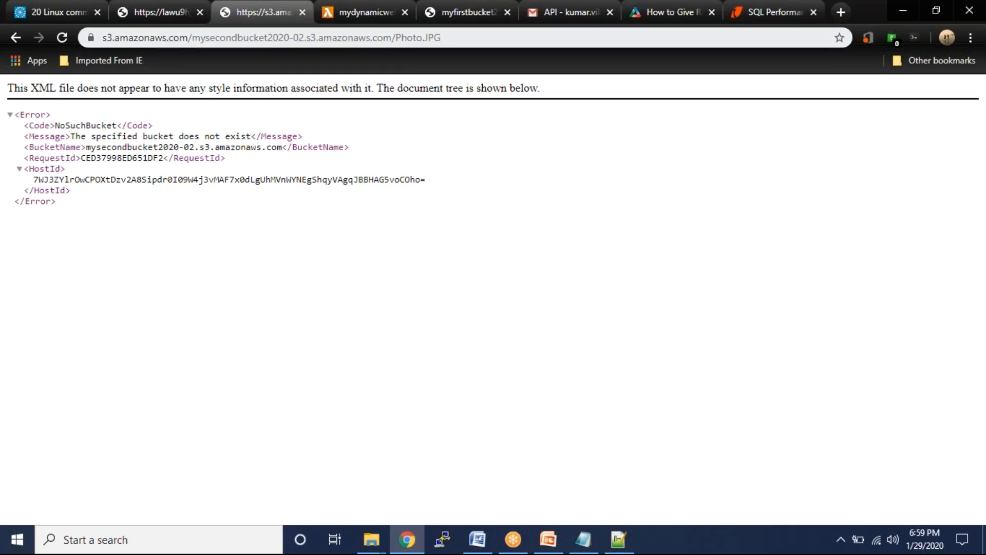
# - Take the page address and undo the image URL change in the HTML file
pyautogui.click(480, 33)
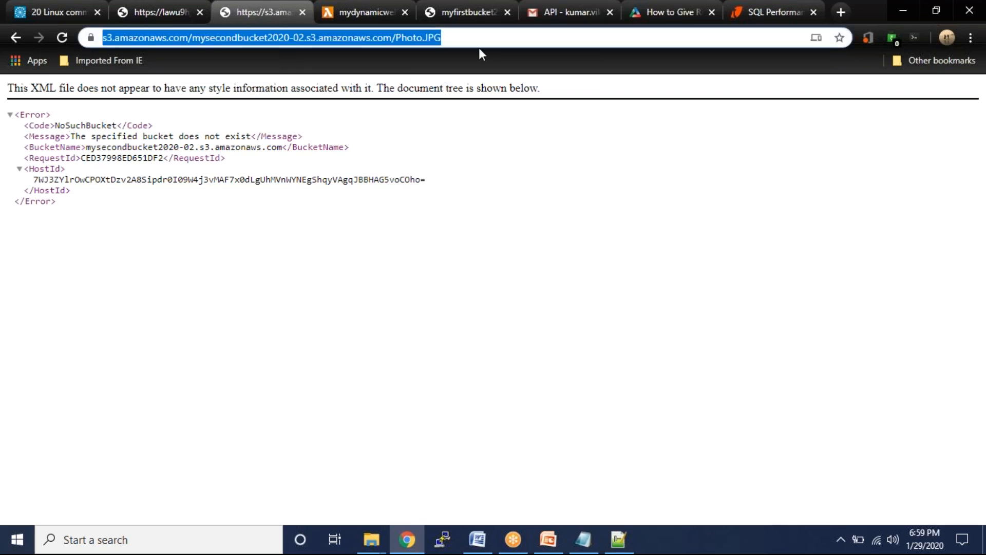
pyautogui.write('https://s3.amazonaws.com/mysecondbucket2020-02.s3.amazonaws.com/Photo.JPG')
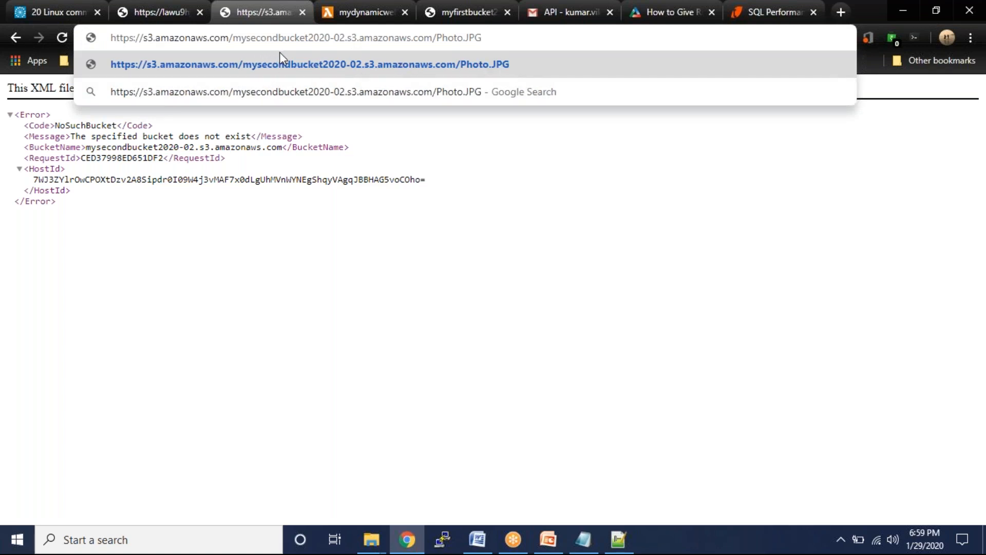
pyautogui.hotkey('alt', 'Tab')
pyautogui.hotkey('ctrl', 'z')
pyautogui.hotkey('ctrl', 'z')
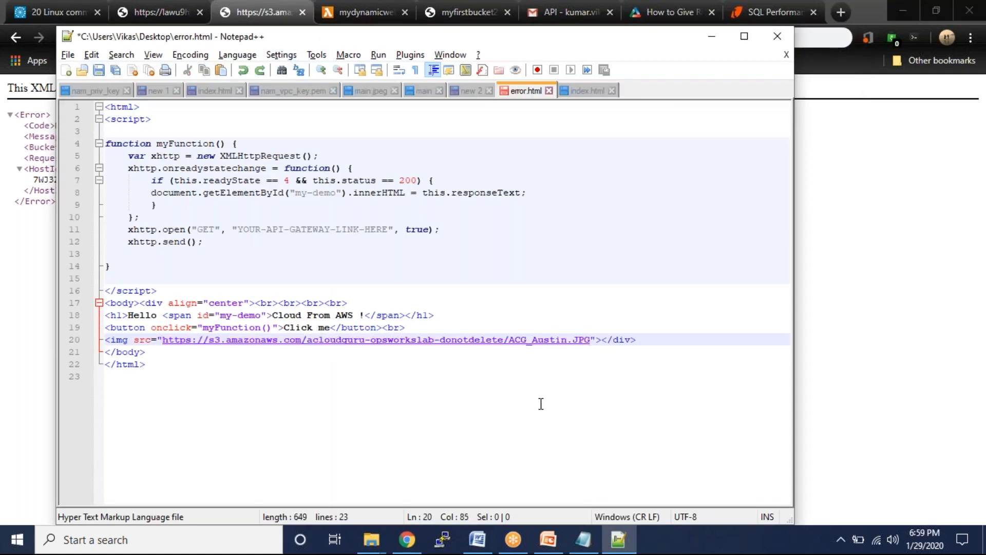
# - Paste the S3 address on a scratch line, remove the duplicated host, and select the corrected path
pyautogui.click(179, 373)
pyautogui.press('Return')
pyautogui.write('https://s3.amazonaws.com/mysecondbucket2020-02.s3.amazonaws.com/Photo.JPG')
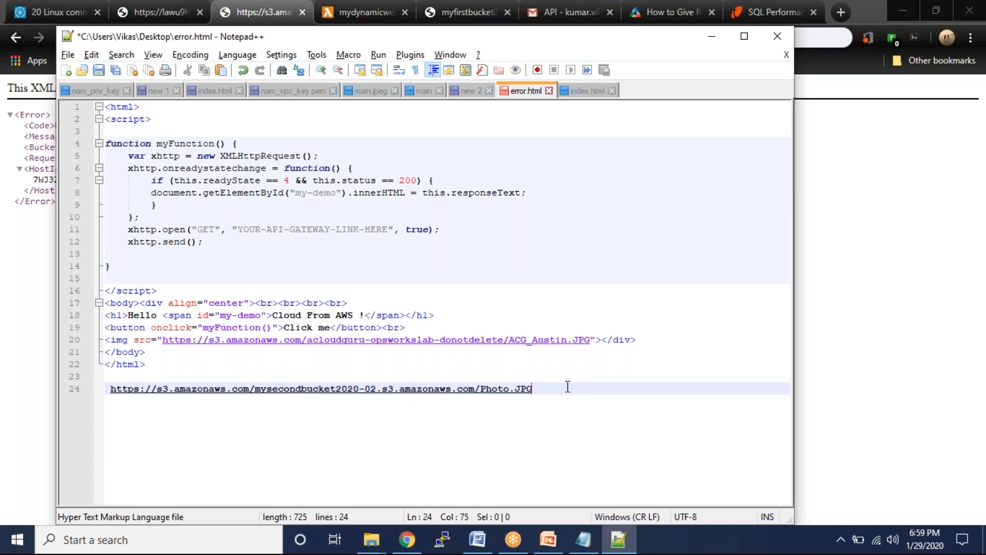
pyautogui.press('BackSpace')
pyautogui.press('BackSpace')
pyautogui.press('BackSpace')
pyautogui.press('BackSpace')
pyautogui.press('BackSpace')
pyautogui.press('BackSpace')
pyautogui.press('BackSpace')
pyautogui.press('BackSpace')
pyautogui.press('BackSpace')
pyautogui.press('BackSpace')
pyautogui.press('BackSpace')
pyautogui.press('BackSpace')
pyautogui.press('BackSpace')
pyautogui.press('BackSpace')
pyautogui.press('BackSpace')
pyautogui.press('BackSpace')
pyautogui.press('BackSpace')
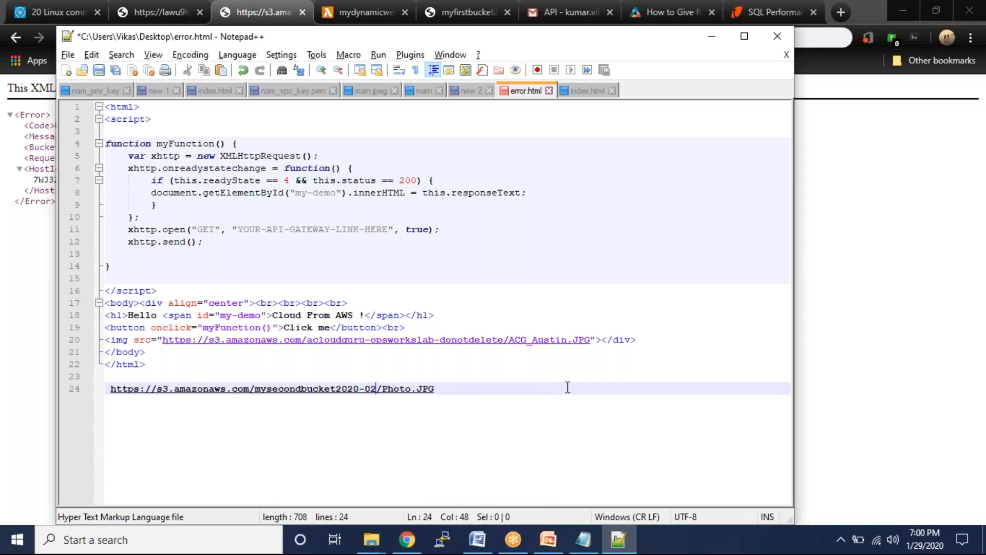
pyautogui.moveTo(435, 388); pyautogui.dragTo(254, 389)
pyautogui.hotkey('ctrl', 'c')
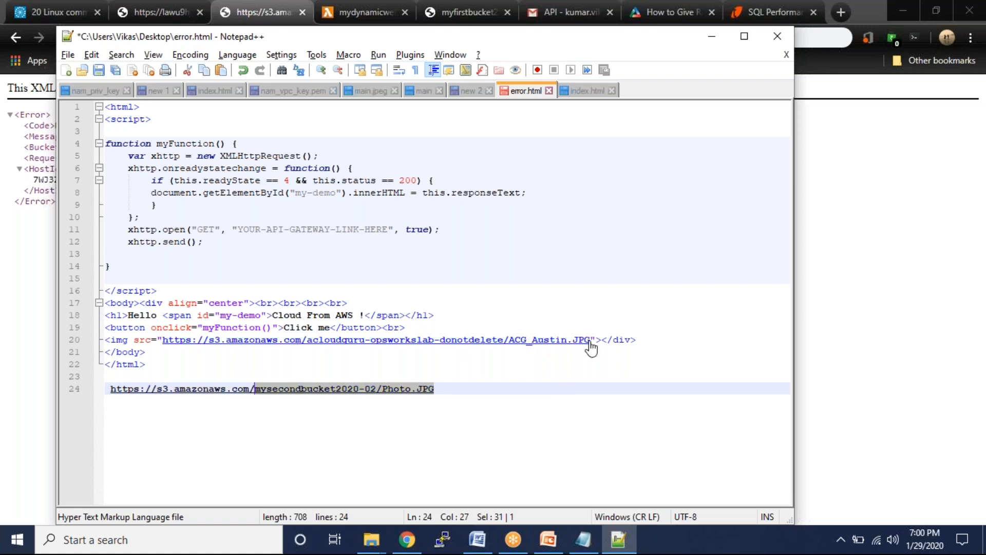
# - Put the corrected Photo.JPG path into line 20's src, delete the scratch line, and select the URL
pyautogui.moveTo(590, 340); pyautogui.dragTo(306, 348)
pyautogui.hotkey('ctrl', 'v')
pyautogui.moveTo(465, 388); pyautogui.dragTo(65, 391)
pyautogui.press('BackSpace')
pyautogui.press('BackSpace')
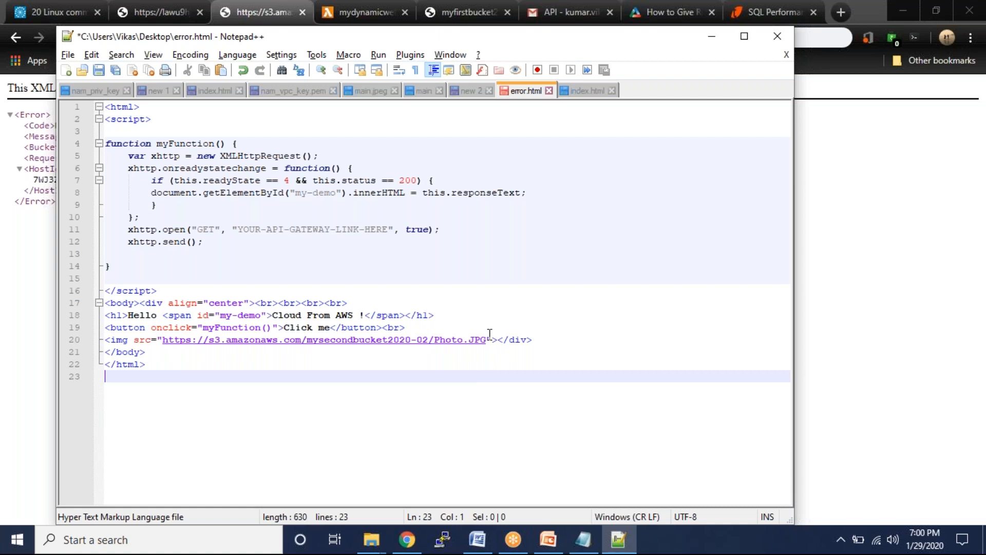
pyautogui.moveTo(486, 343); pyautogui.dragTo(165, 339)
pyautogui.hotkey('ctrl', 'c')
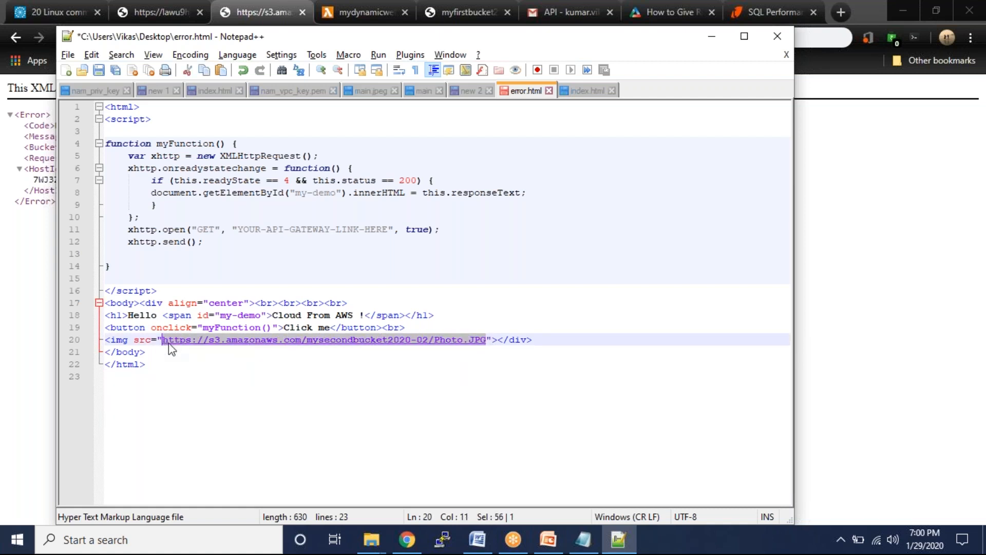
# - Load the corrected mysecondbucket2020-02 Photo.JPG URL to view the red flower photo, then close that tab
pyautogui.click(277, 23)
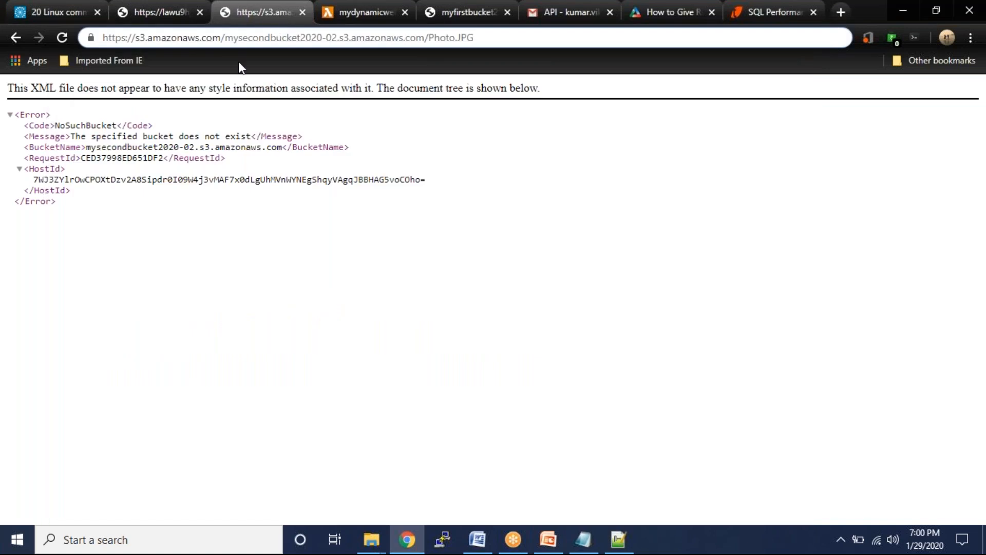
pyautogui.click(233, 39)
pyautogui.hotkey('ctrl', 'v')
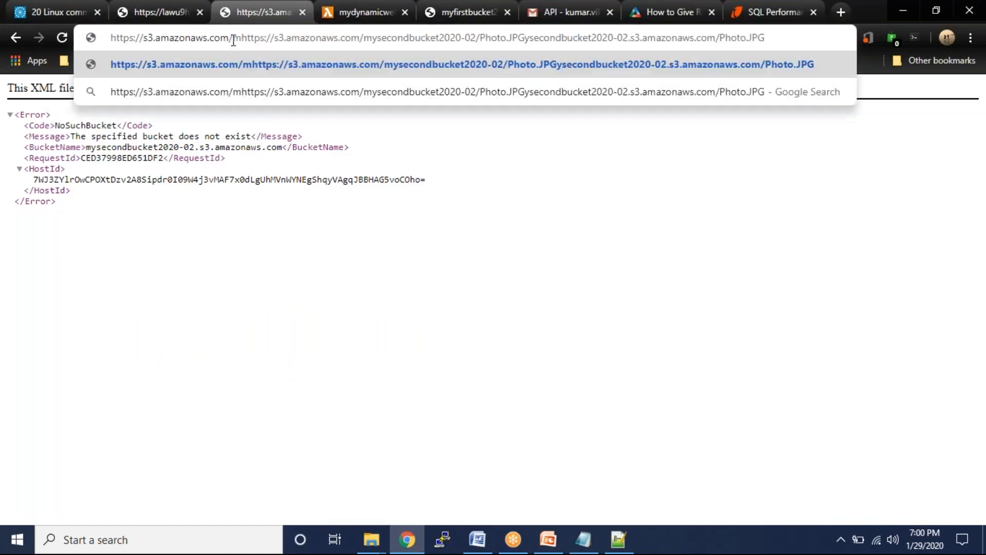
pyautogui.hotkey('ctrl', 'a')
pyautogui.press('BackSpace')
pyautogui.hotkey('ctrl', 'v')
pyautogui.press('Return')
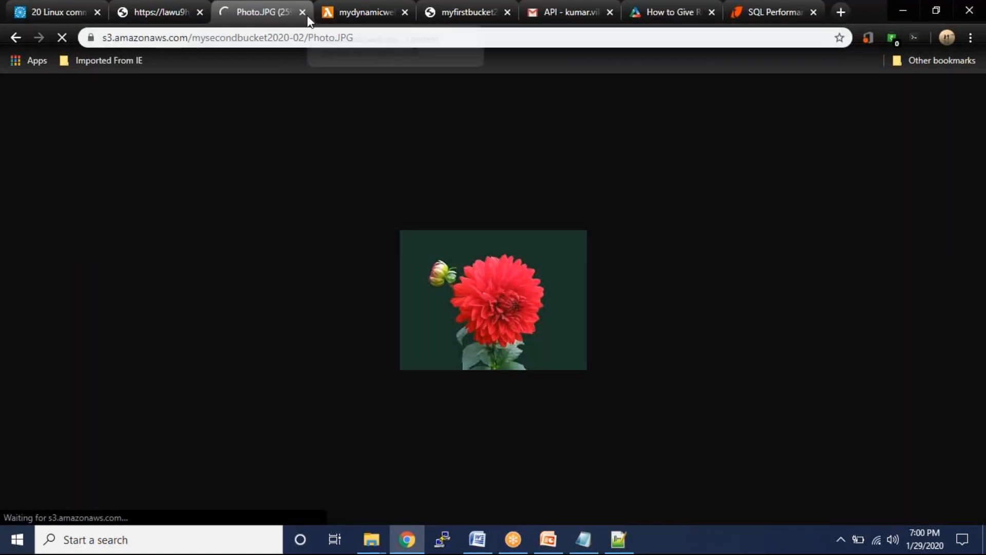
pyautogui.click(303, 12)
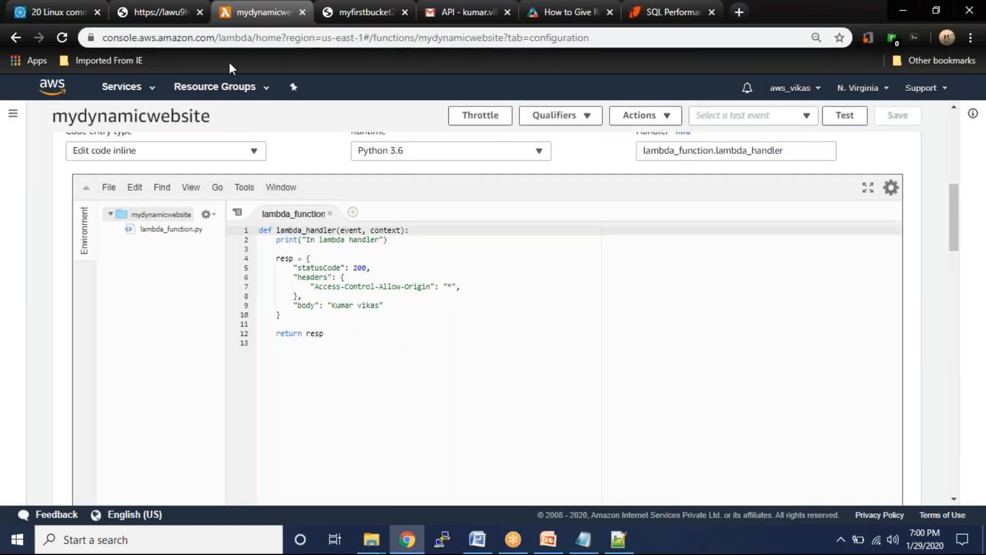
# - Open the default stage's GET /mydynamicwebsite method in API Gateway and select its Invoke URL
pyautogui.hotkey('alt', 'Tab')
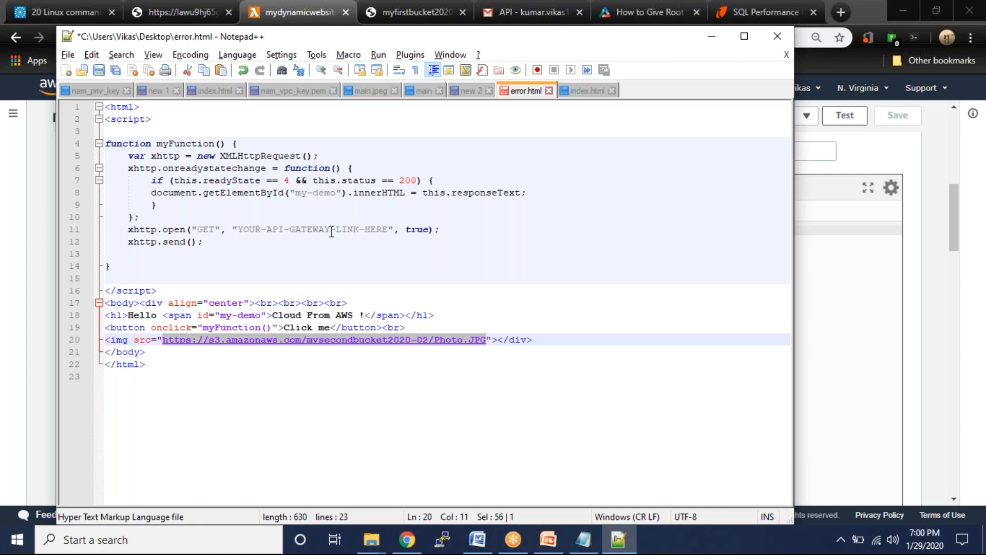
pyautogui.click(281, 10)
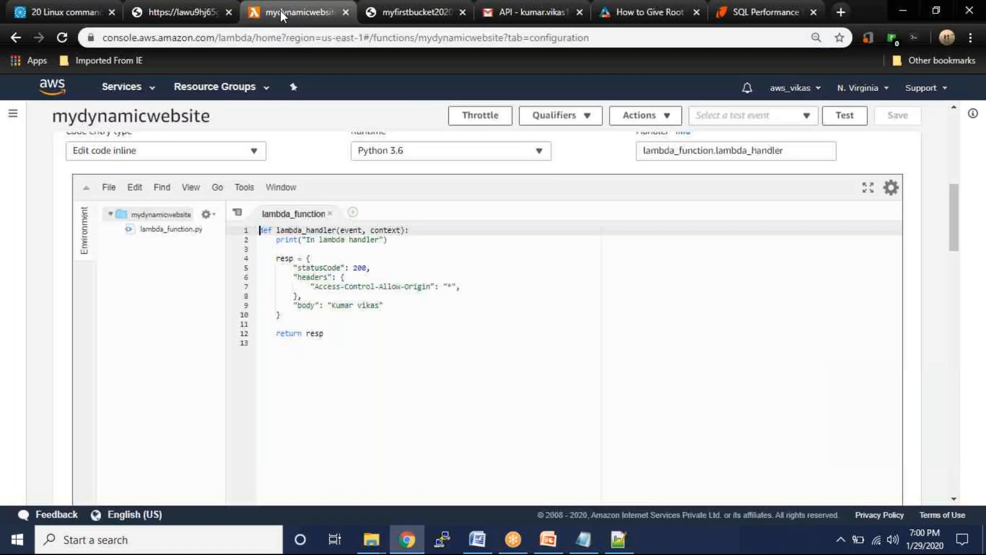
pyautogui.click(180, 11)
pyautogui.click(17, 35)
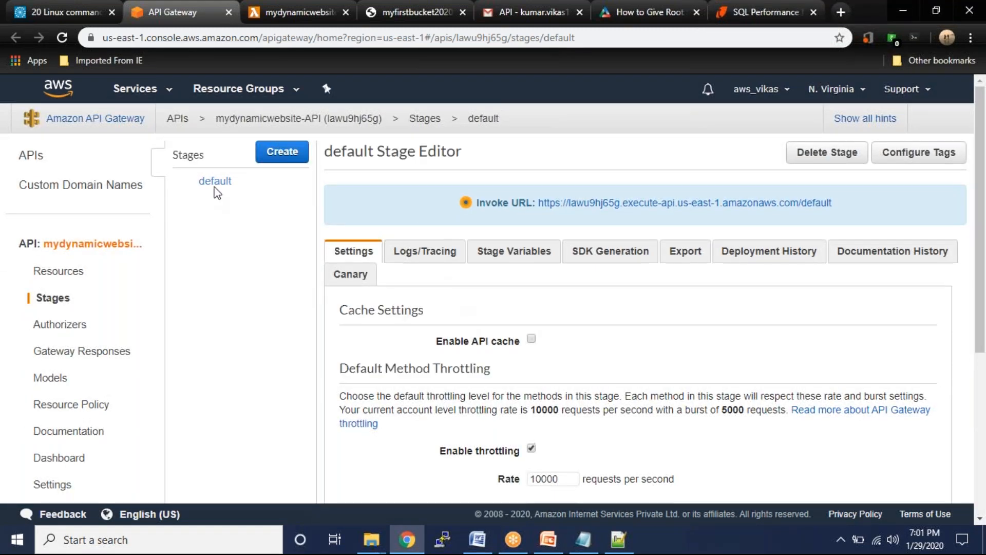
pyautogui.click(177, 182)
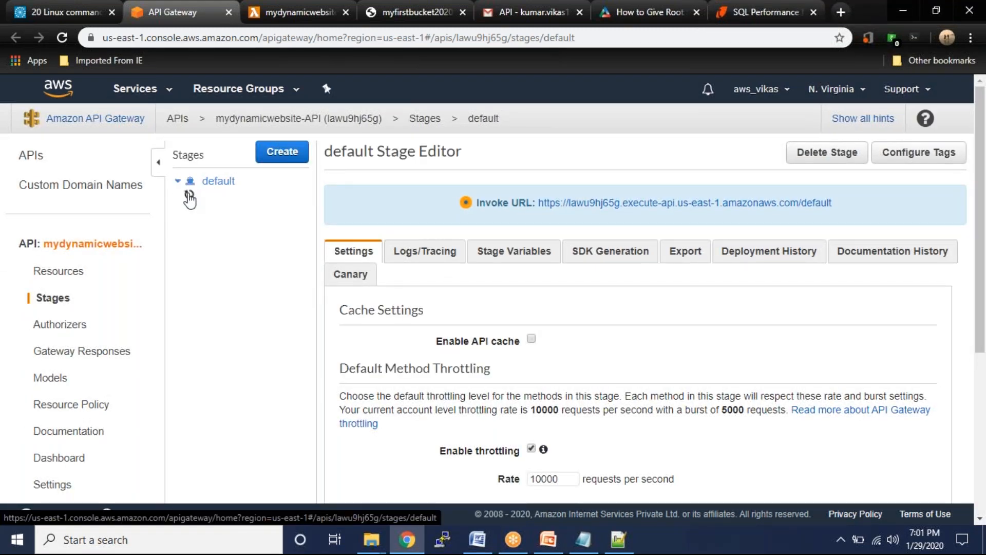
pyautogui.click(223, 230)
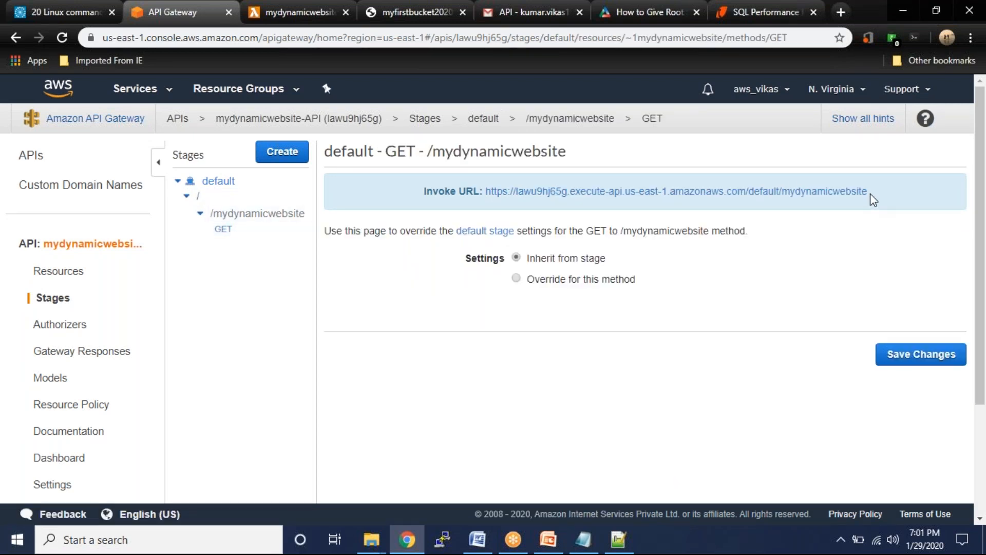
pyautogui.moveTo(867, 193); pyautogui.dragTo(480, 192)
pyautogui.hotkey('ctrl', 'c')
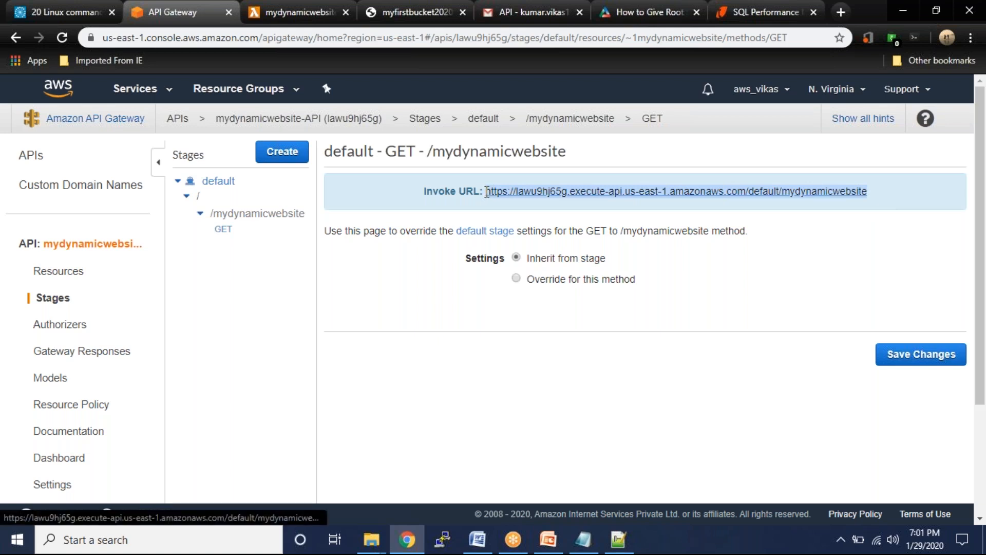
# - Replace YOUR-API-GATEWAY-LINK-HERE in error.html with the invoke URL, save it, and close Notepad++
pyautogui.hotkey('alt', 'Tab')
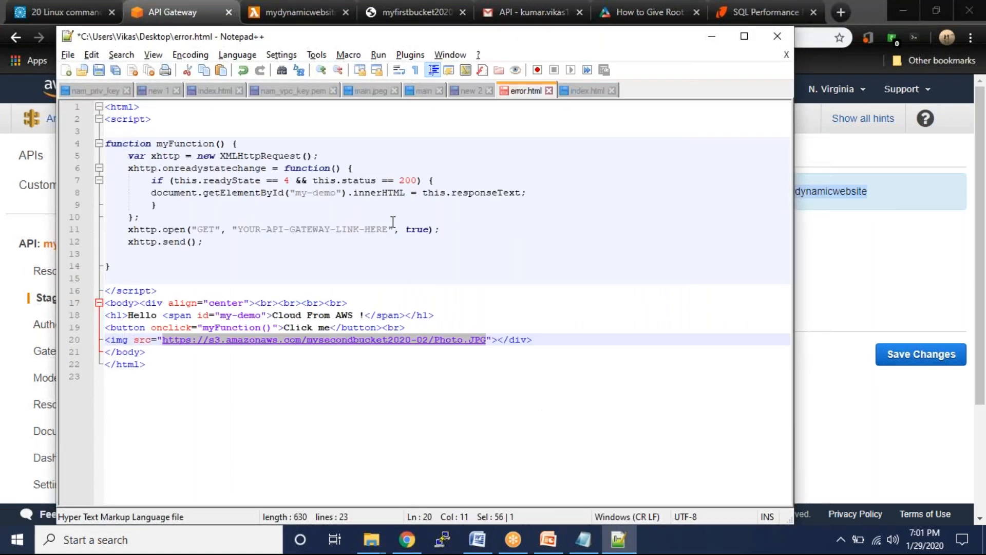
pyautogui.moveTo(388, 226); pyautogui.dragTo(241, 229)
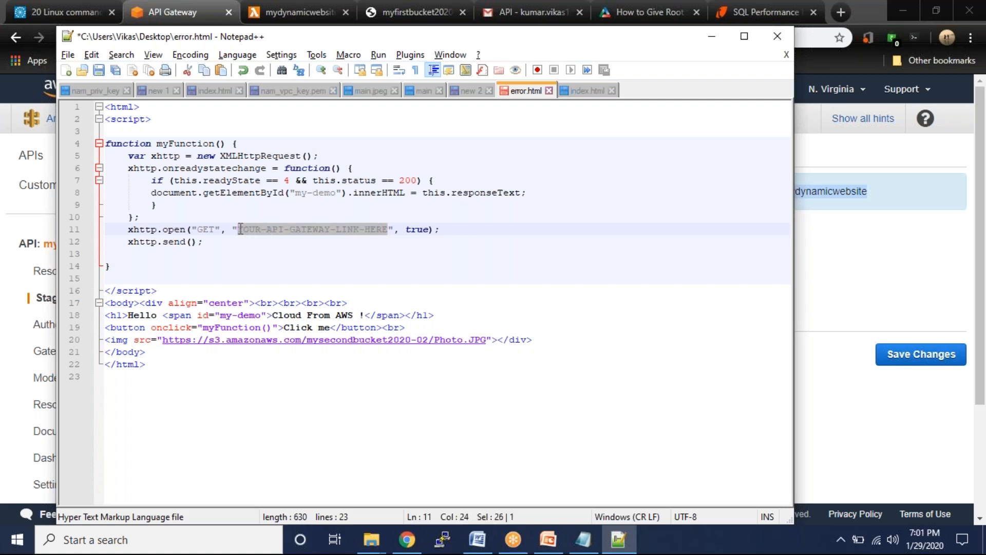
pyautogui.hotkey('ctrl', 'v')
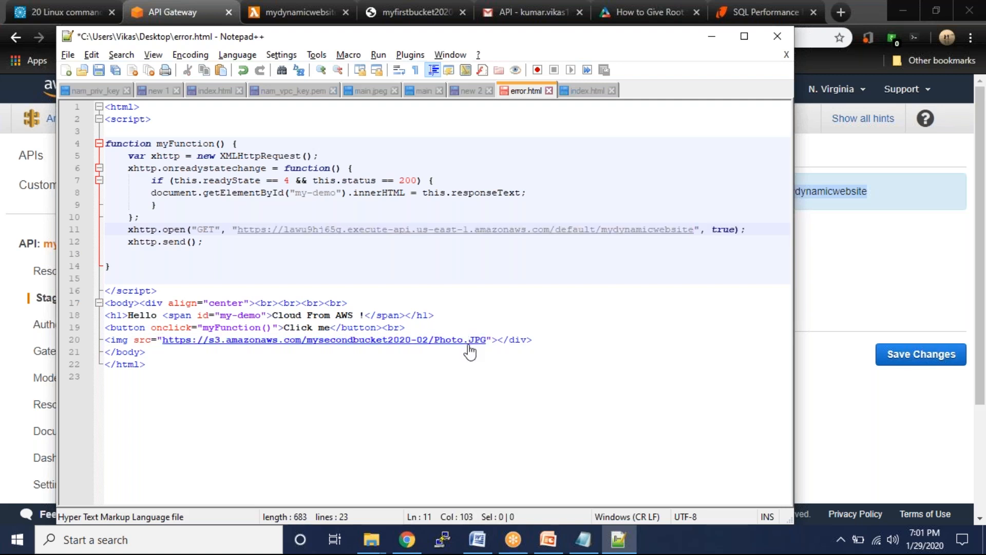
pyautogui.hotkey('ctrl', 's')
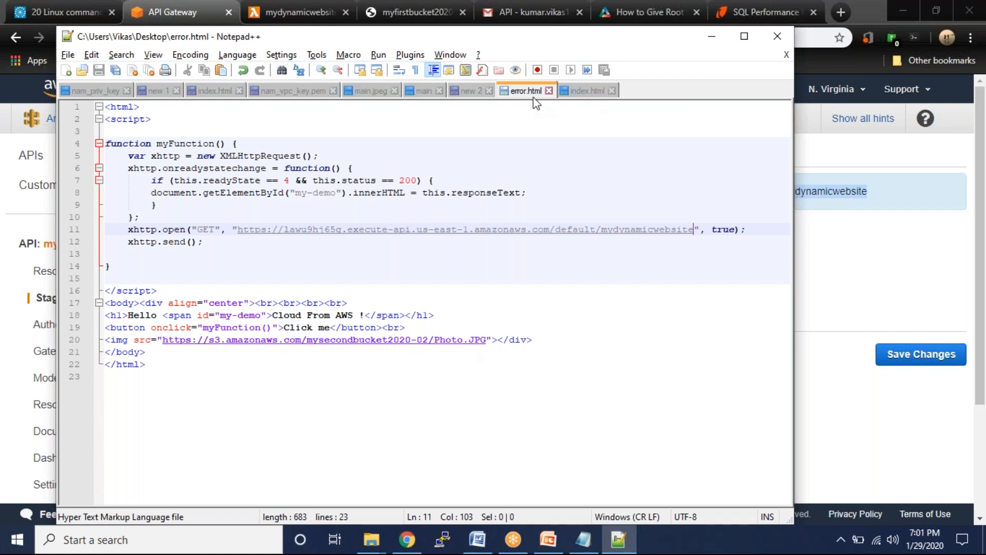
pyautogui.rightClick(597, 38)
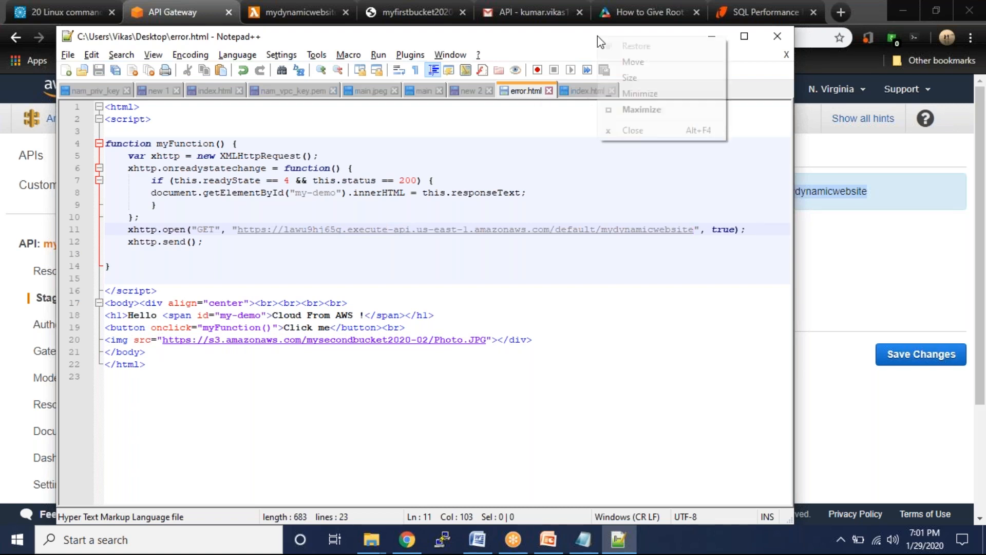
pyautogui.click(644, 130)
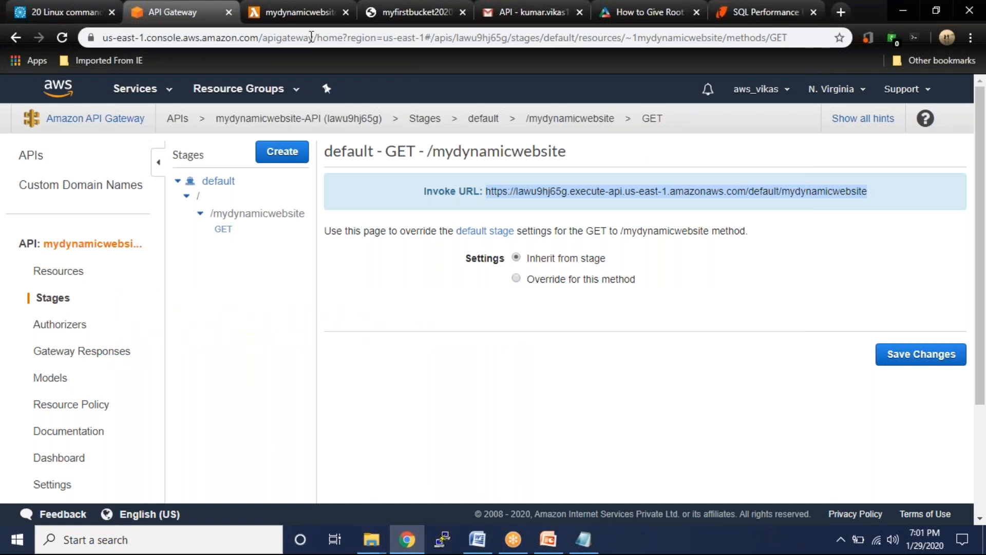
# - Go to the S3 console and open the myfirstbucket2020-01 bucket
pyautogui.click(295, 10)
pyautogui.rightClick(296, 9)
pyautogui.click(211, 55)
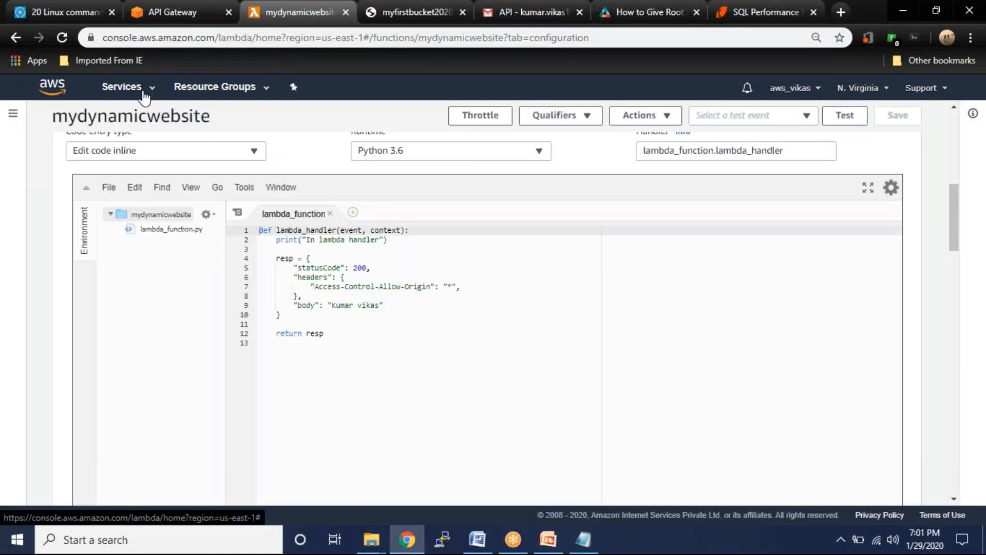
pyautogui.click(123, 86)
pyautogui.click(36, 170)
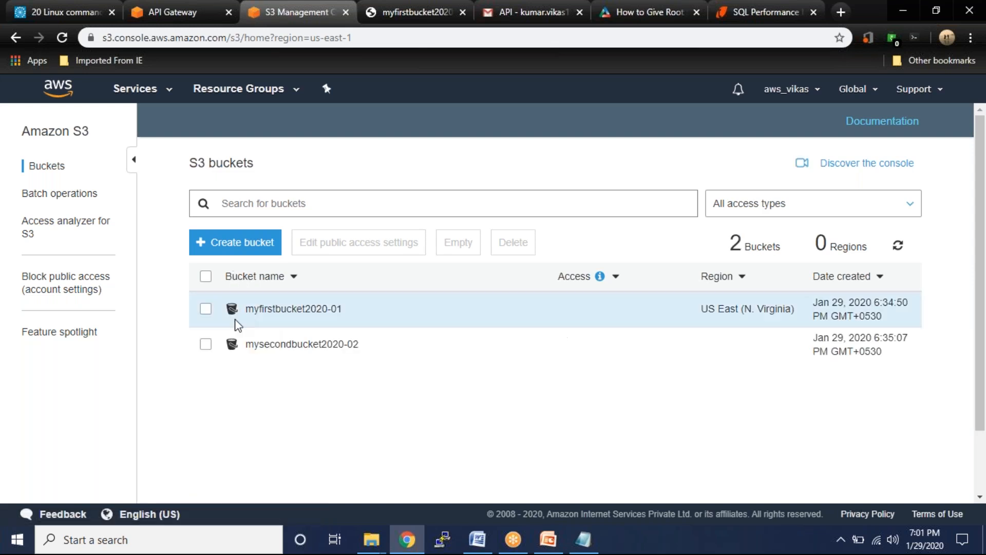
pyautogui.click(270, 322)
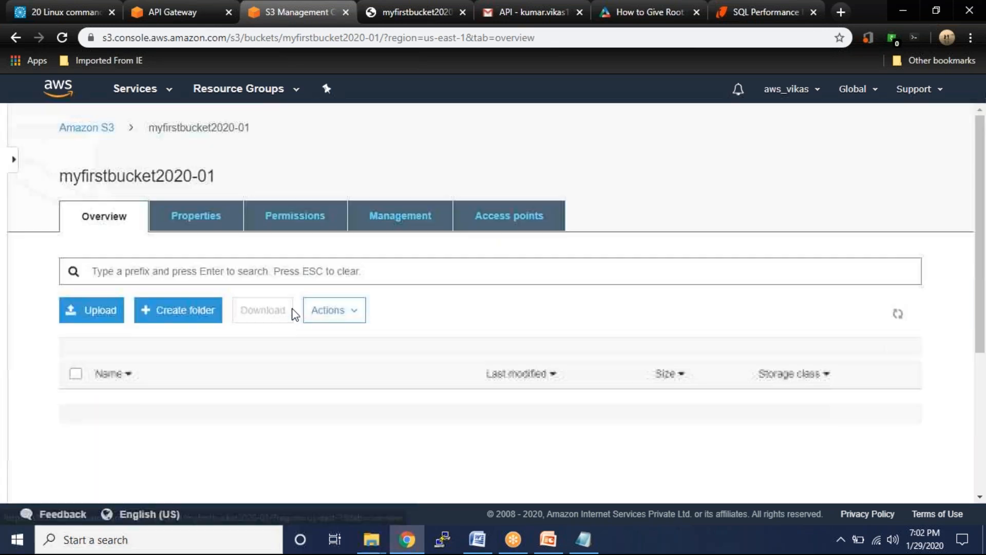
pyautogui.scroll(-3, 170, 295)
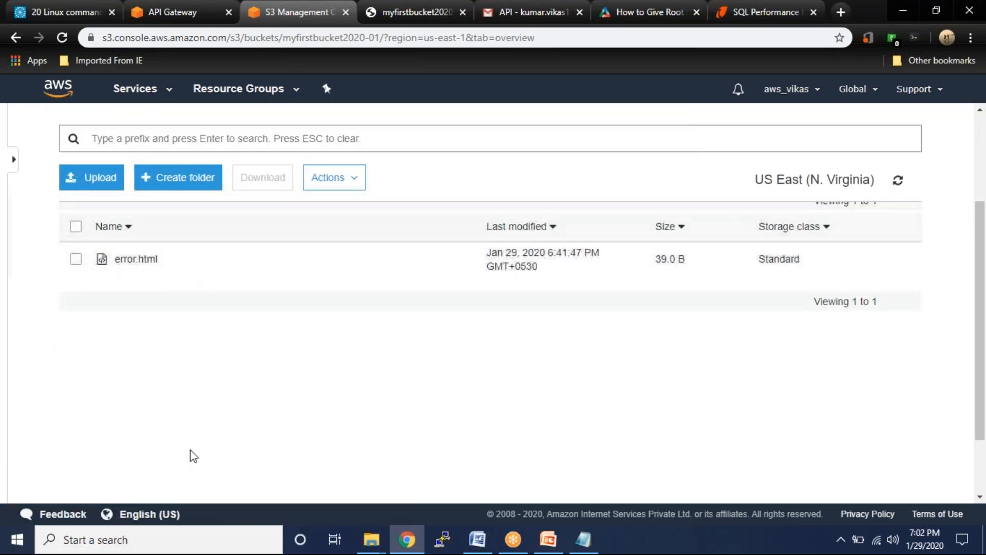
# - Start an upload to the bucket and pick index.html from the Desktop
pyautogui.click(93, 185)
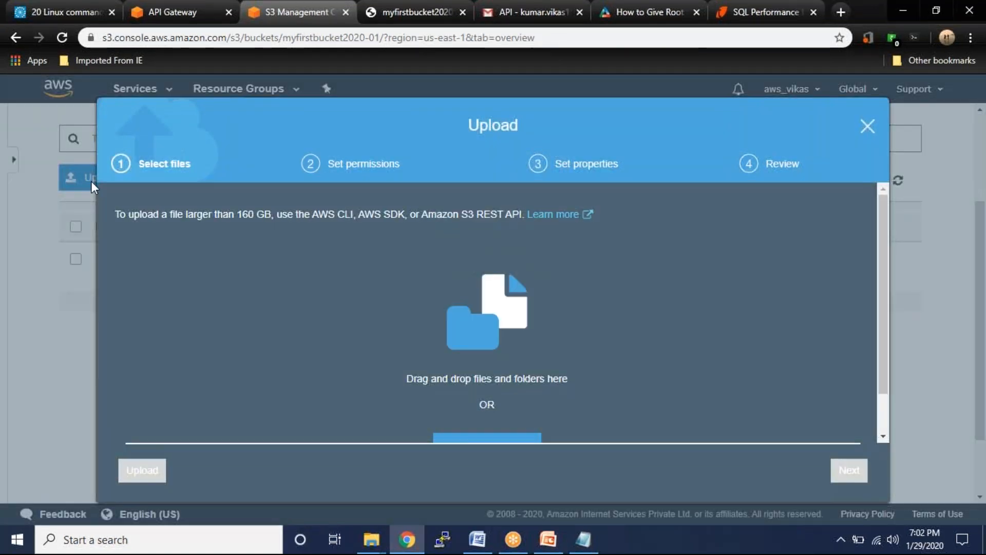
pyautogui.scroll(-1, 725, 328)
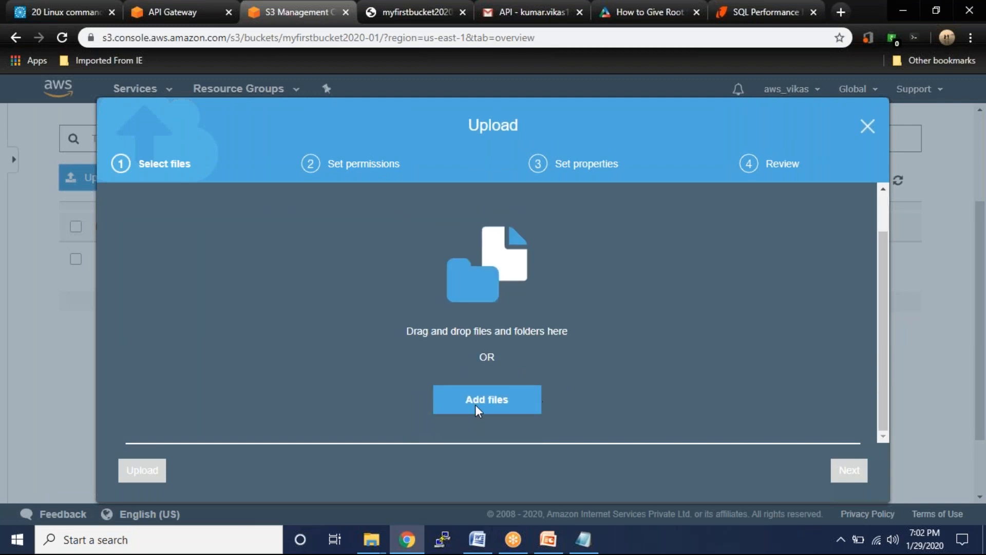
pyautogui.click(475, 406)
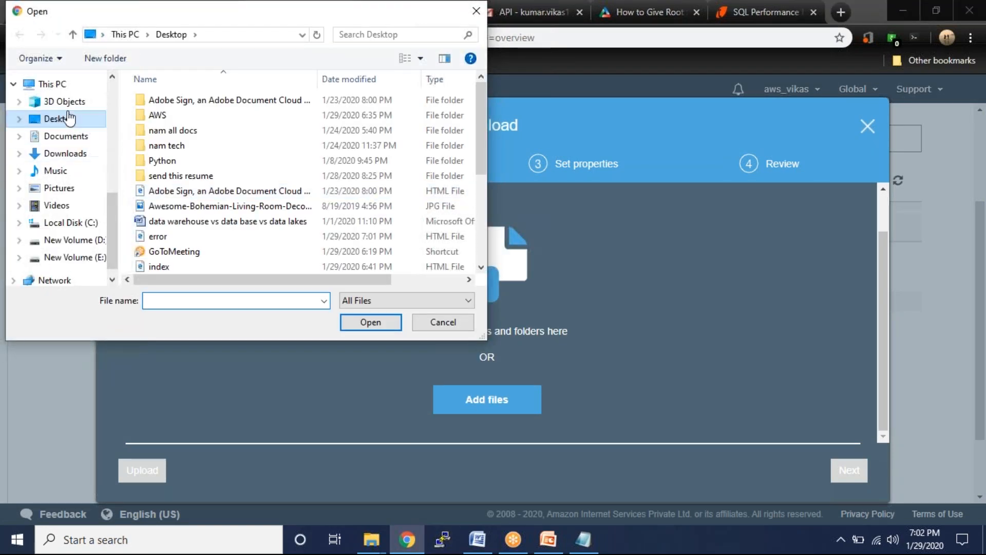
pyautogui.click(69, 120)
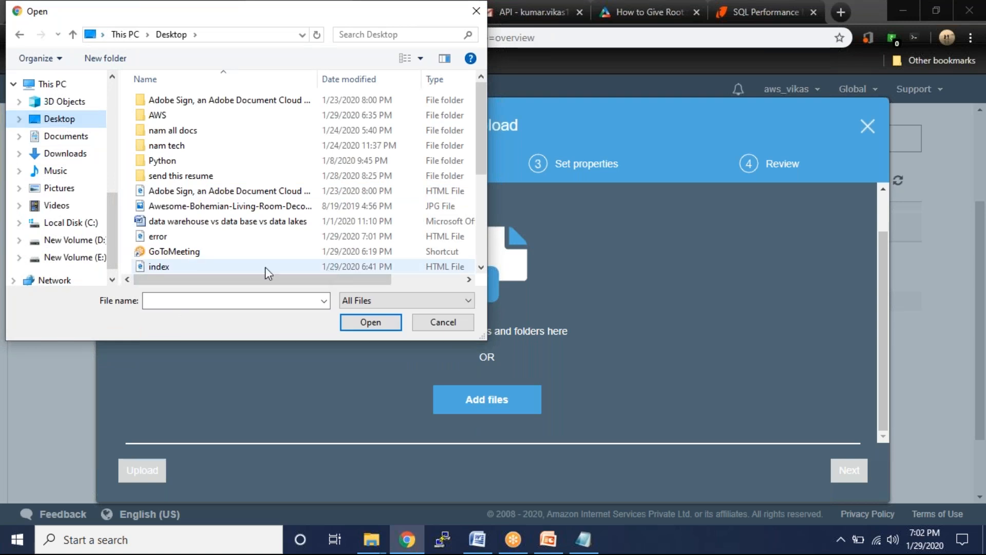
pyautogui.scroll(-1, 199, 263)
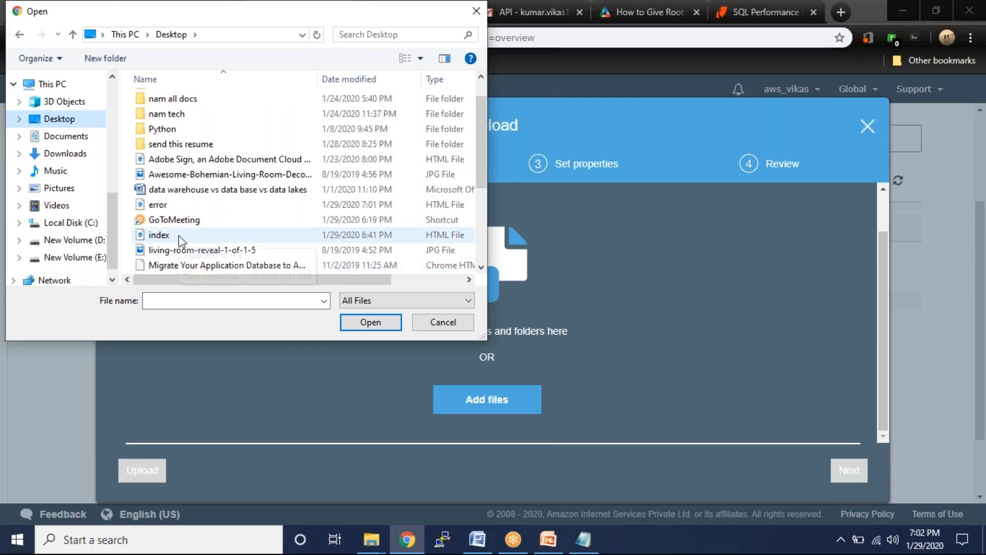
pyautogui.scroll(-2, 181, 240)
pyautogui.click(187, 304)
pyautogui.write('i')
pyautogui.click(169, 314)
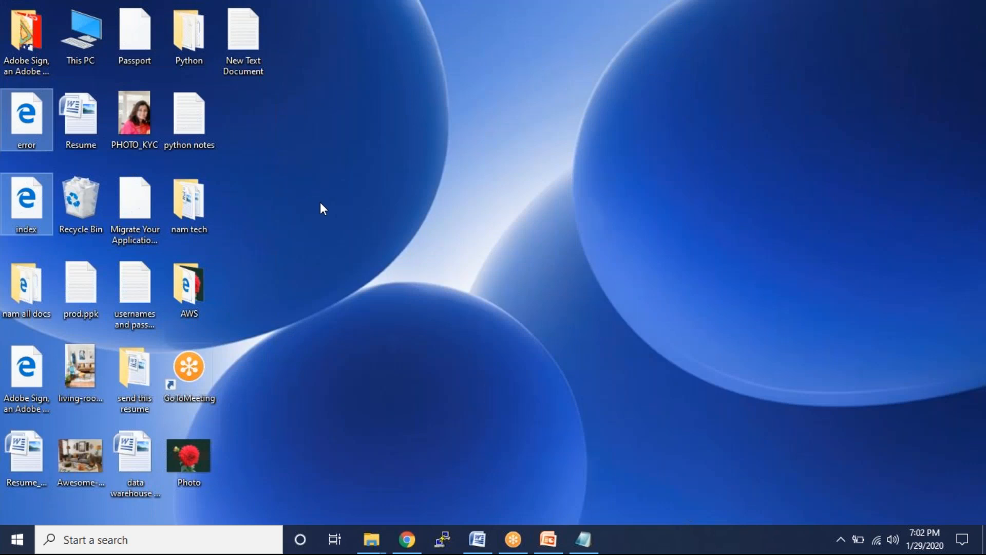
# - Close index.html in Notepad++ and delete all of error.html's code
pyautogui.rightClick(23, 115)
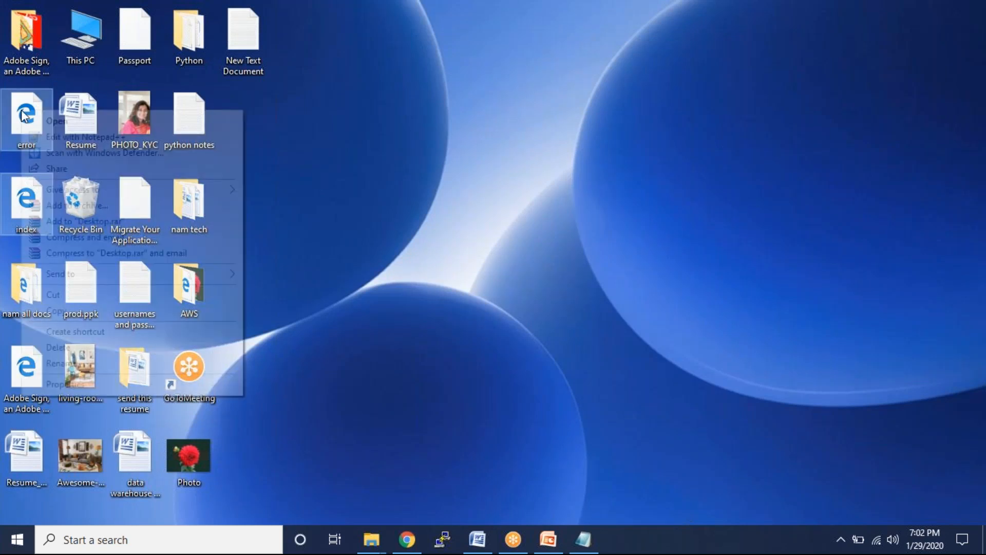
pyautogui.click(588, 229)
pyautogui.click(560, 216)
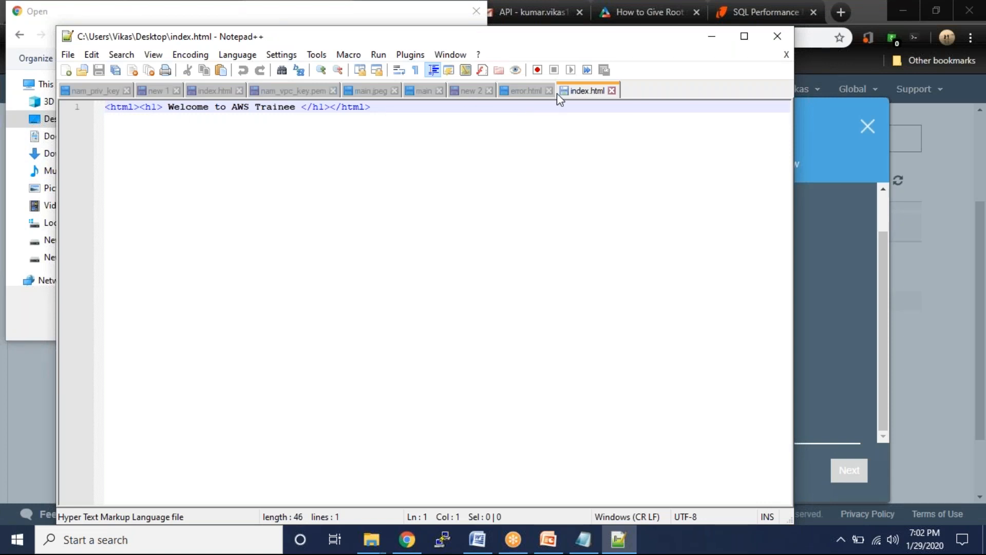
pyautogui.click(612, 91)
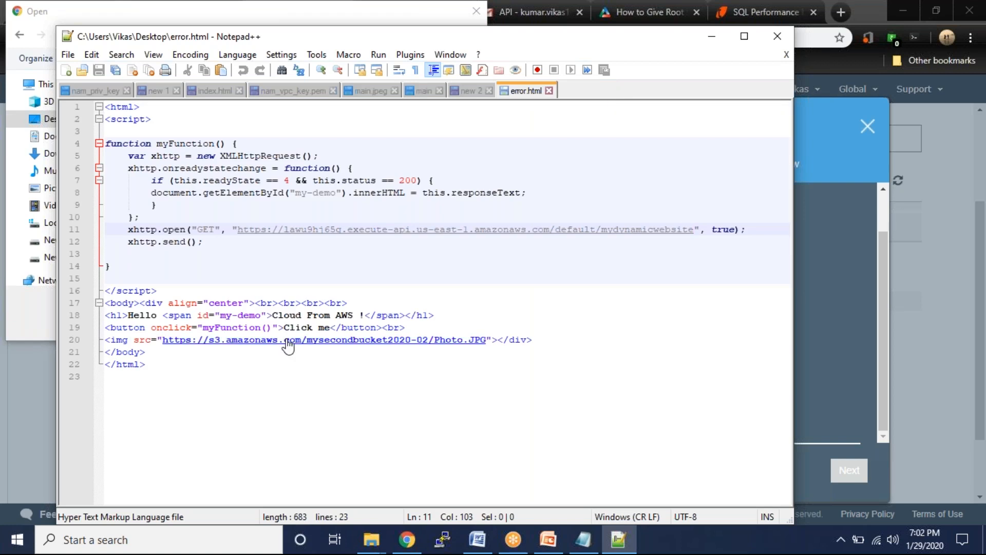
pyautogui.hotkey('ctrl', 'a')
pyautogui.hotkey('ctrl', 'c')
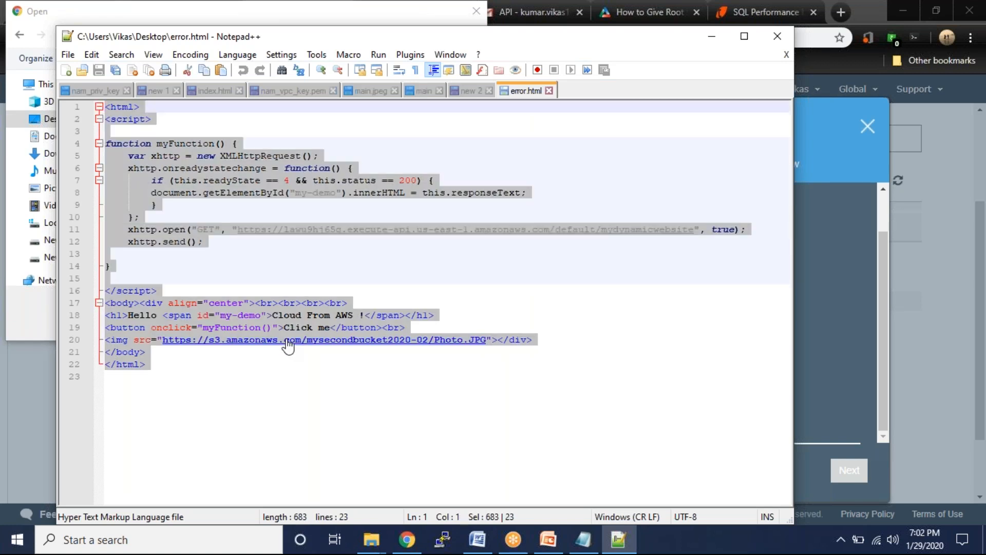
pyautogui.press('Delete')
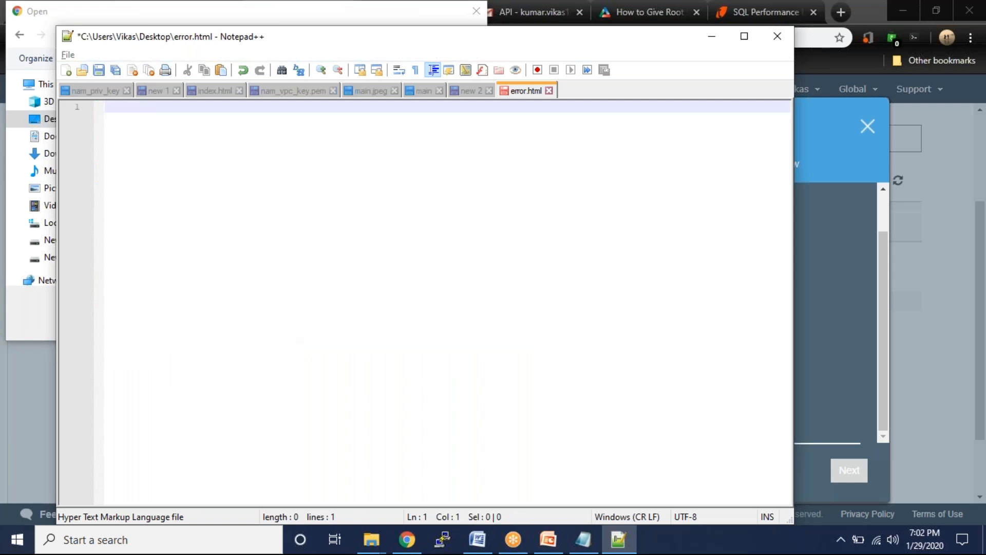
# - Cancel the browser's file picker and minimize Chrome to reveal the desktop
pyautogui.hotkey('alt', 'Tab')
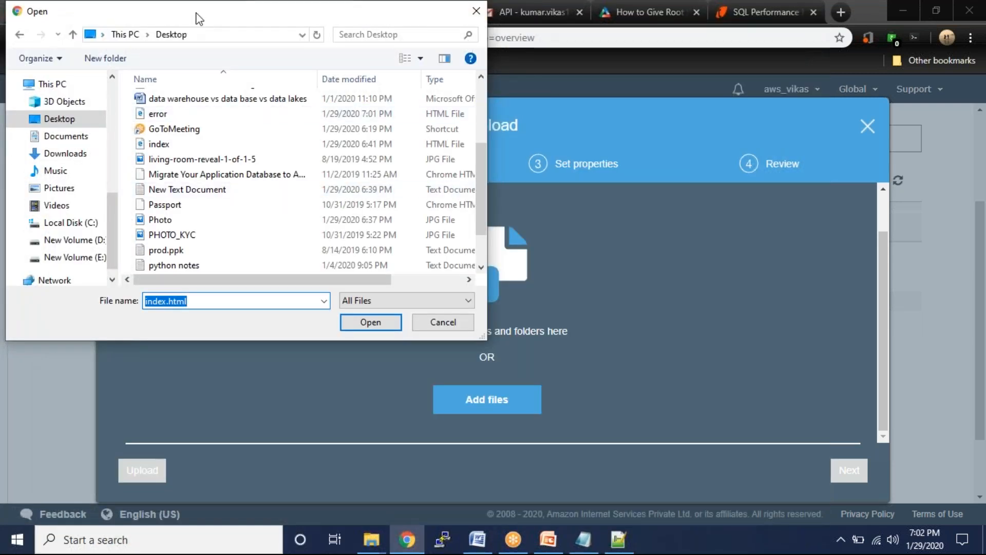
pyautogui.moveTo(197, 15); pyautogui.dragTo(247, 150)
pyautogui.click(522, 150)
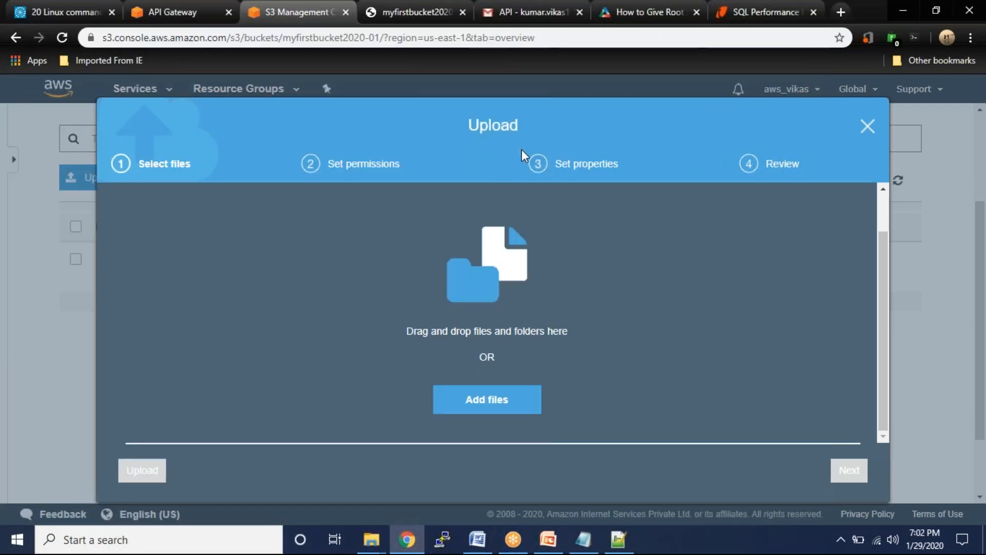
pyautogui.press('super+d')
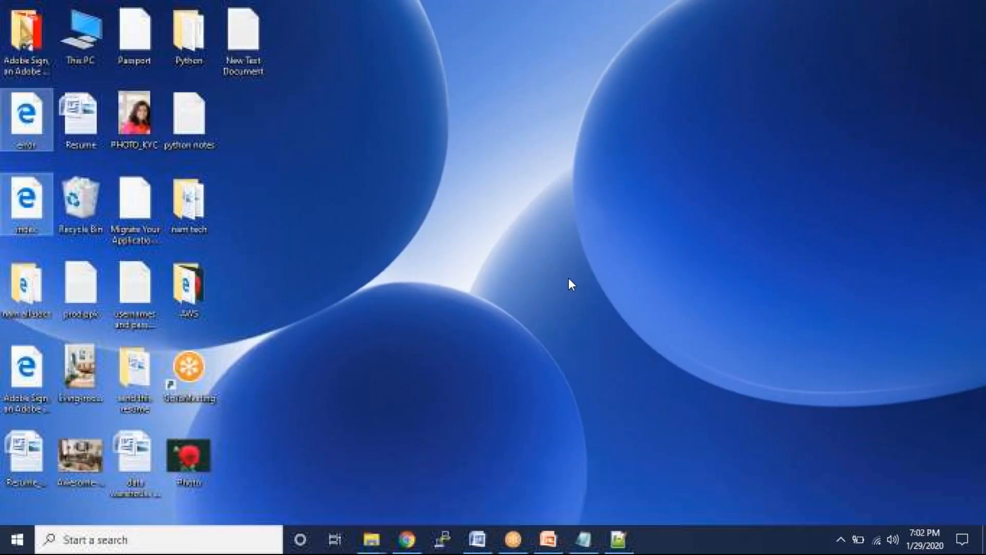
# - Reopen the file in Notepad++, paste back error.html's 23 lines of code and save
pyautogui.rightClick(33, 202)
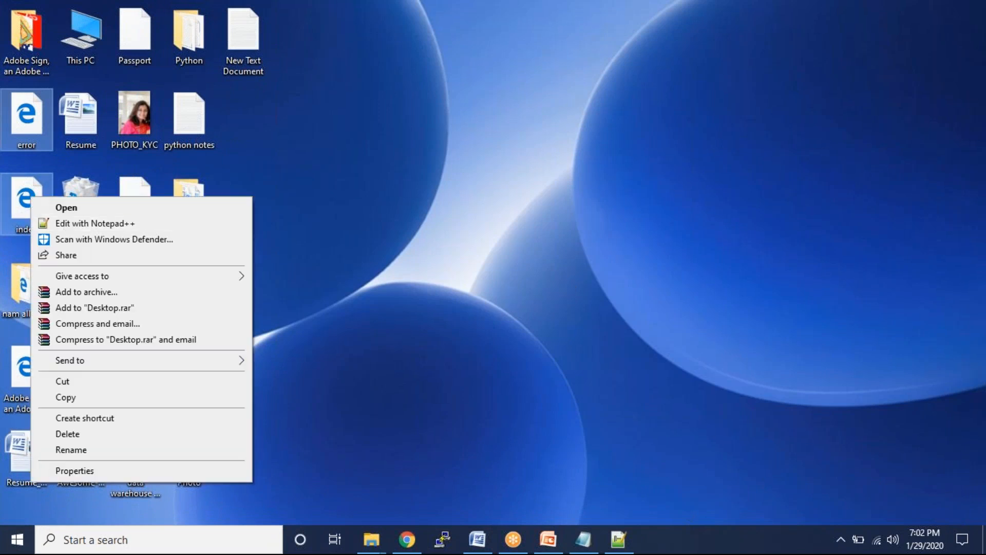
pyautogui.click(64, 221)
pyautogui.hotkey('ctrl', 'v')
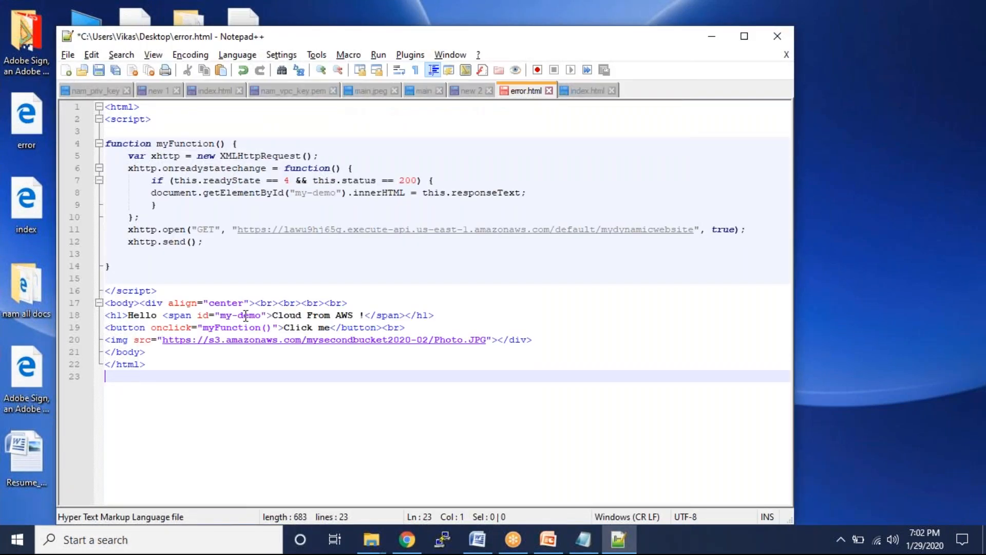
pyautogui.hotkey('ctrl', 's')
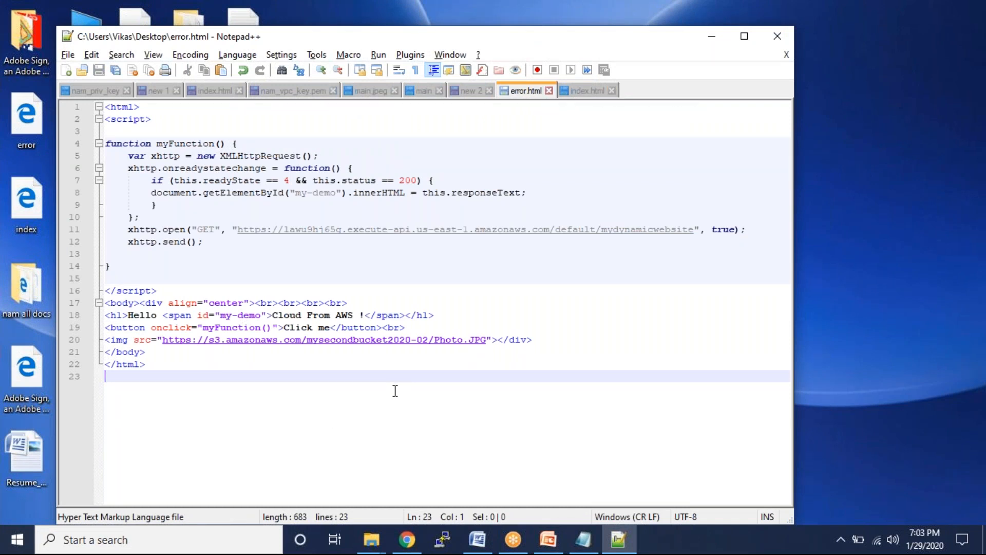
# - Rewrite error.html as <html><h1> this is a error </h1></html>, save it and close it
pyautogui.hotkey('ctrl', 'a')
pyautogui.hotkey('ctrl', 'c')
pyautogui.press('Delete')
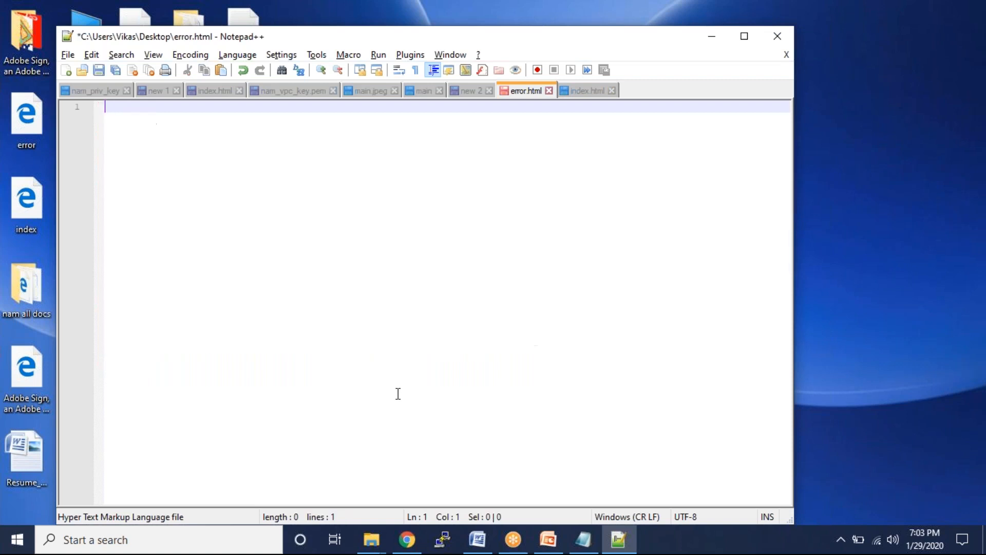
pyautogui.write('<HTML>')
pyautogui.press('BackSpace')
pyautogui.press('BackSpace')
pyautogui.press('BackSpace')
pyautogui.press('BackSpace')
pyautogui.write('ht')
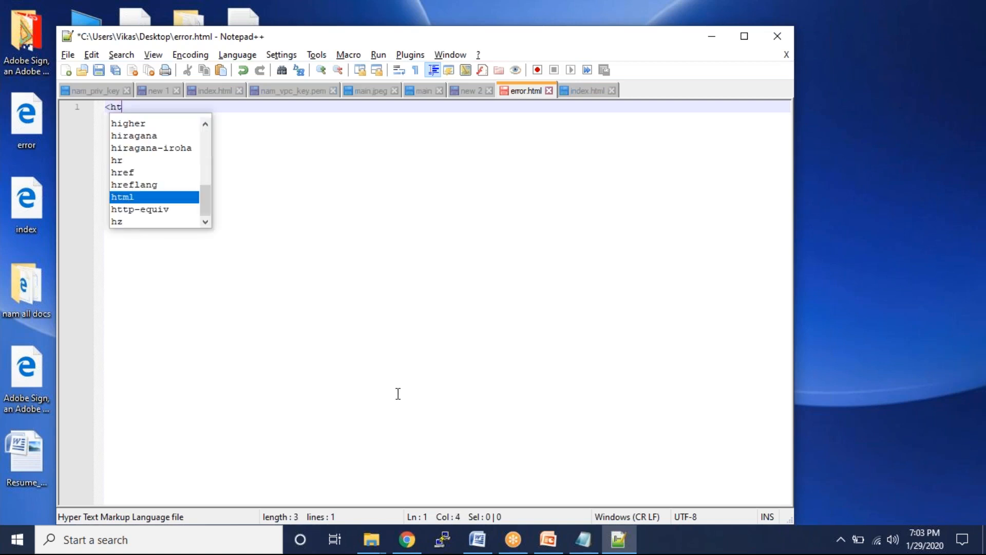
pyautogui.write('ml>')
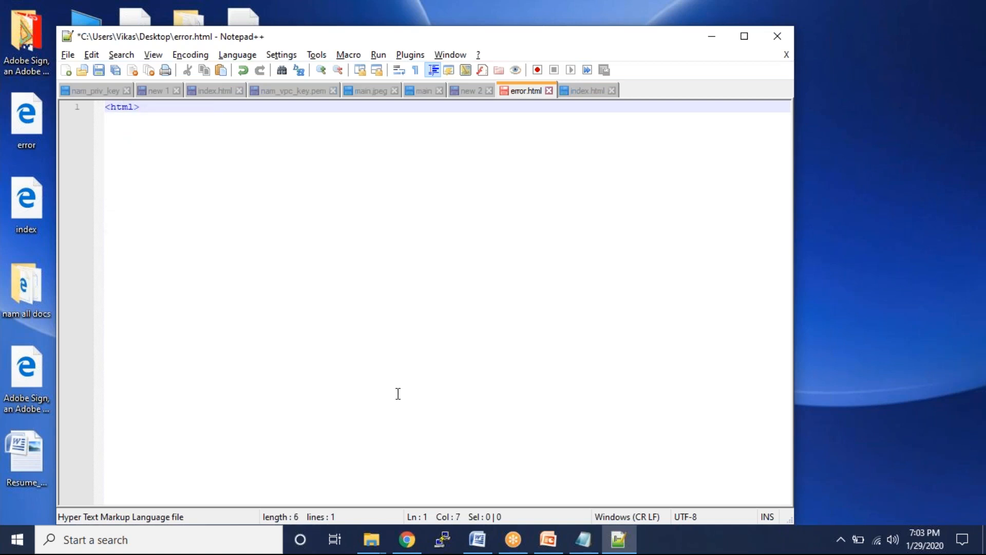
pyautogui.write('<h1')
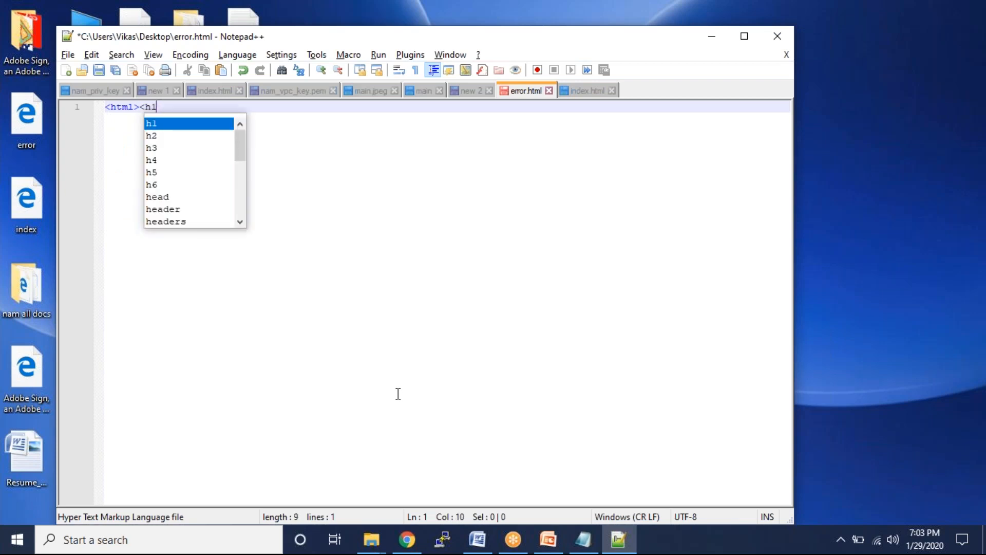
pyautogui.write('> ')
pyautogui.write('thsi')
pyautogui.press('BackSpace')
pyautogui.press('BackSpace')
pyautogui.press('BackSpace')
pyautogui.write('is a')
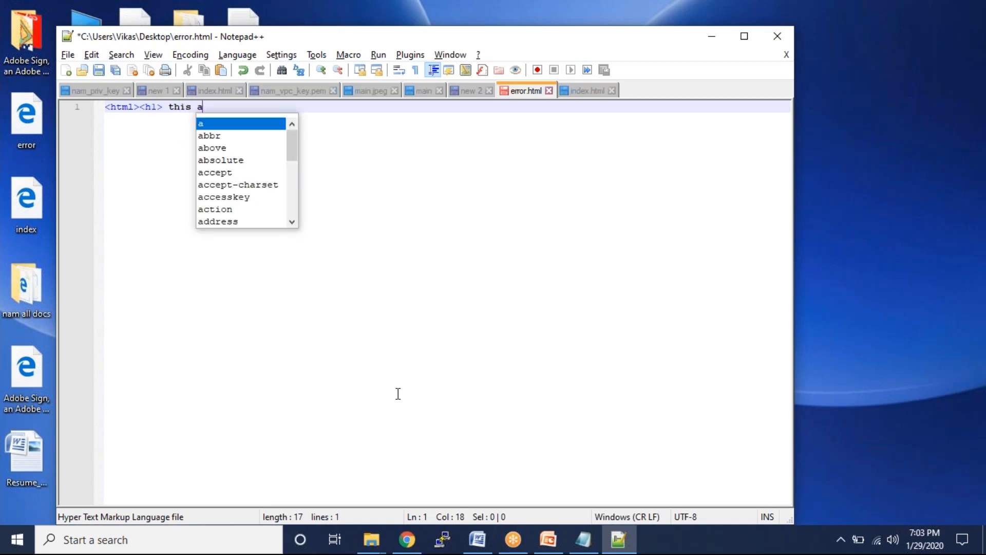
pyautogui.press('BackSpace')
pyautogui.write('is a ')
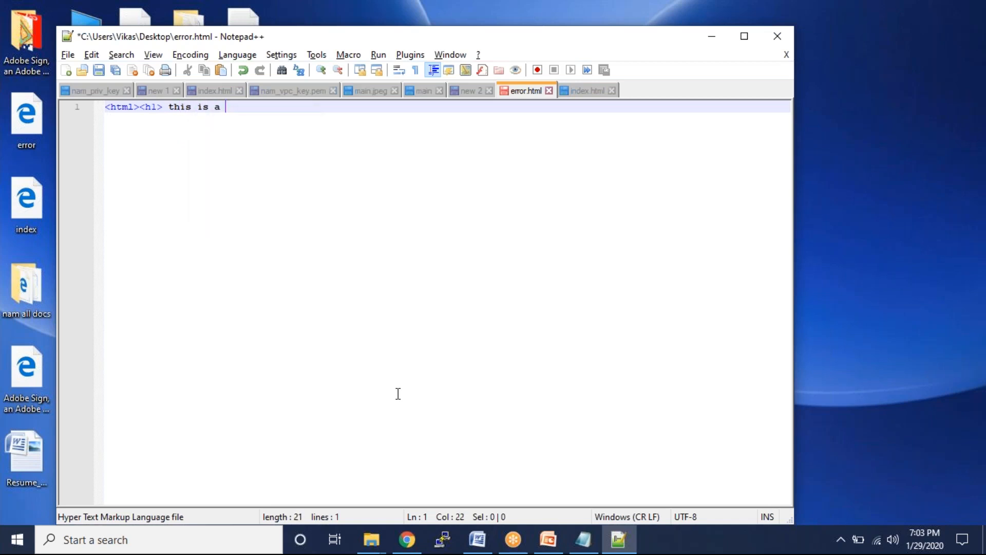
pyautogui.write('error </h1')
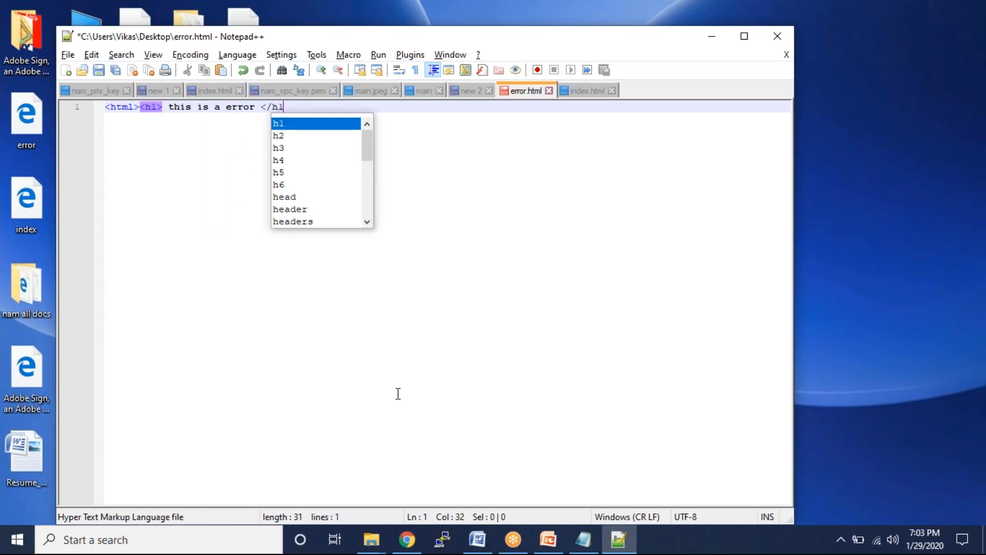
pyautogui.write('>')
pyautogui.write('</htm')
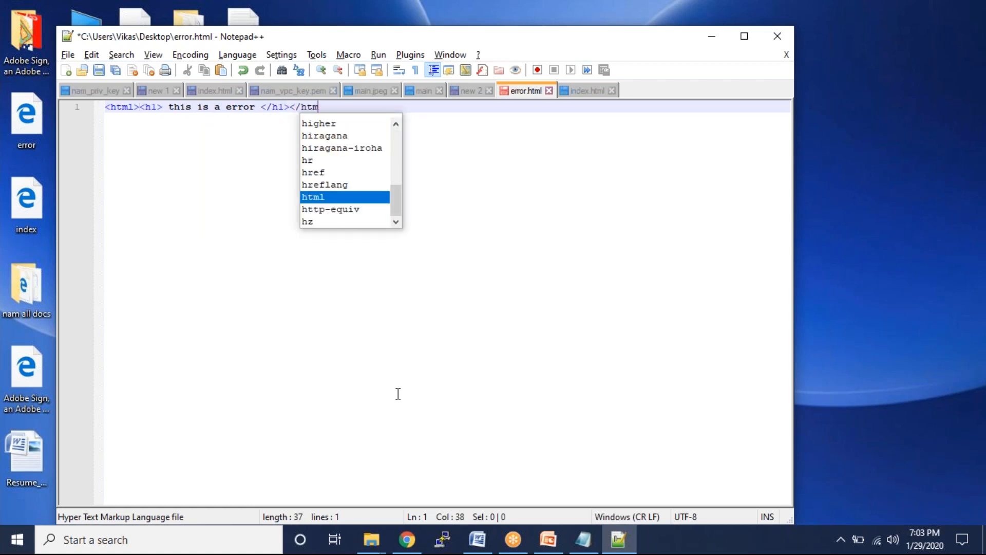
pyautogui.write('l>')
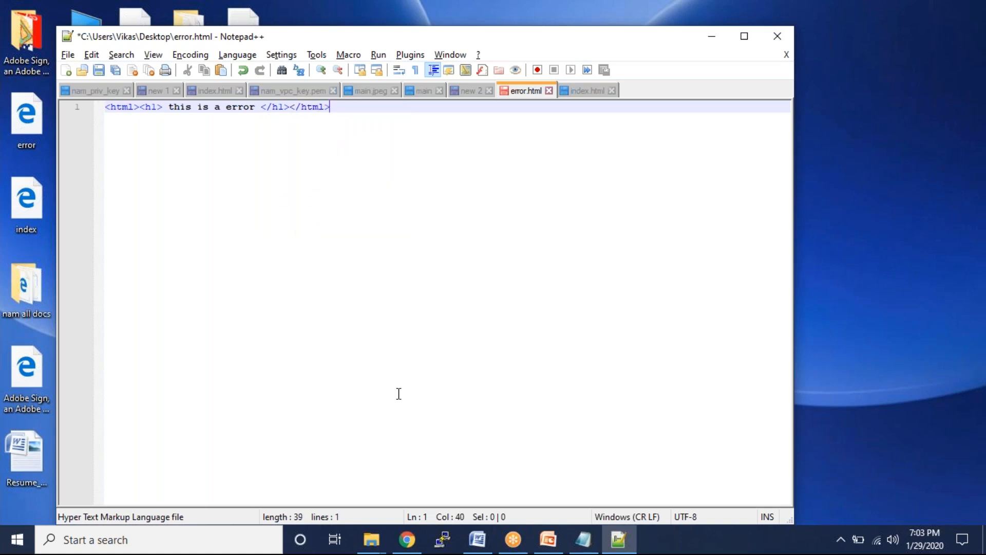
pyautogui.hotkey('ctrl', 's')
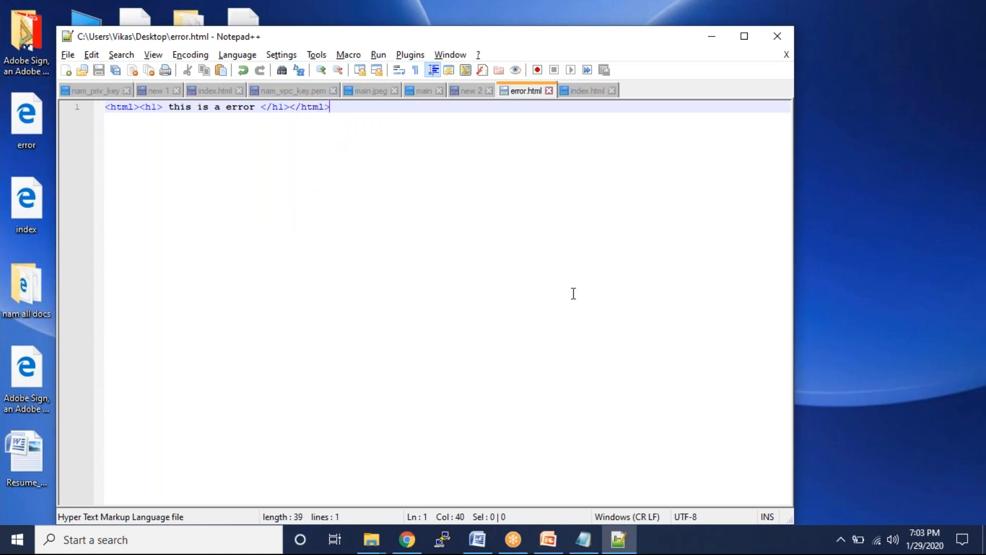
pyautogui.click(550, 92)
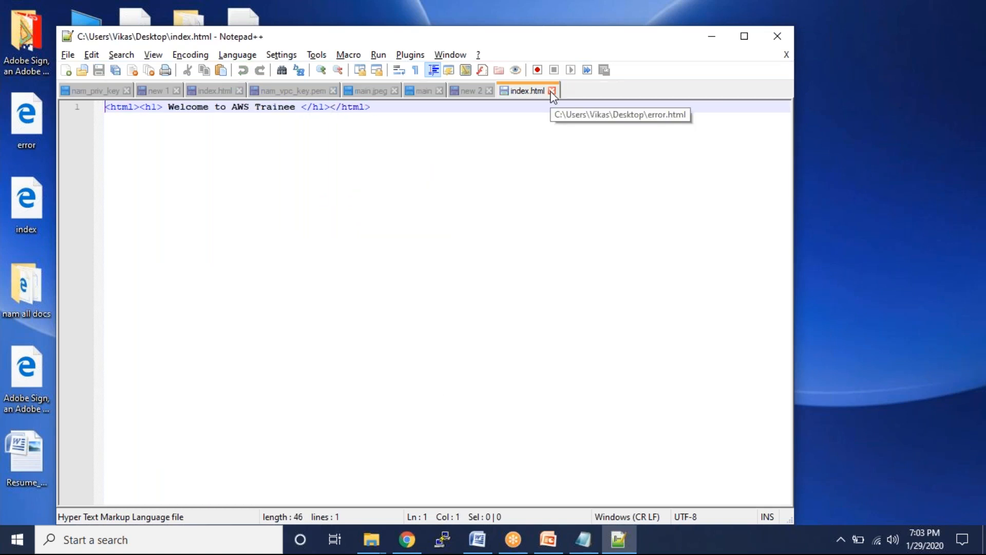
# - Replace index.html's Welcome to AWS Trainee markup with the pasted Click me page code, save and close it
pyautogui.hotkey('ctrl', 'a')
pyautogui.press('Delete')
pyautogui.hotkey('ctrl', 'v')
pyautogui.hotkey('ctrl', 's')
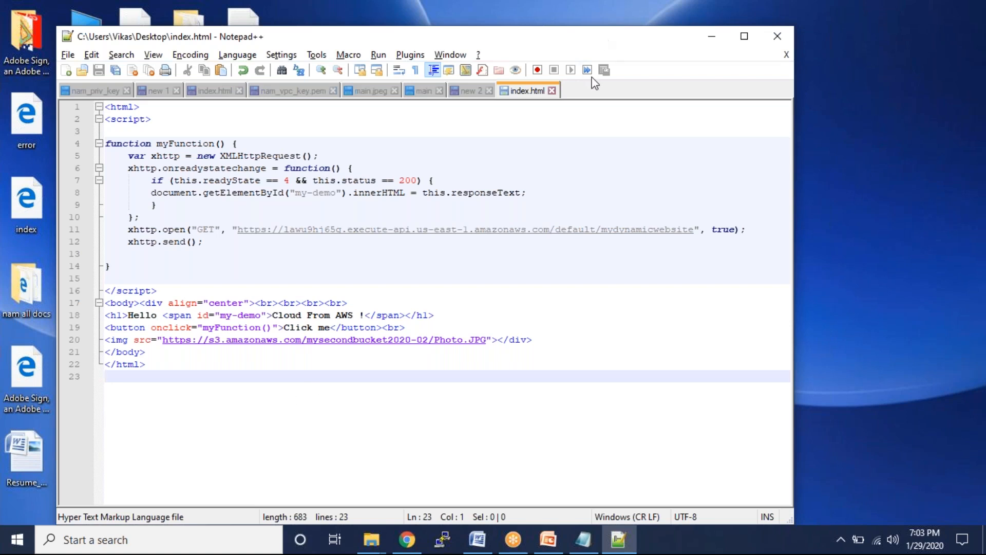
pyautogui.click(552, 91)
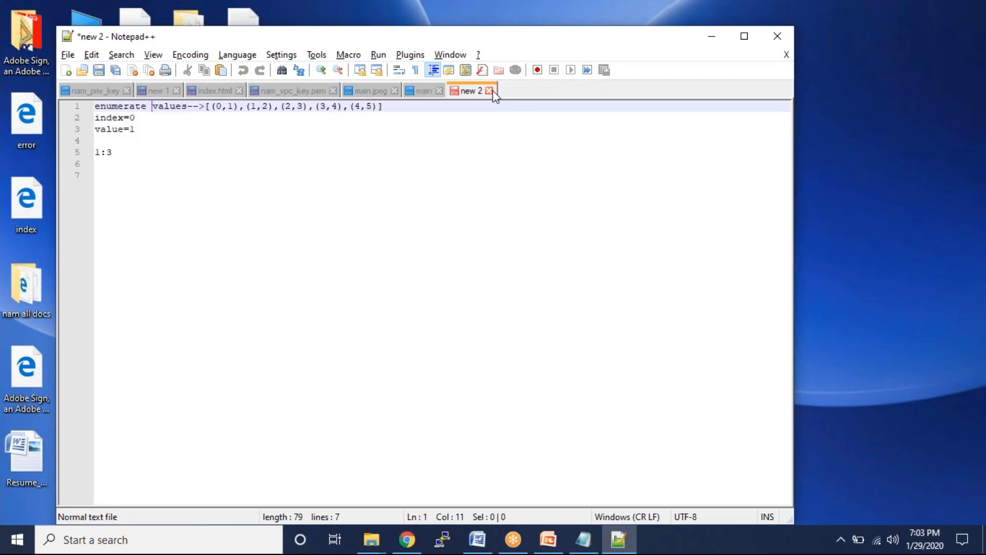
pyautogui.press('super+d')
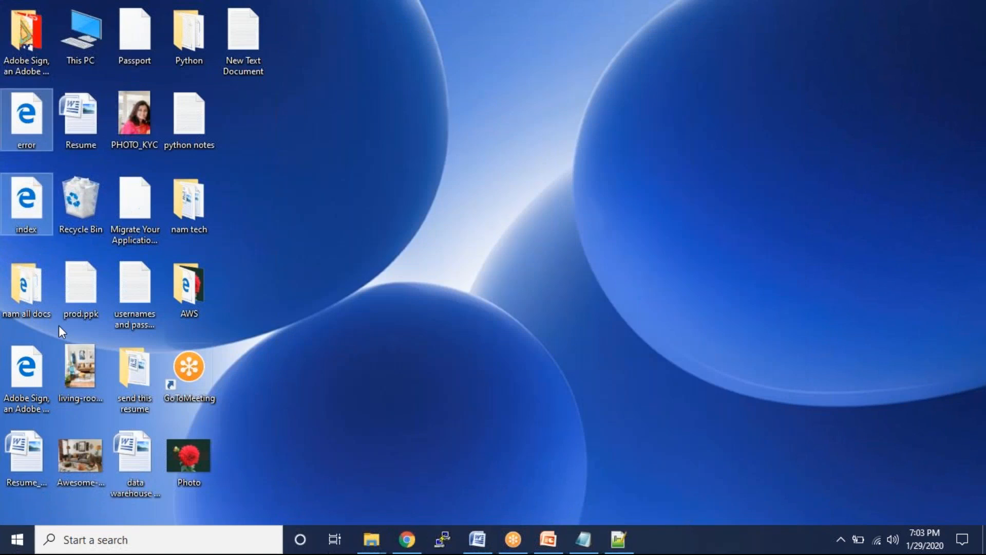
# - Drag the updated index.html from the desktop into the myfirstbucket2020-01 upload dialog and upload it
pyautogui.click(33, 161)
pyautogui.click(33, 208)
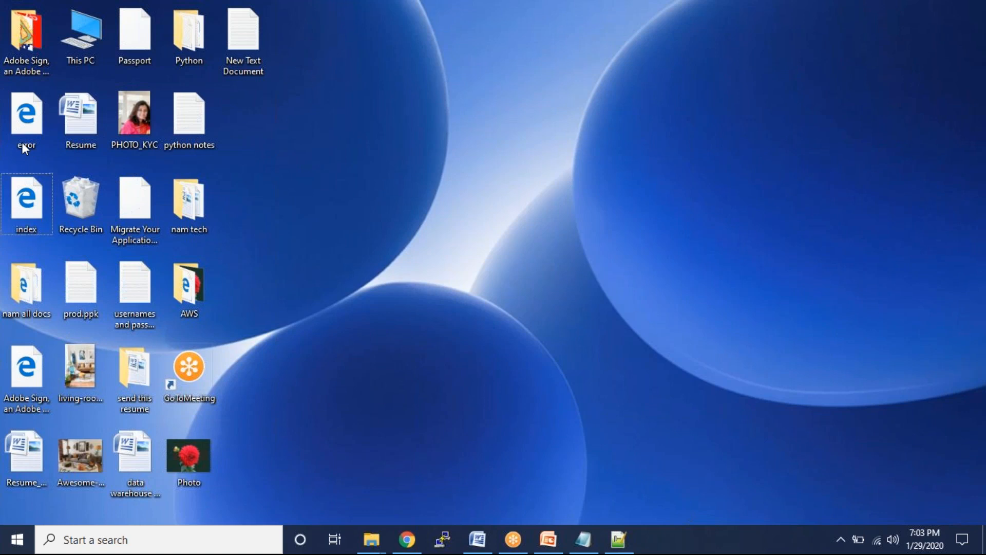
pyautogui.click(21, 130)
pyautogui.click(26, 200)
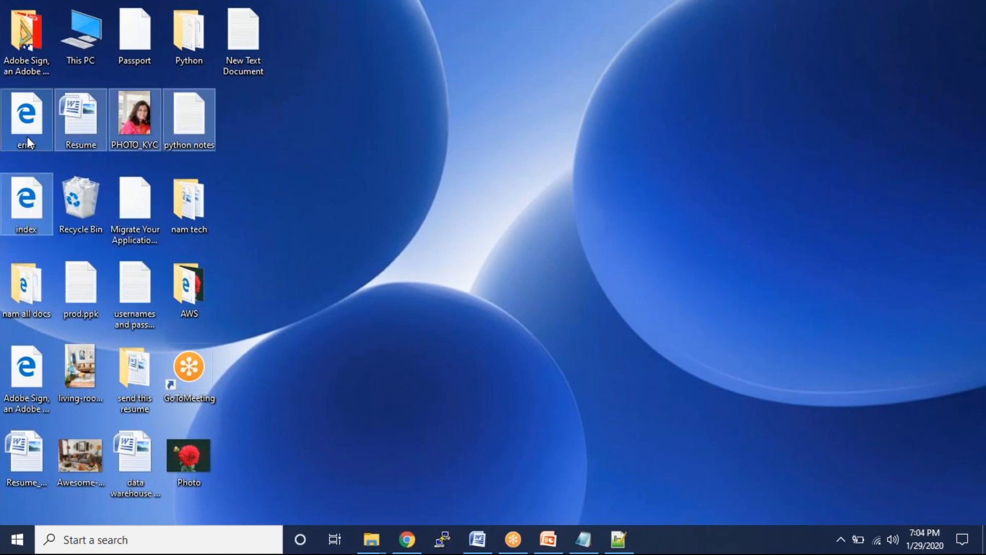
pyautogui.click(26, 140)
pyautogui.moveTo(29, 208); pyautogui.dragTo(23, 147)
pyautogui.click(25, 163)
pyautogui.moveTo(32, 220); pyautogui.dragTo(331, 352)
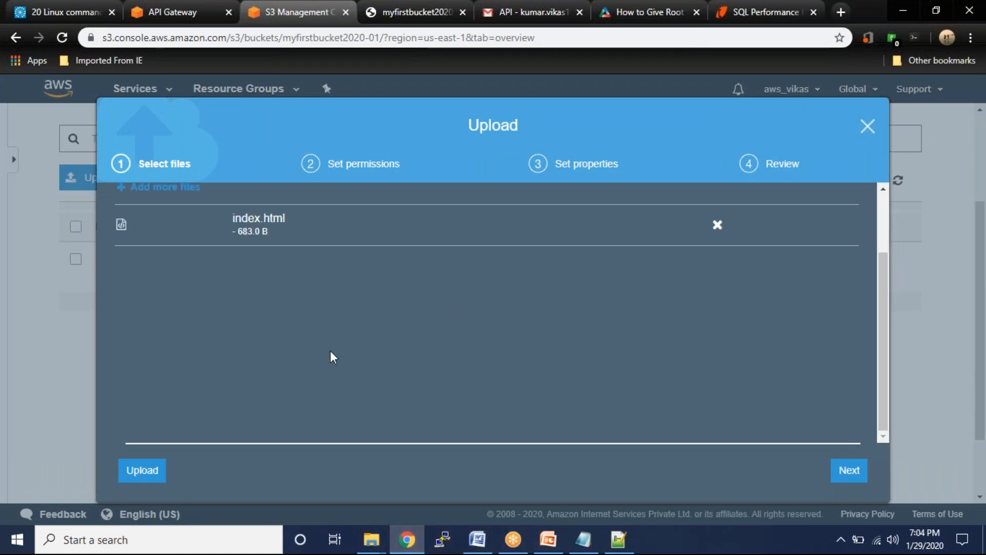
pyautogui.click(140, 477)
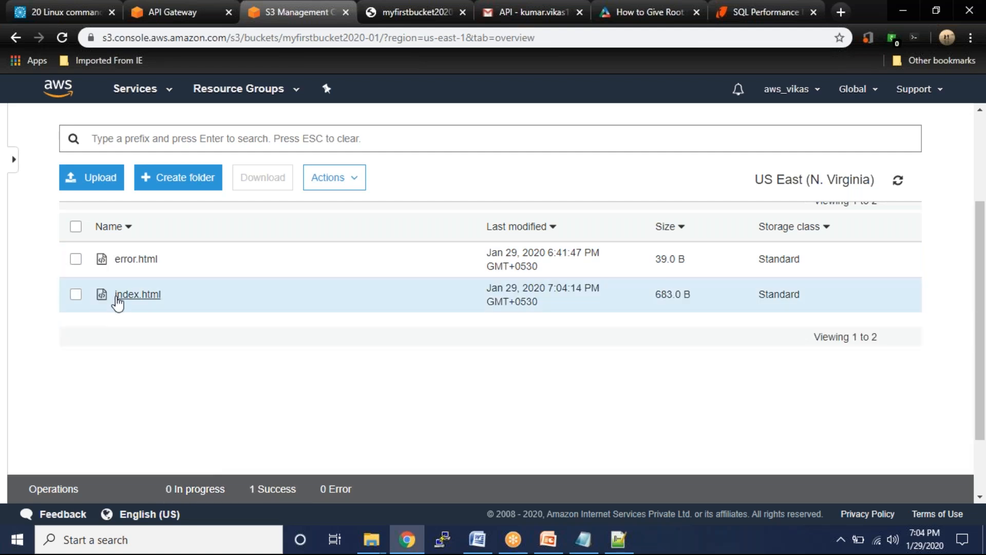
# - Open the uploaded index.html object and make it public
pyautogui.click(76, 295)
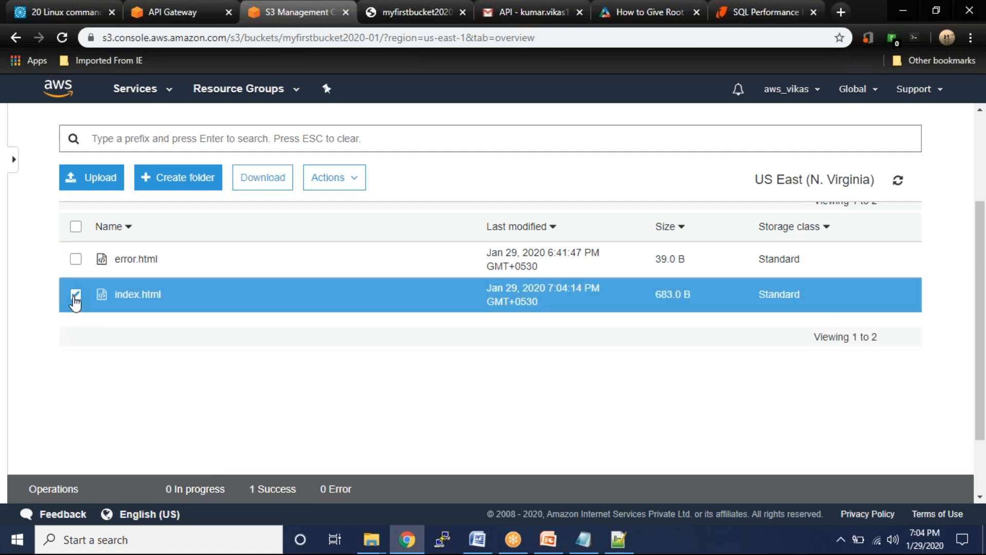
pyautogui.click(142, 298)
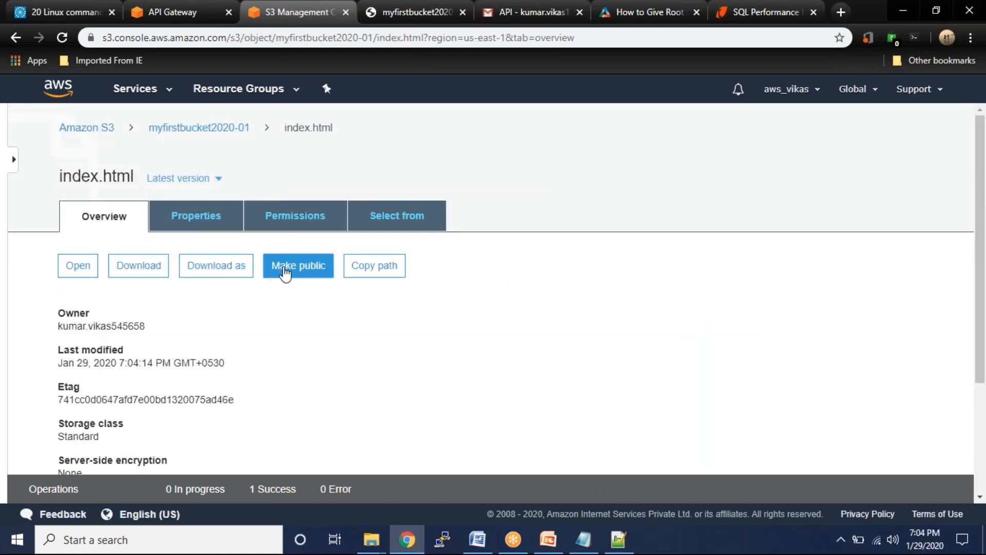
pyautogui.click(282, 272)
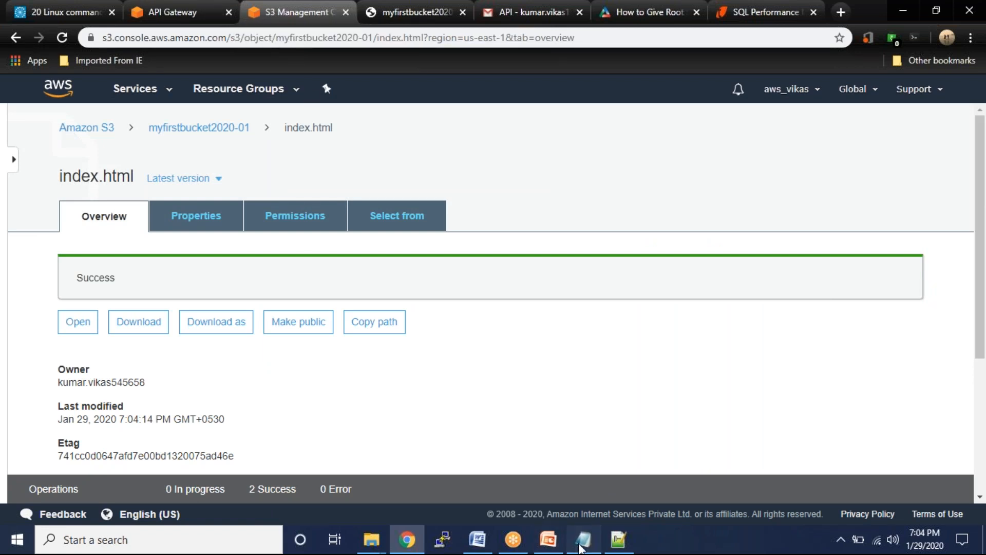
# - Copy the S3 website endpoint URL from the notes and return to the first browser tab
pyautogui.click(583, 540)
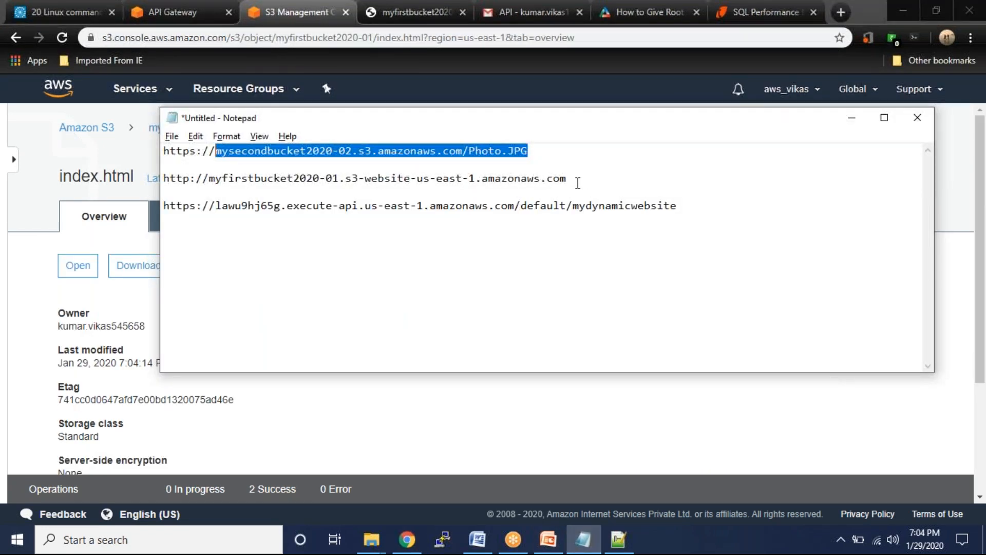
pyautogui.moveTo(573, 183); pyautogui.dragTo(149, 182)
pyautogui.hotkey('ctrl', 'c')
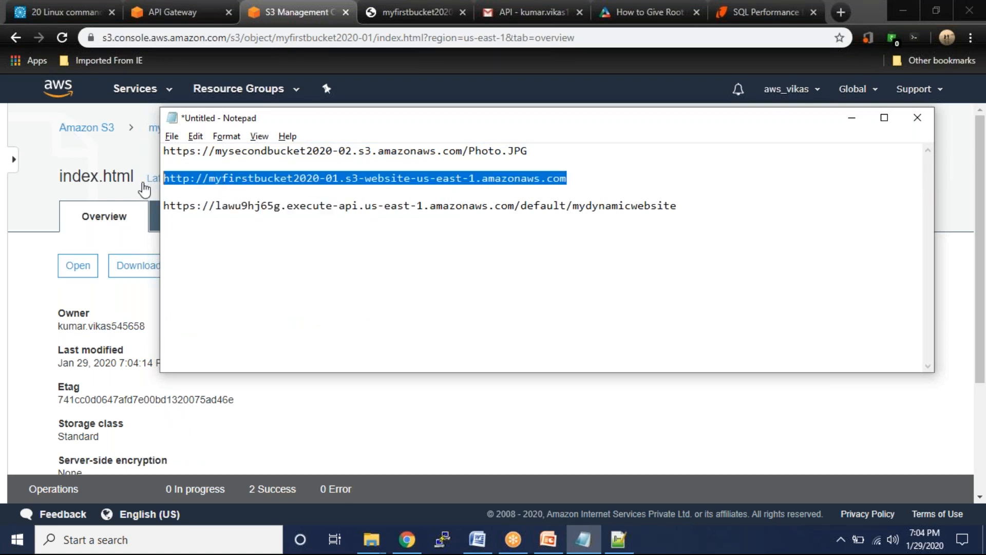
pyautogui.click(144, 189)
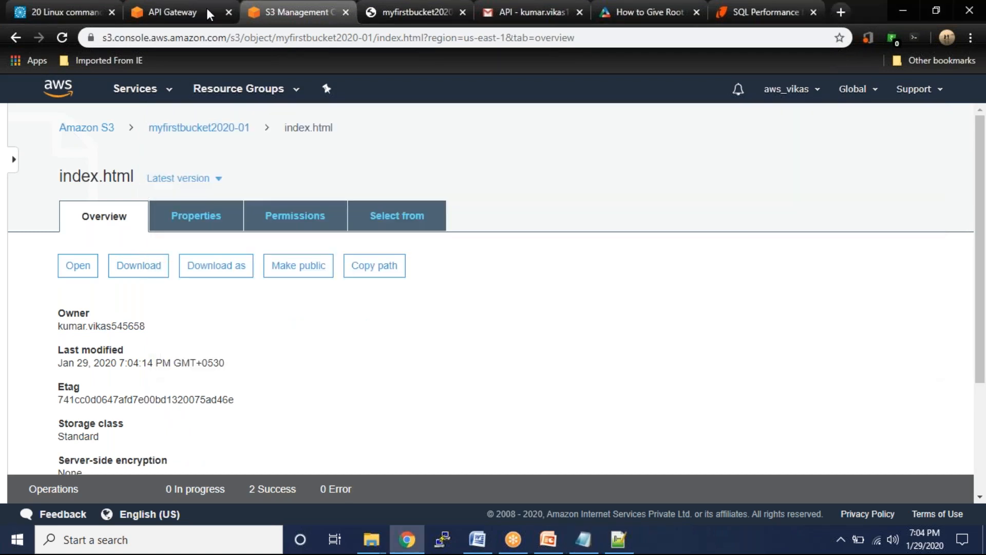
pyautogui.click(79, 14)
# - Load the myfirstbucket2020-01 website endpoint, test the Click me heading change, then reload the page
pyautogui.click(257, 37)
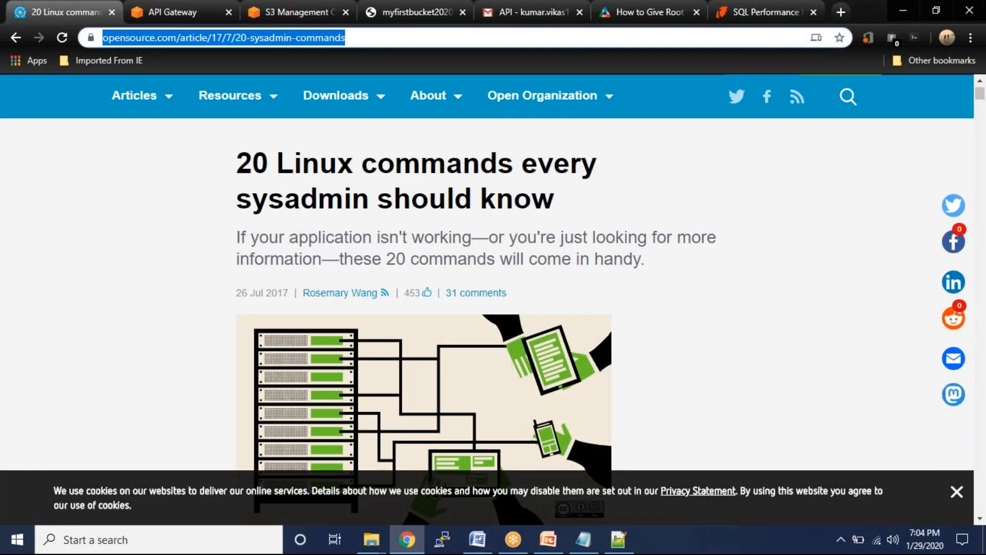
pyautogui.hotkey('ctrl', 'v')
pyautogui.press('Return')
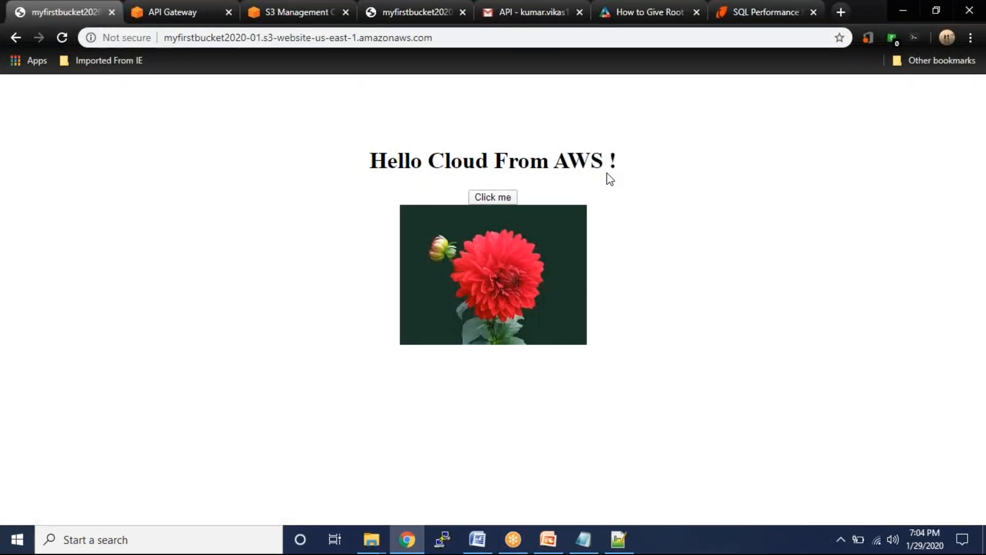
pyautogui.click(500, 201)
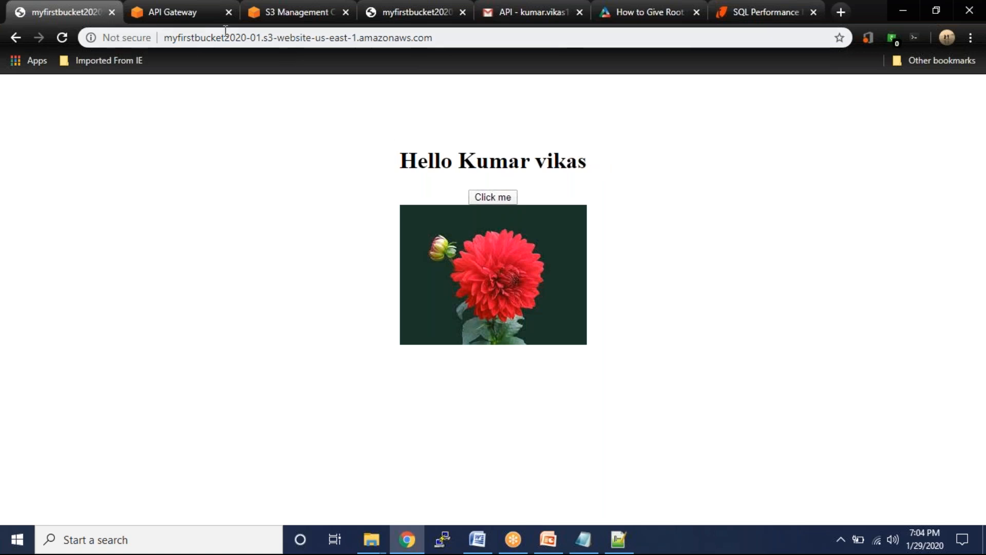
pyautogui.click(61, 38)
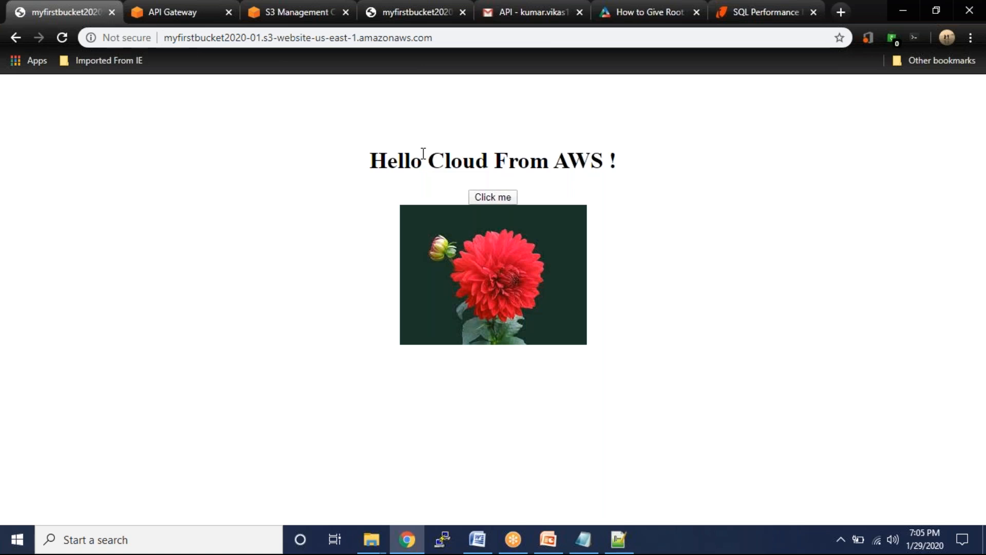
pyautogui.moveTo(424, 159); pyautogui.dragTo(602, 161)
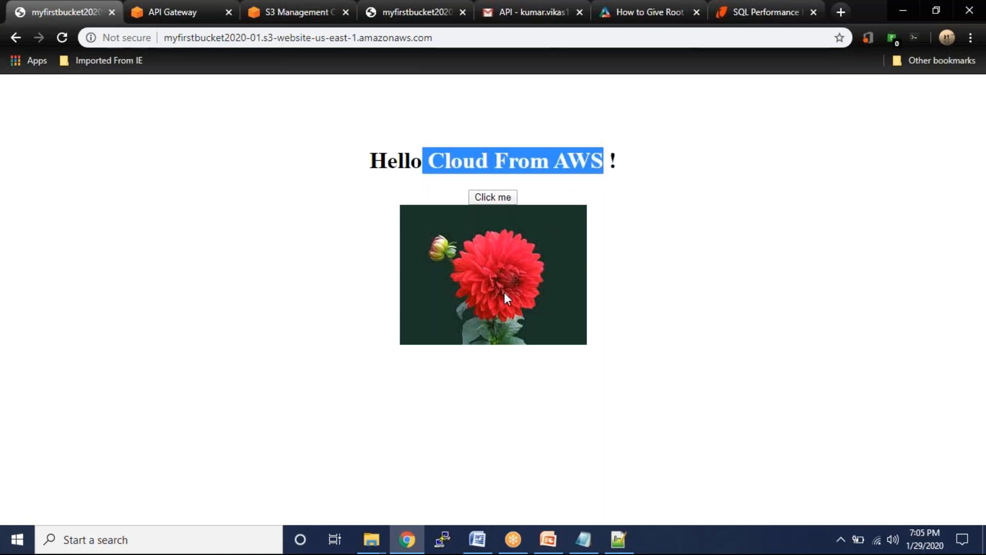
pyautogui.click(501, 200)
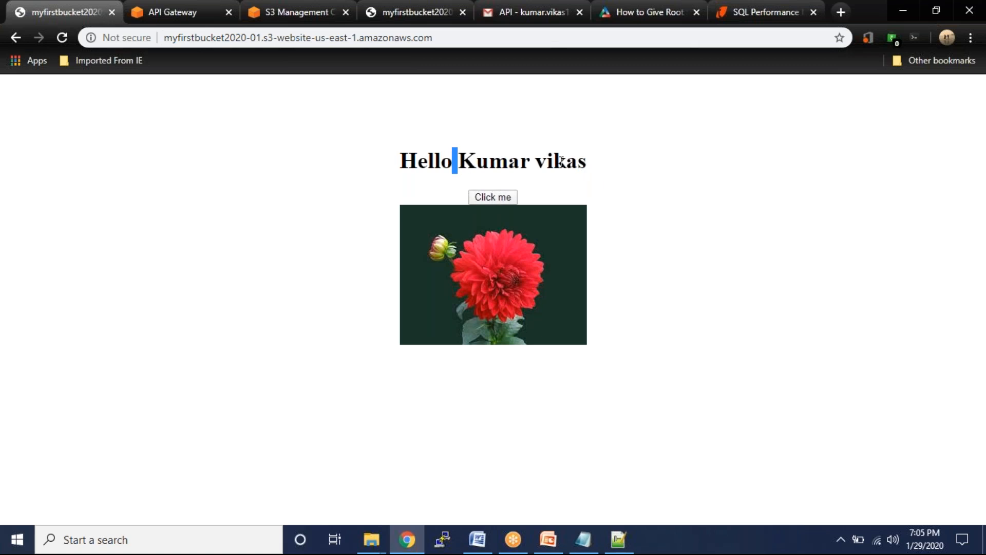
pyautogui.click(550, 541)
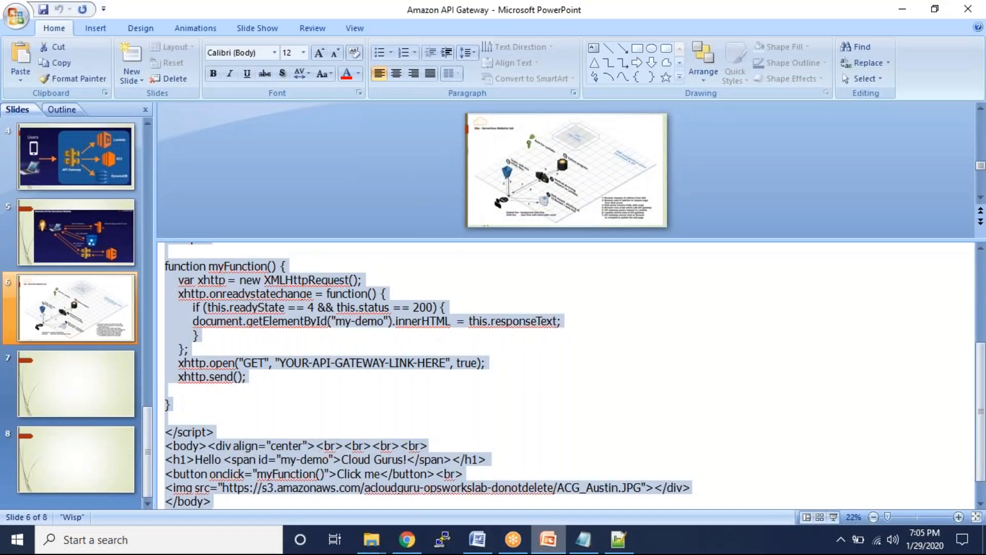
# - Show slide 5, Overview Of Our Serverless Website, then go back to the greeting page in Chrome
pyautogui.press('pageup')
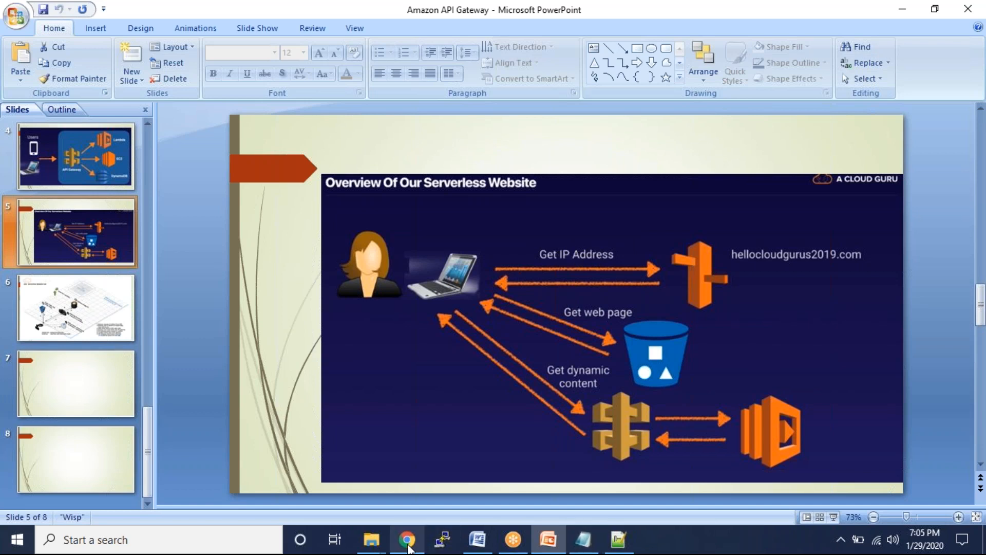
pyautogui.click(407, 540)
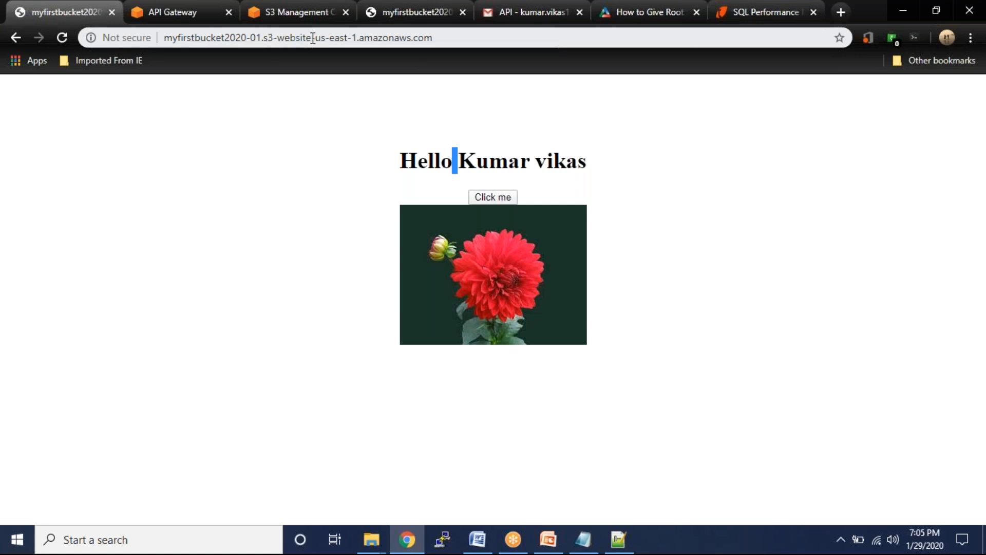
pyautogui.moveTo(450, 40); pyautogui.dragTo(169, 40)
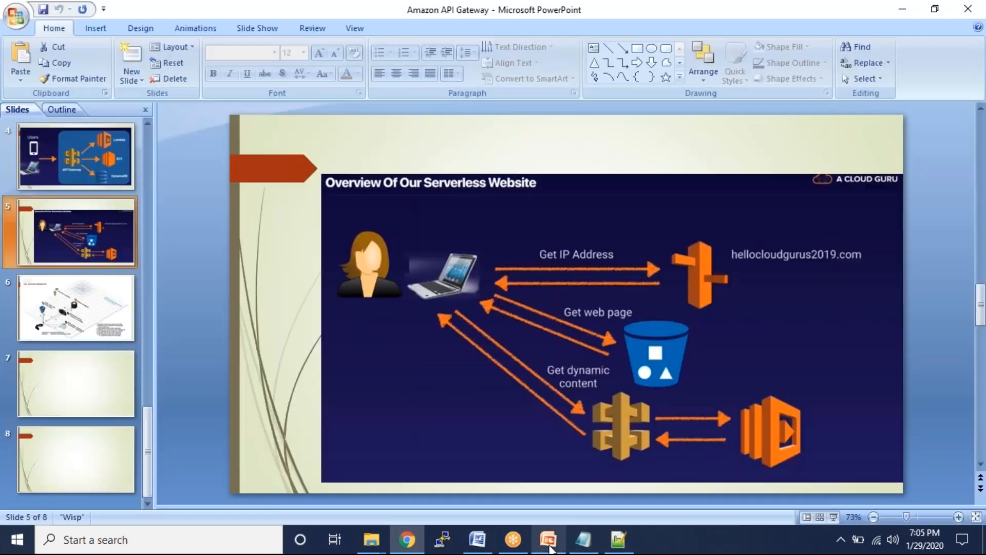
pyautogui.click(548, 540)
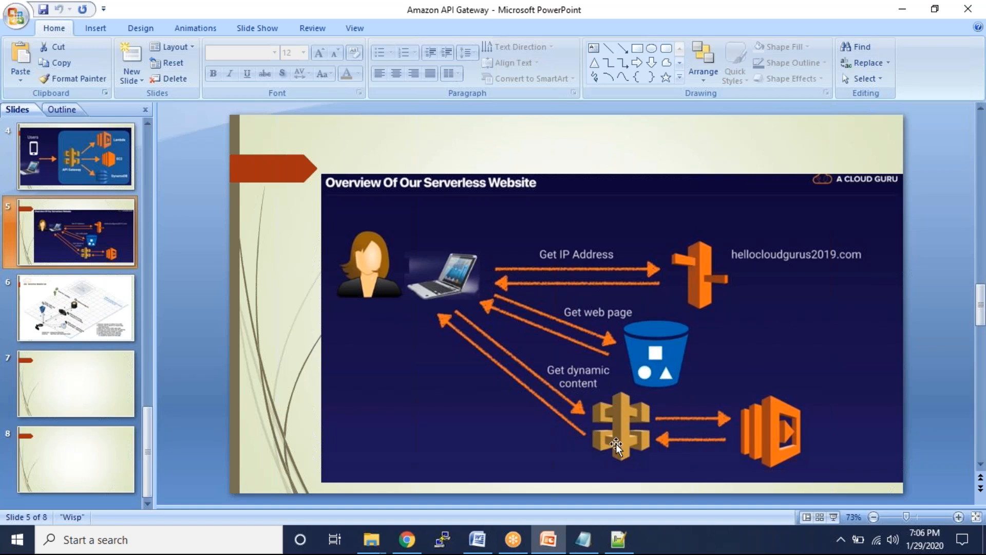
pyautogui.hotkey('alt', 'Tab')
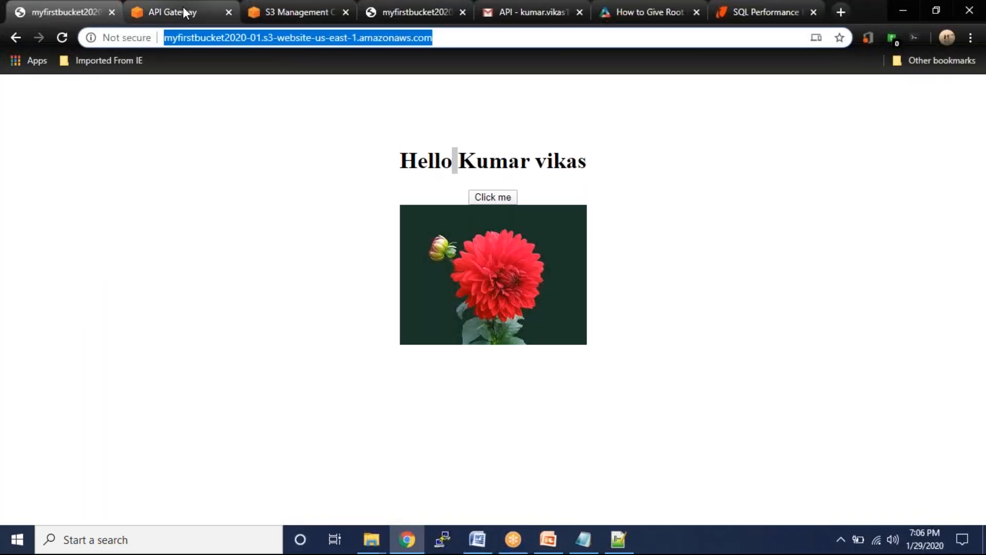
# - Open the Lambda service by searching 'lambda' in the AWS services list
pyautogui.click(183, 7)
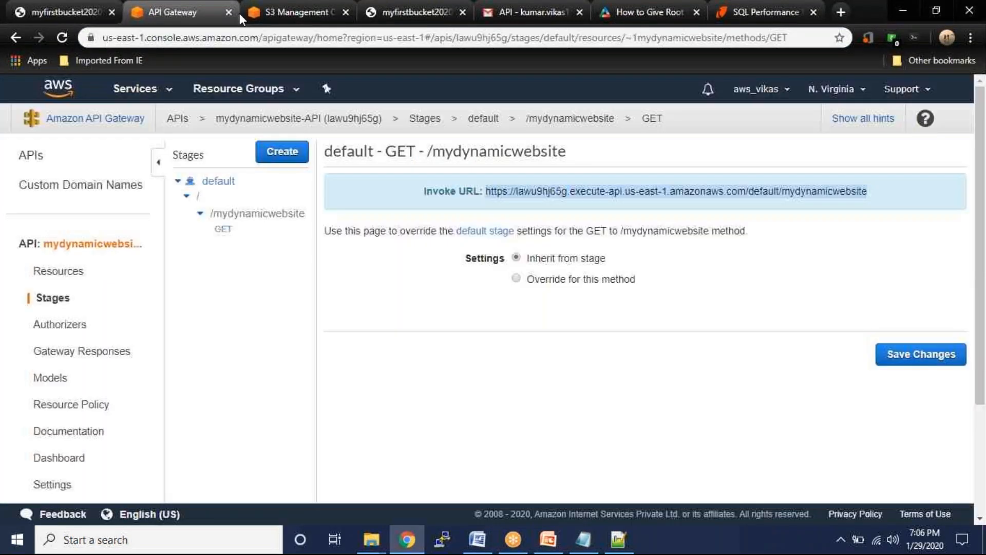
pyautogui.click(295, 14)
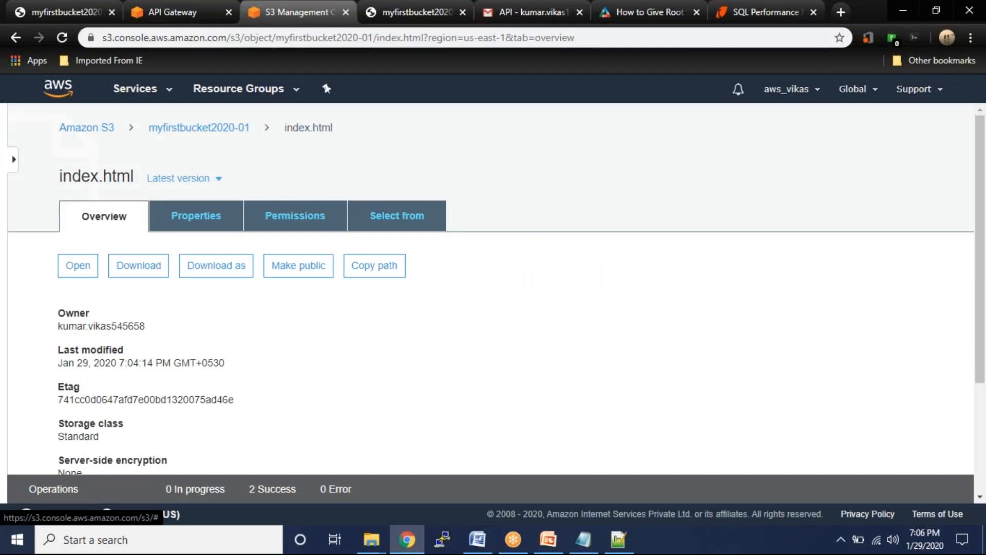
pyautogui.click(142, 91)
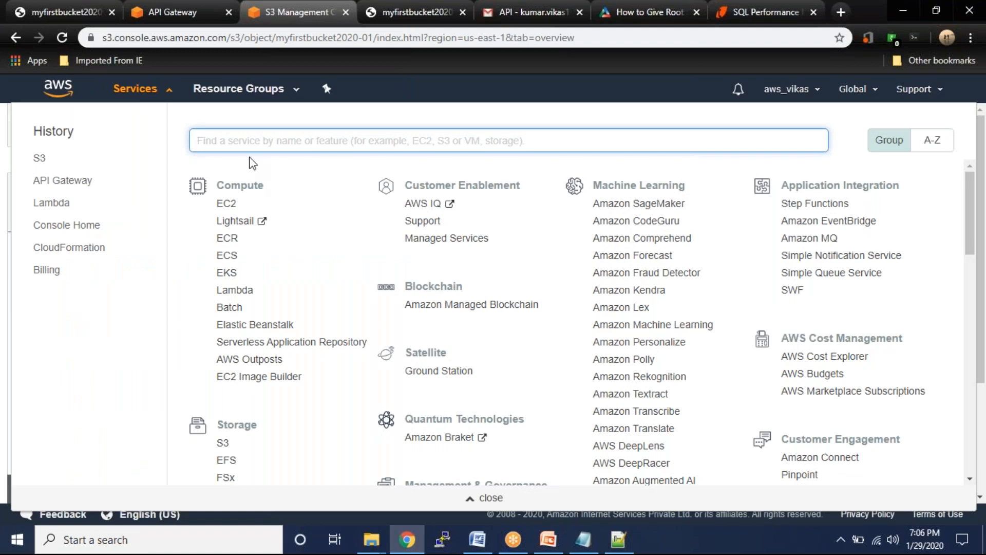
pyautogui.write('lam')
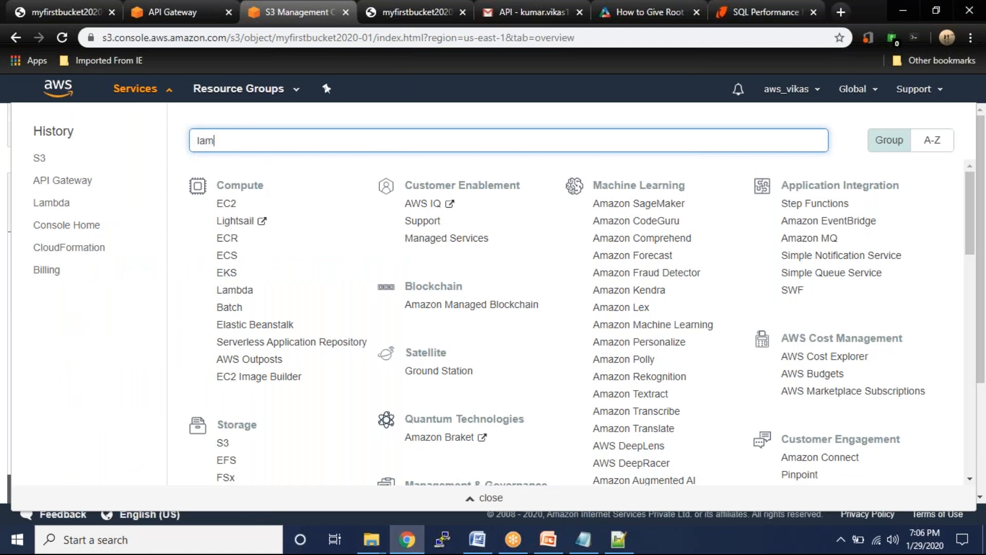
pyautogui.write('bda')
pyautogui.press('Return')
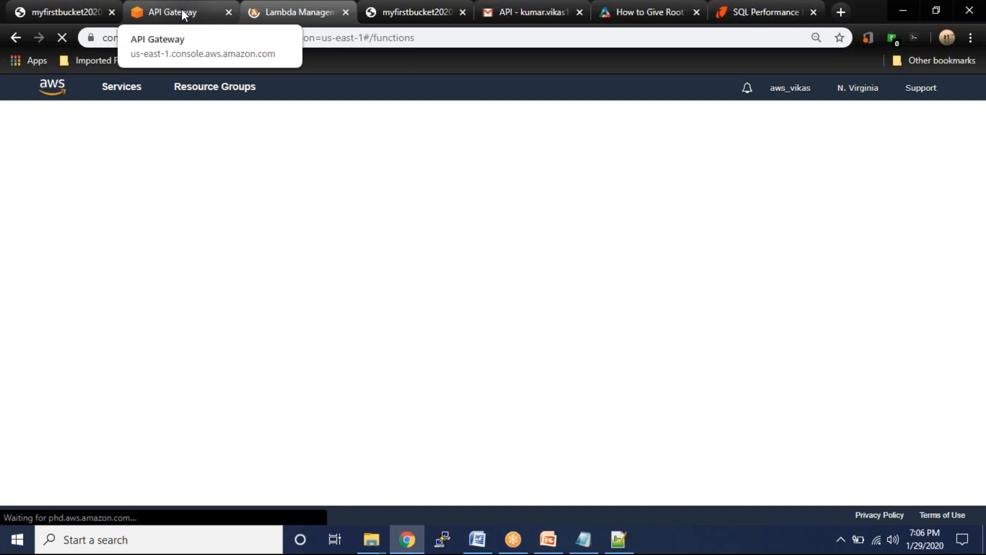
# - Re-fetch the greeting on the S3 site, show the overview slide, then bring up the Lambda functions list
pyautogui.click(93, 12)
pyautogui.click(495, 197)
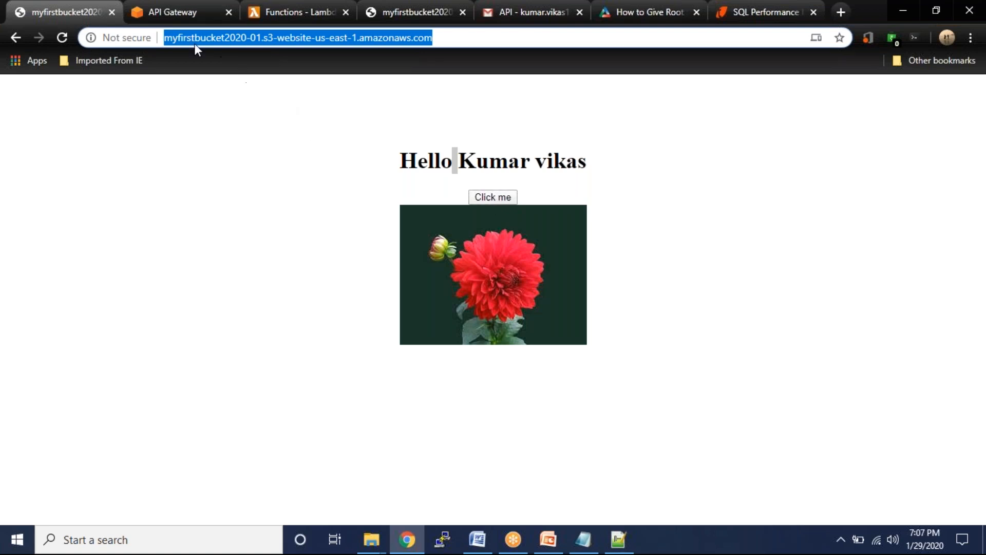
pyautogui.click(403, 545)
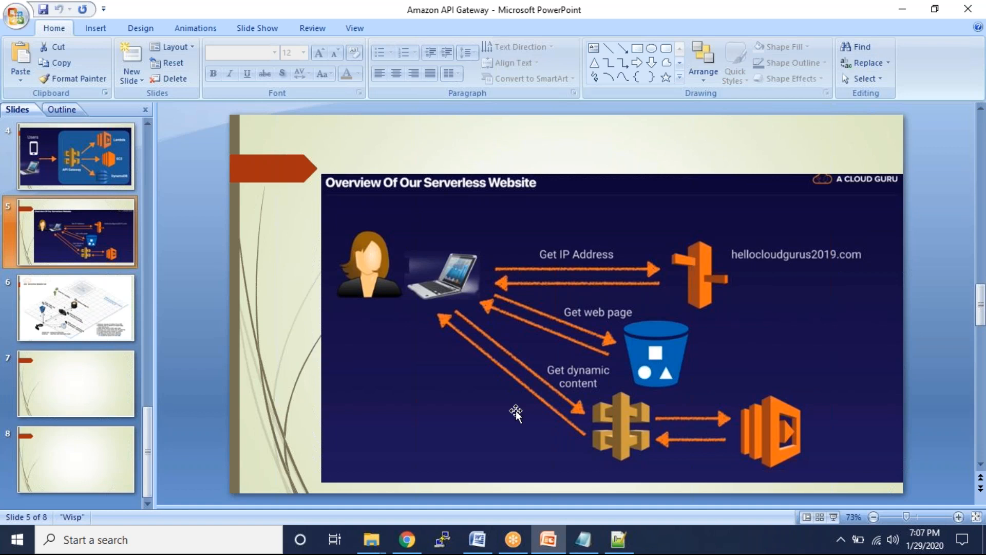
pyautogui.hotkey('alt', 'Tab')
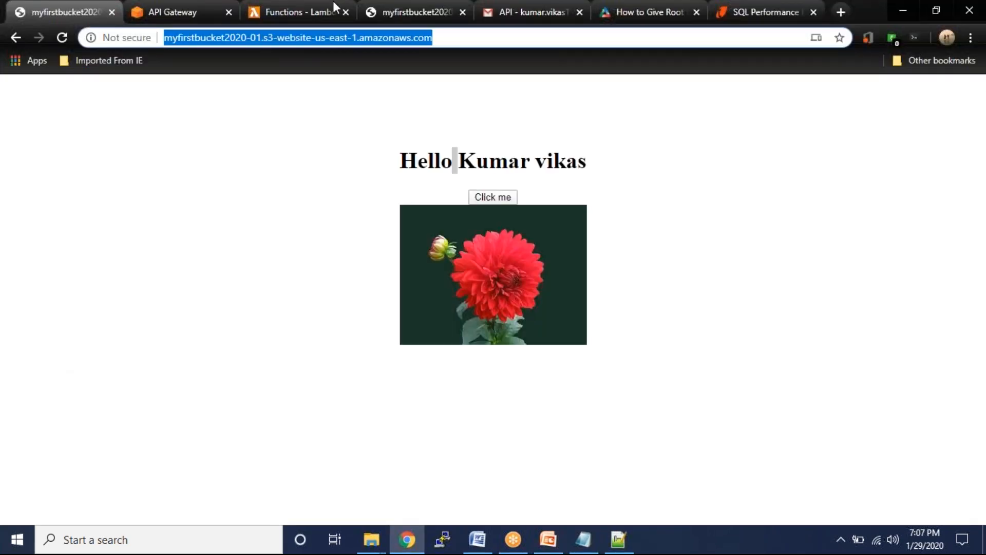
pyautogui.click(268, 9)
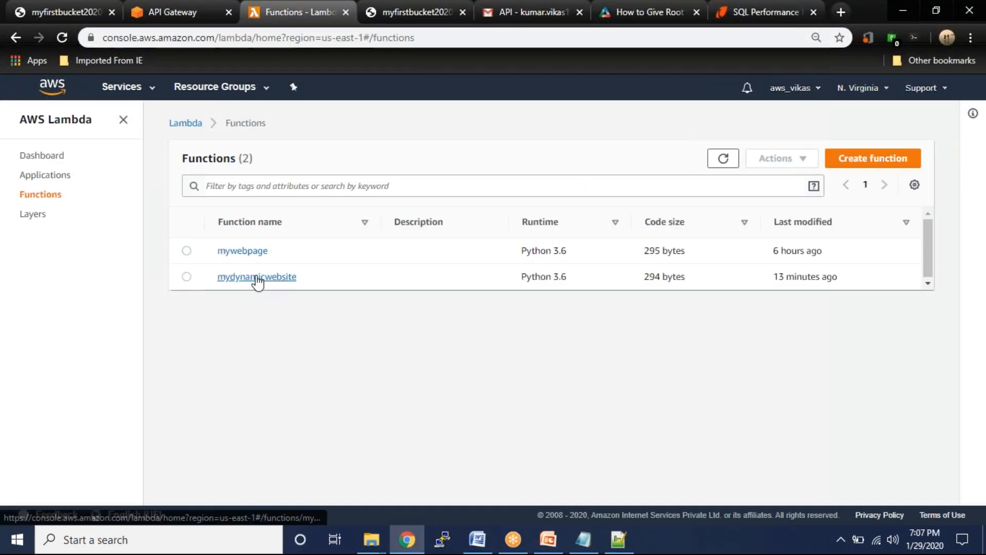
# - Open the mydynamicwebsite function and review its API Gateway trigger
pyautogui.click(257, 278)
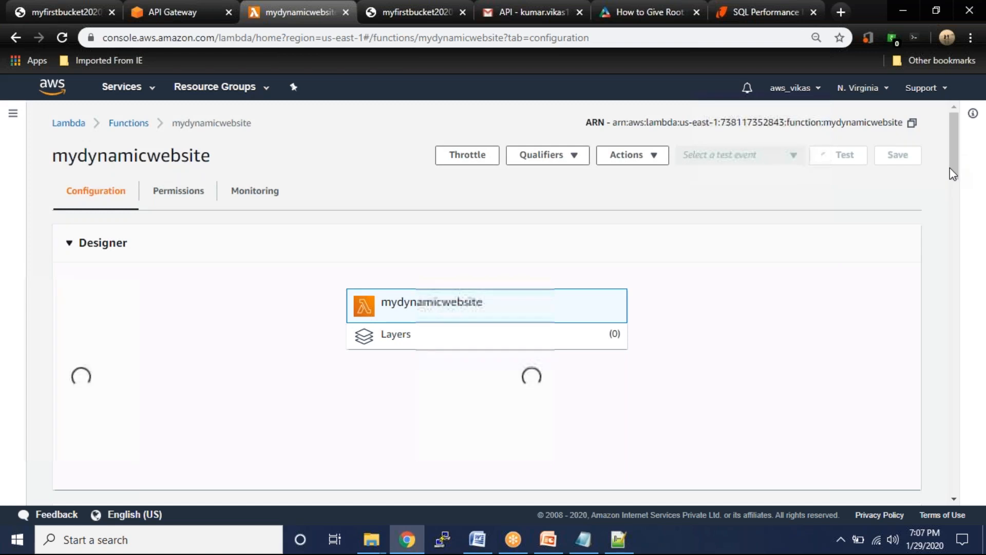
pyautogui.scroll(-4, 948, 168)
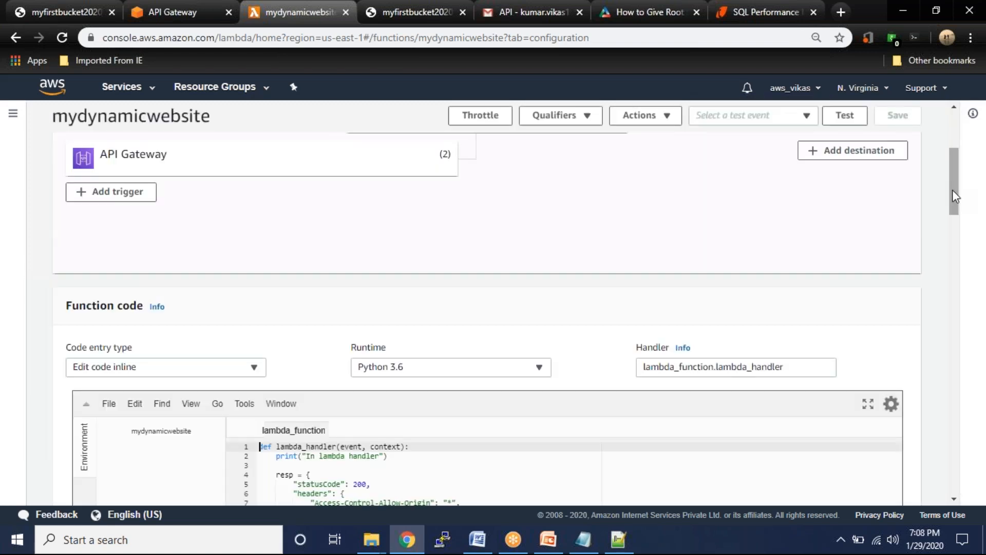
pyautogui.scroll(3, 949, 173)
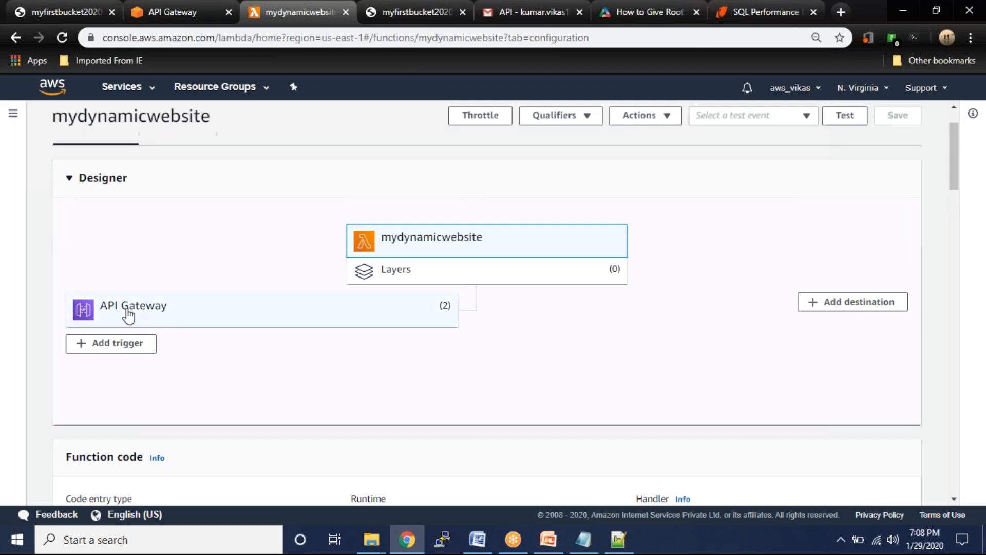
pyautogui.click(82, 13)
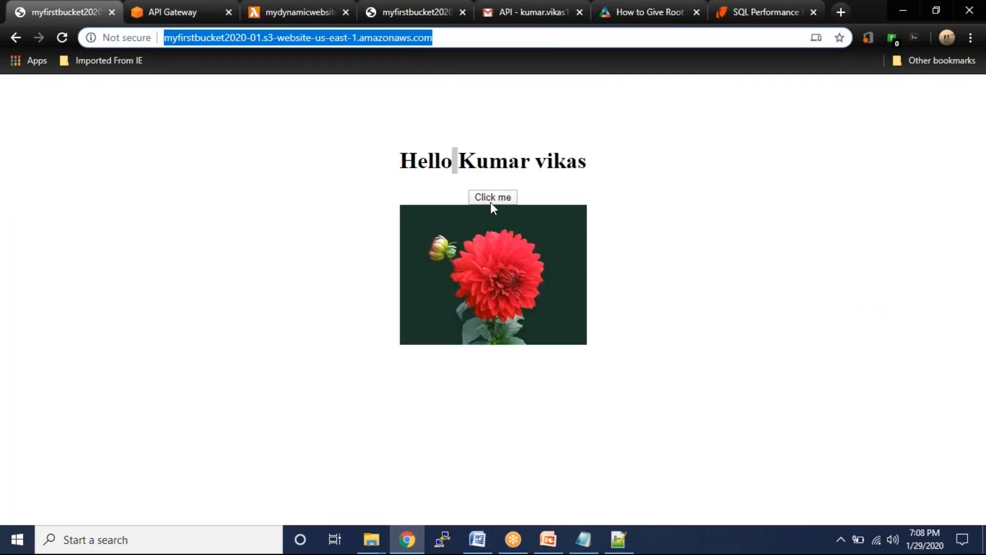
pyautogui.click(142, 13)
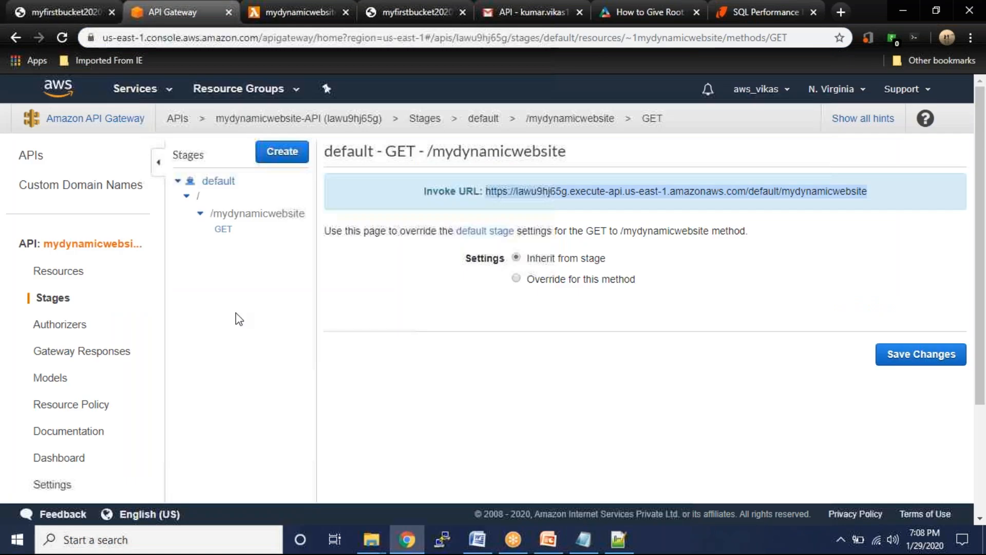
pyautogui.click(298, 12)
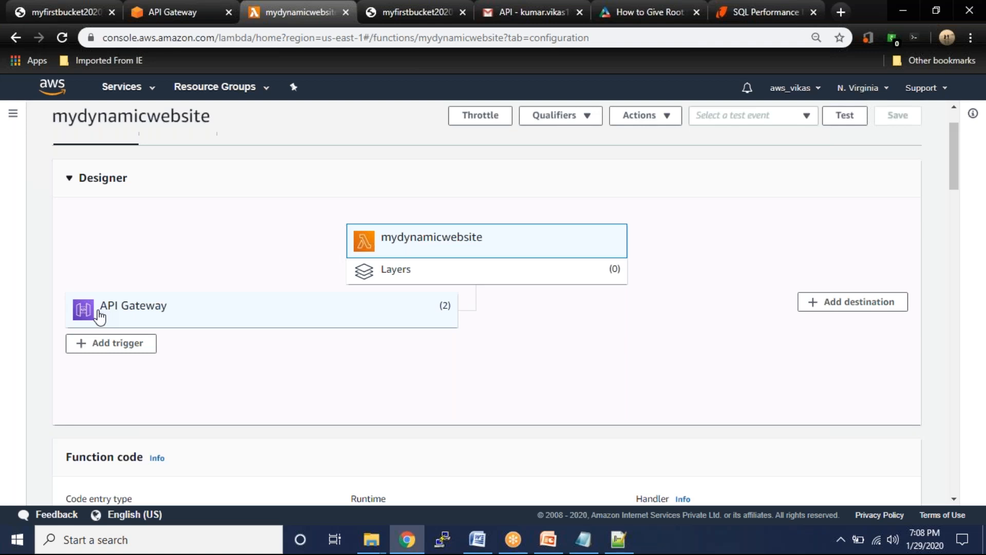
pyautogui.scroll(-7, 360, 393)
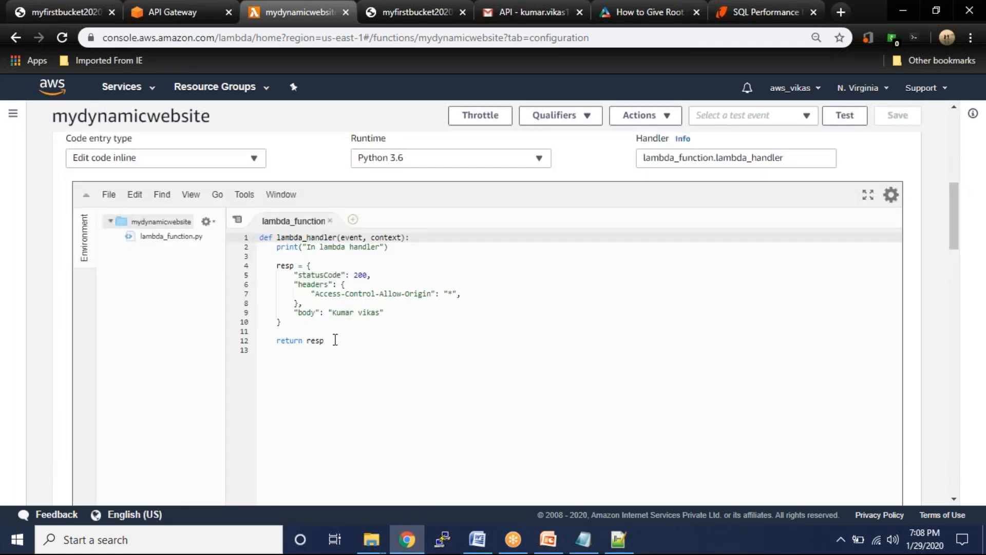
pyautogui.moveTo(330, 340); pyautogui.dragTo(278, 340)
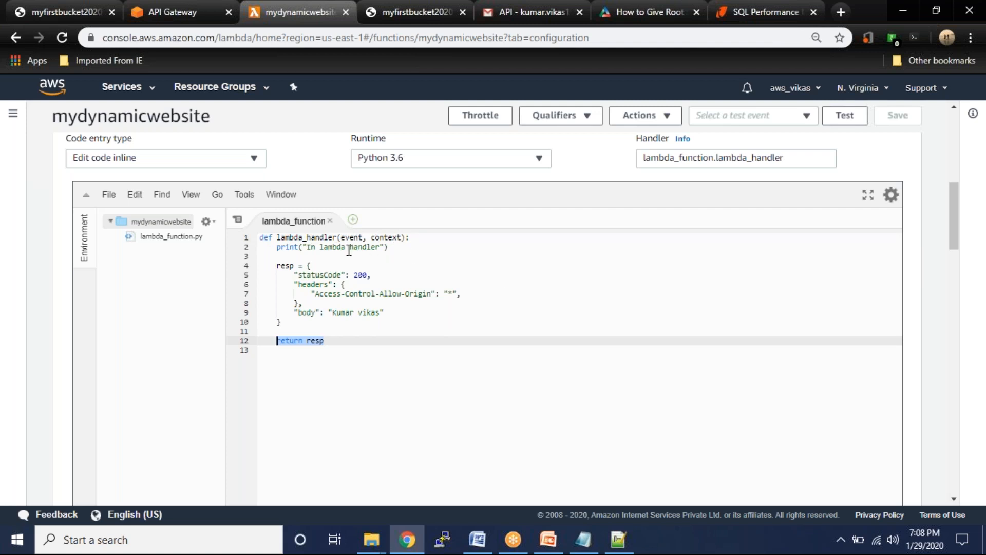
pyautogui.click(278, 265)
pyautogui.moveTo(315, 297); pyautogui.dragTo(317, 301)
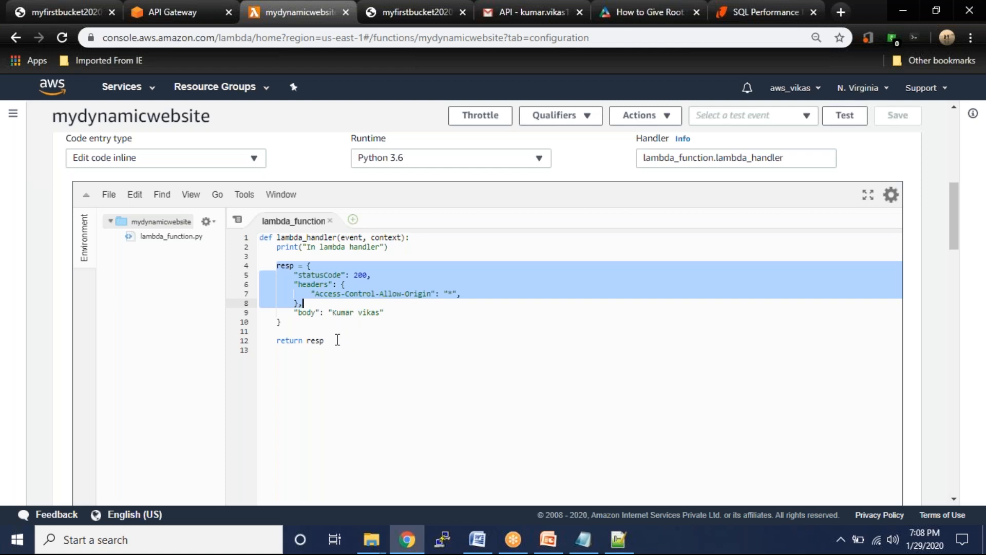
pyautogui.scroll(1, 358, 347)
pyautogui.scroll(8, 357, 349)
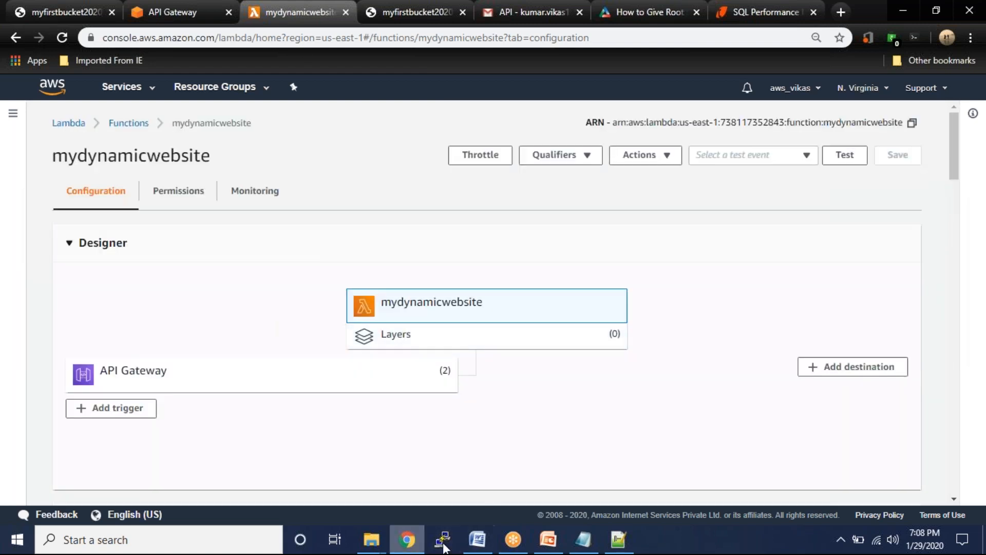
pyautogui.click(512, 540)
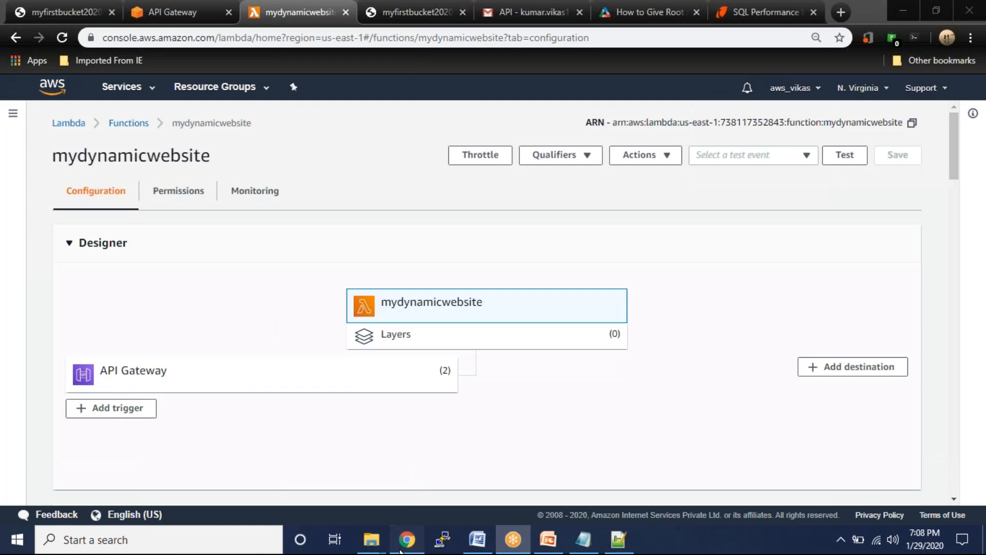
pyautogui.click(548, 539)
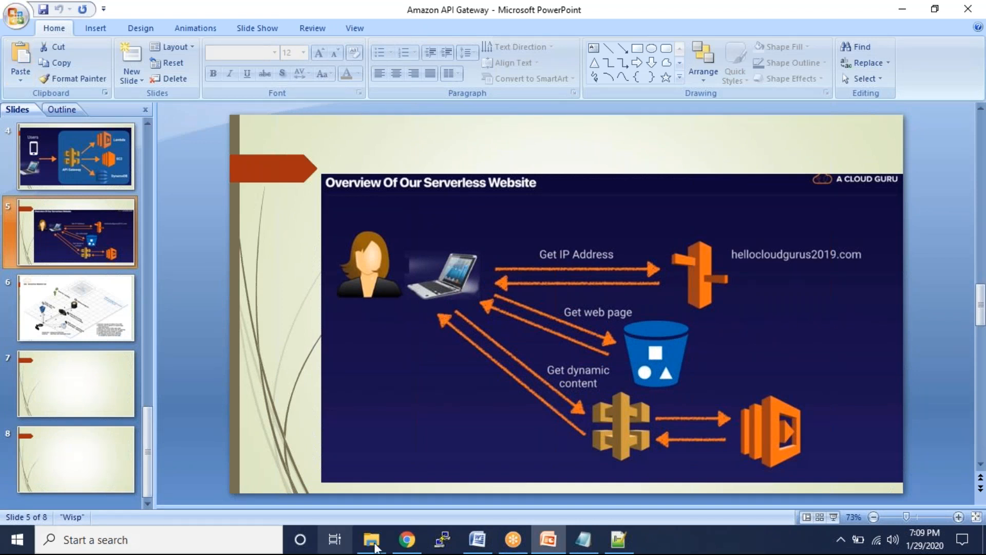
pyautogui.click(406, 539)
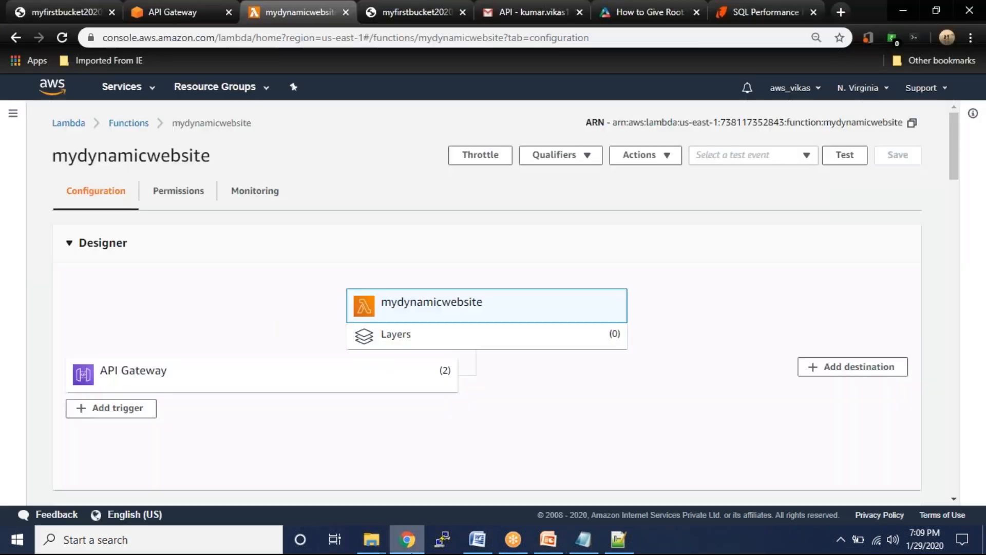
pyautogui.click(48, 13)
pyautogui.click(63, 37)
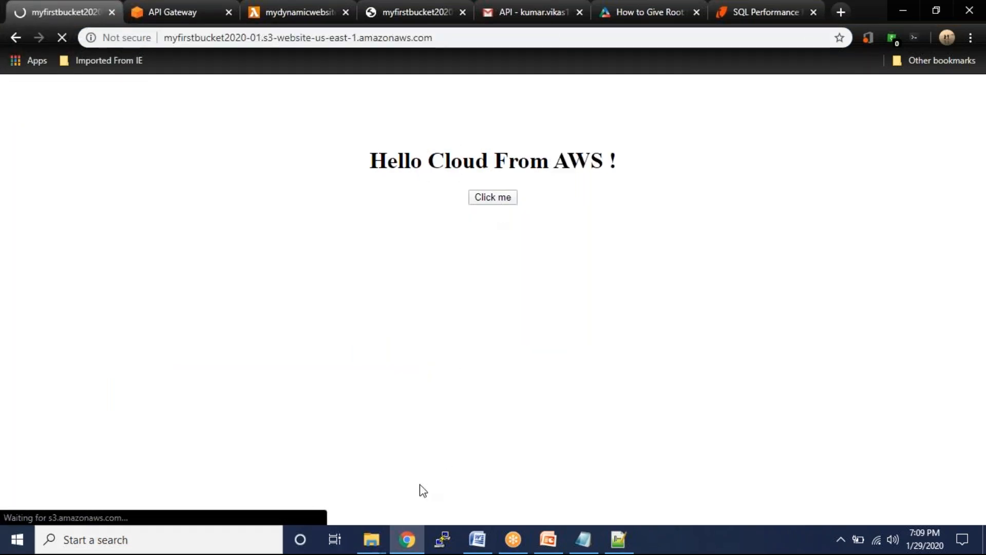
pyautogui.click(501, 201)
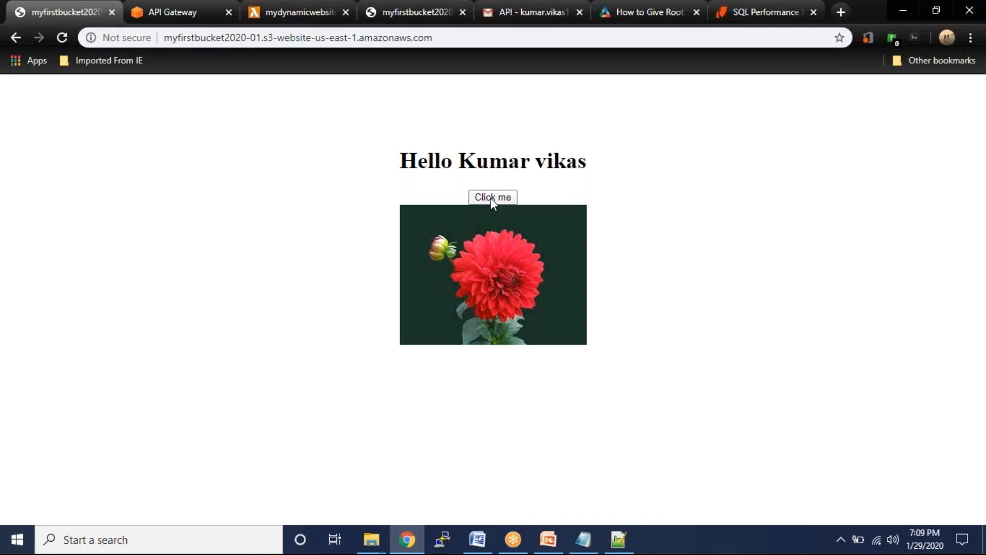
pyautogui.click(177, 14)
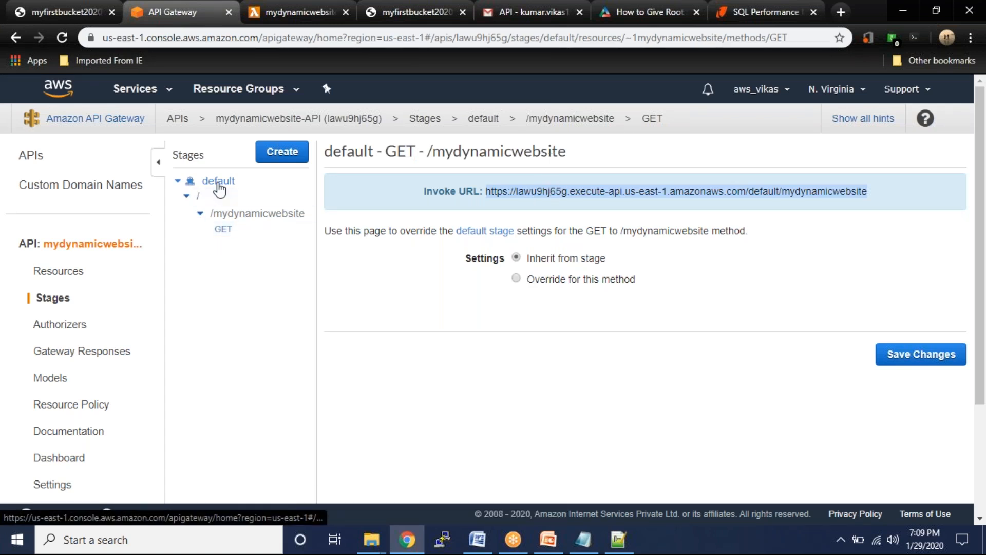
# - Review the default stage's settings, invoke URL and GET /mydynamicwebsite method, then show slide 5
pyautogui.click(218, 184)
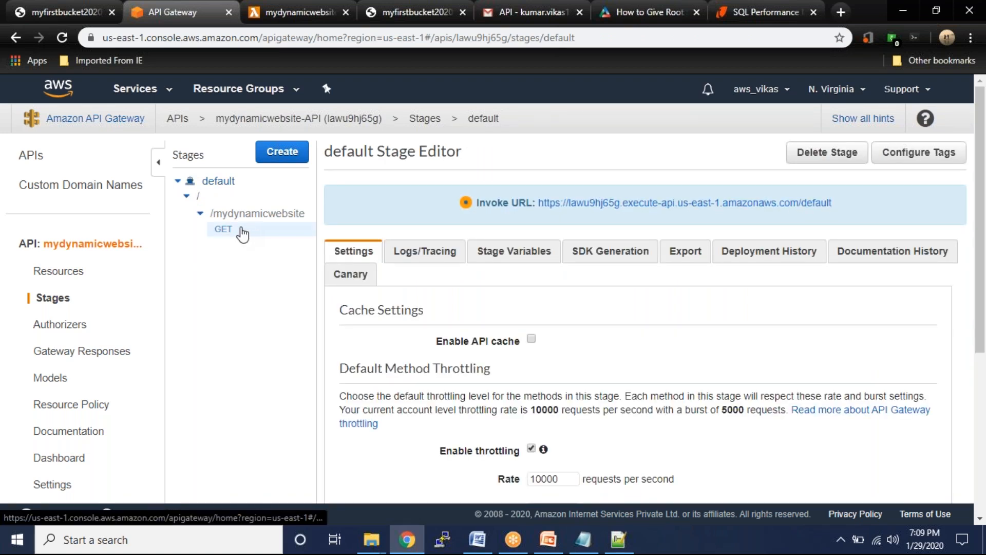
pyautogui.click(229, 233)
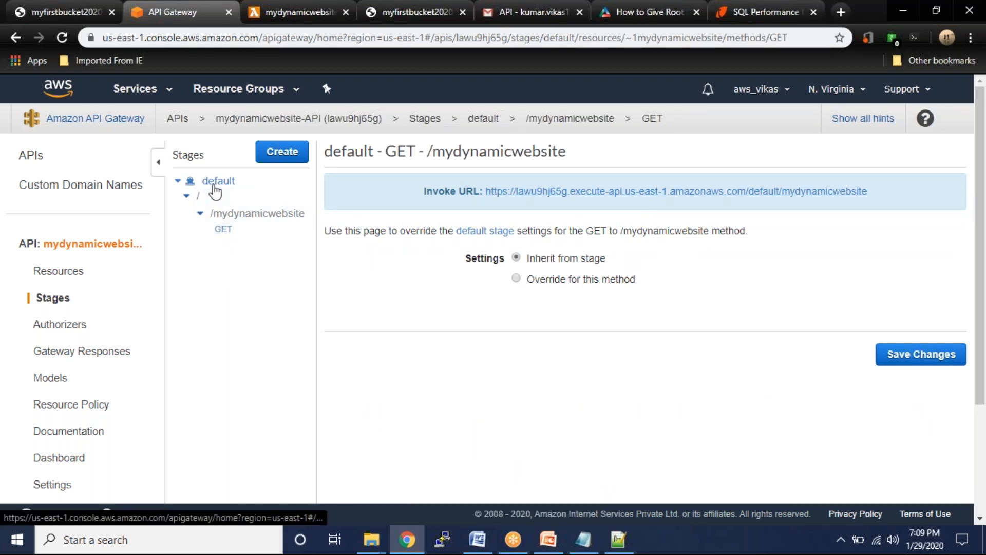
pyautogui.click(215, 186)
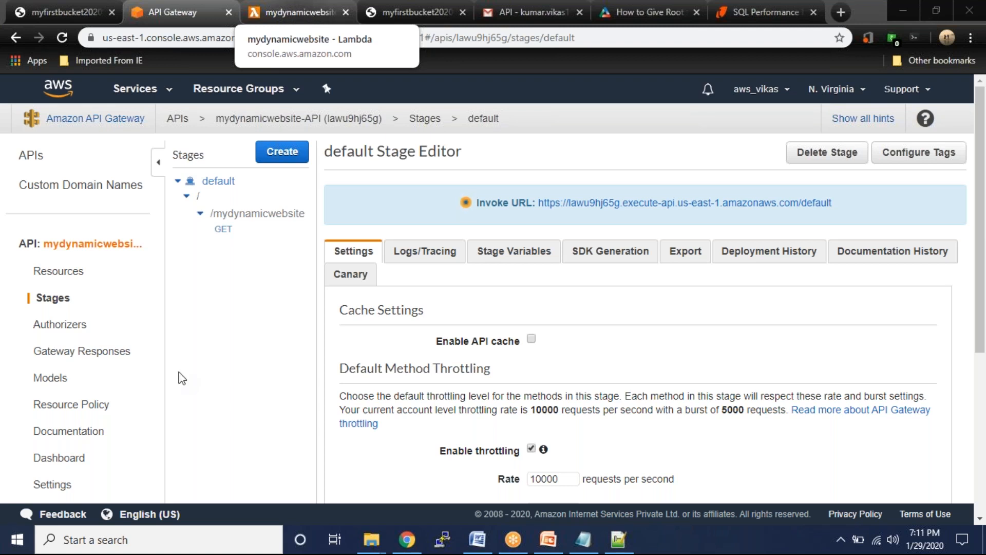
pyautogui.click(548, 540)
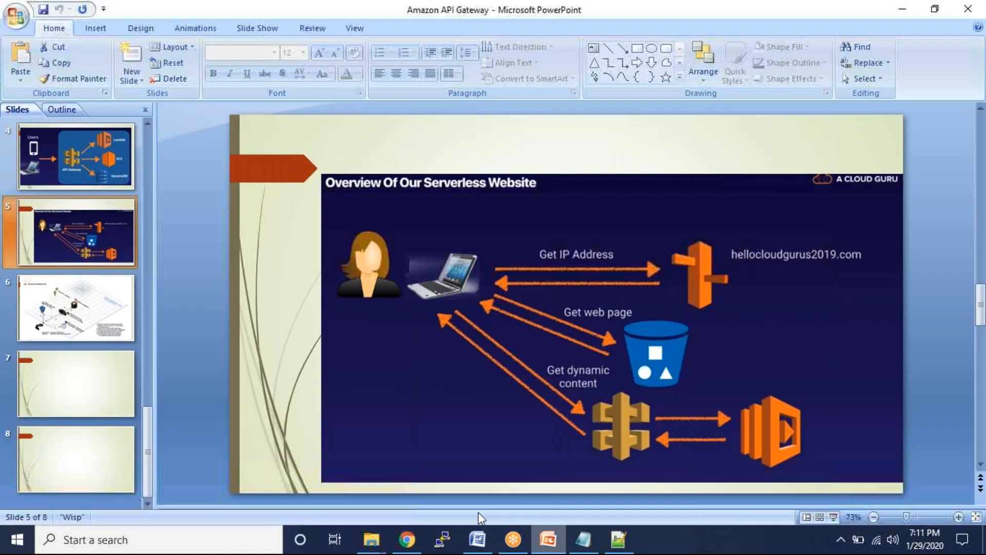
pyautogui.click(730, 39)
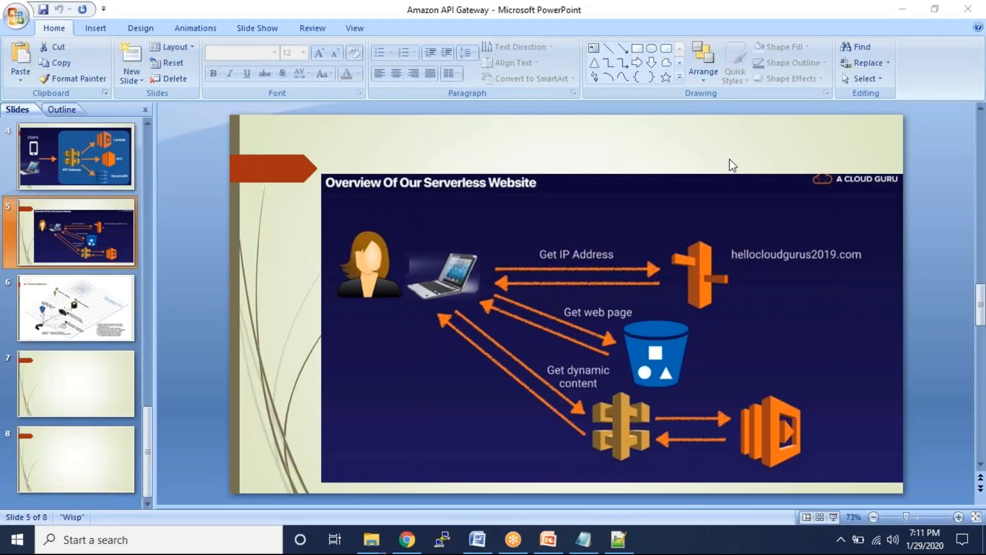